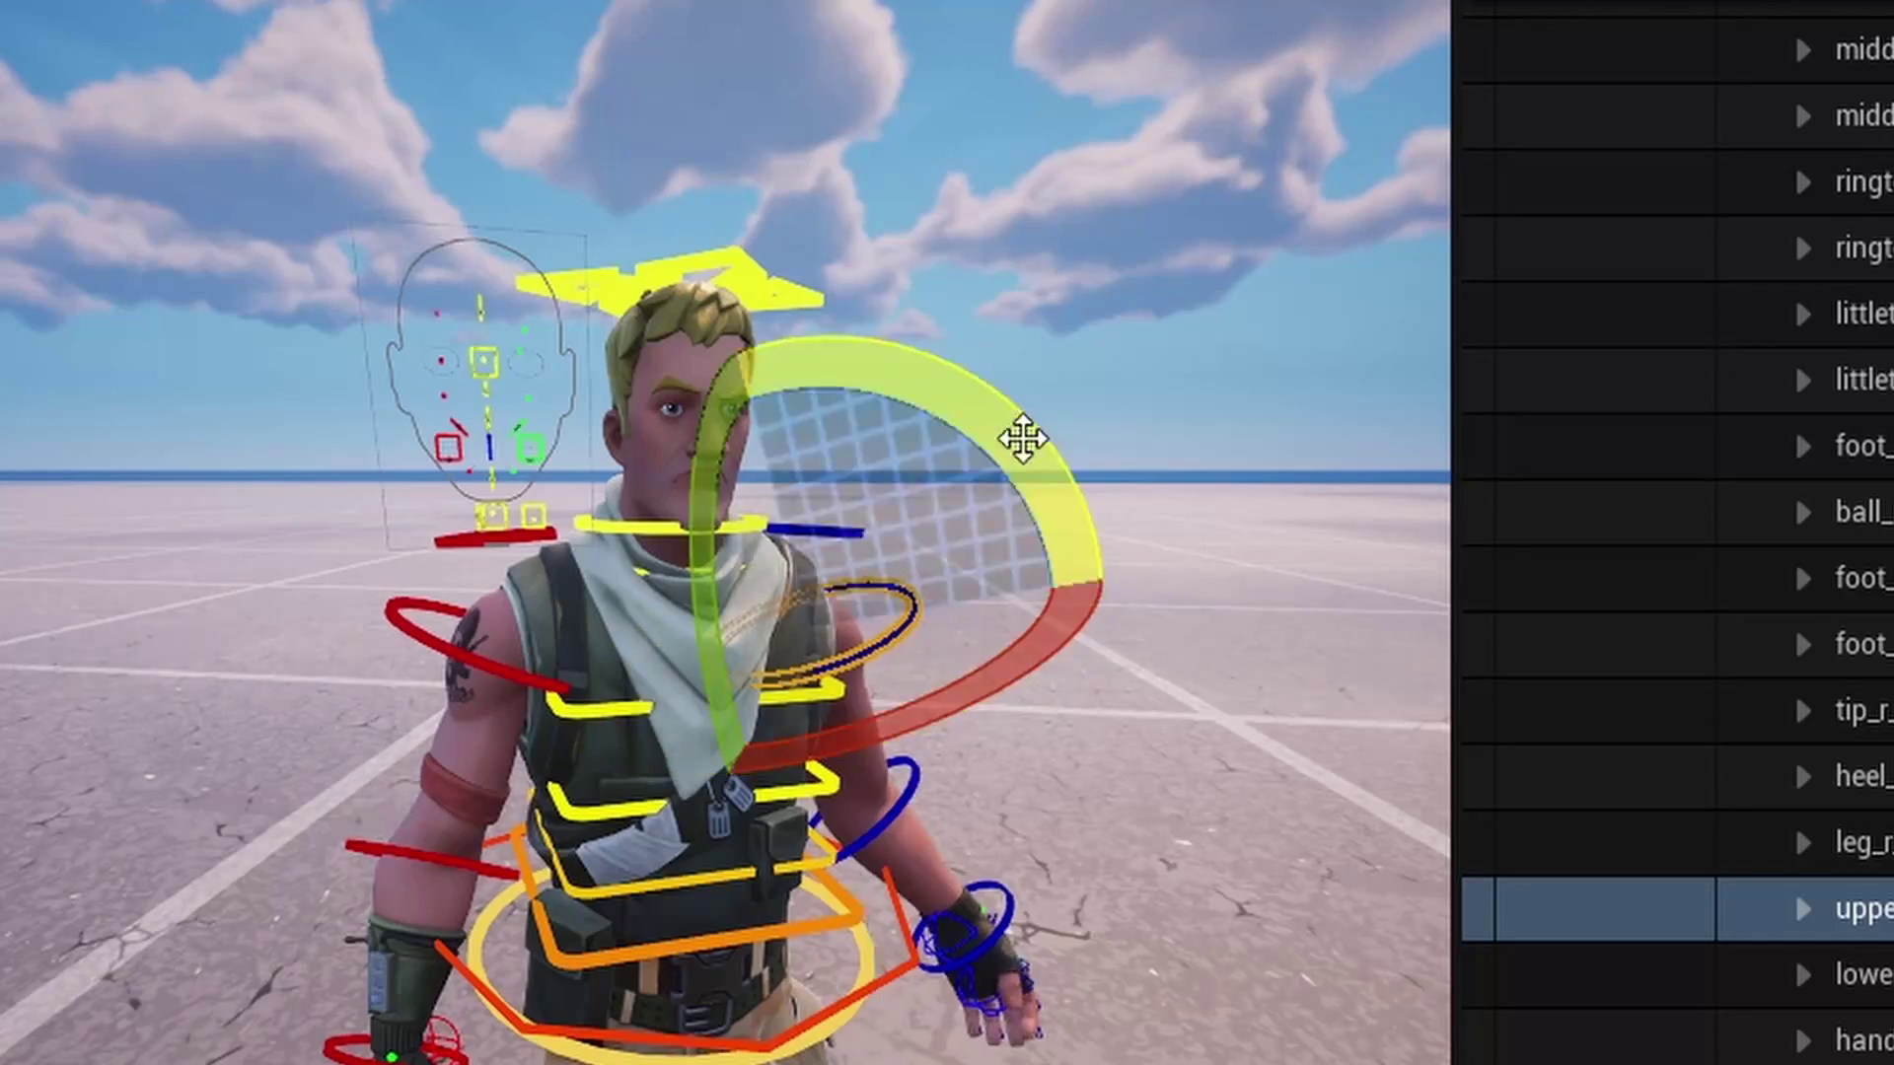
- Pose the character rigs by adjusting the upper arm, Mouth and foot_l_ik_ctrl controls
left_click_drag(1023, 437, 950, 393)
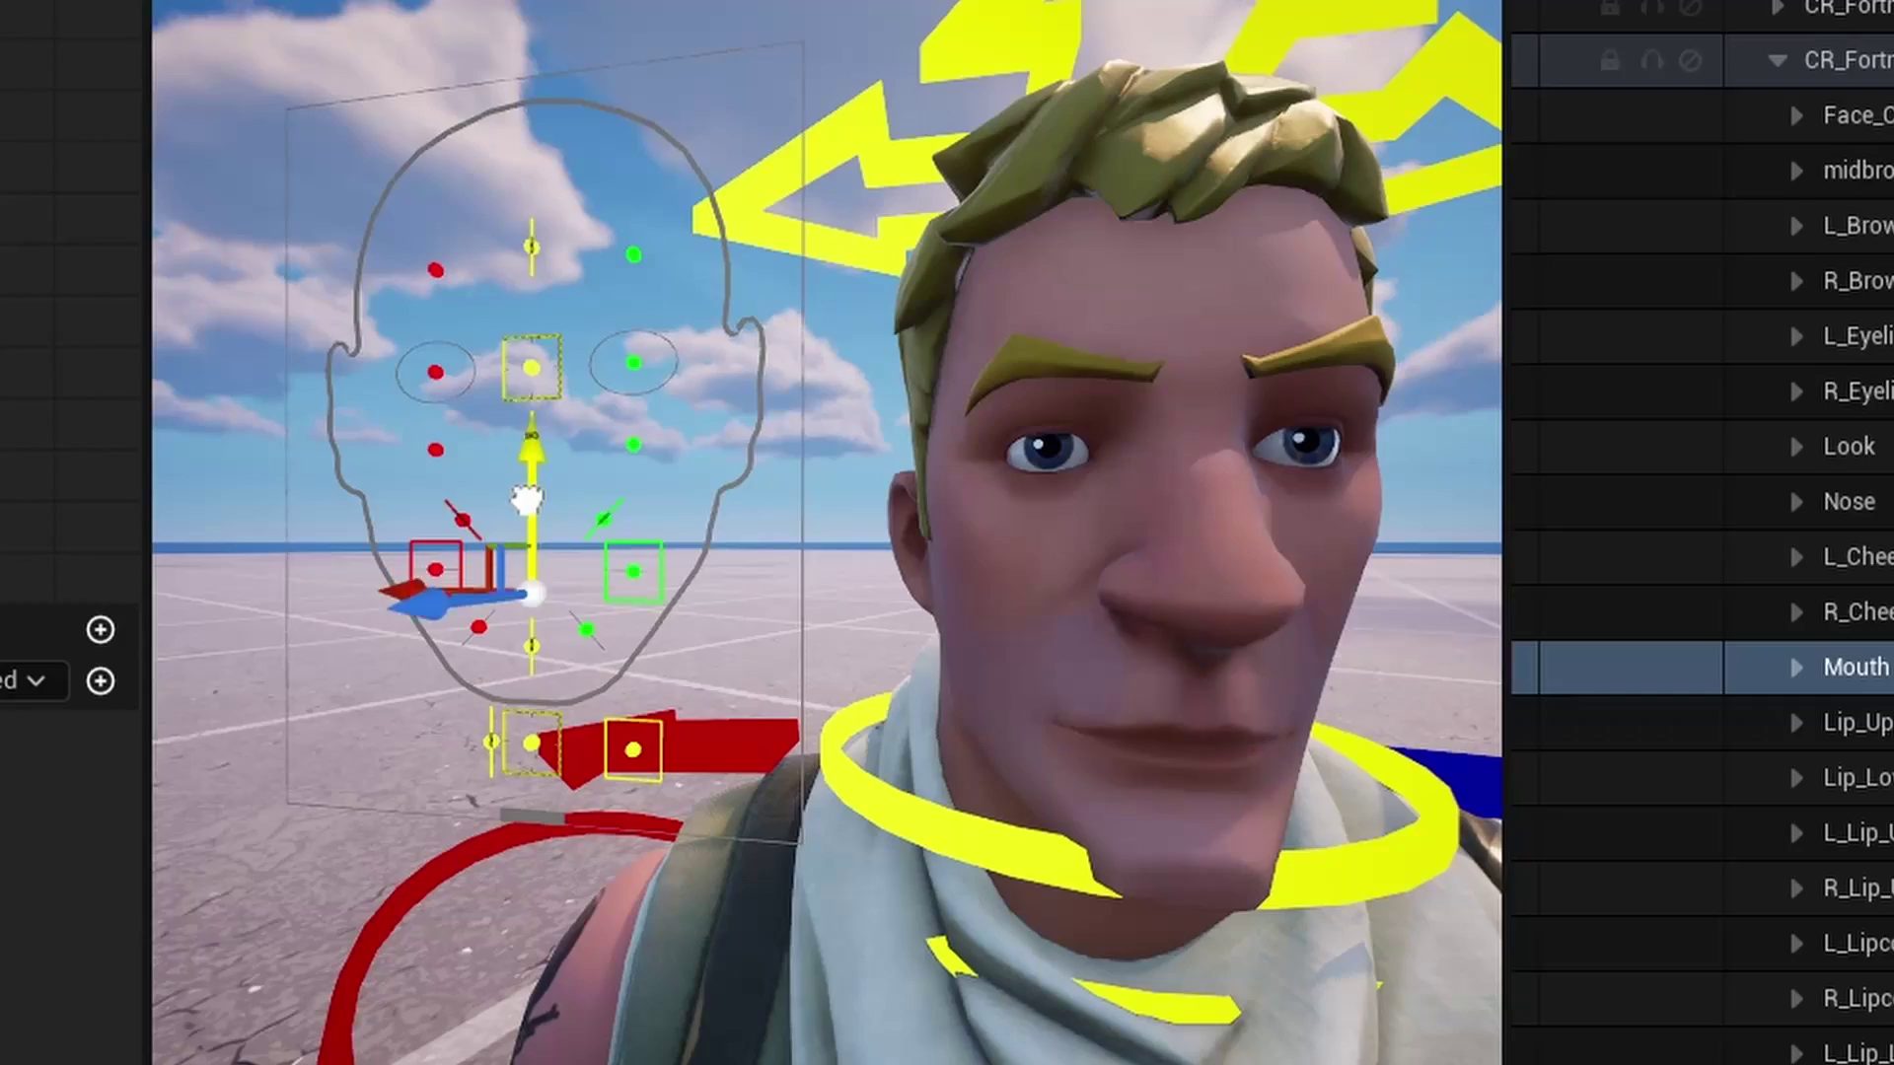
left_click_drag(529, 507, 533, 661)
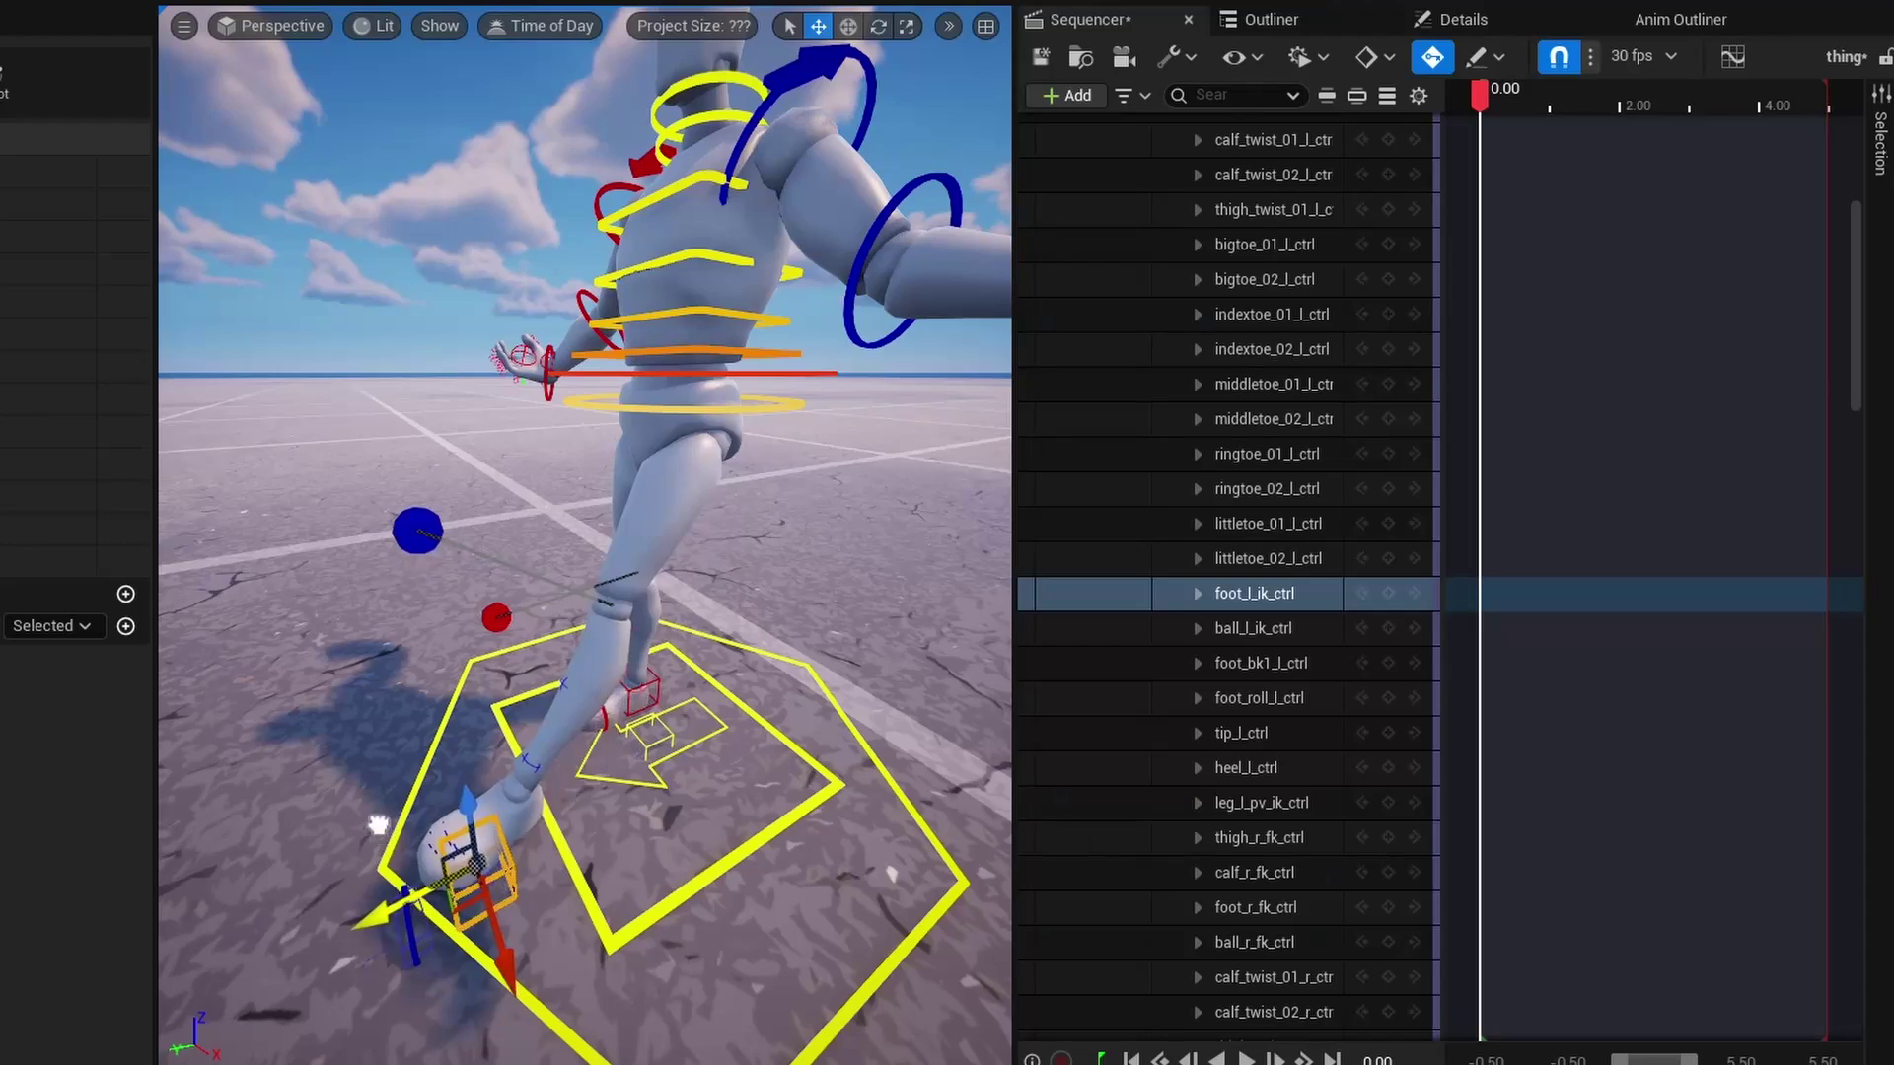
left_click_drag(486, 824, 463, 641)
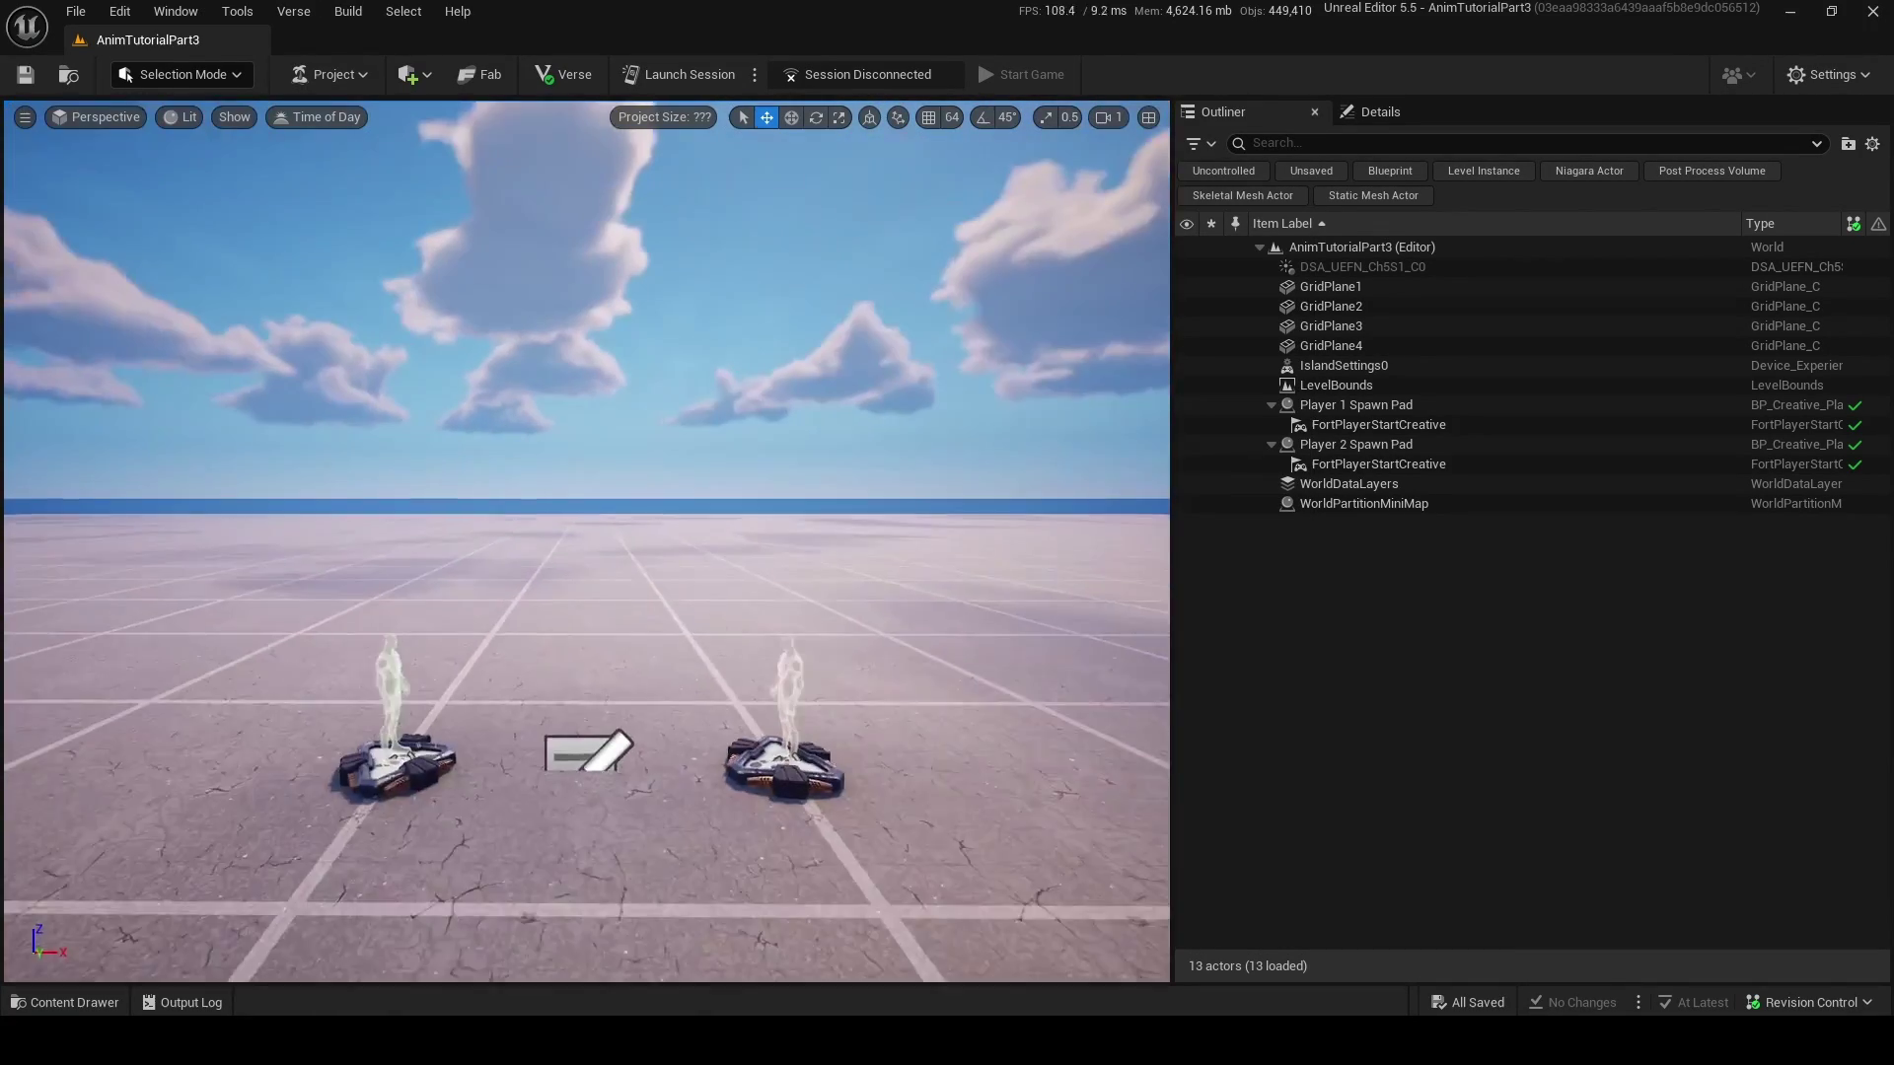
right_click_drag(560, 671, 535, 691)
key("s")
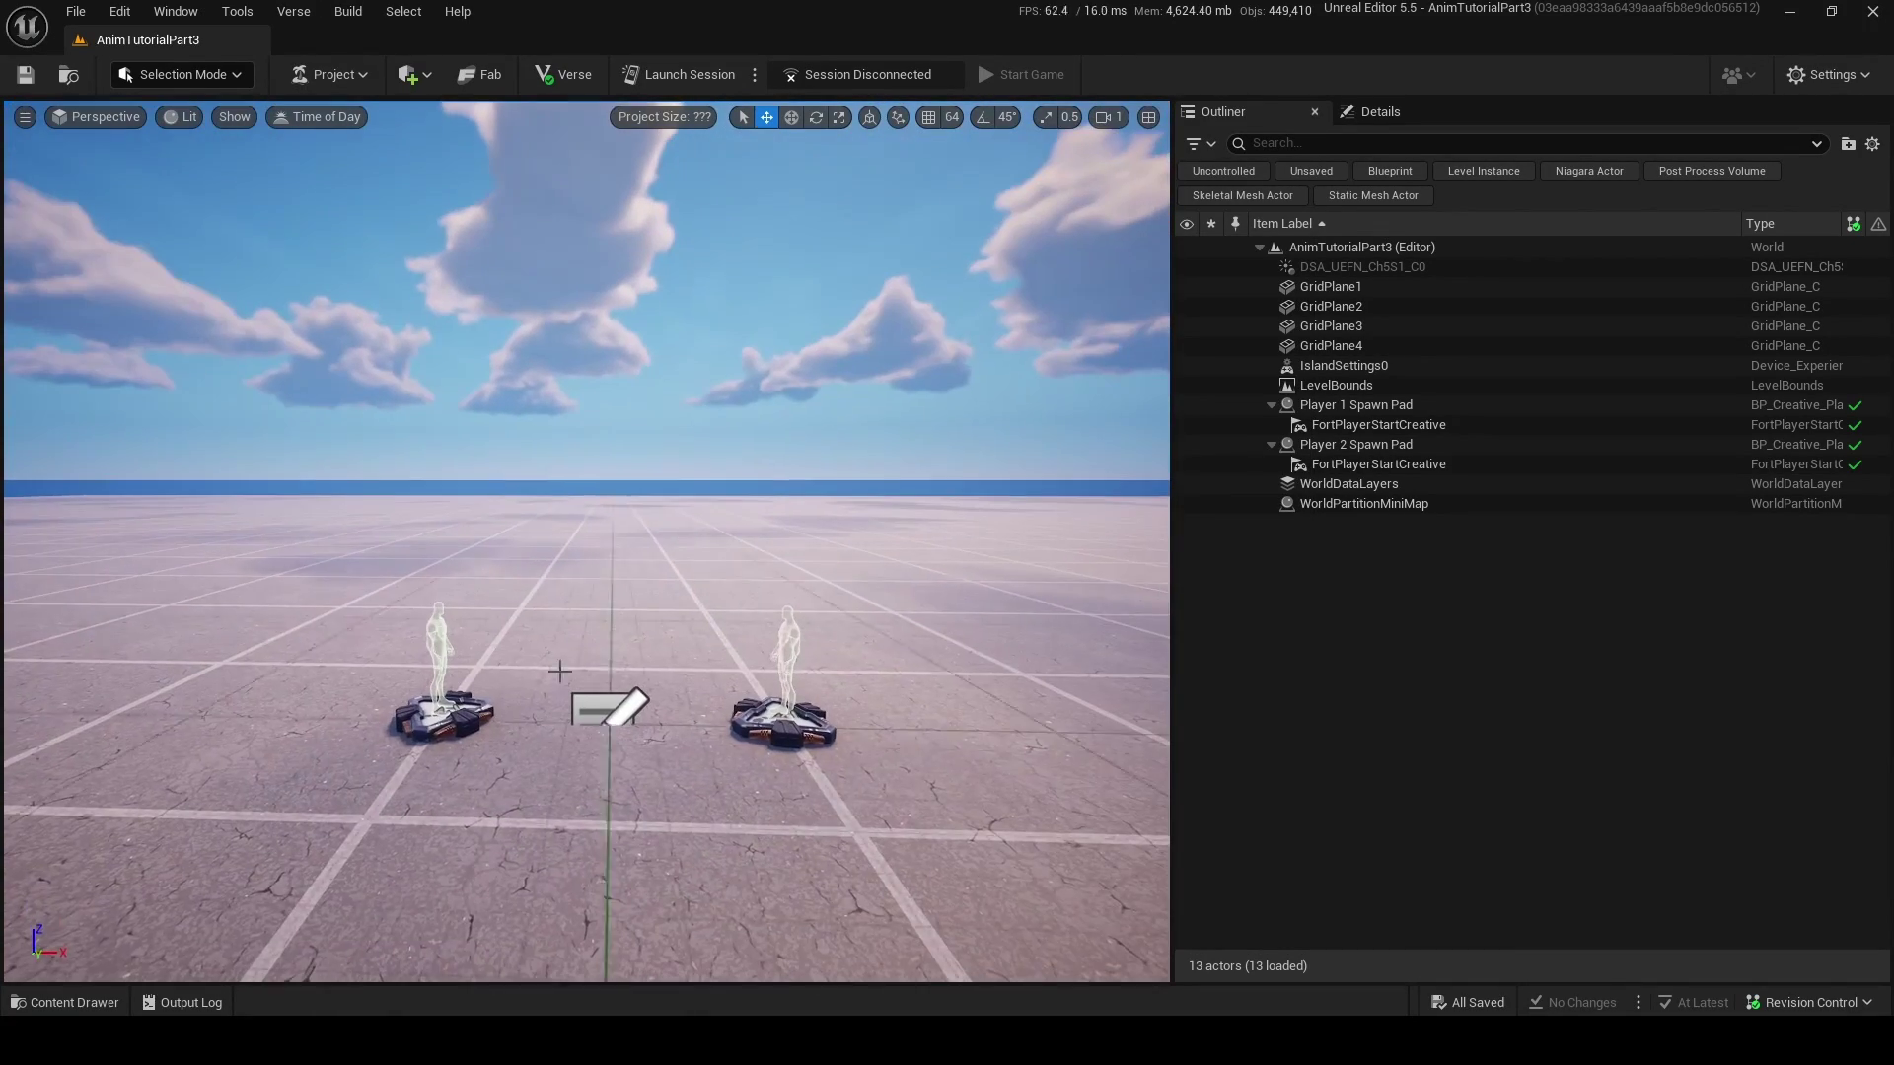
left_click(77, 1000)
left_click(77, 1000)
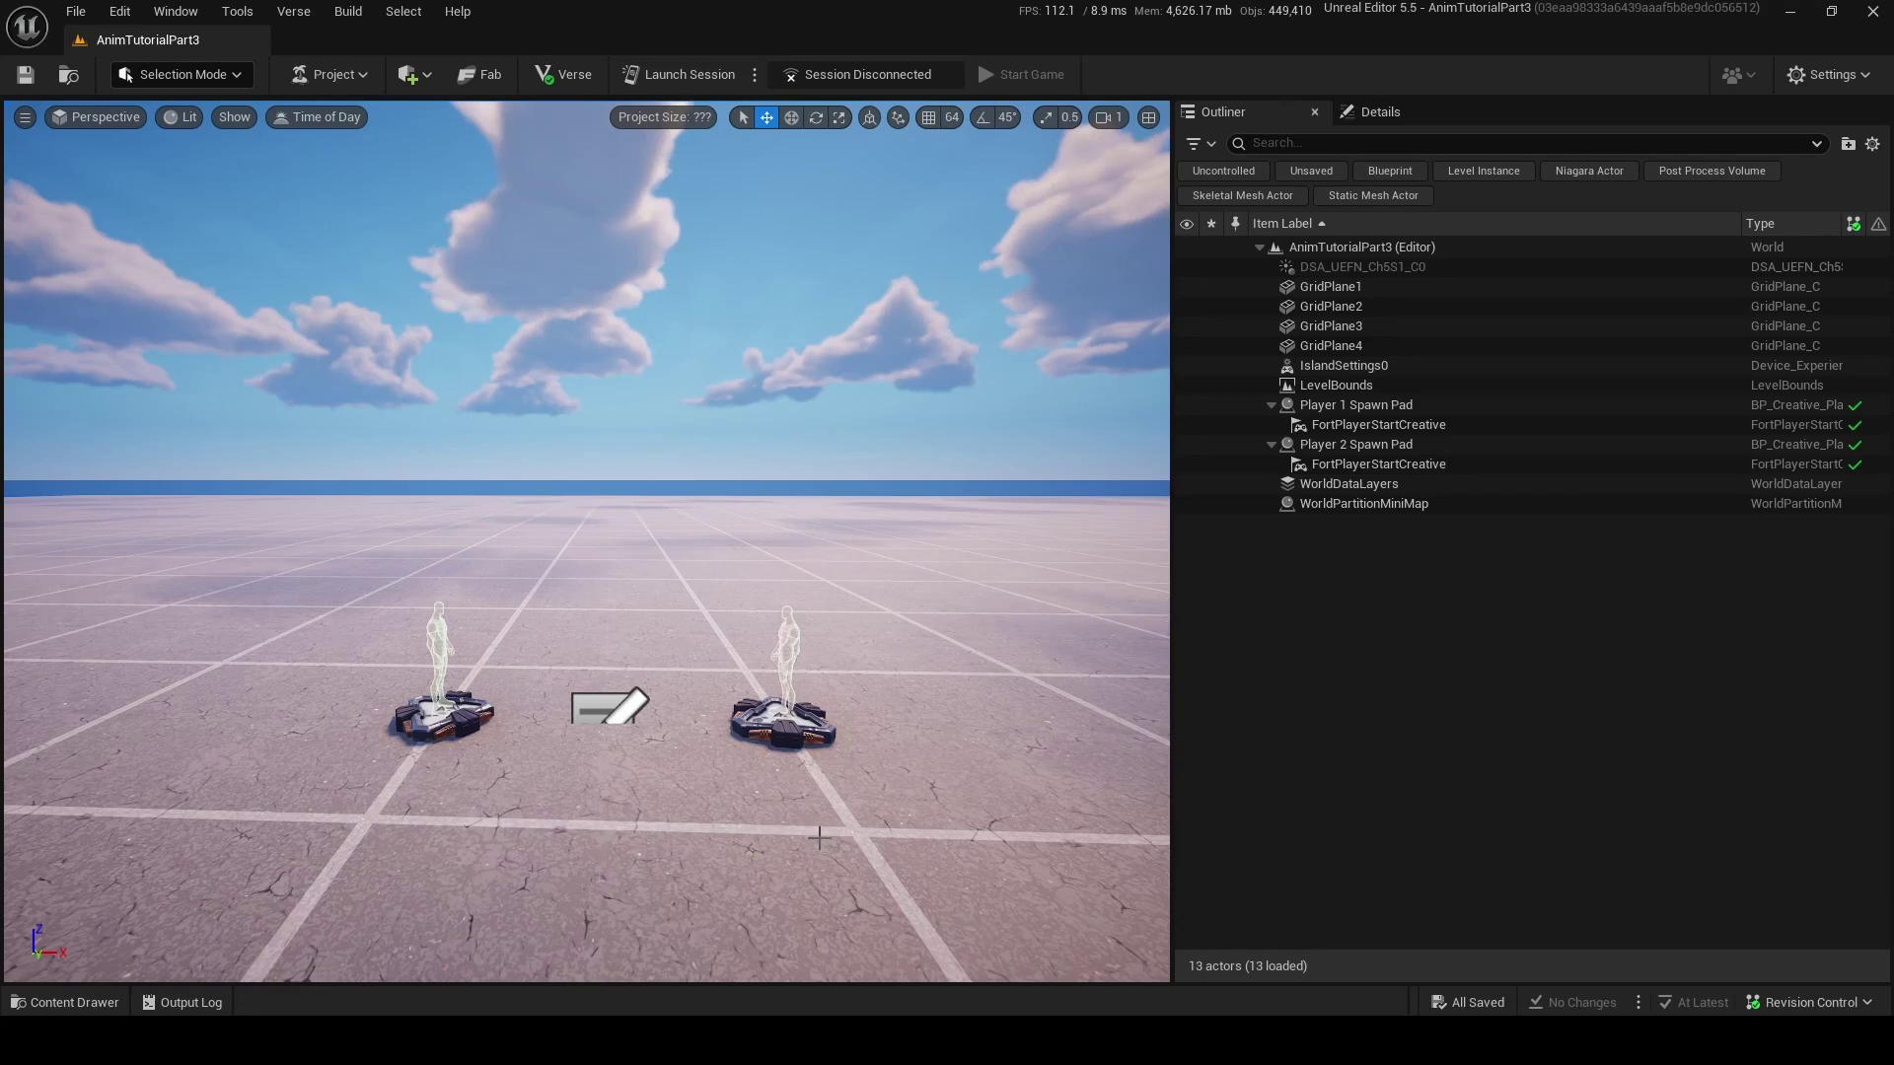
- Create a new project named MyProjectANIM from the Animation feature example
left_click(76, 10)
left_click(175, 303)
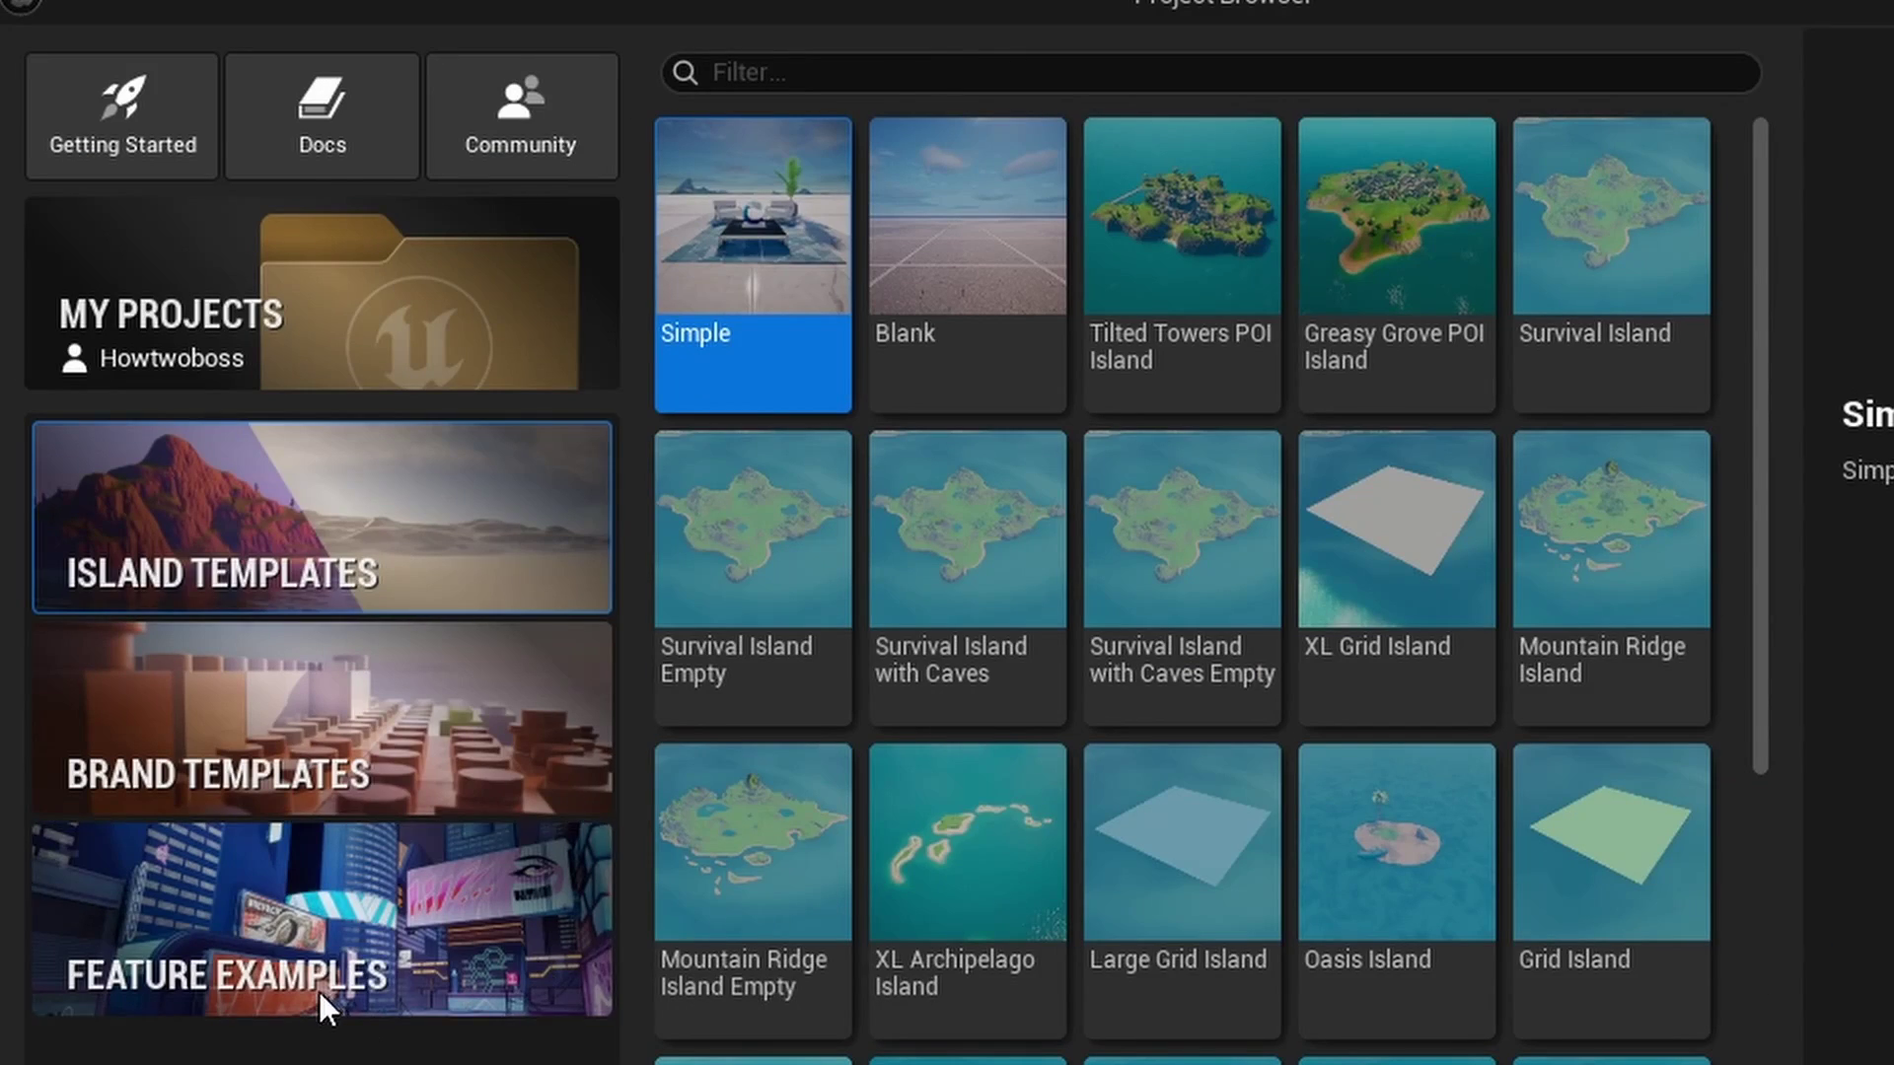
left_click(318, 991)
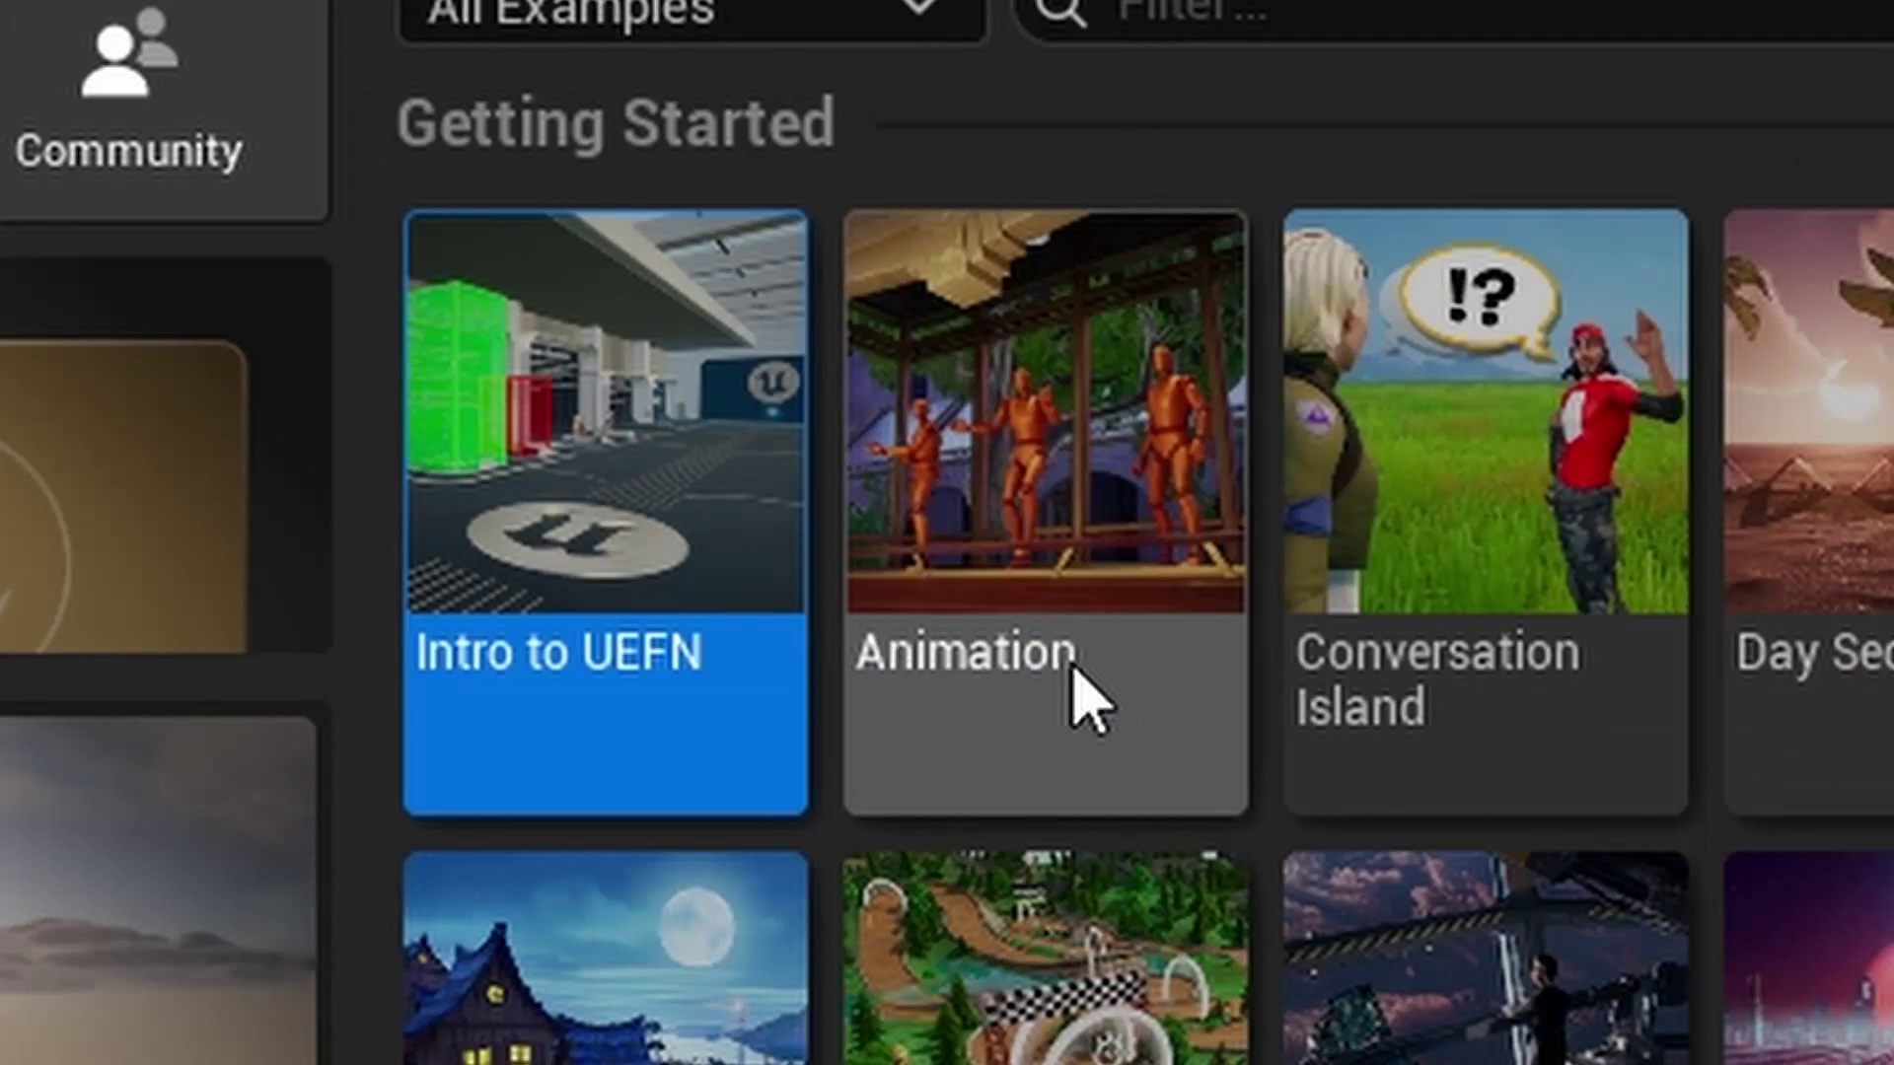
left_click(922, 399)
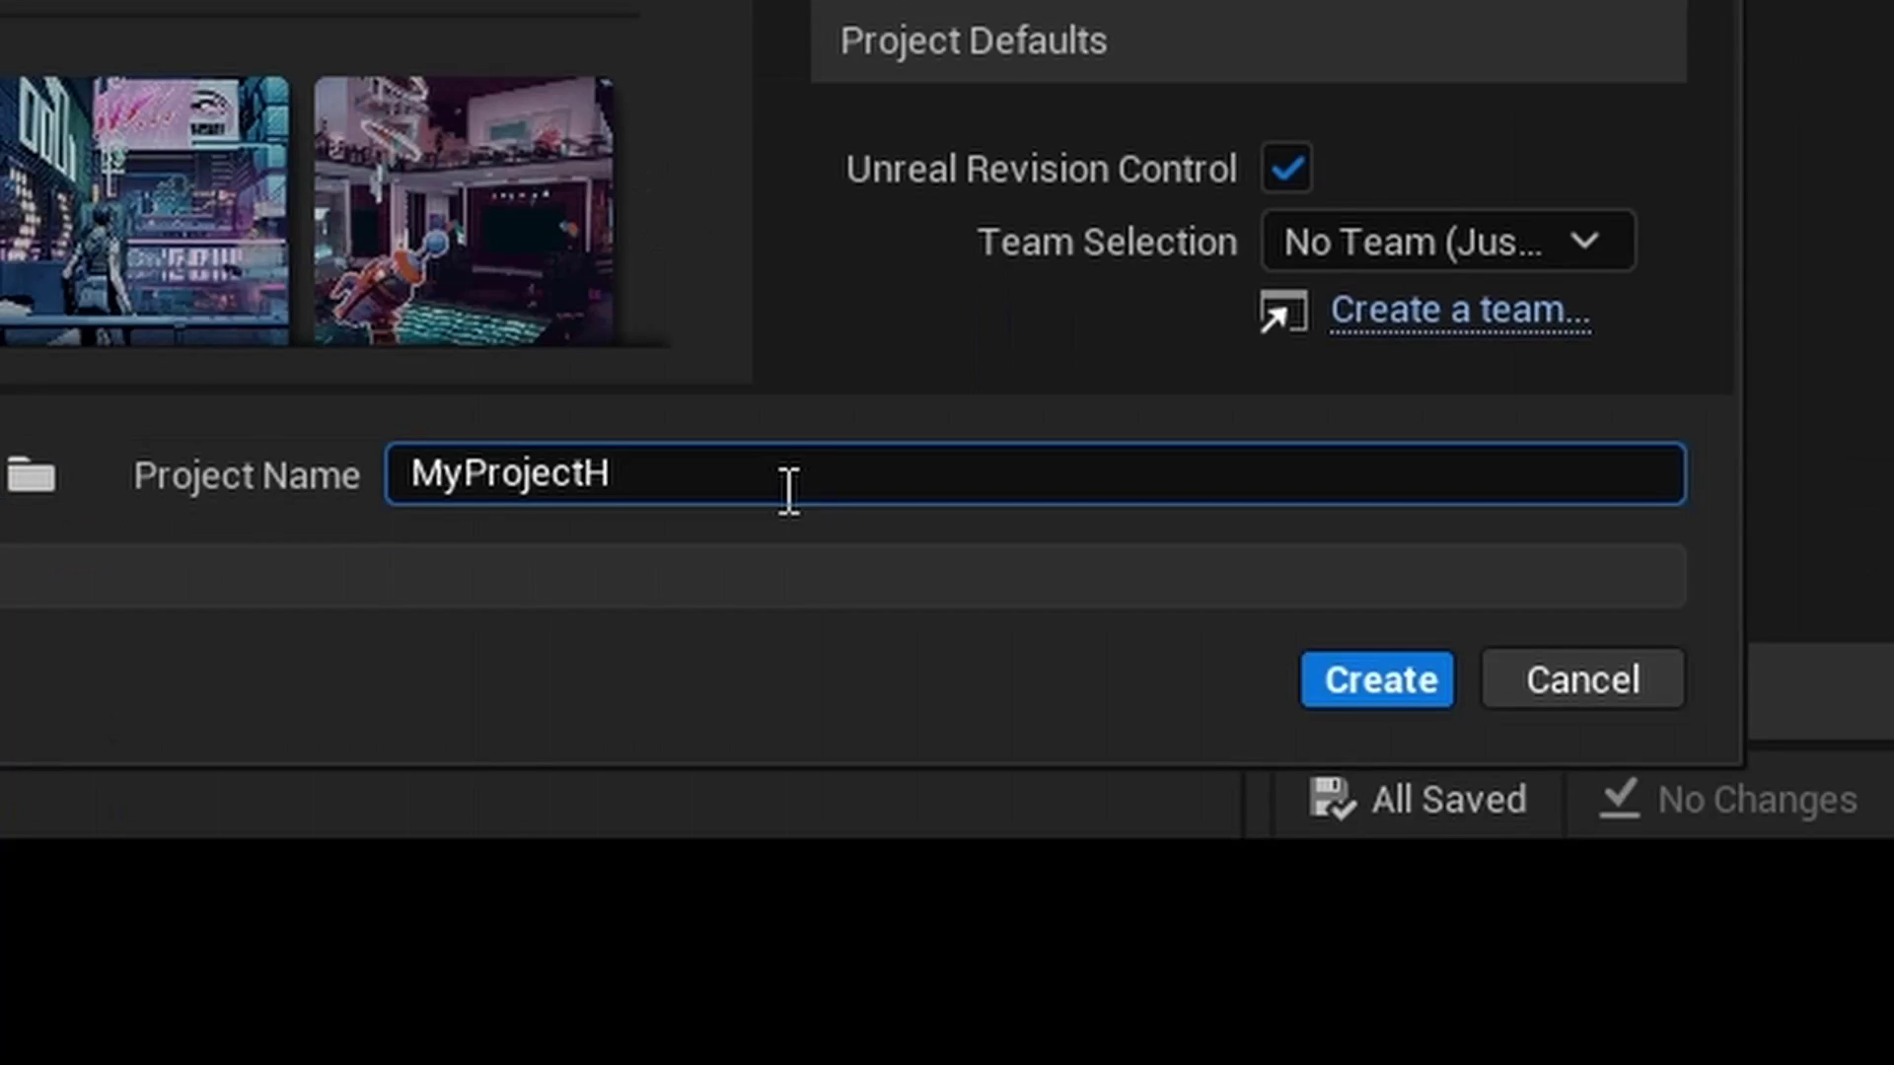
key("BackSpace")
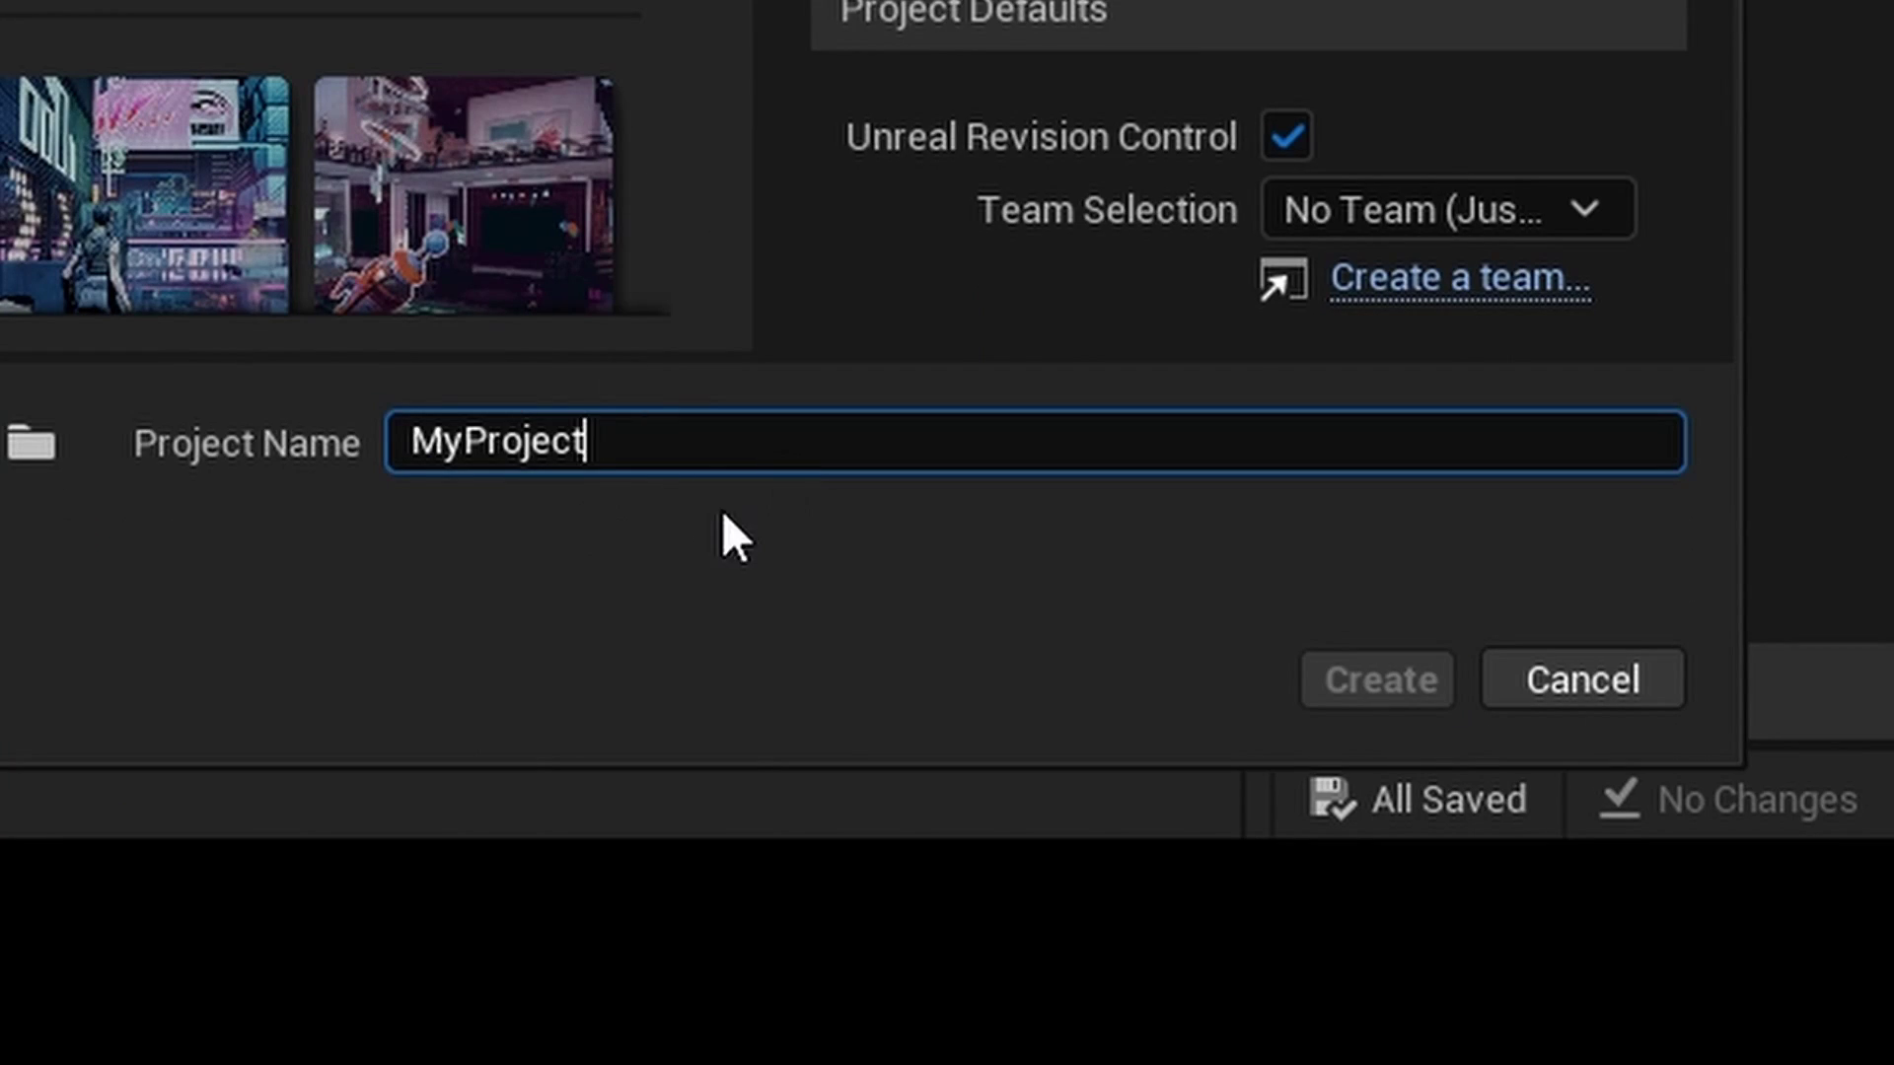
type("ANIM")
left_click(1402, 697)
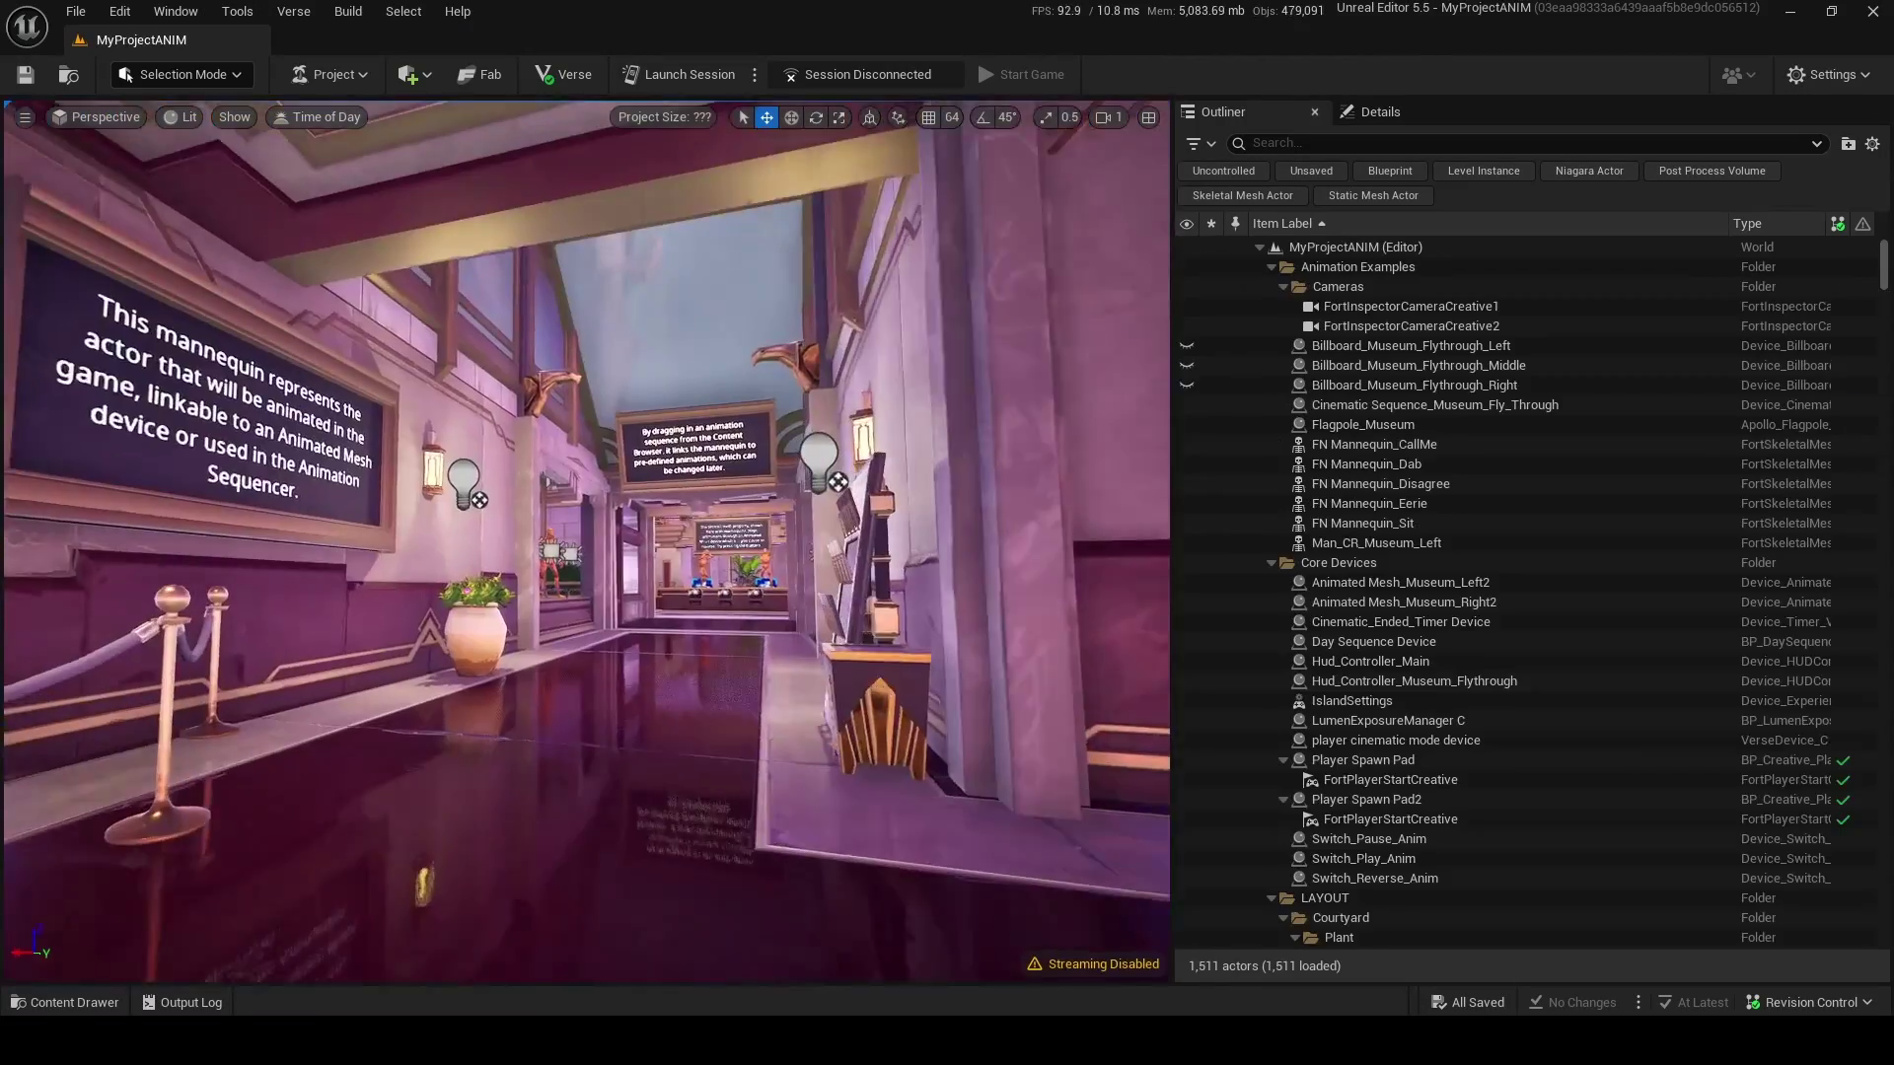
- Look through the museum hall and its mannequin animation displays in the example level
right_click_drag(587, 541, 326, 533)
scroll(587, 540, "up", 4)
key("w")
key("s")
scroll(586, 541, "down", 3)
key("w")
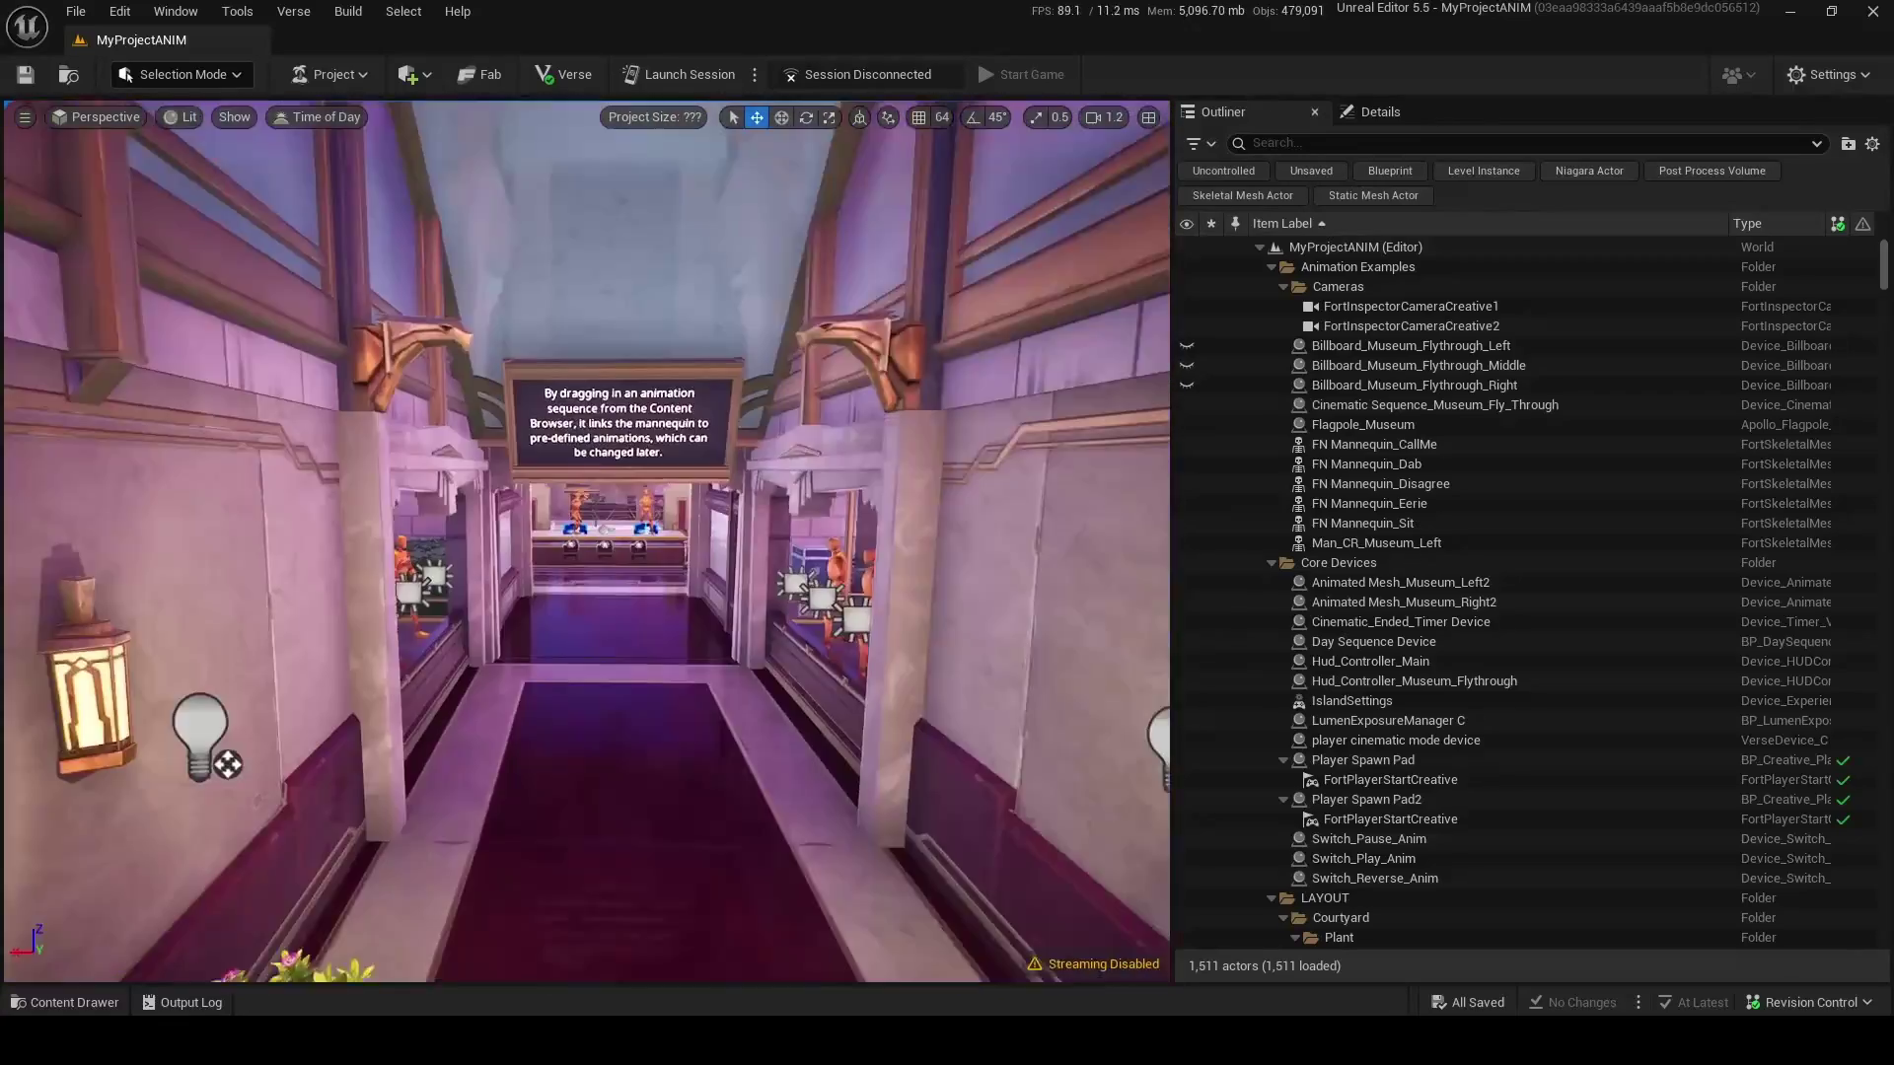
key("w")
right_click_drag(786, 540, 745, 541)
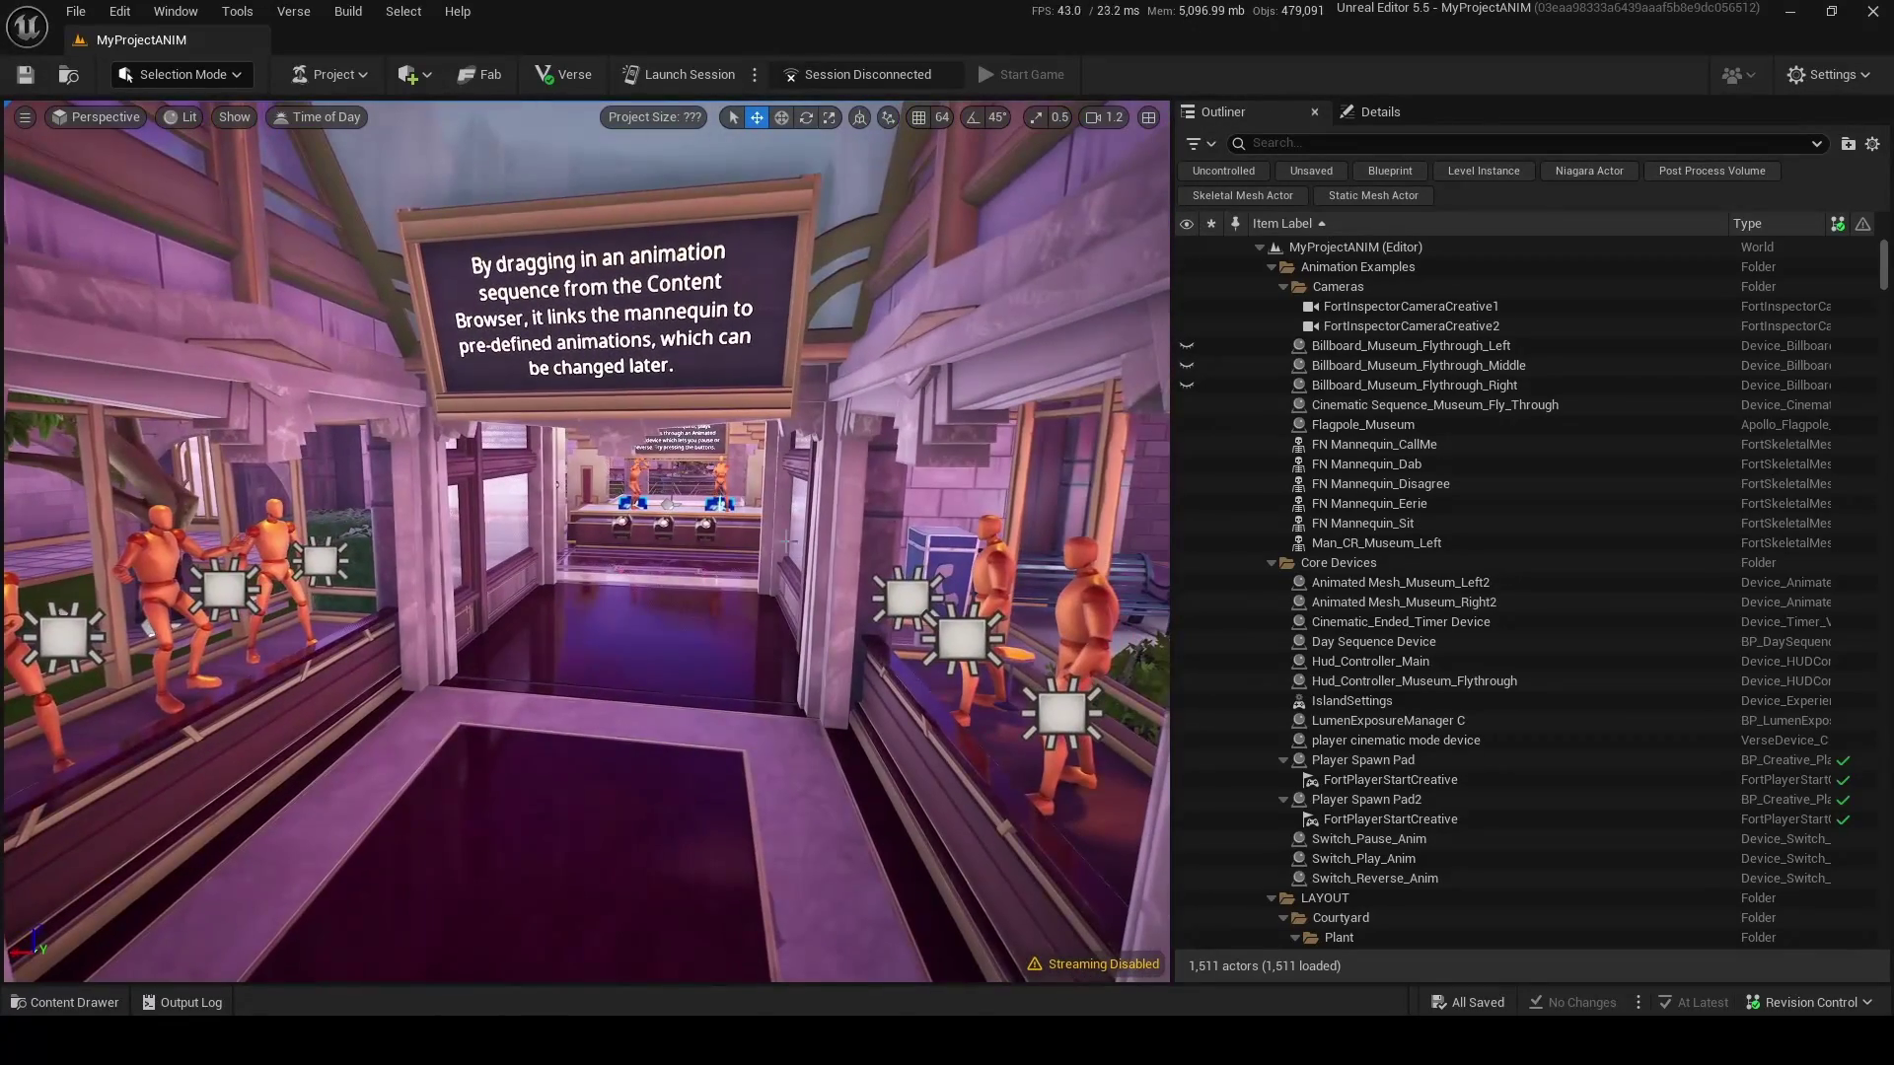
- Start migrating the Fortnite, Mannequin and Sequences folders and review the asset report
left_click(77, 1002)
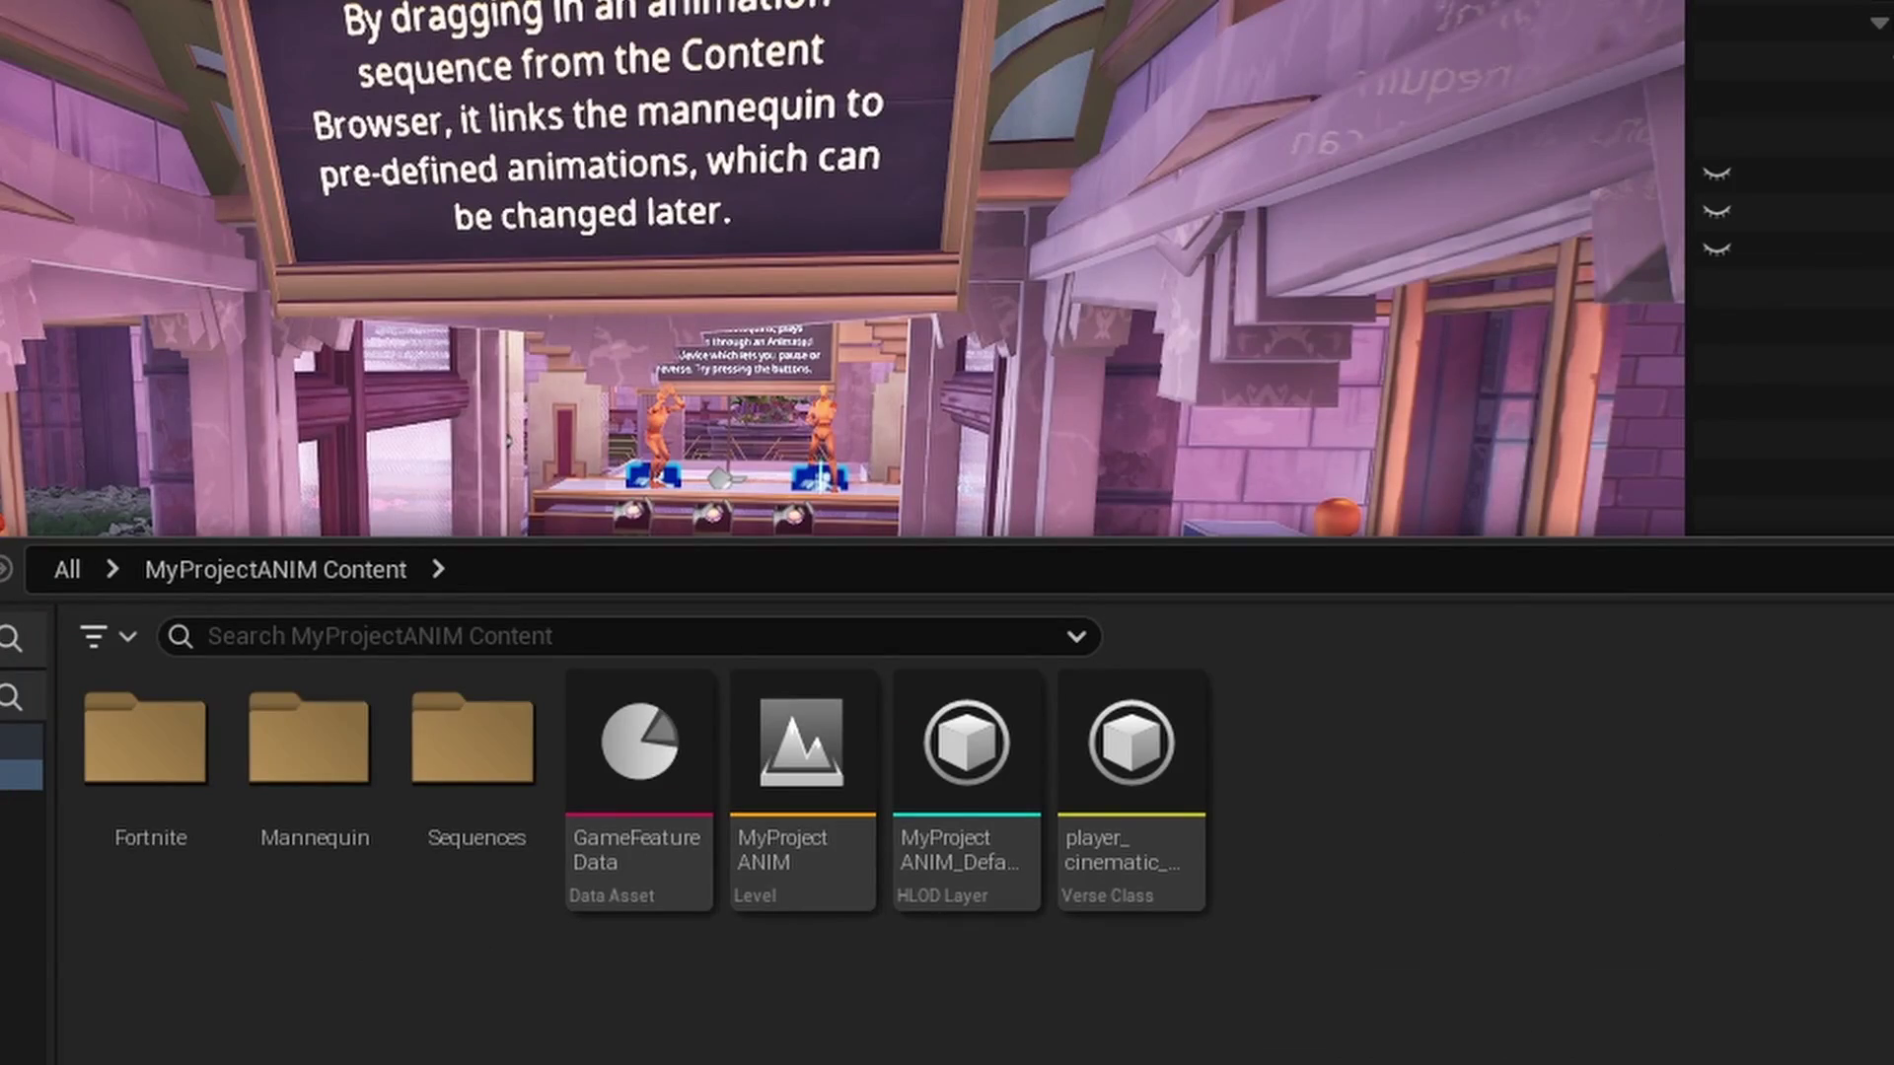
left_click(486, 867)
left_click(271, 867, "ctrl")
left_click(168, 863, "ctrl")
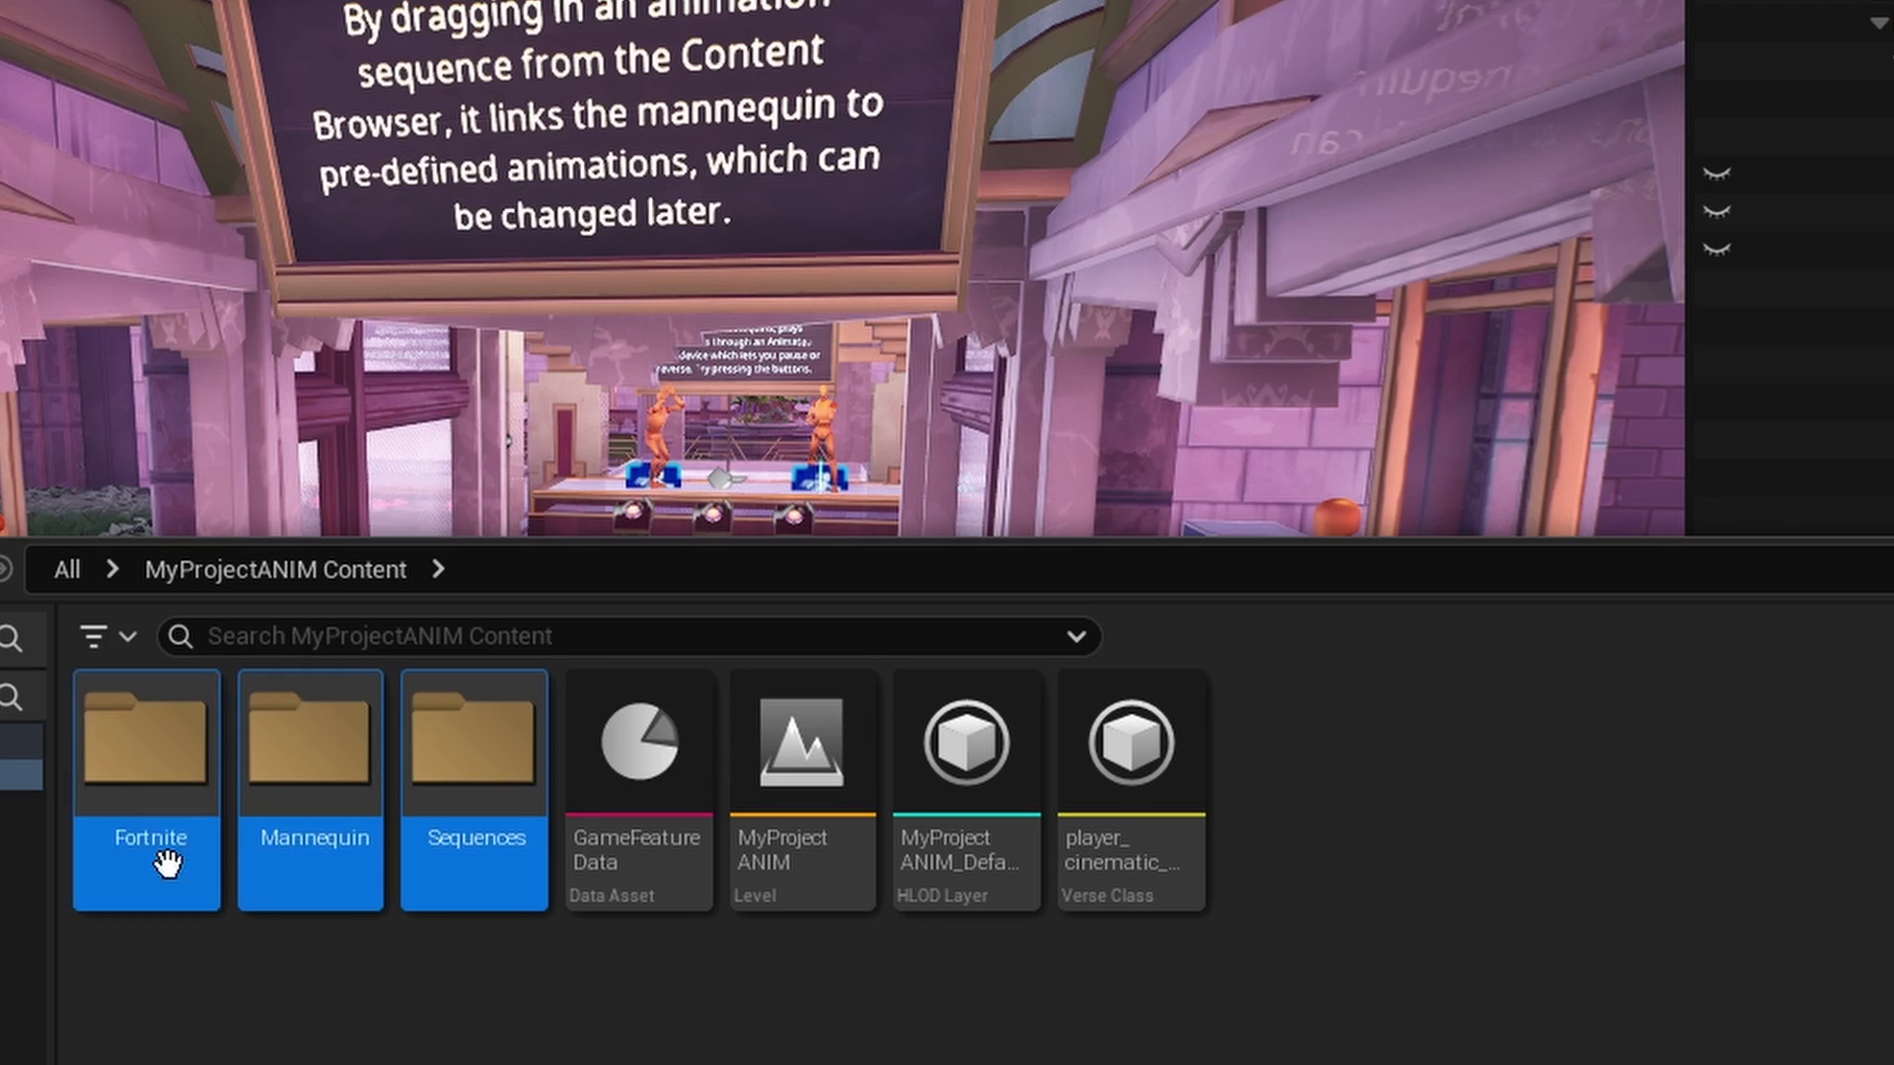
right_click(296, 839)
left_click(447, 742)
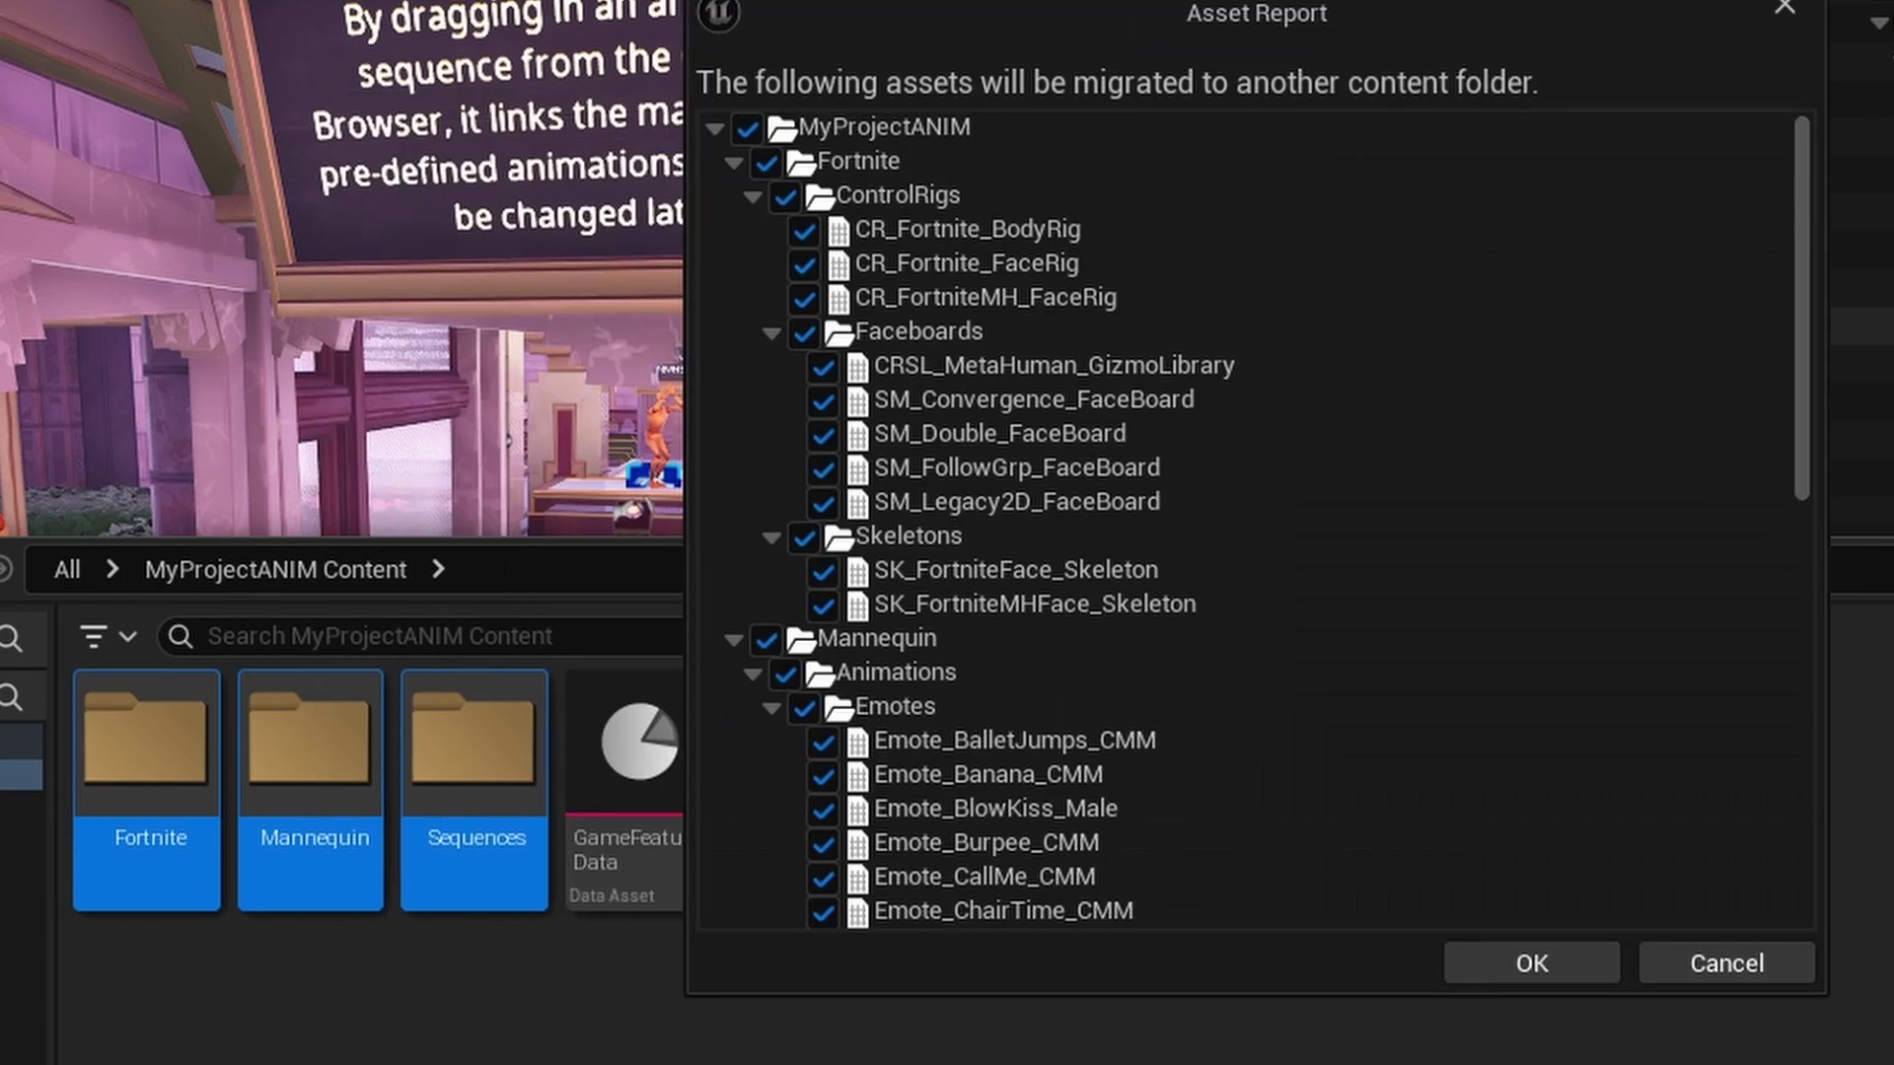
left_click_drag(1803, 209, 1767, 388)
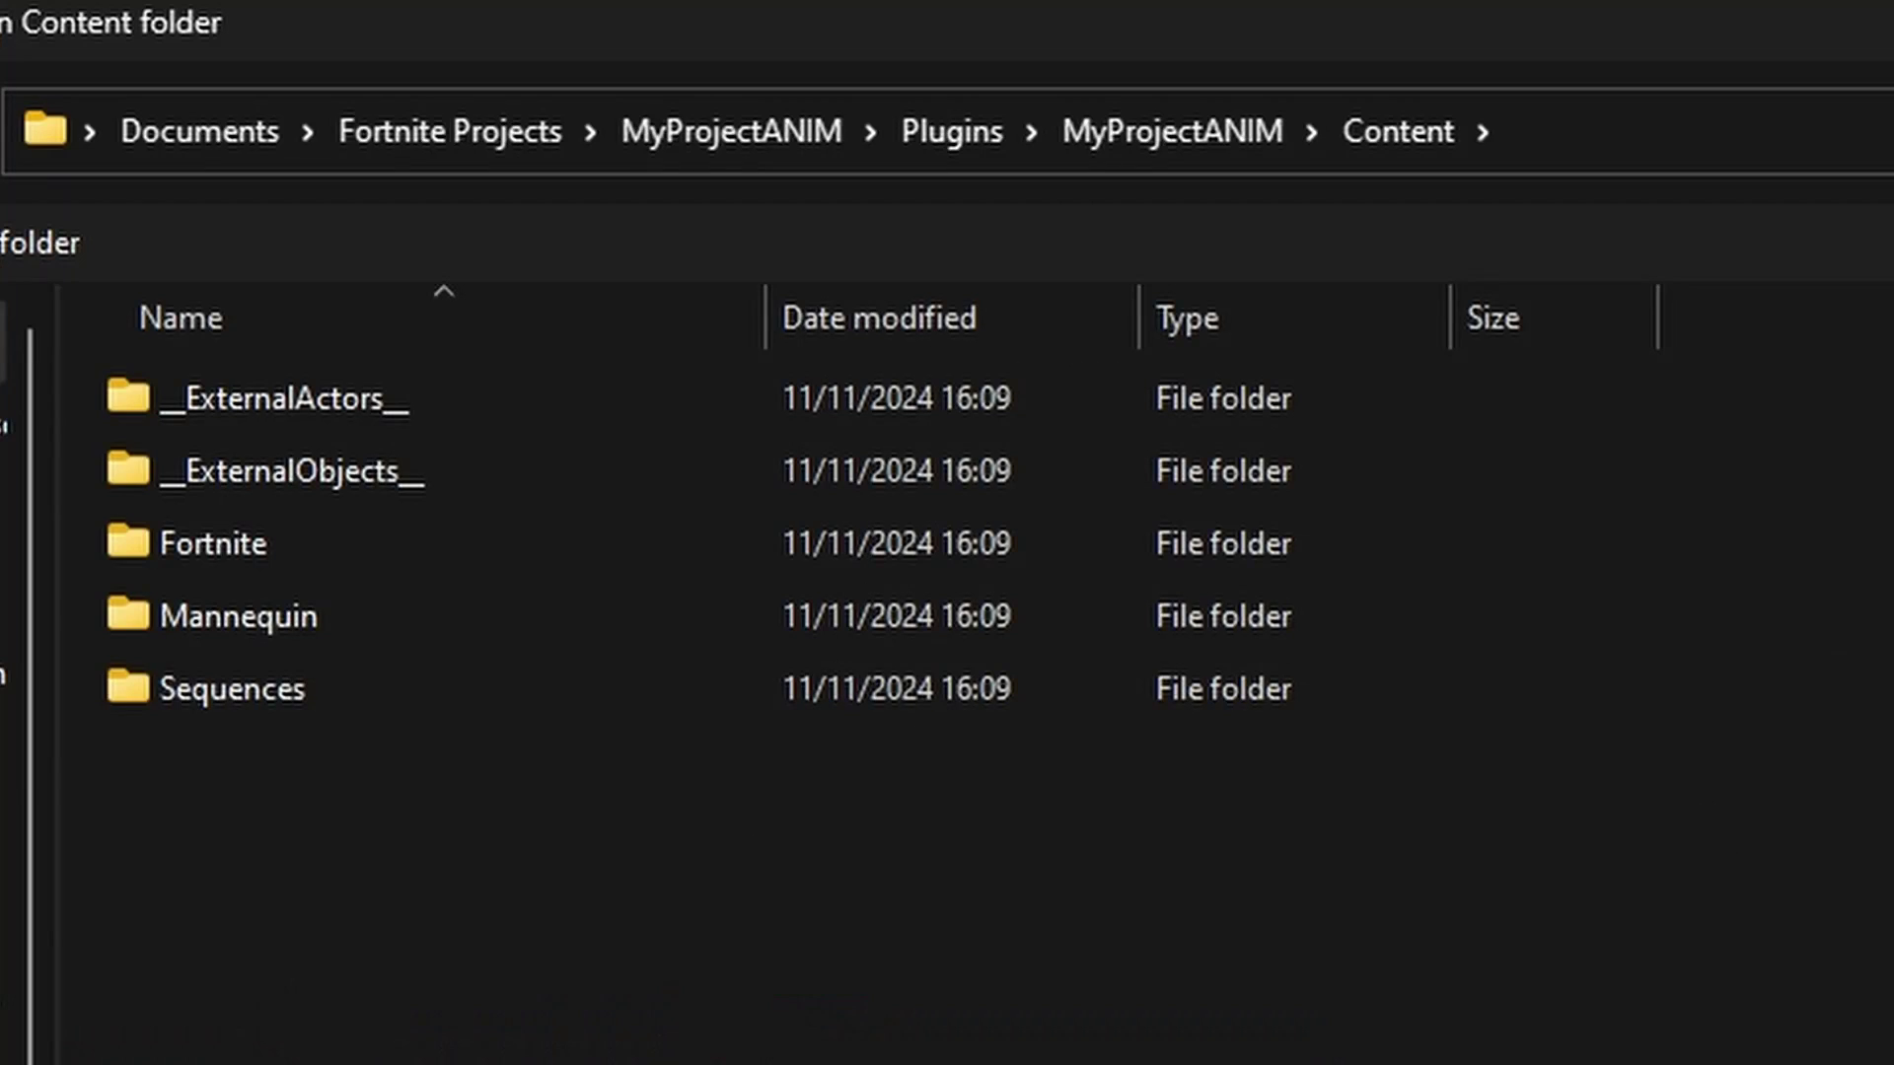
- Choose the Content folder inside the AnimTutorialPart3 project's Plugins folder as the migration destination
left_click(452, 138)
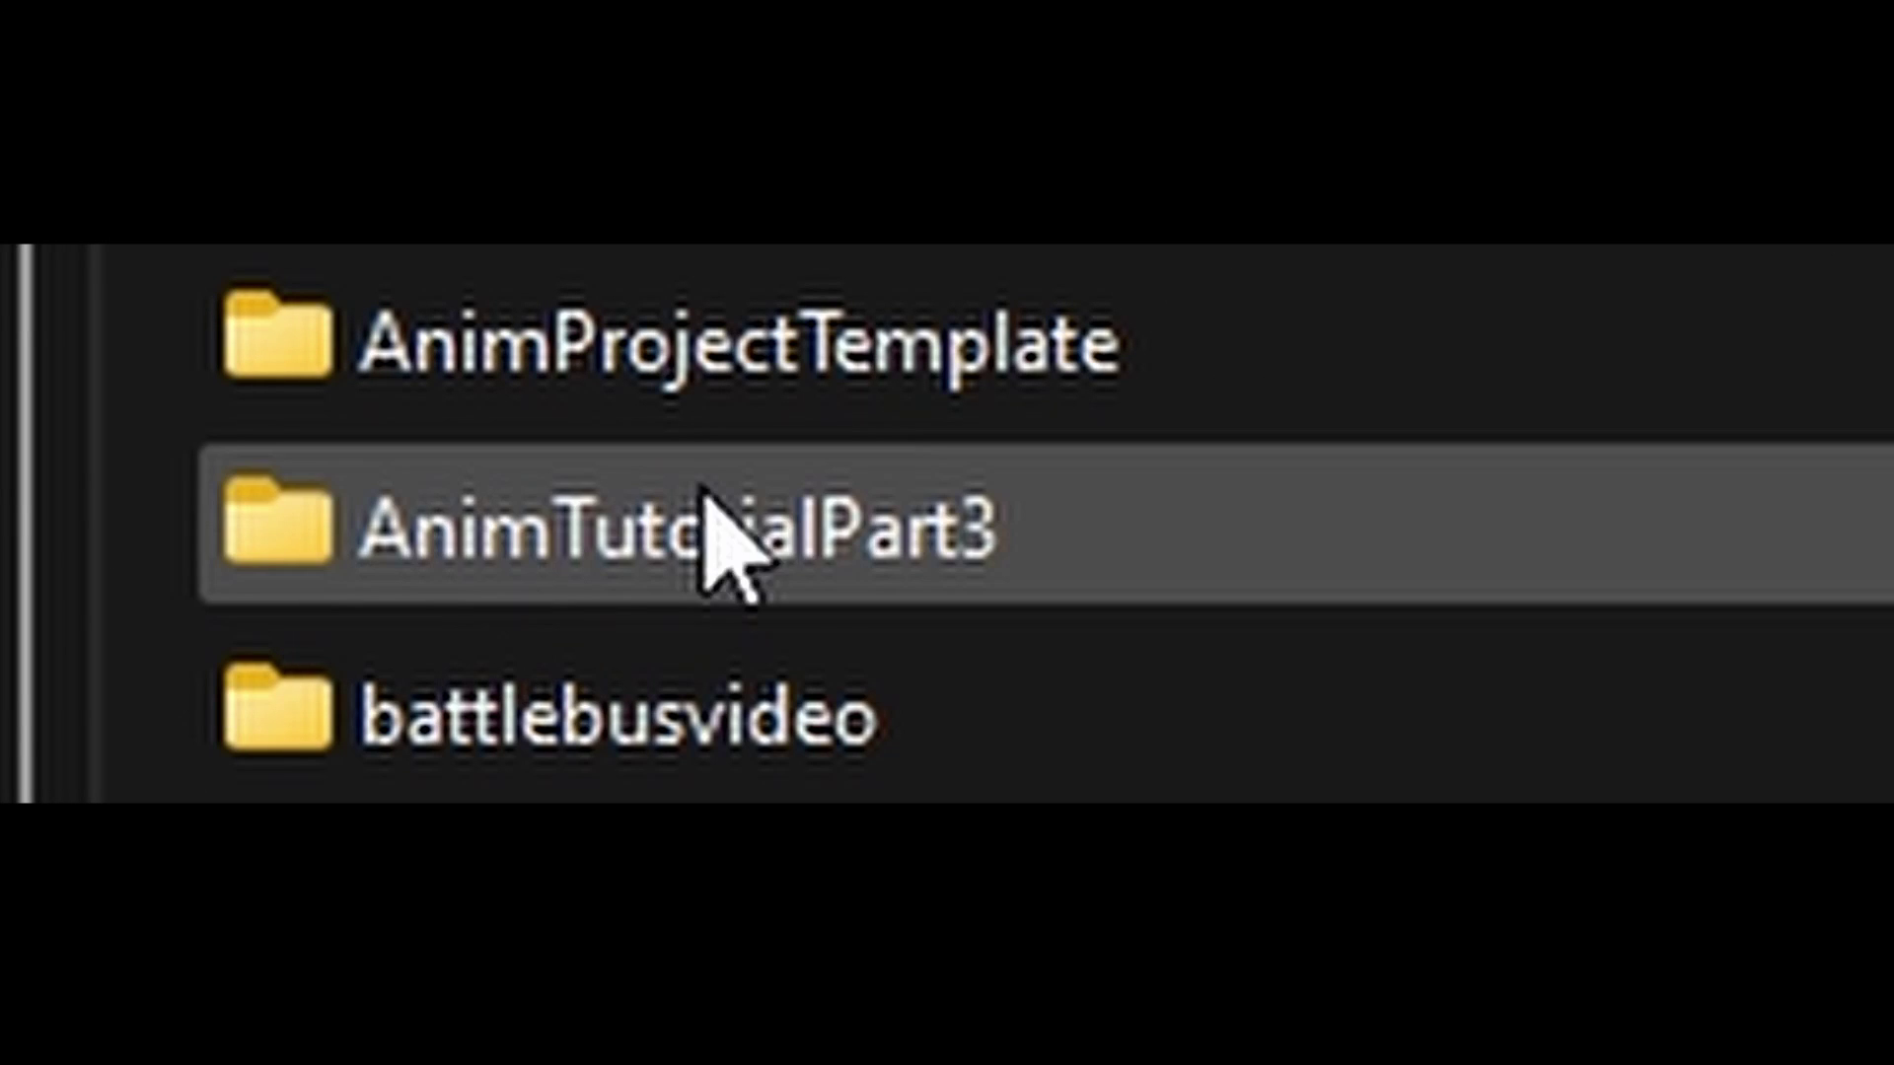
double_click(1237, 564)
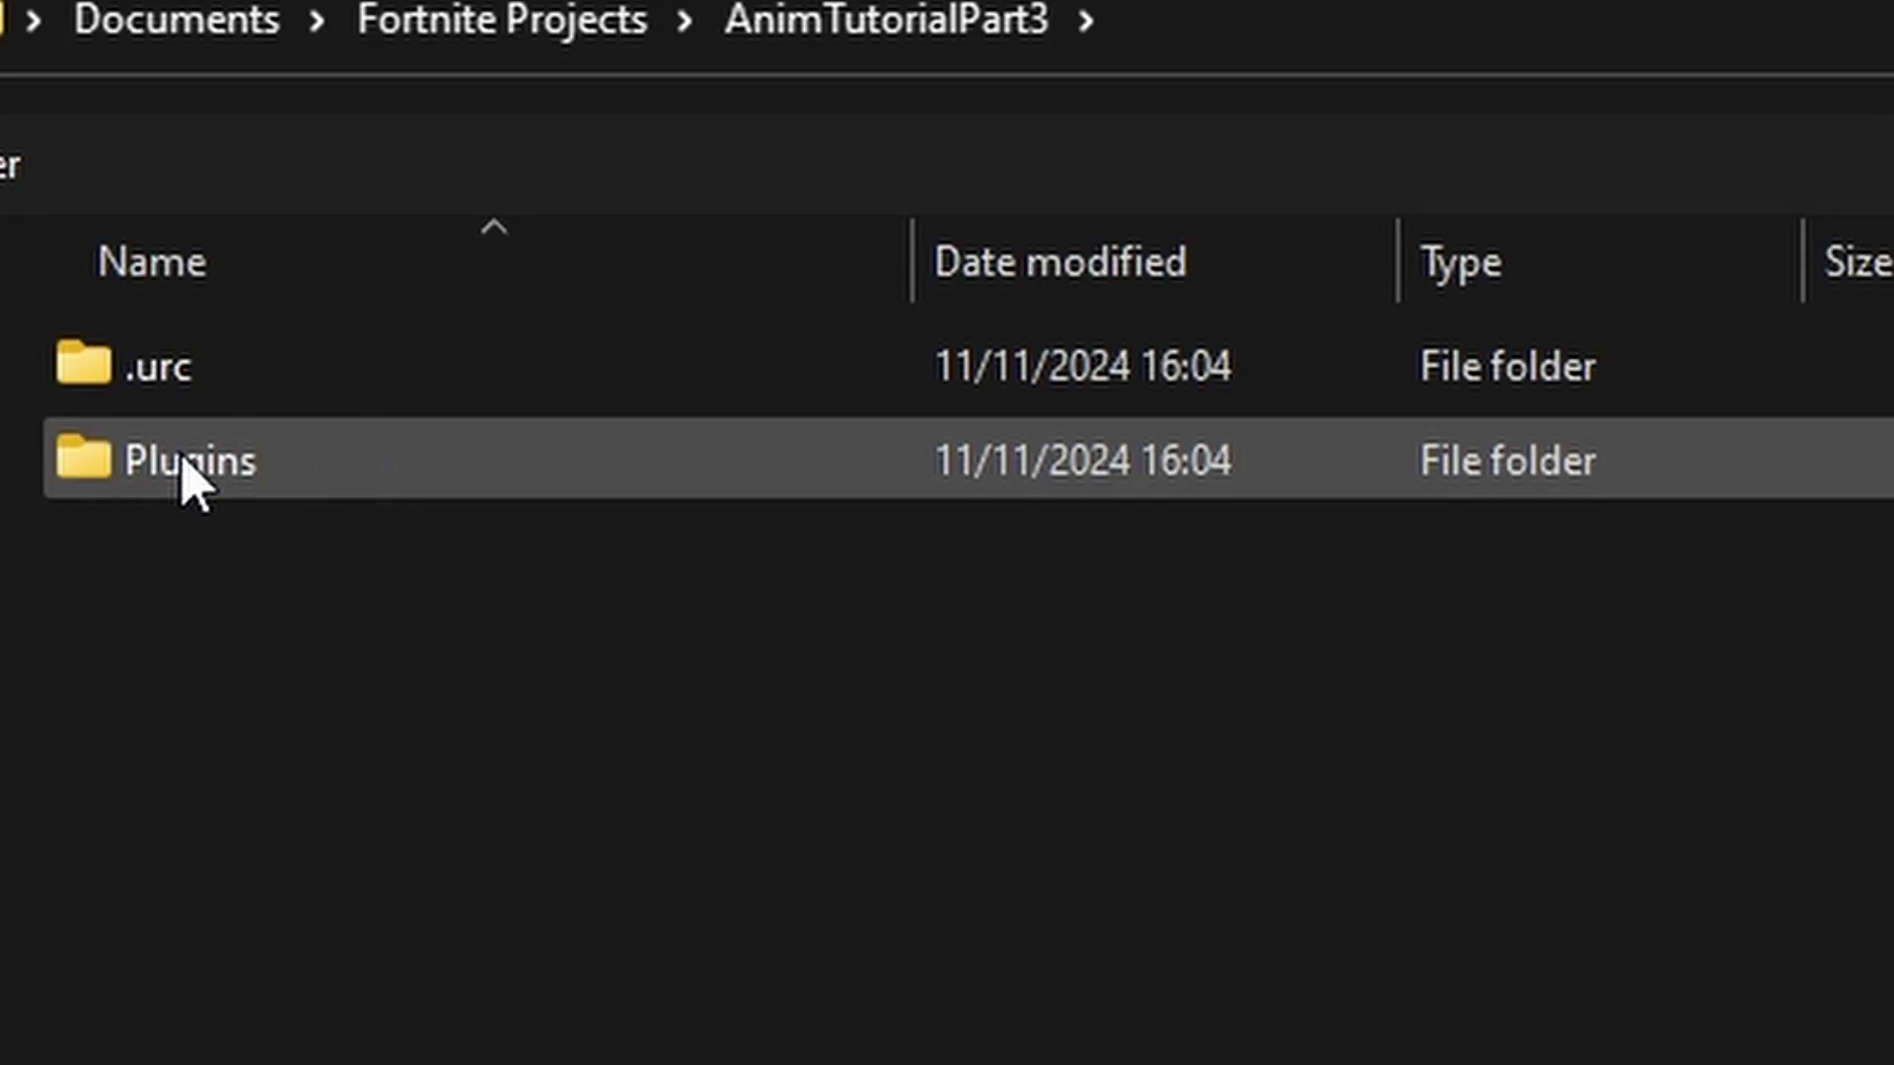
double_click(183, 463)
double_click(191, 384)
left_click(233, 369)
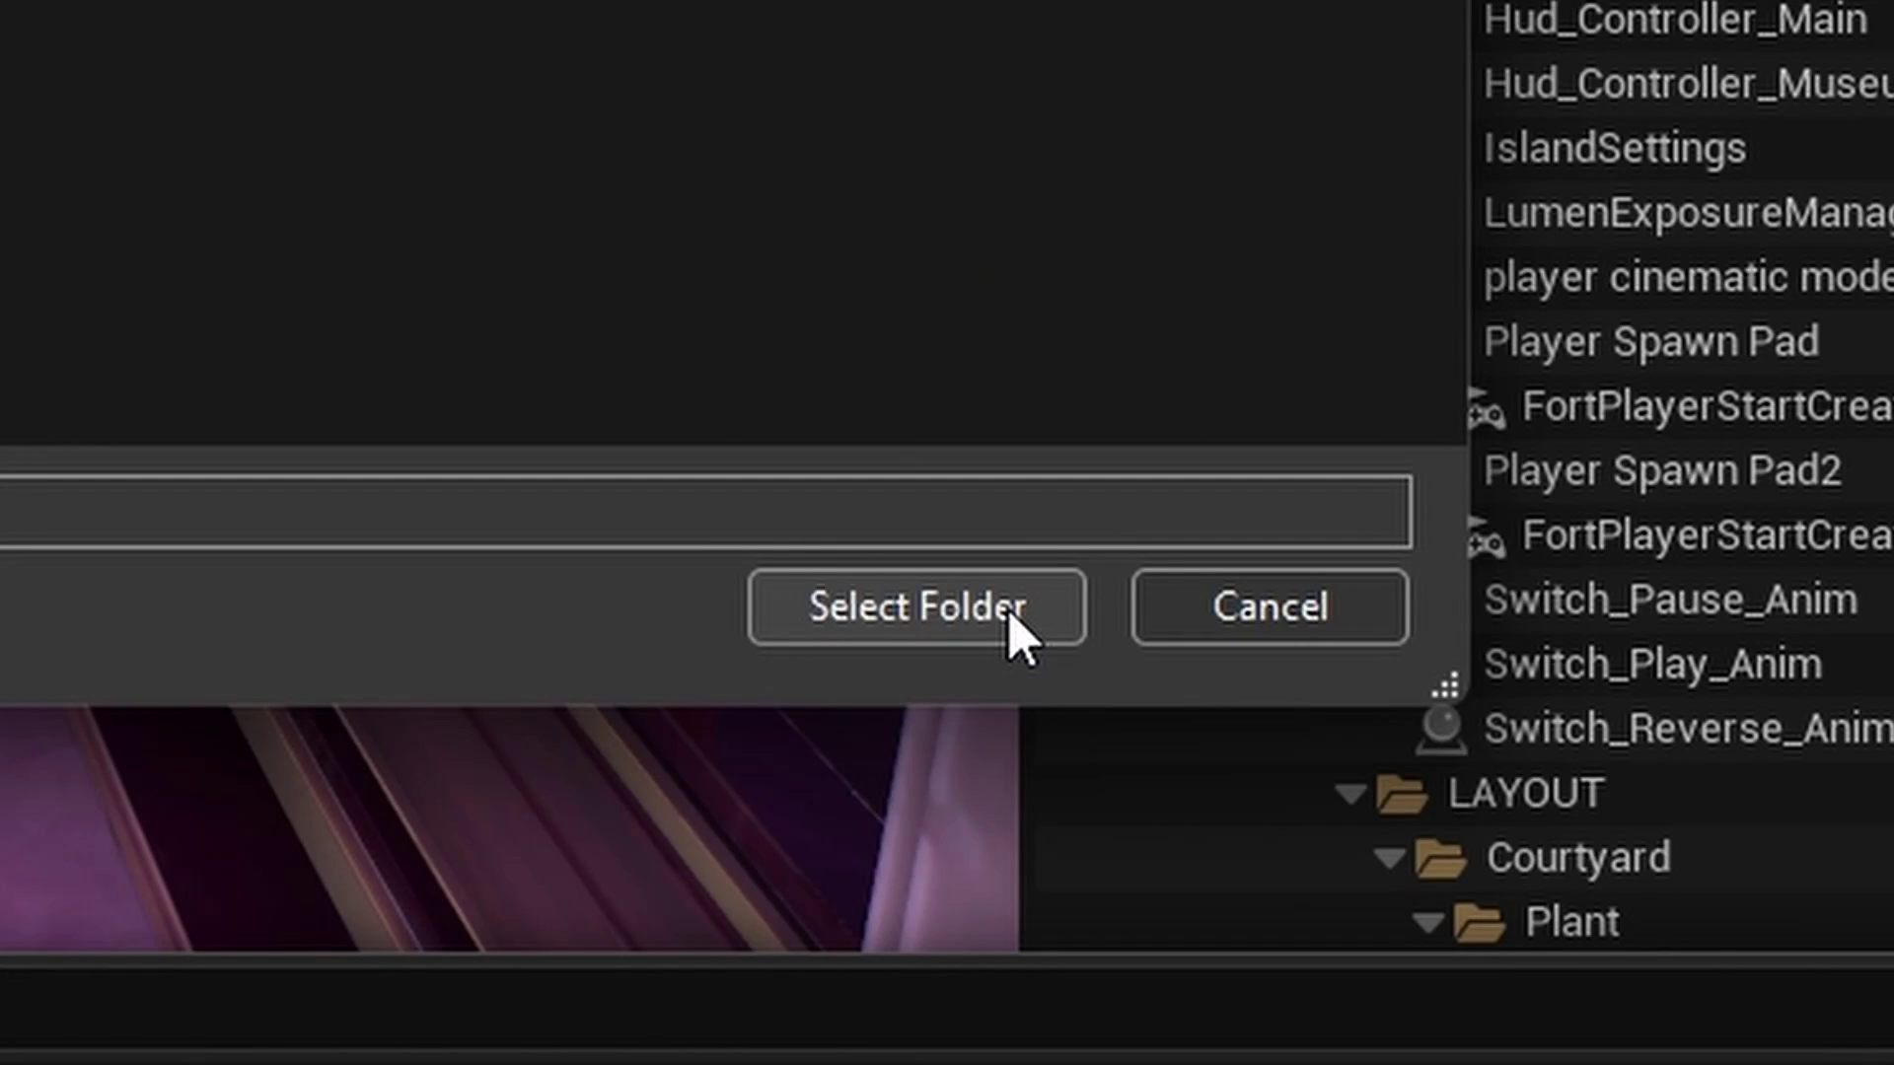
left_click(1006, 612)
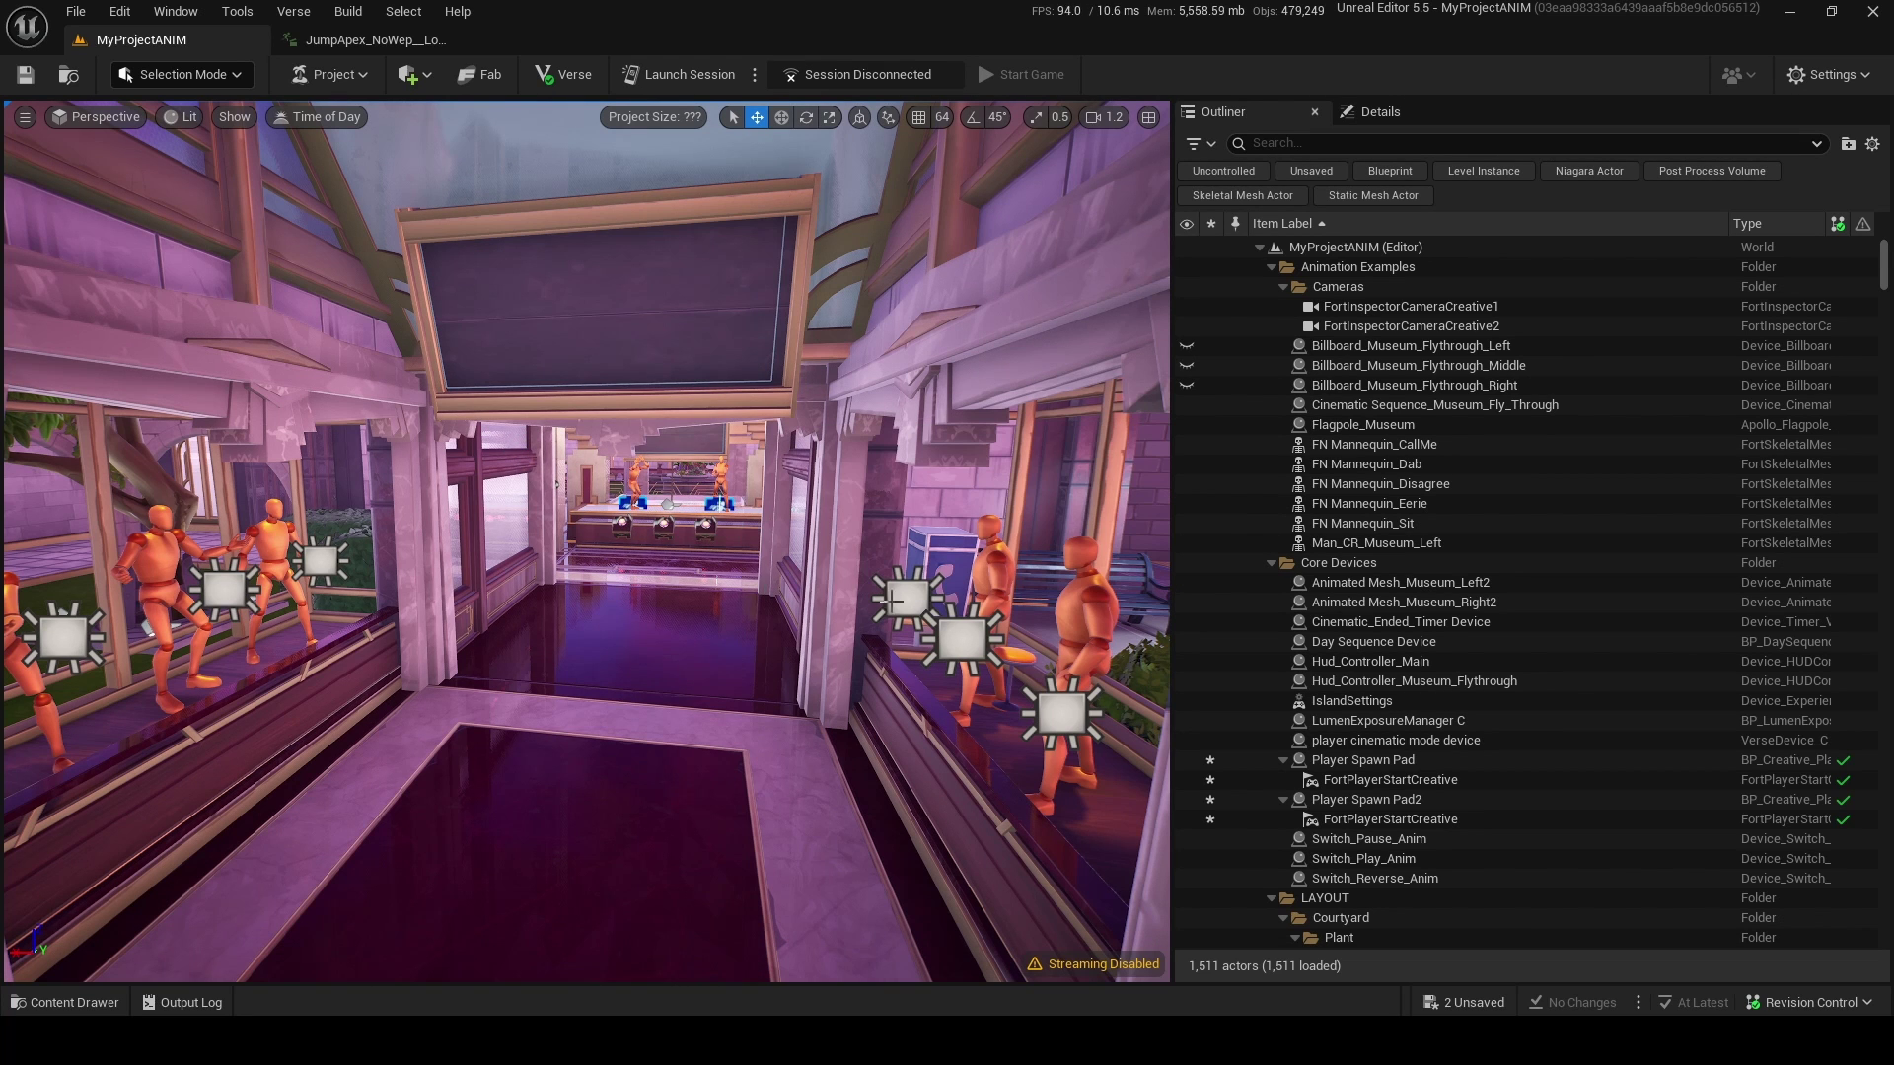
- Return to the AnimTutorialPart3 project and check the contents of the migrated Fortnite, Mannequin and Sequences folders
right_click(701, 1040)
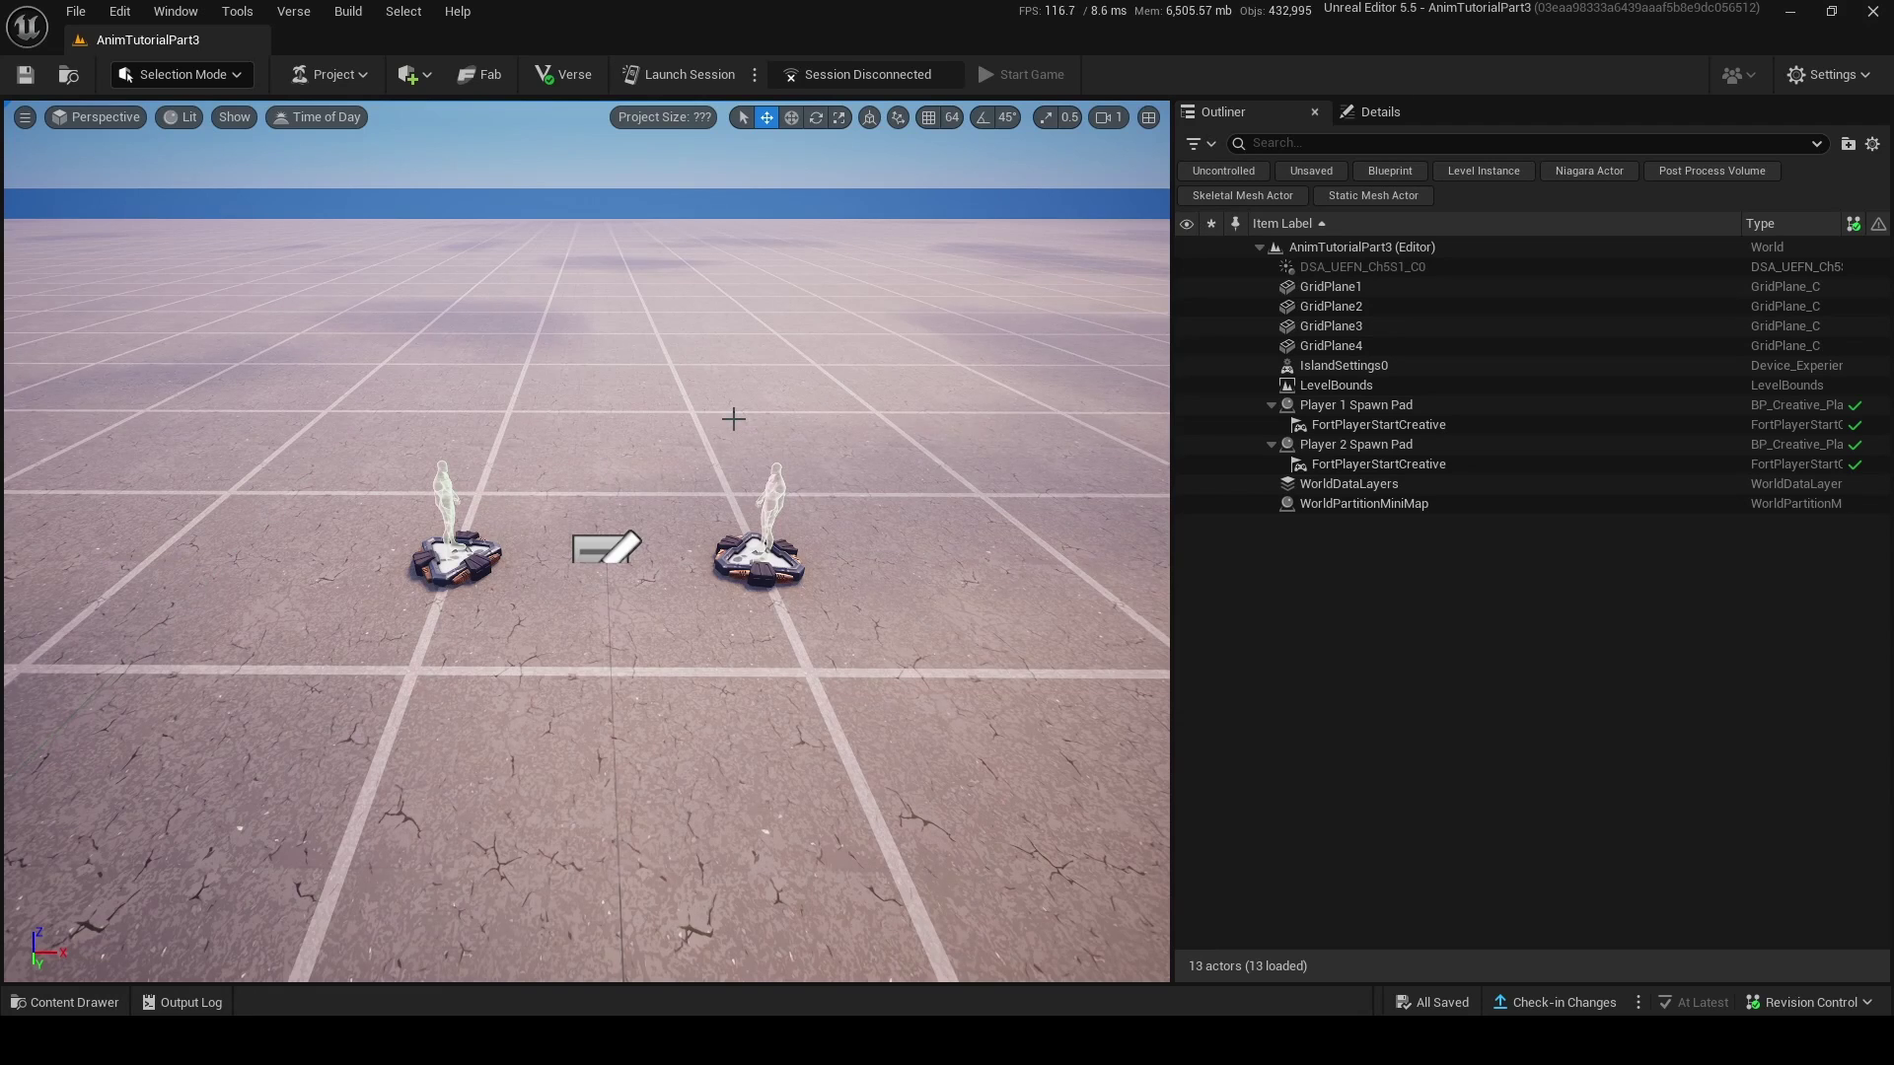
left_click(77, 1003)
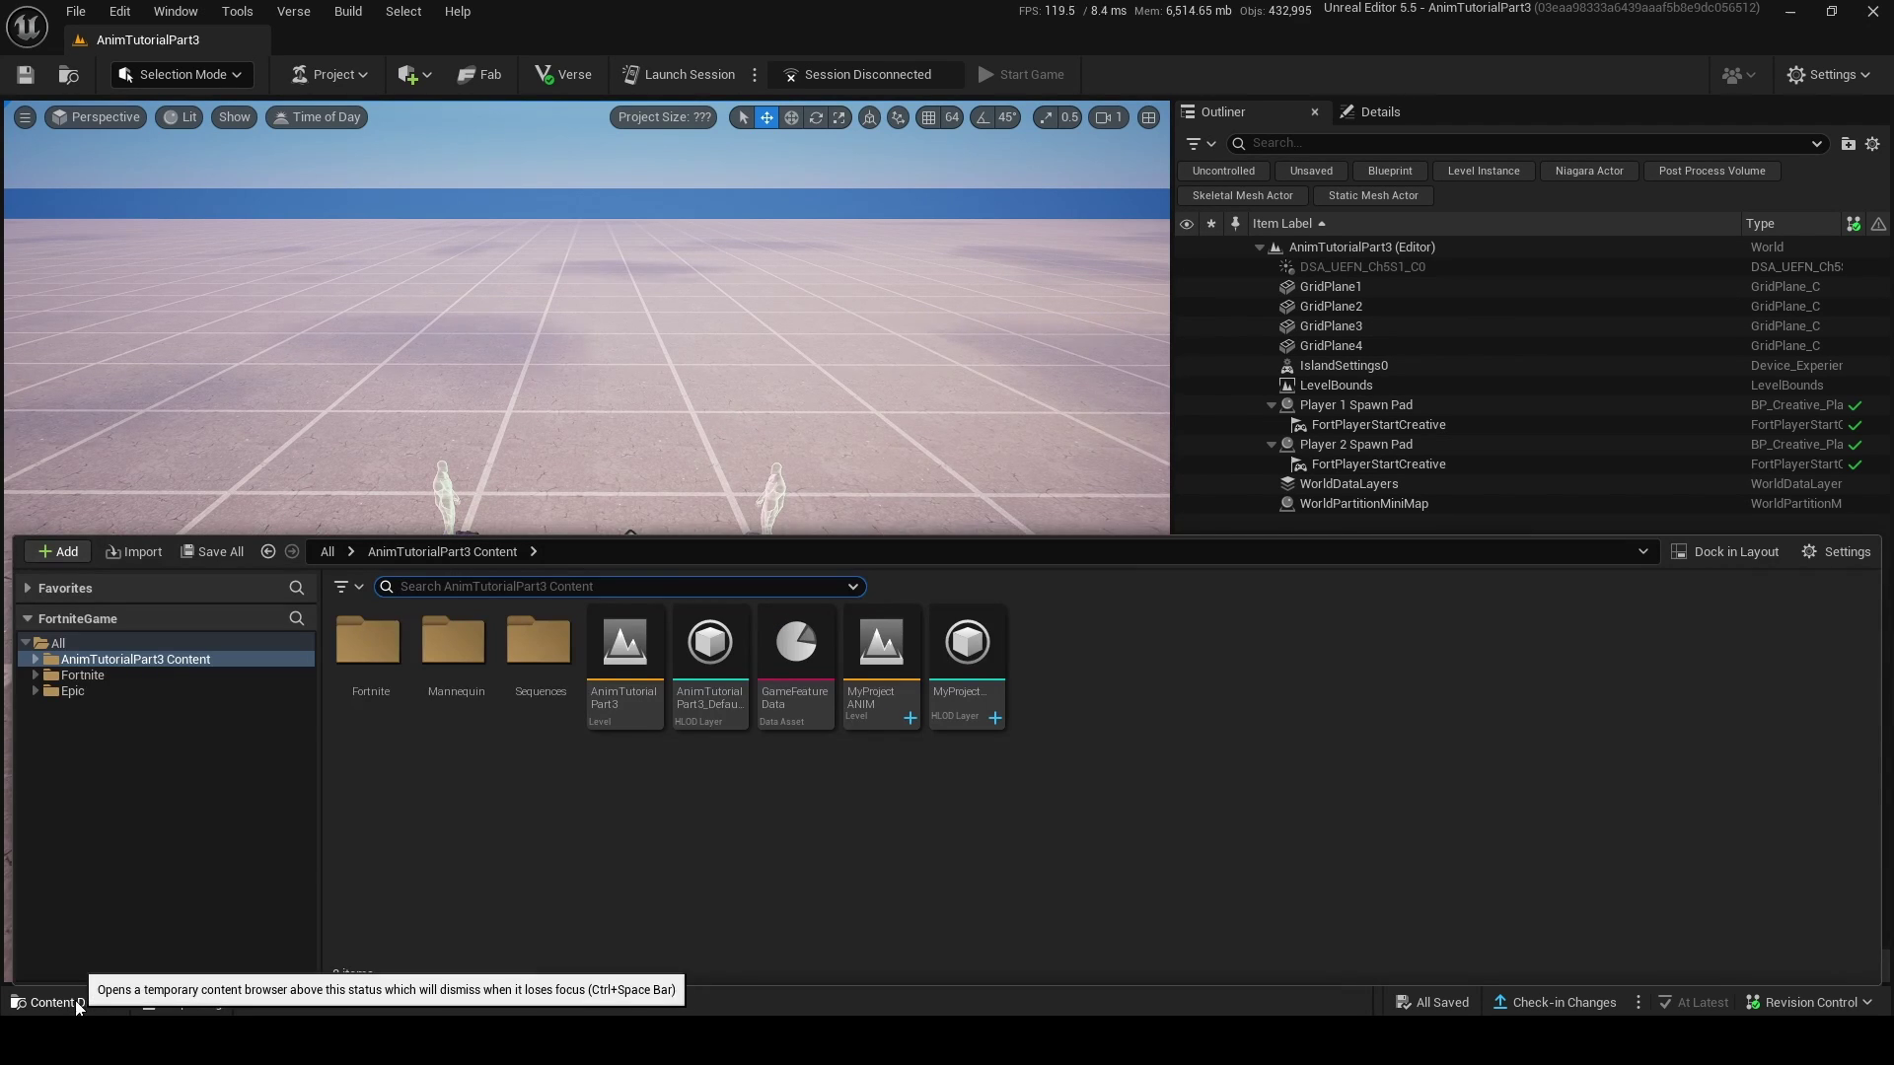
left_click(385, 704)
double_click(385, 706)
double_click(385, 706)
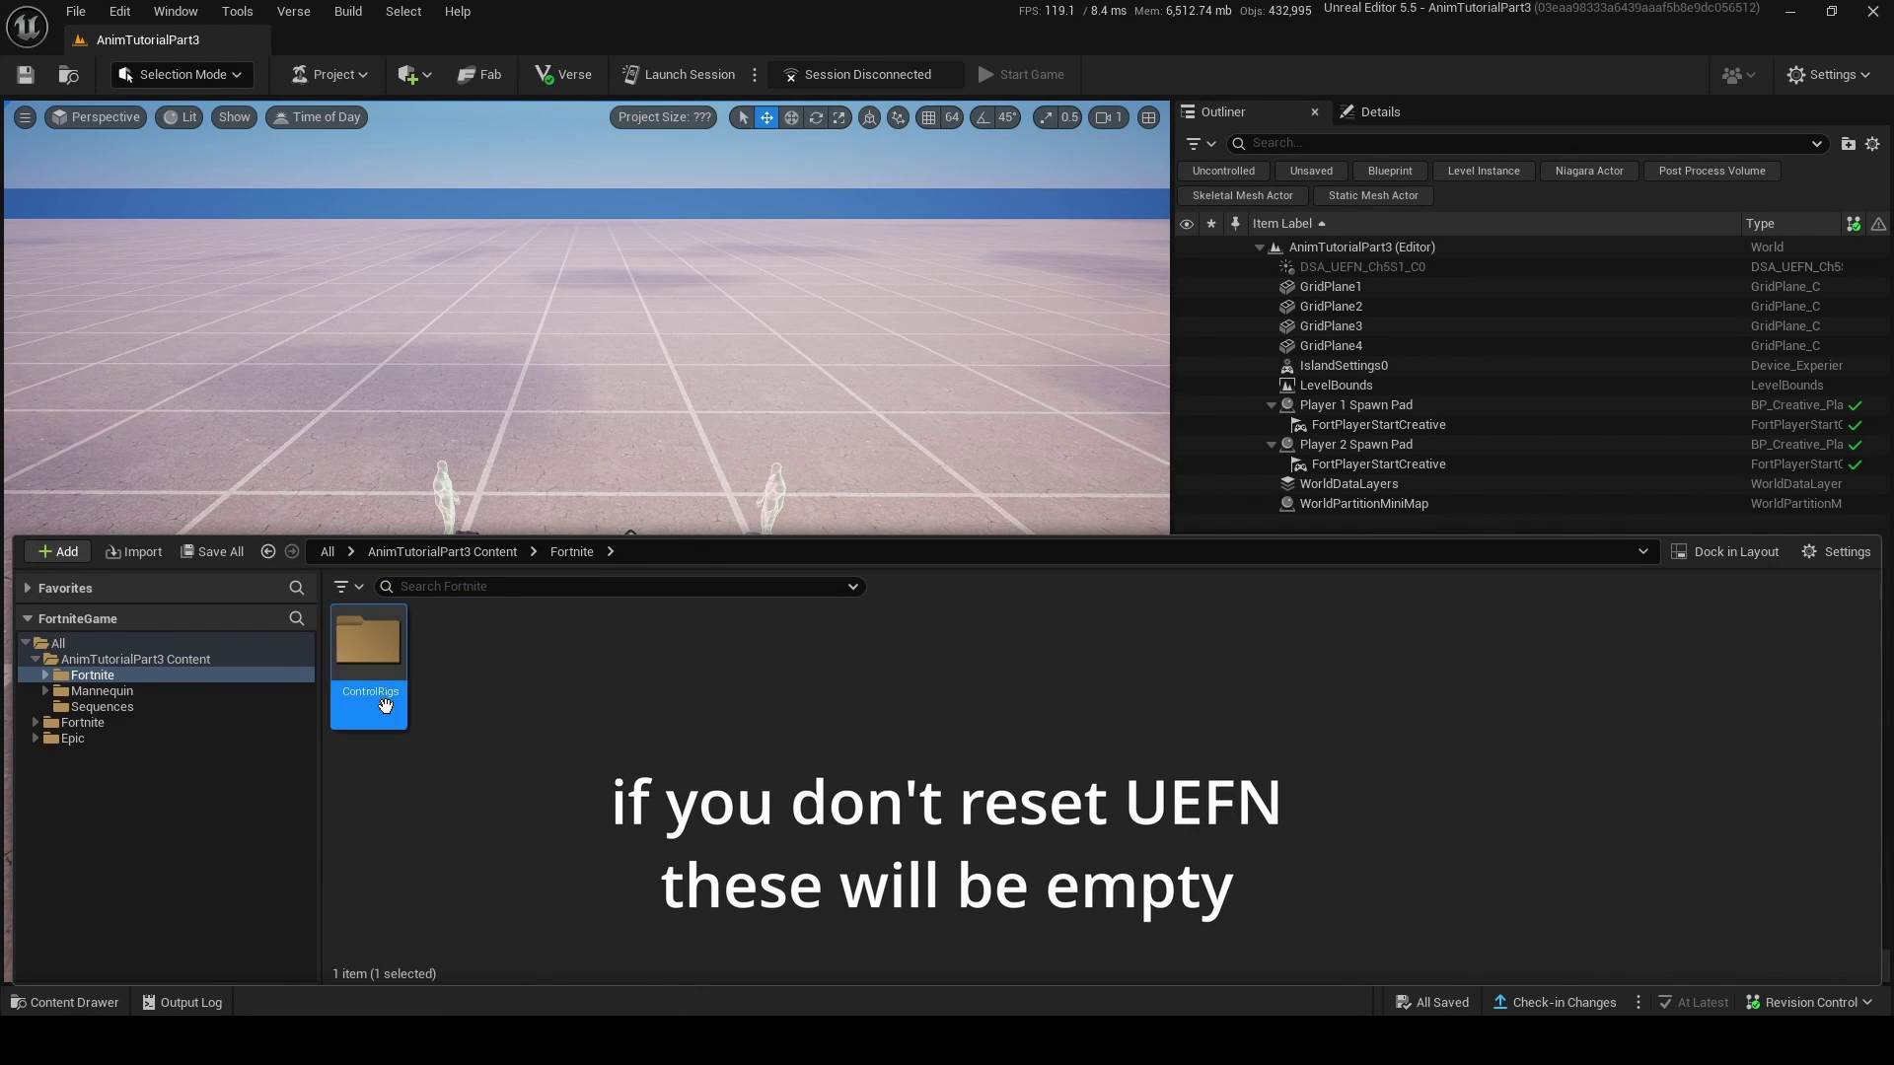
left_click(156, 706)
left_click(163, 725)
left_click(158, 706)
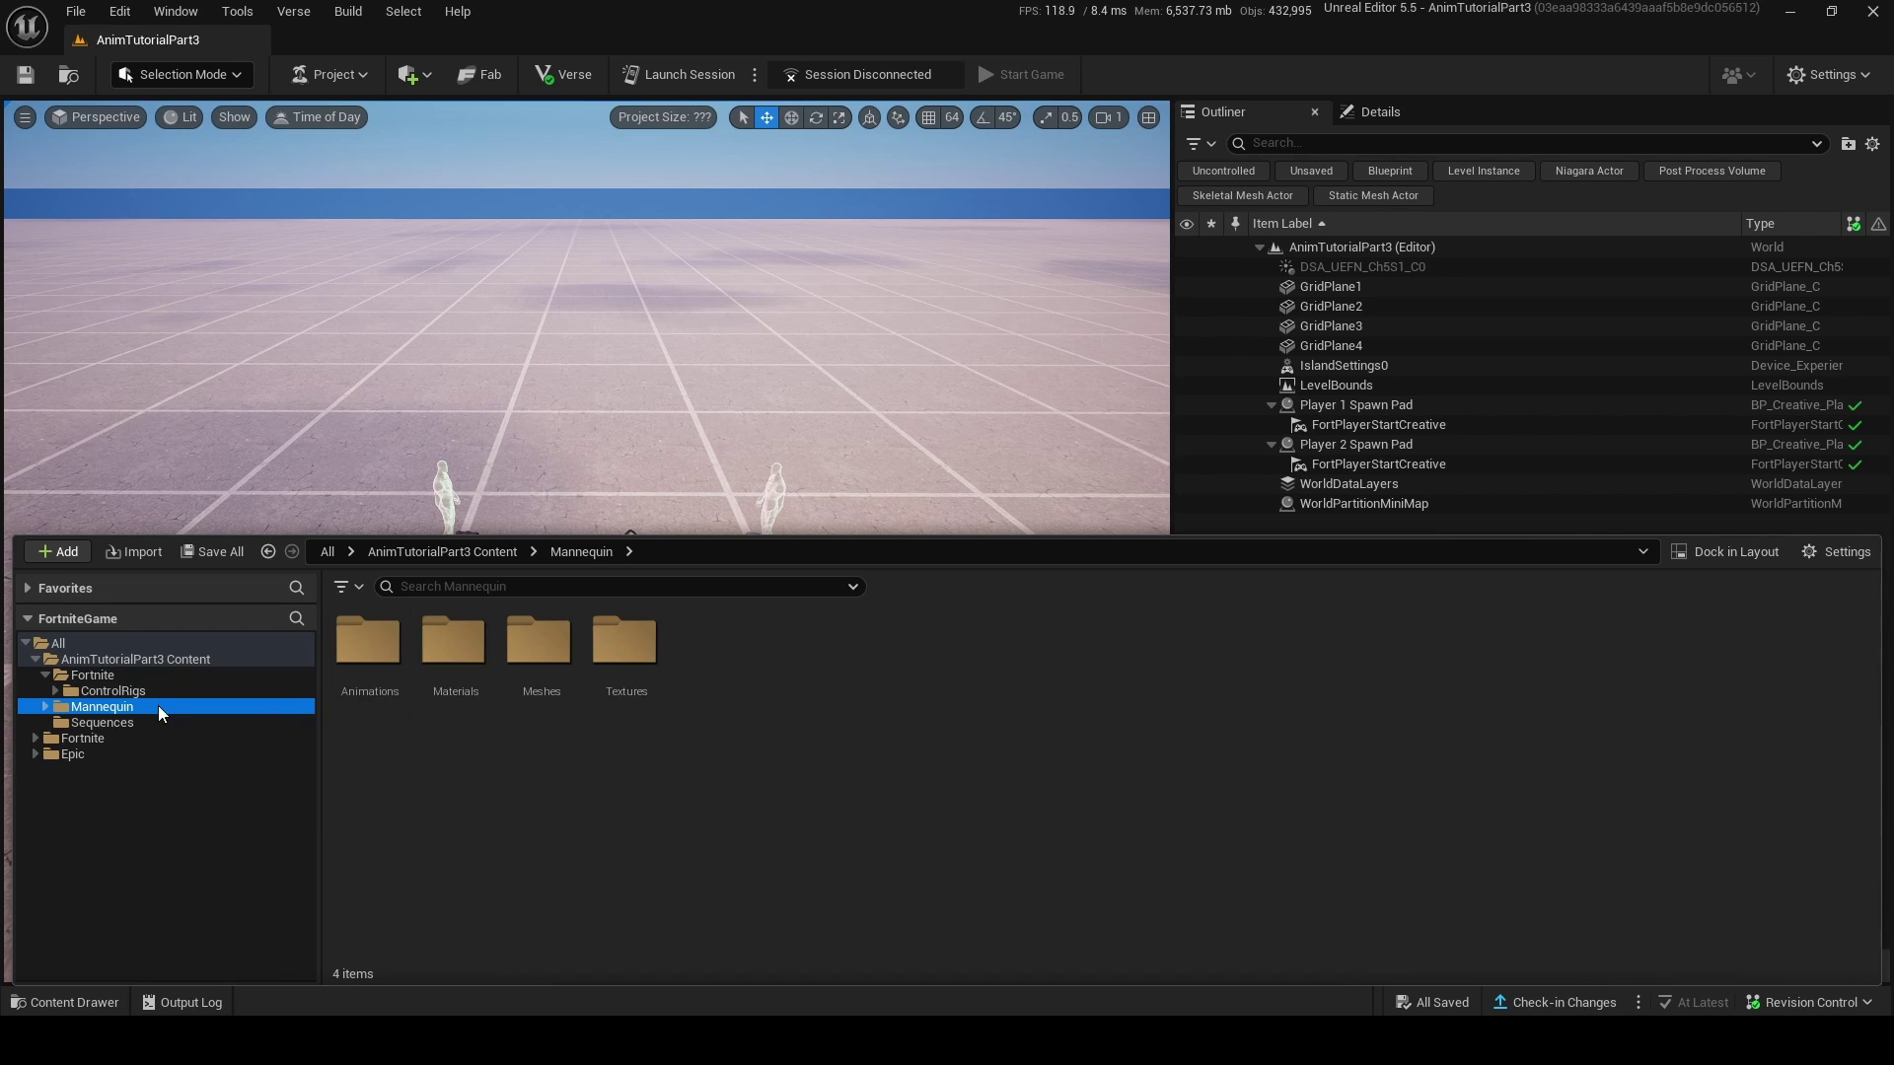
left_click(156, 676)
left_click(168, 705)
left_click(134, 721)
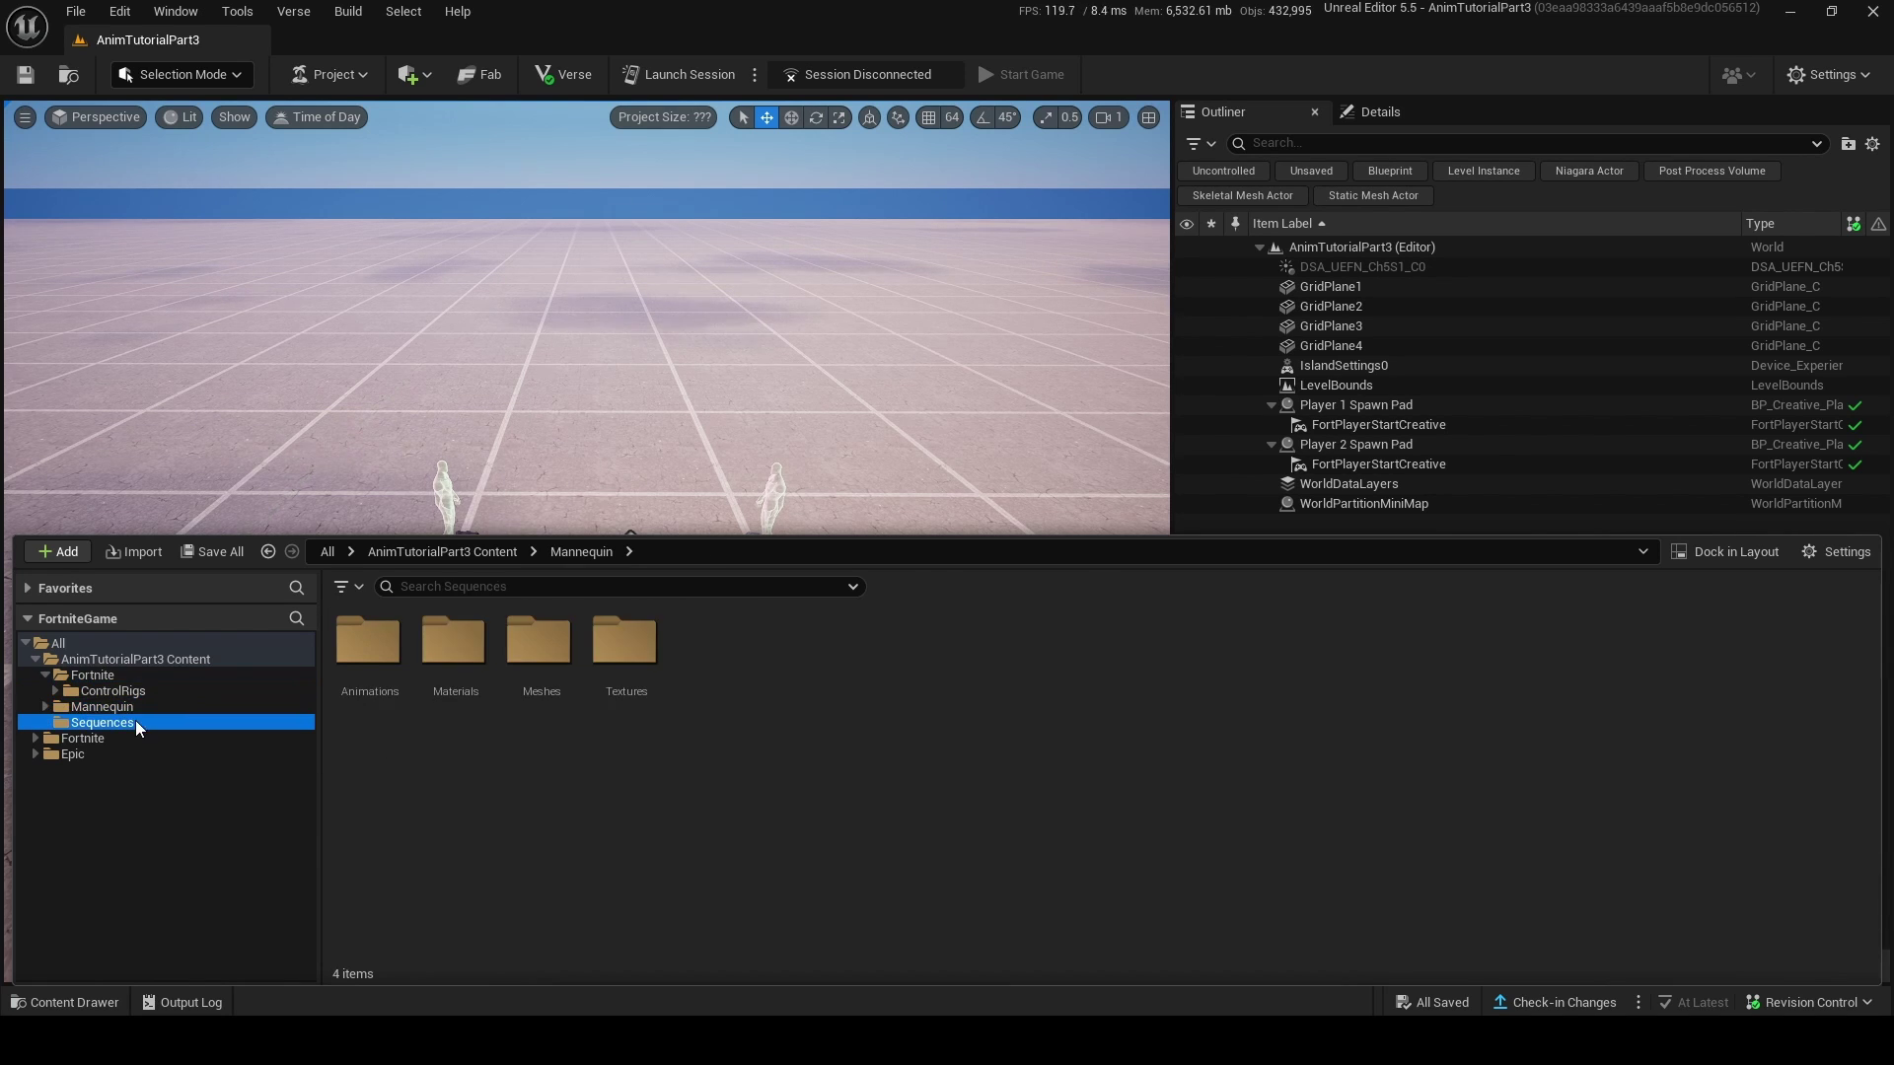
- Check which level the GameFeatureData asset uses as its Default Map, and return to the AnimTutorialPart3 level
left_click(135, 659)
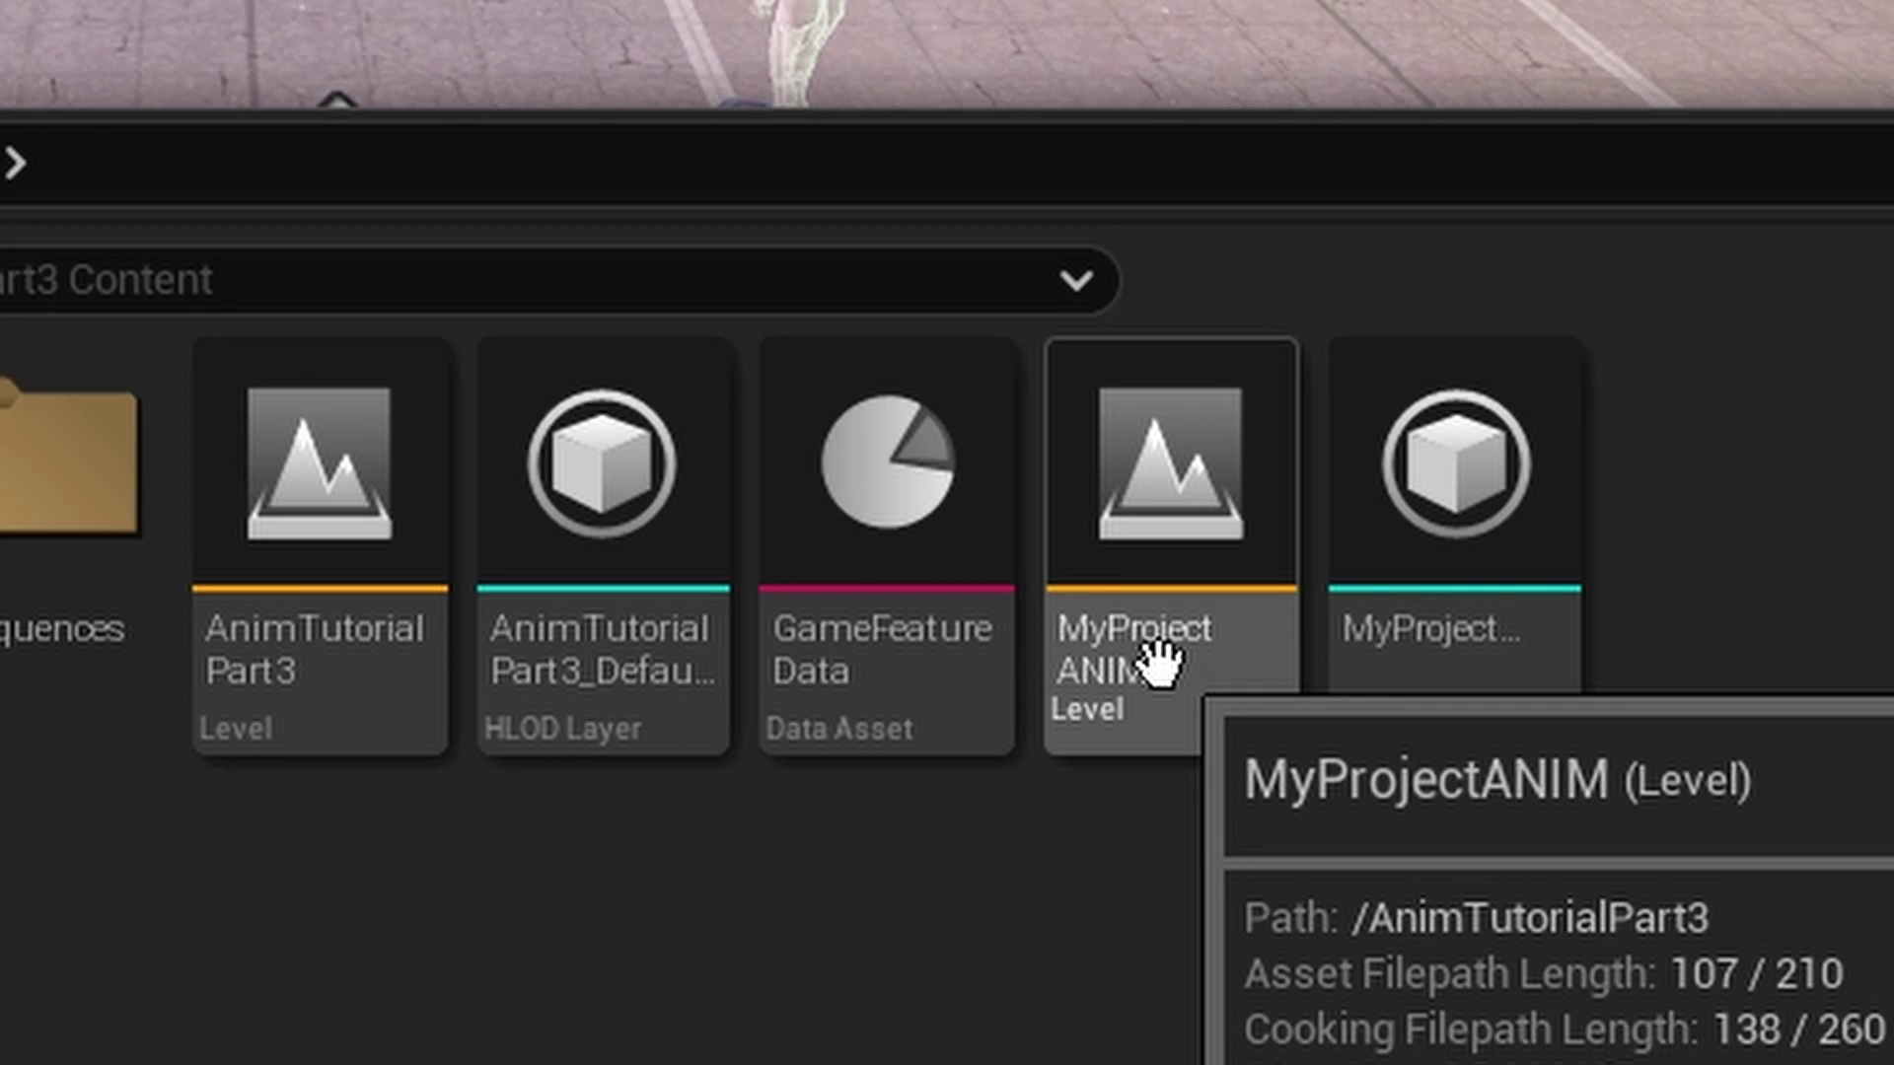
right_click(1197, 631)
left_click(1308, 712)
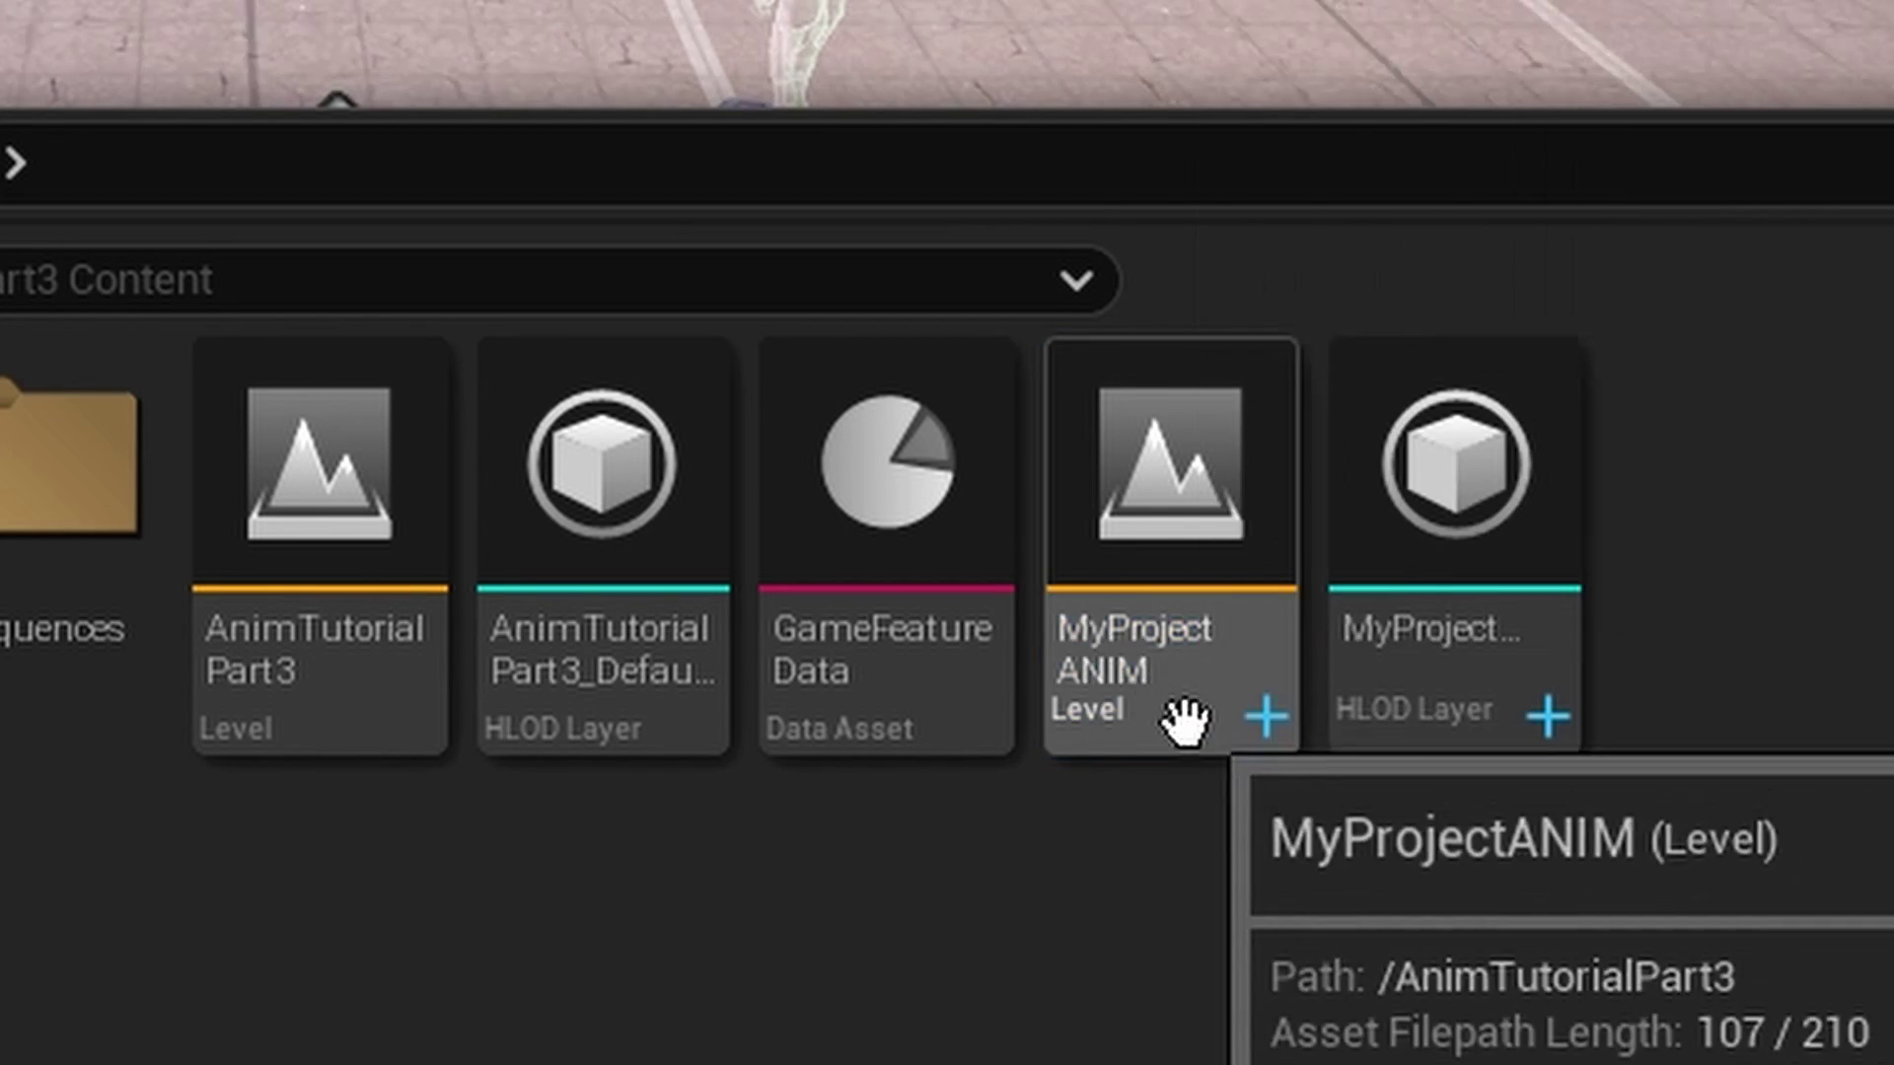
left_click(962, 712)
double_click(956, 712)
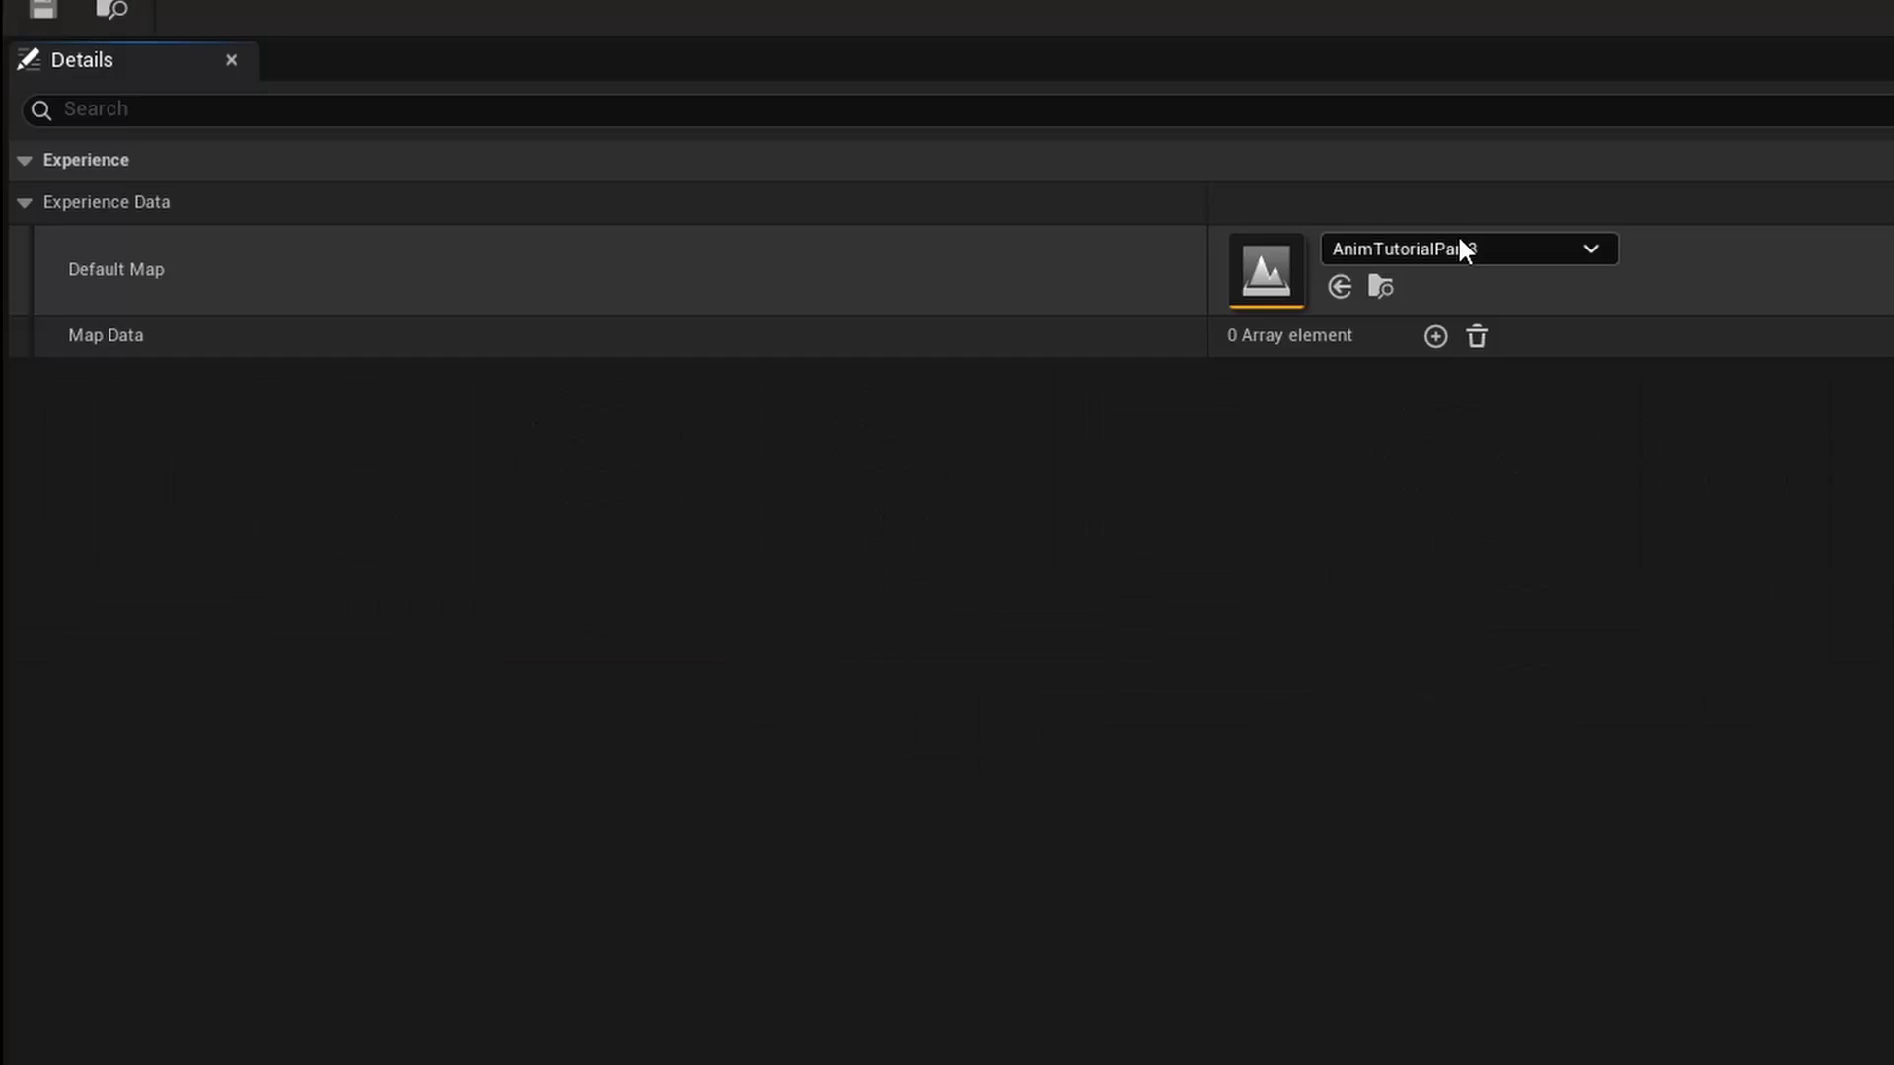
left_click(1458, 246)
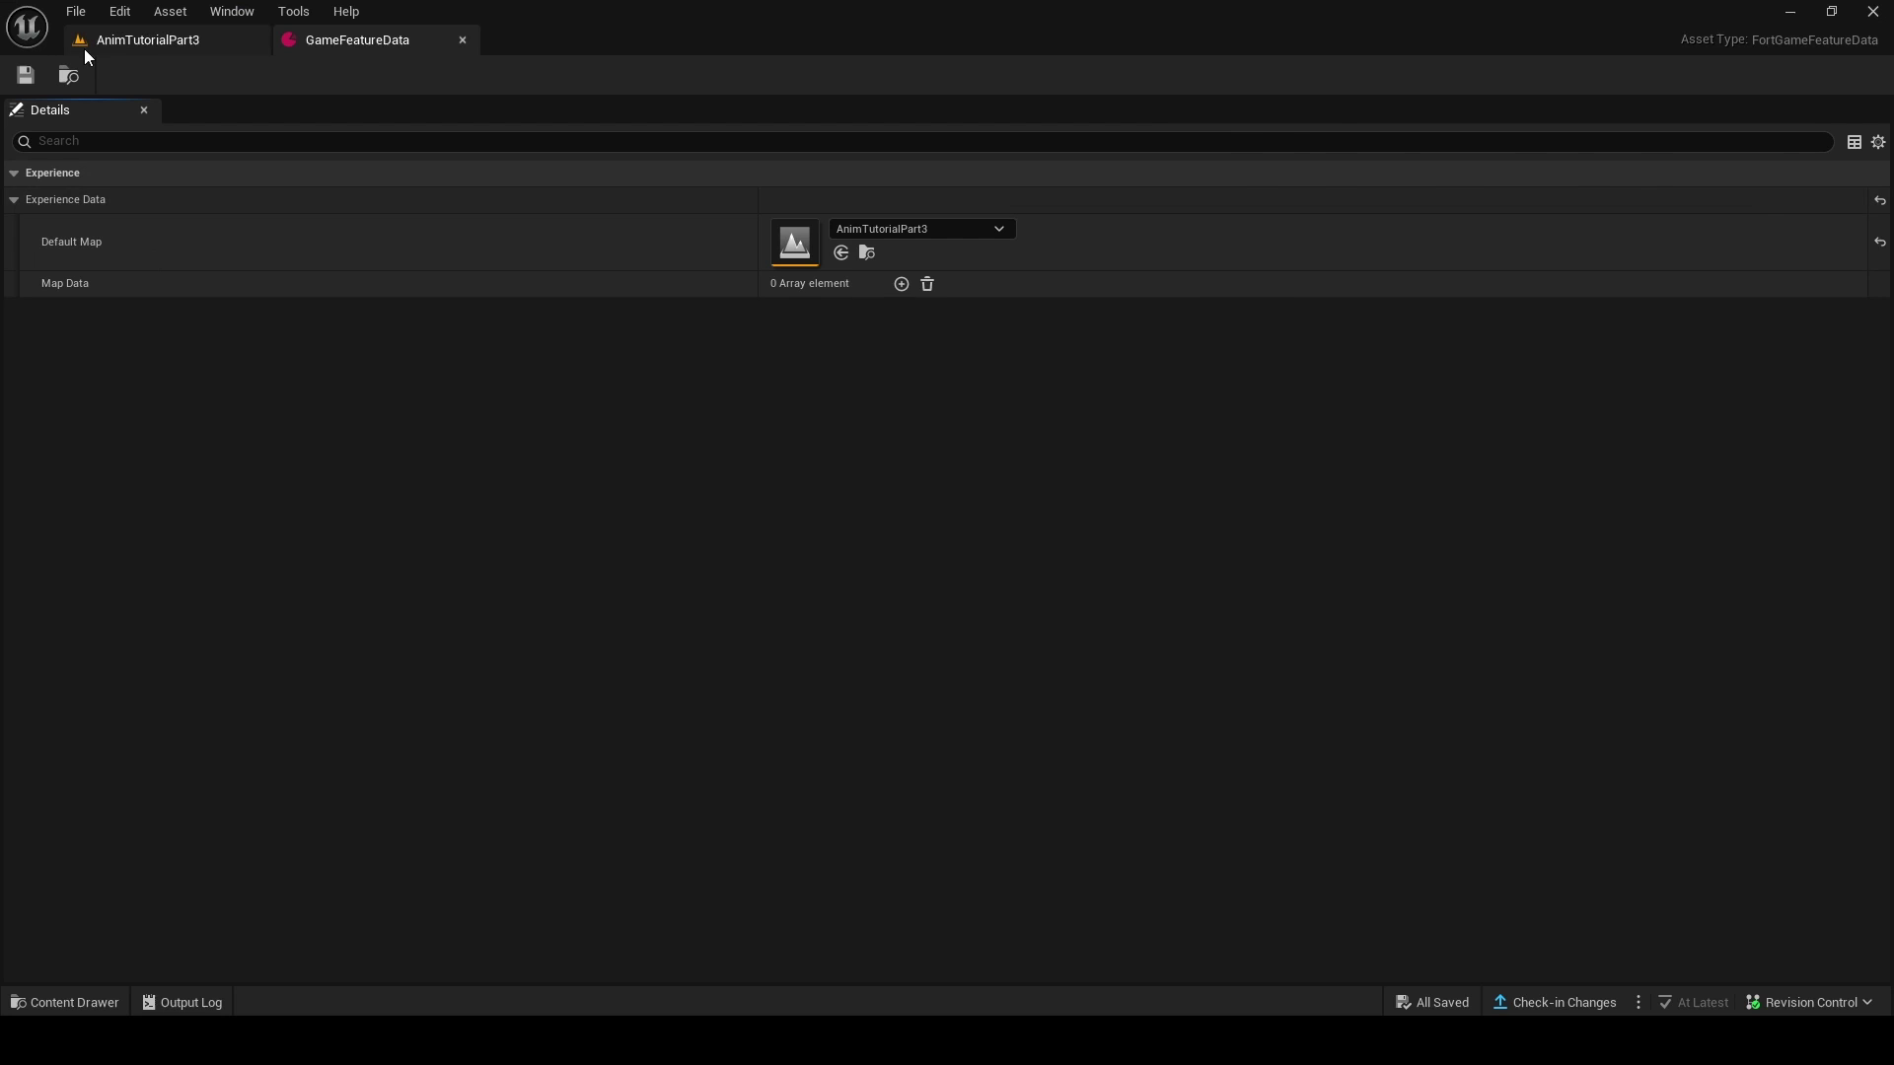
left_click(85, 46)
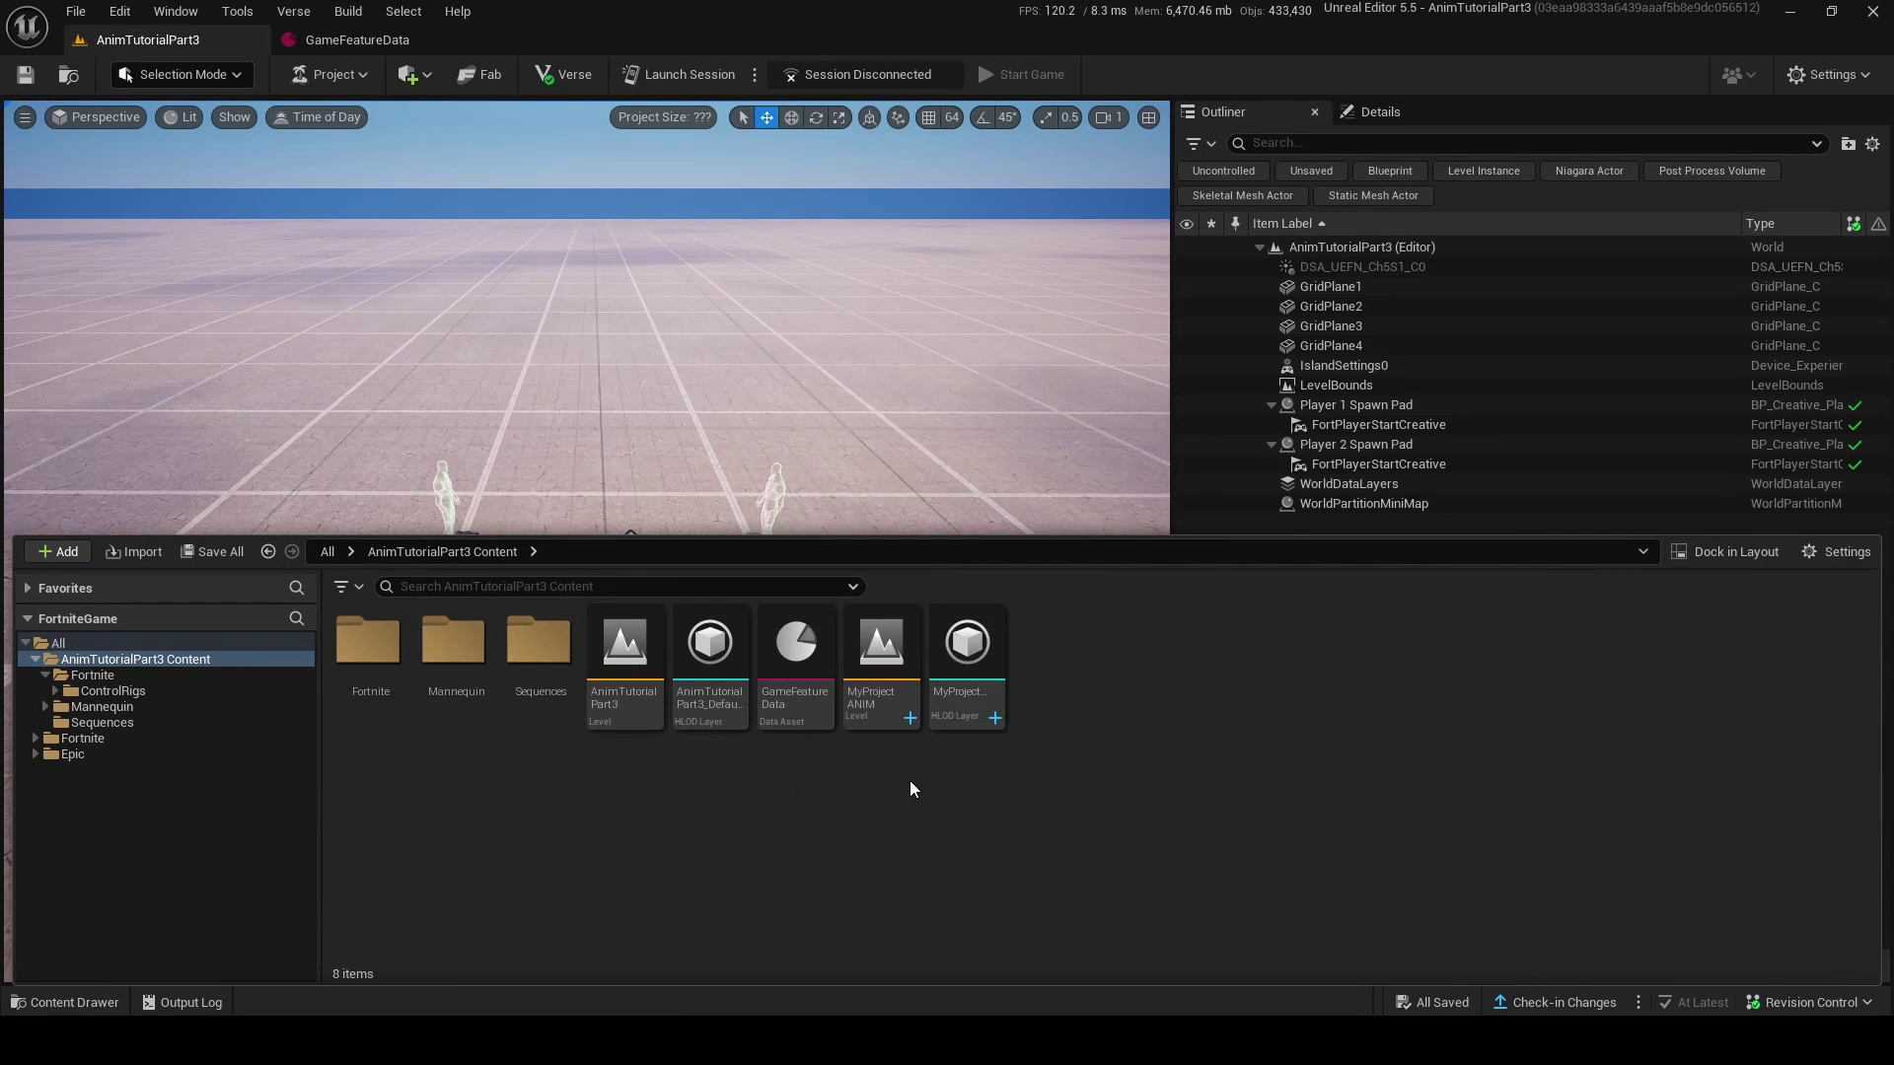
- Delete the migrated MyProjectANIM_DefaultHLODLayer asset and the MyProjectANIM level from the project content
right_click(956, 702)
left_click(1004, 428)
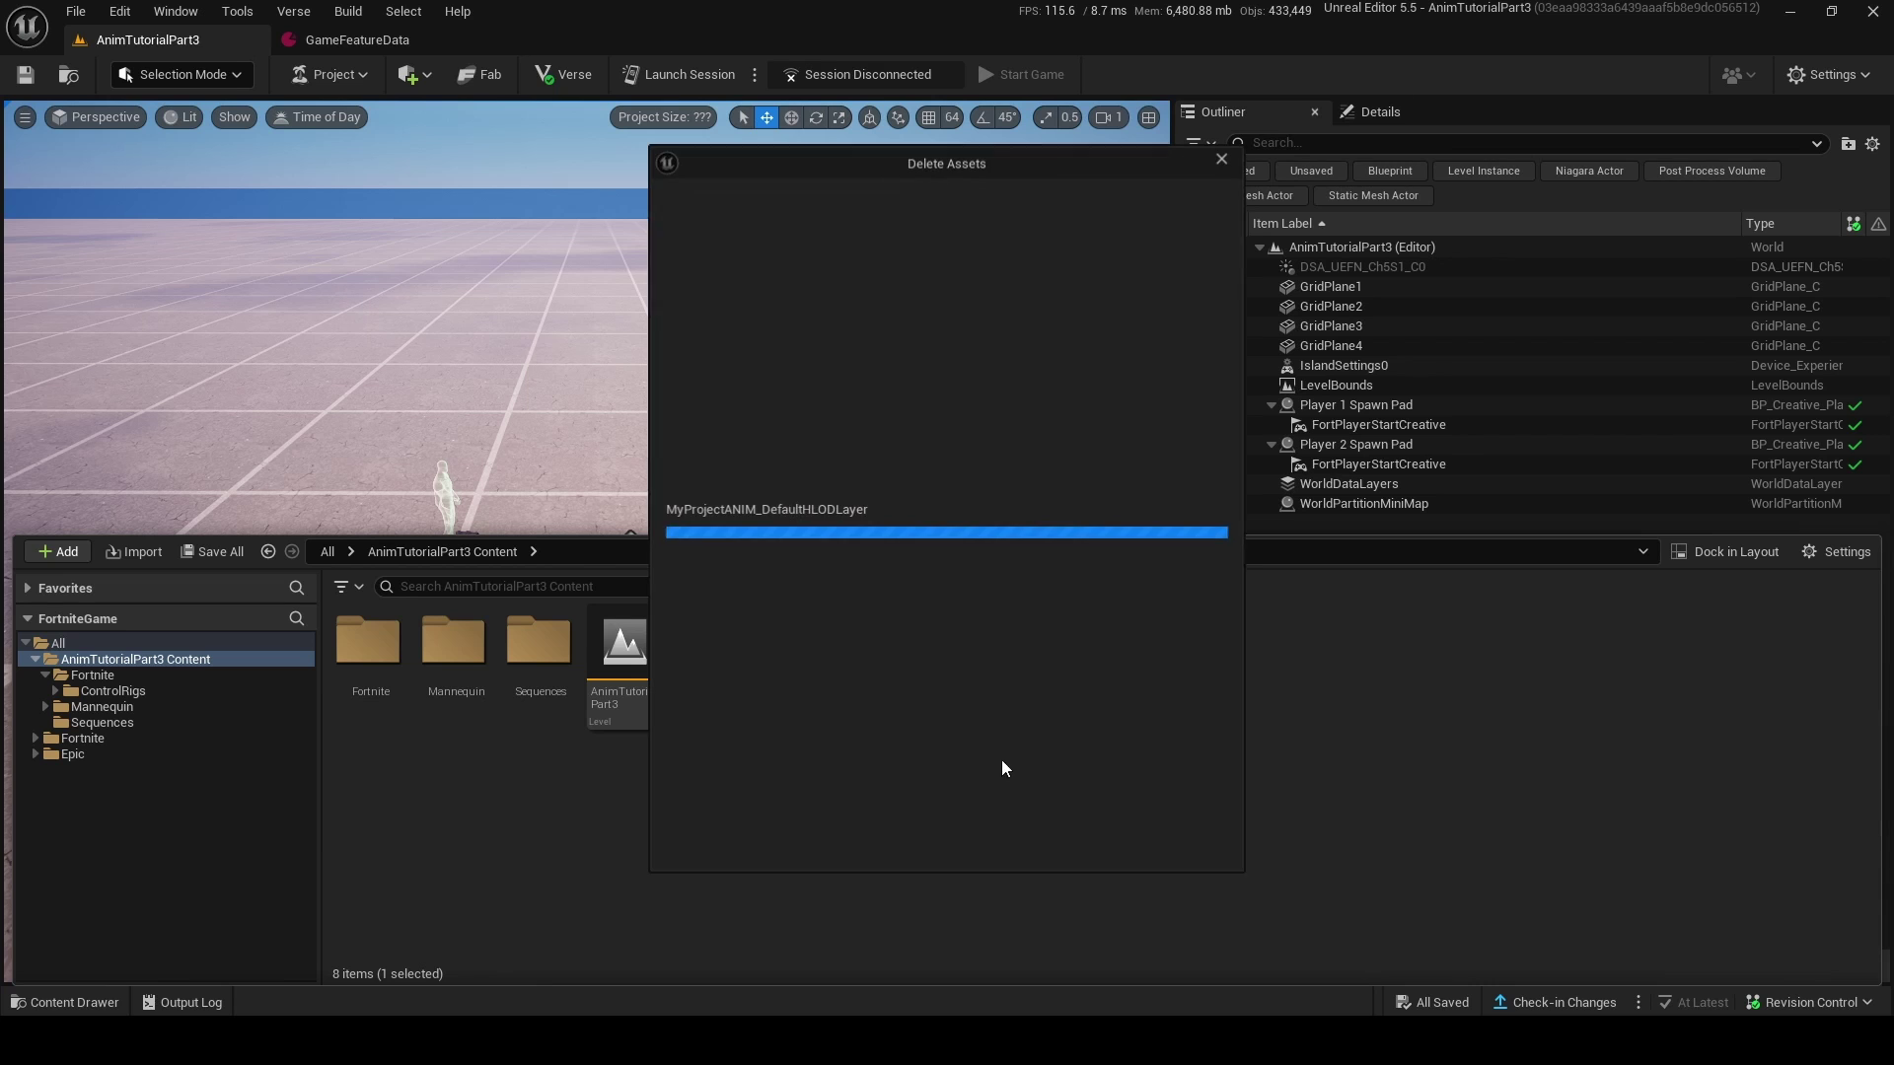
left_click(940, 838)
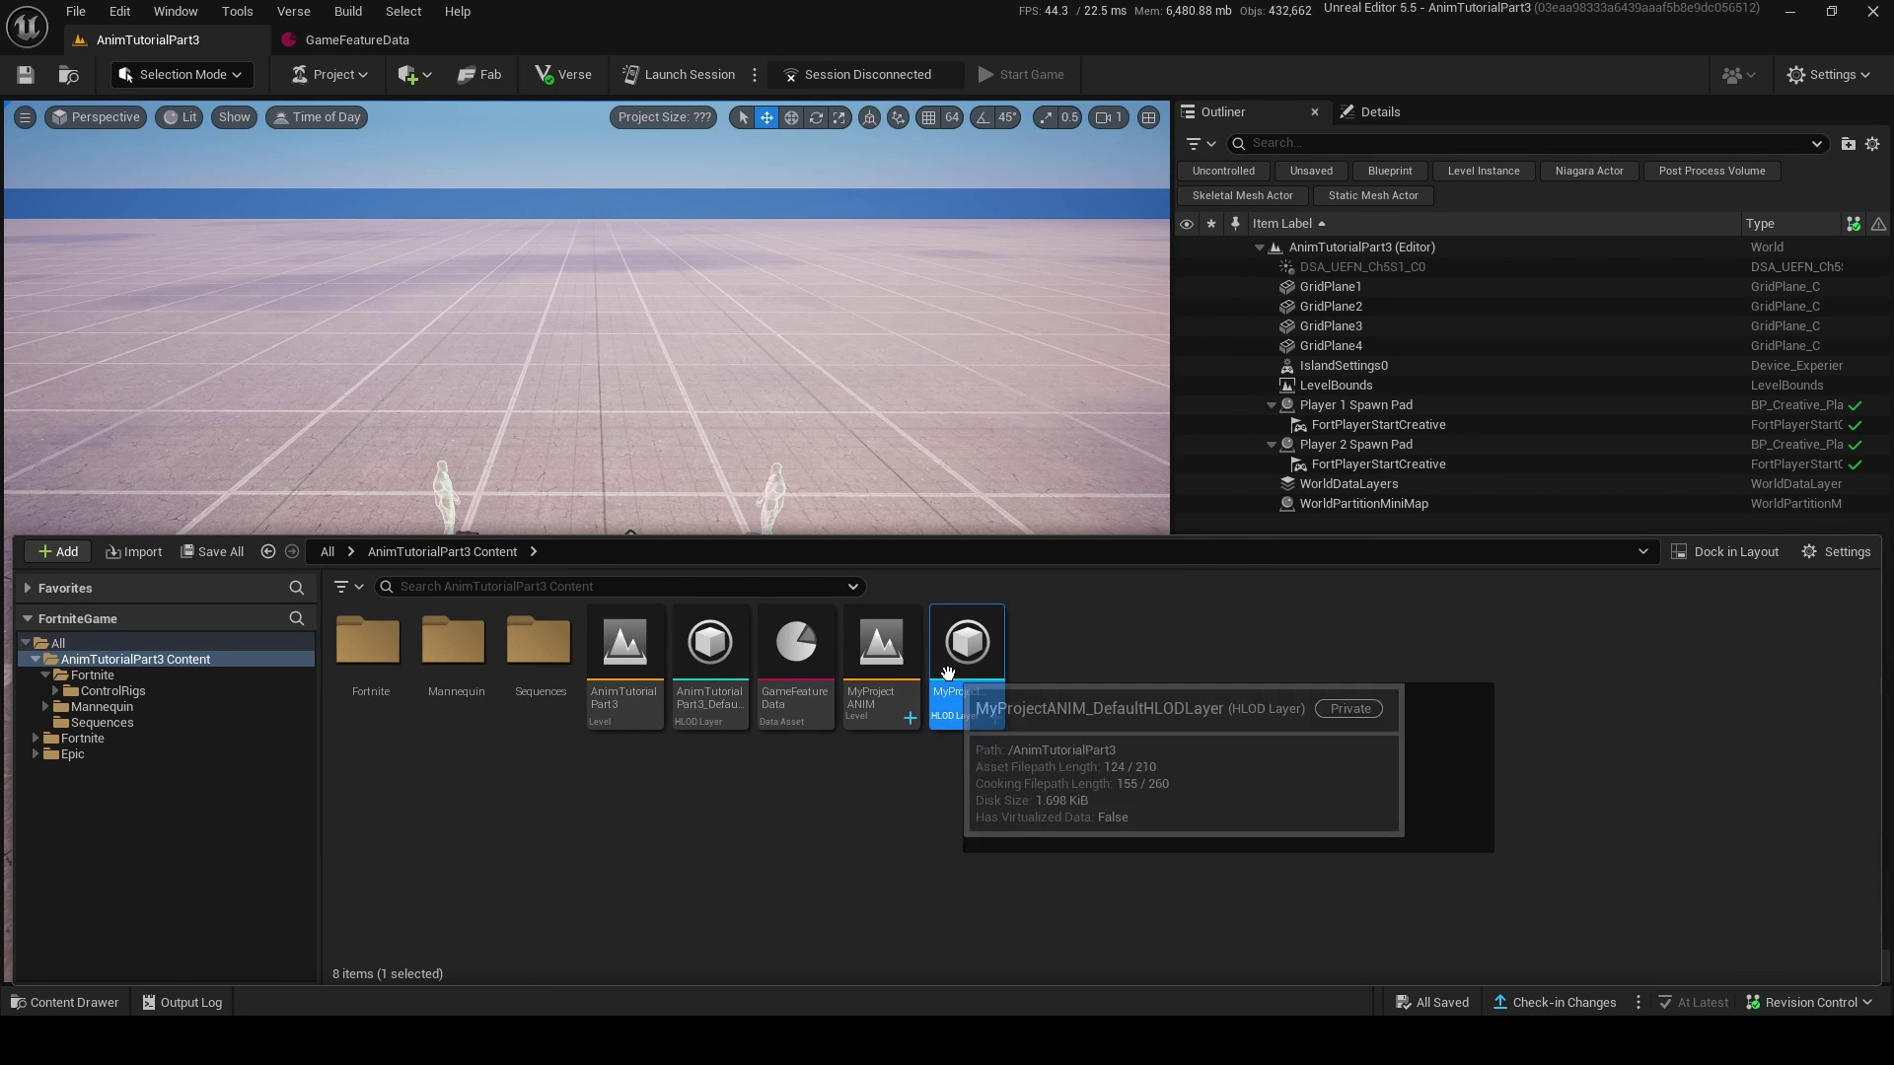
right_click(892, 659)
left_click(953, 378)
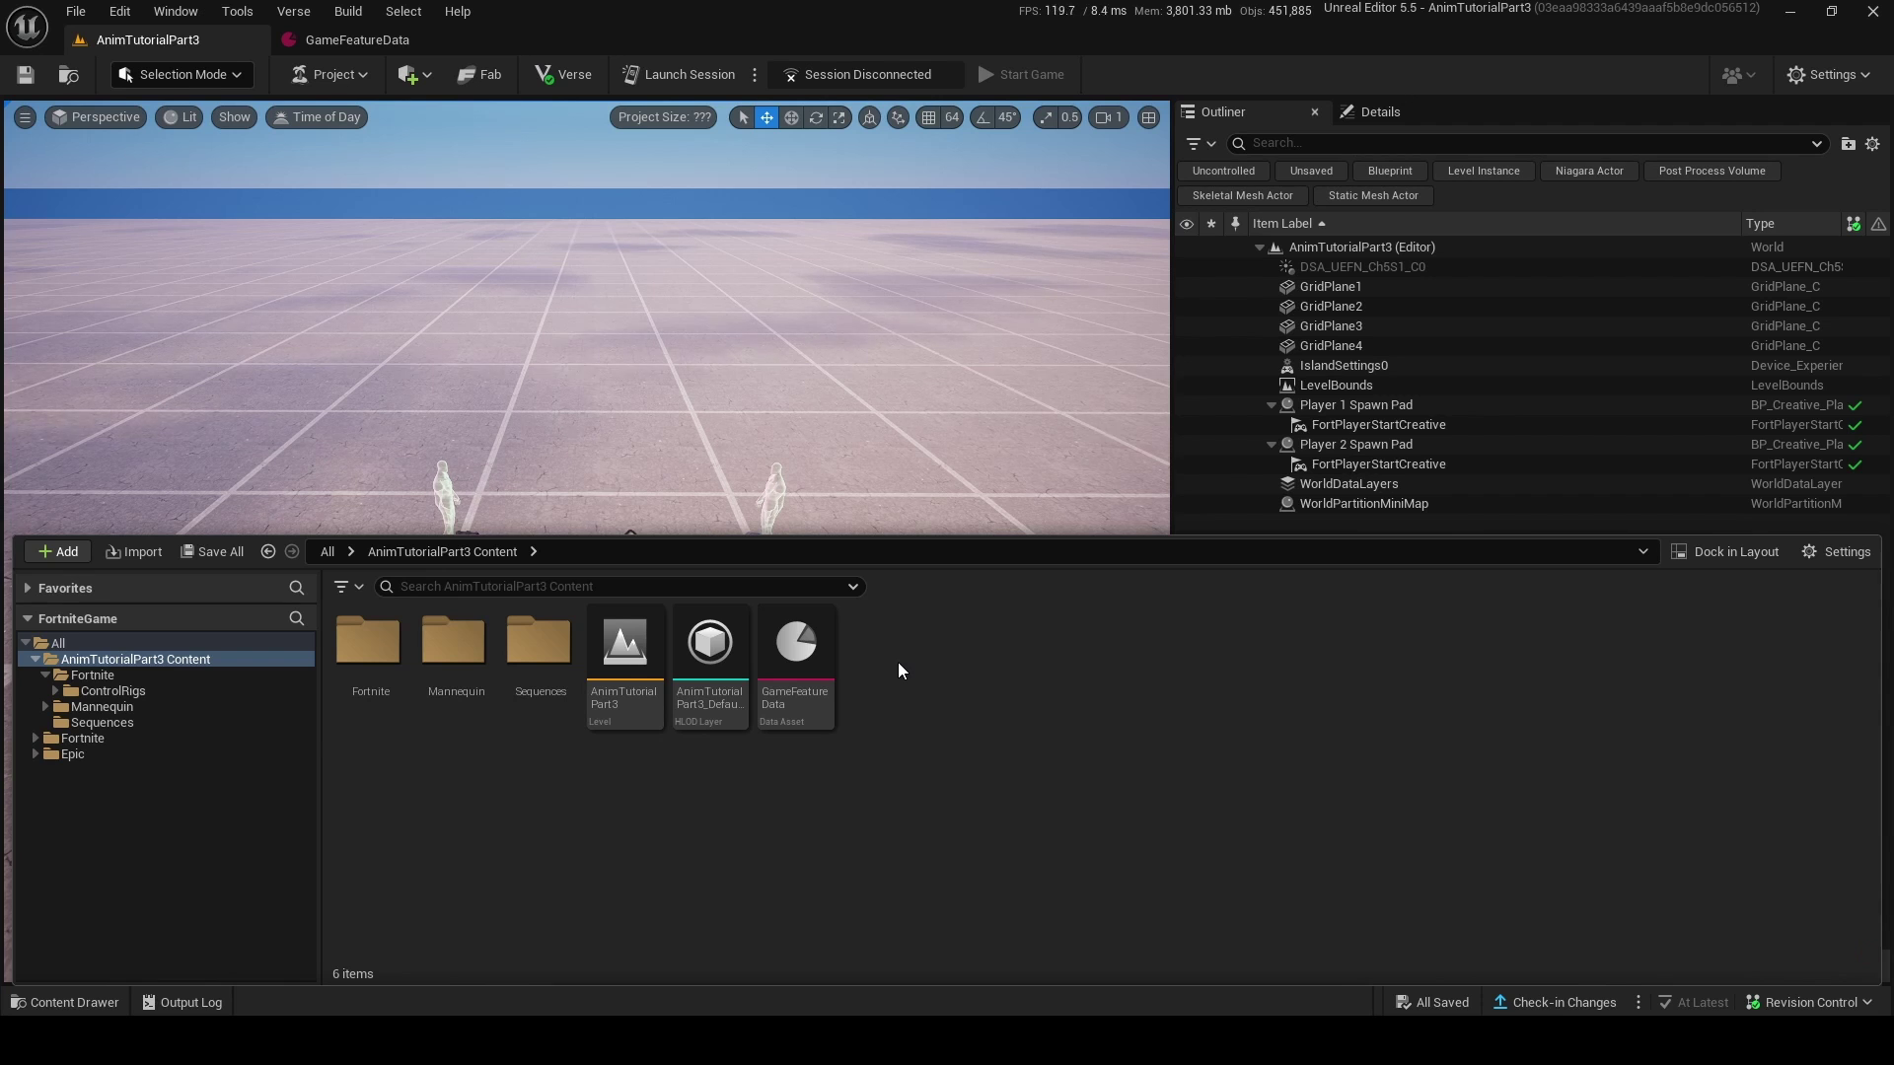
- Delete the Sequences folder from the AnimTutorialPart3 content
right_click(569, 658)
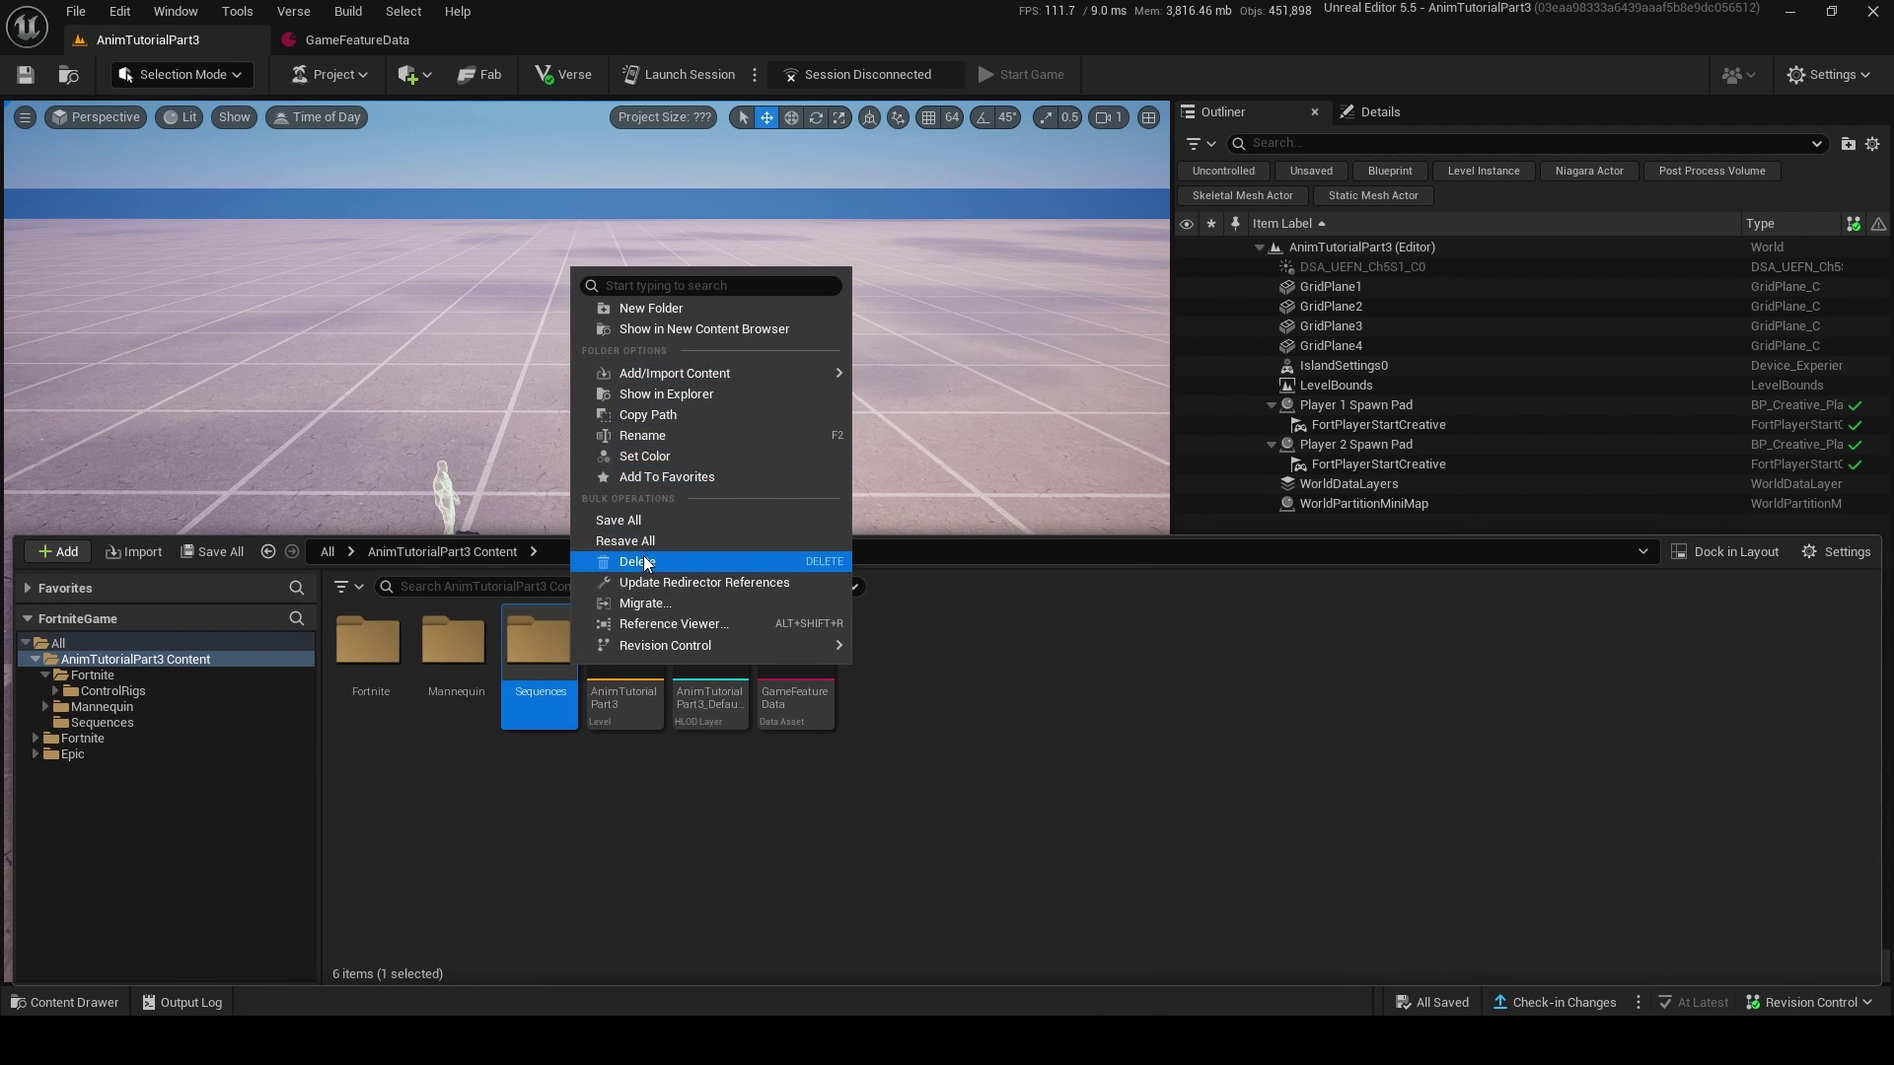
left_click(646, 562)
left_click(672, 599)
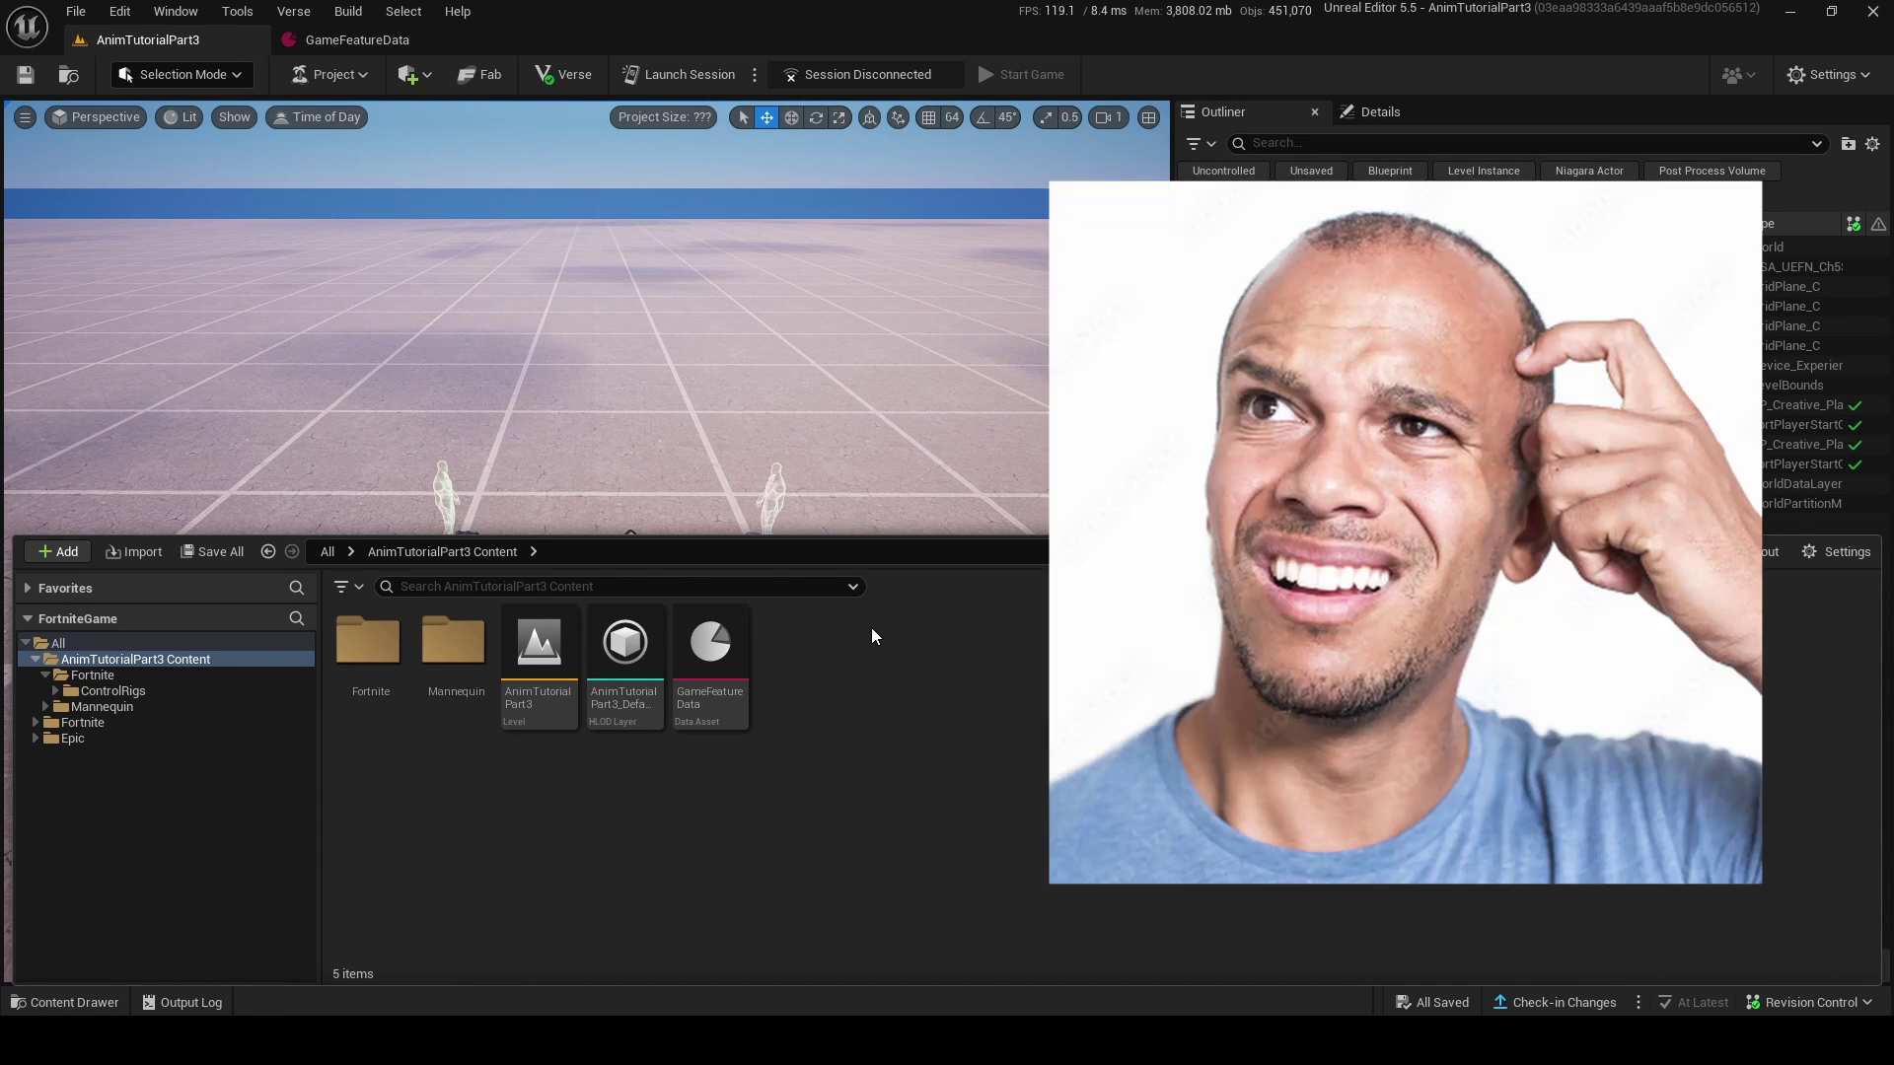
- Check the control rigs available in the Fortnite ControlRigs folder of the AnimTutorialPart3 content
double_click(442, 691)
left_click(95, 675)
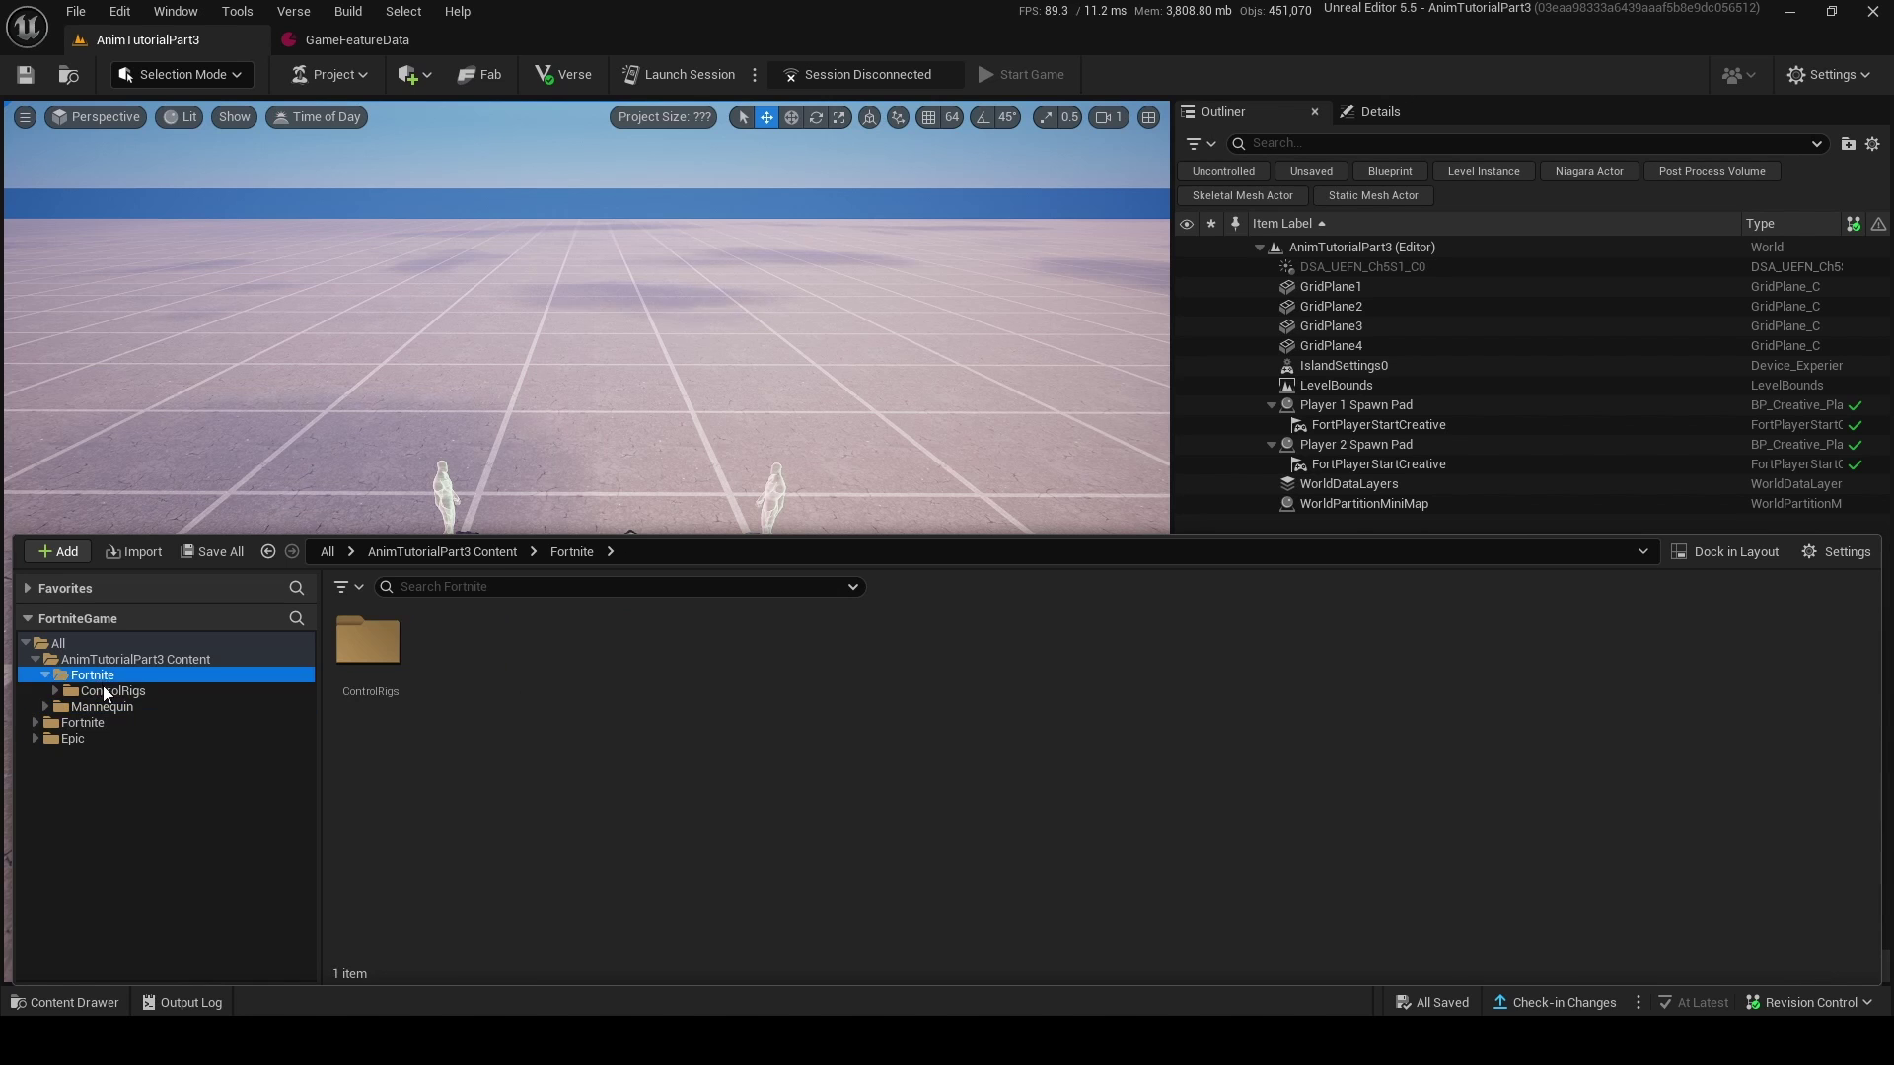
left_click(105, 690)
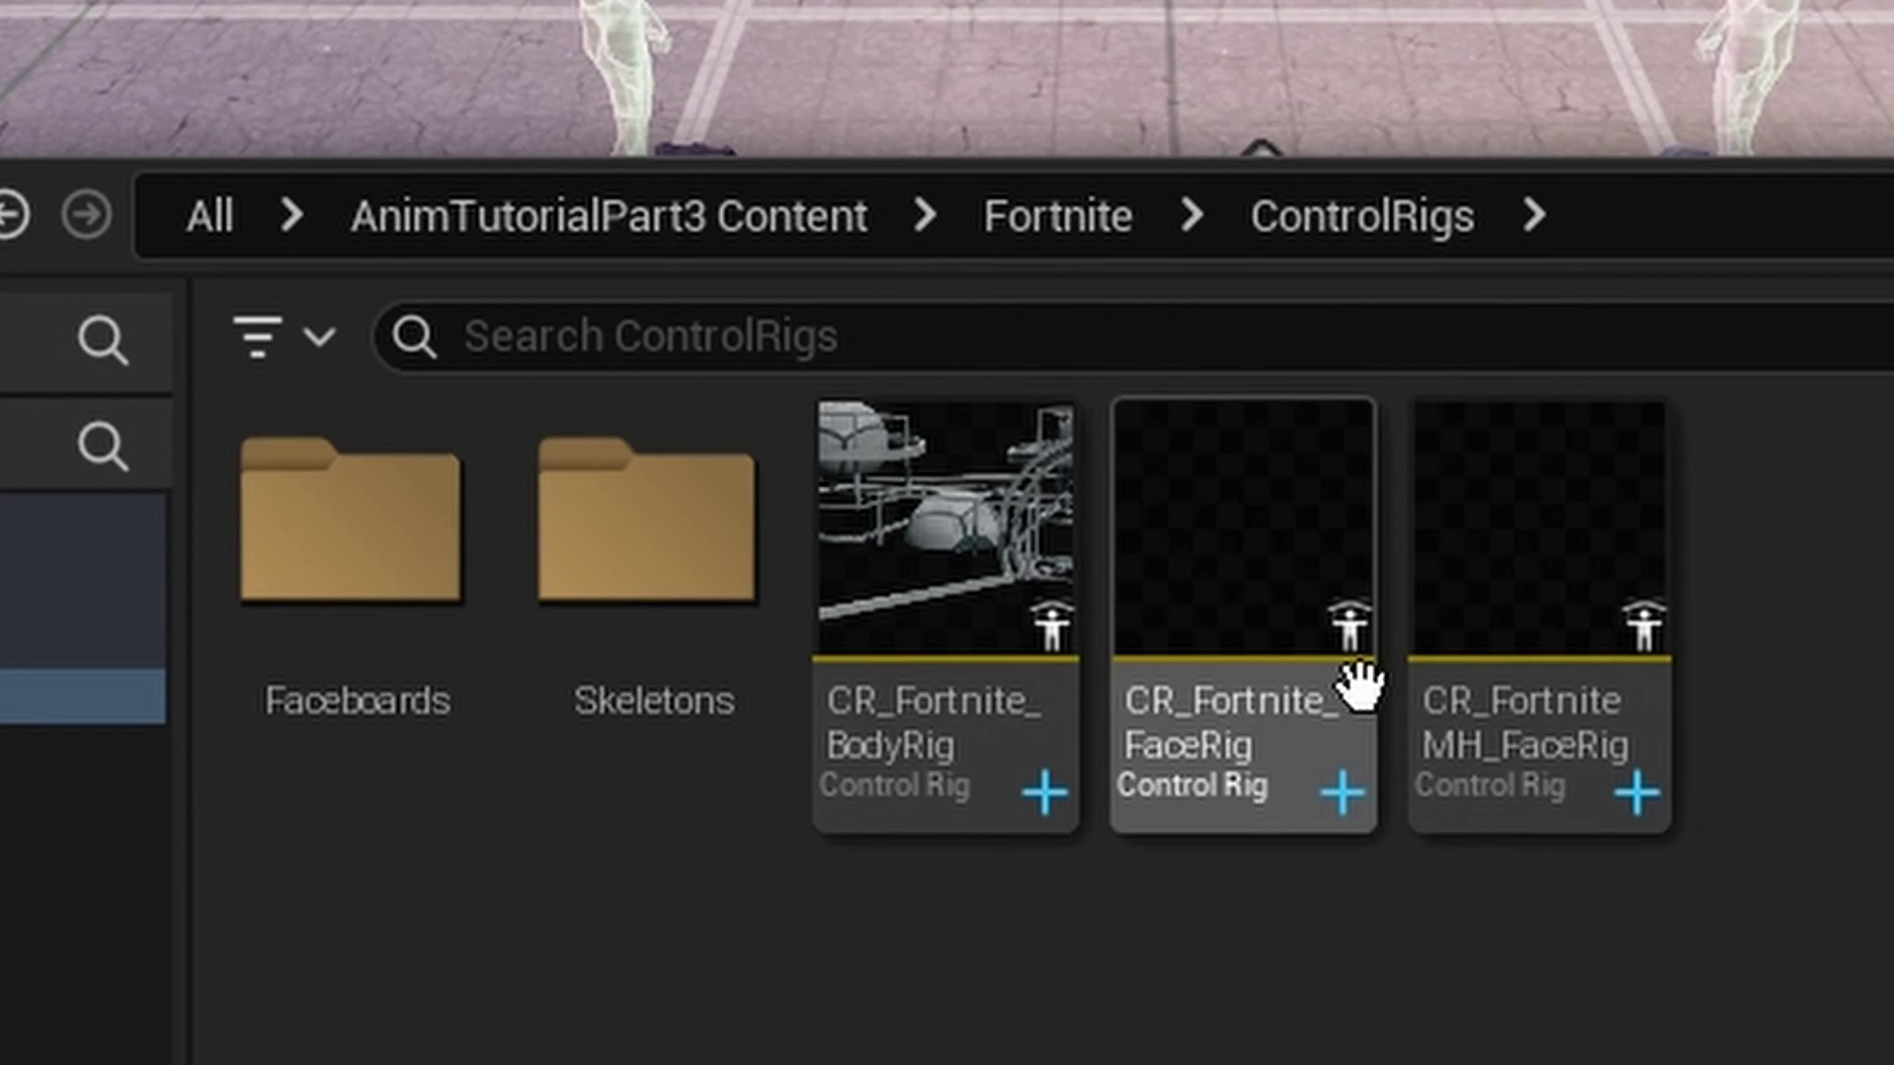
left_click(120, 674)
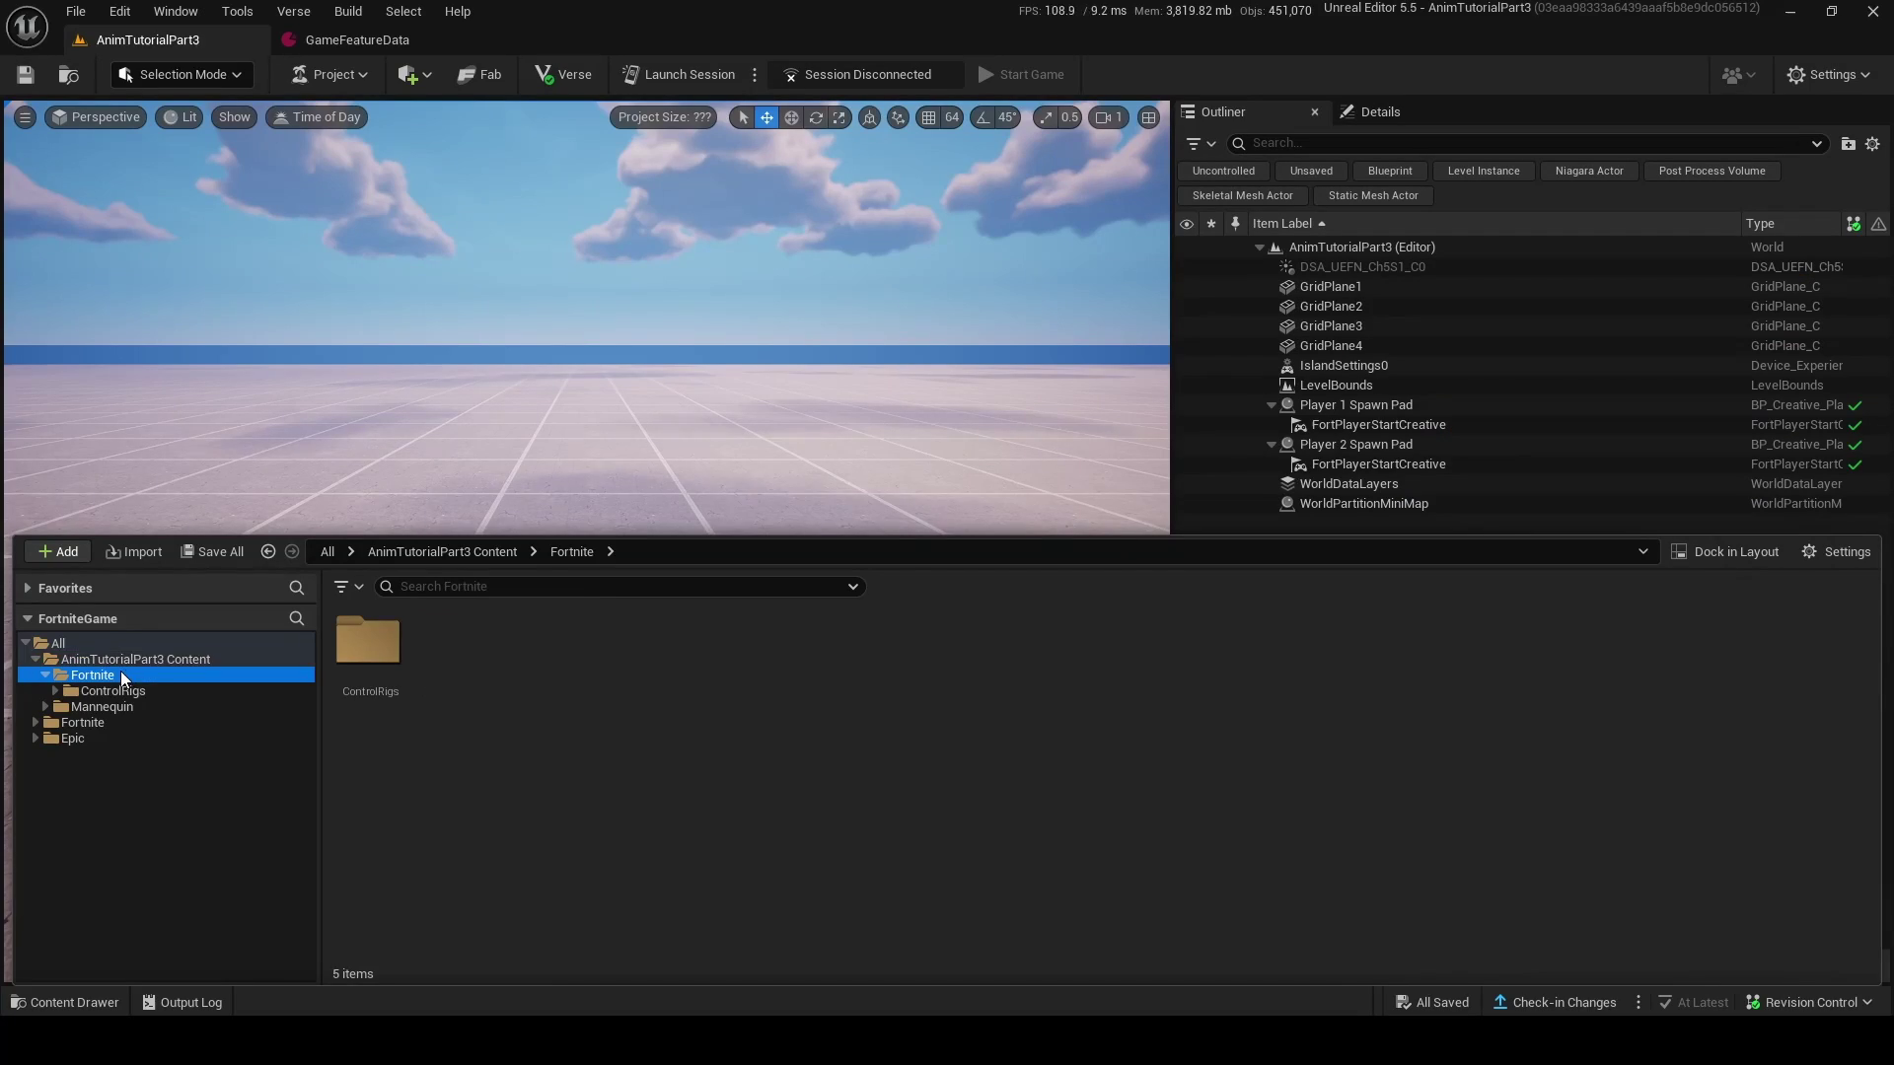
- Create a new folder named animation in the root of the AnimTutorialPart3 content
left_click(136, 660)
right_click(933, 654)
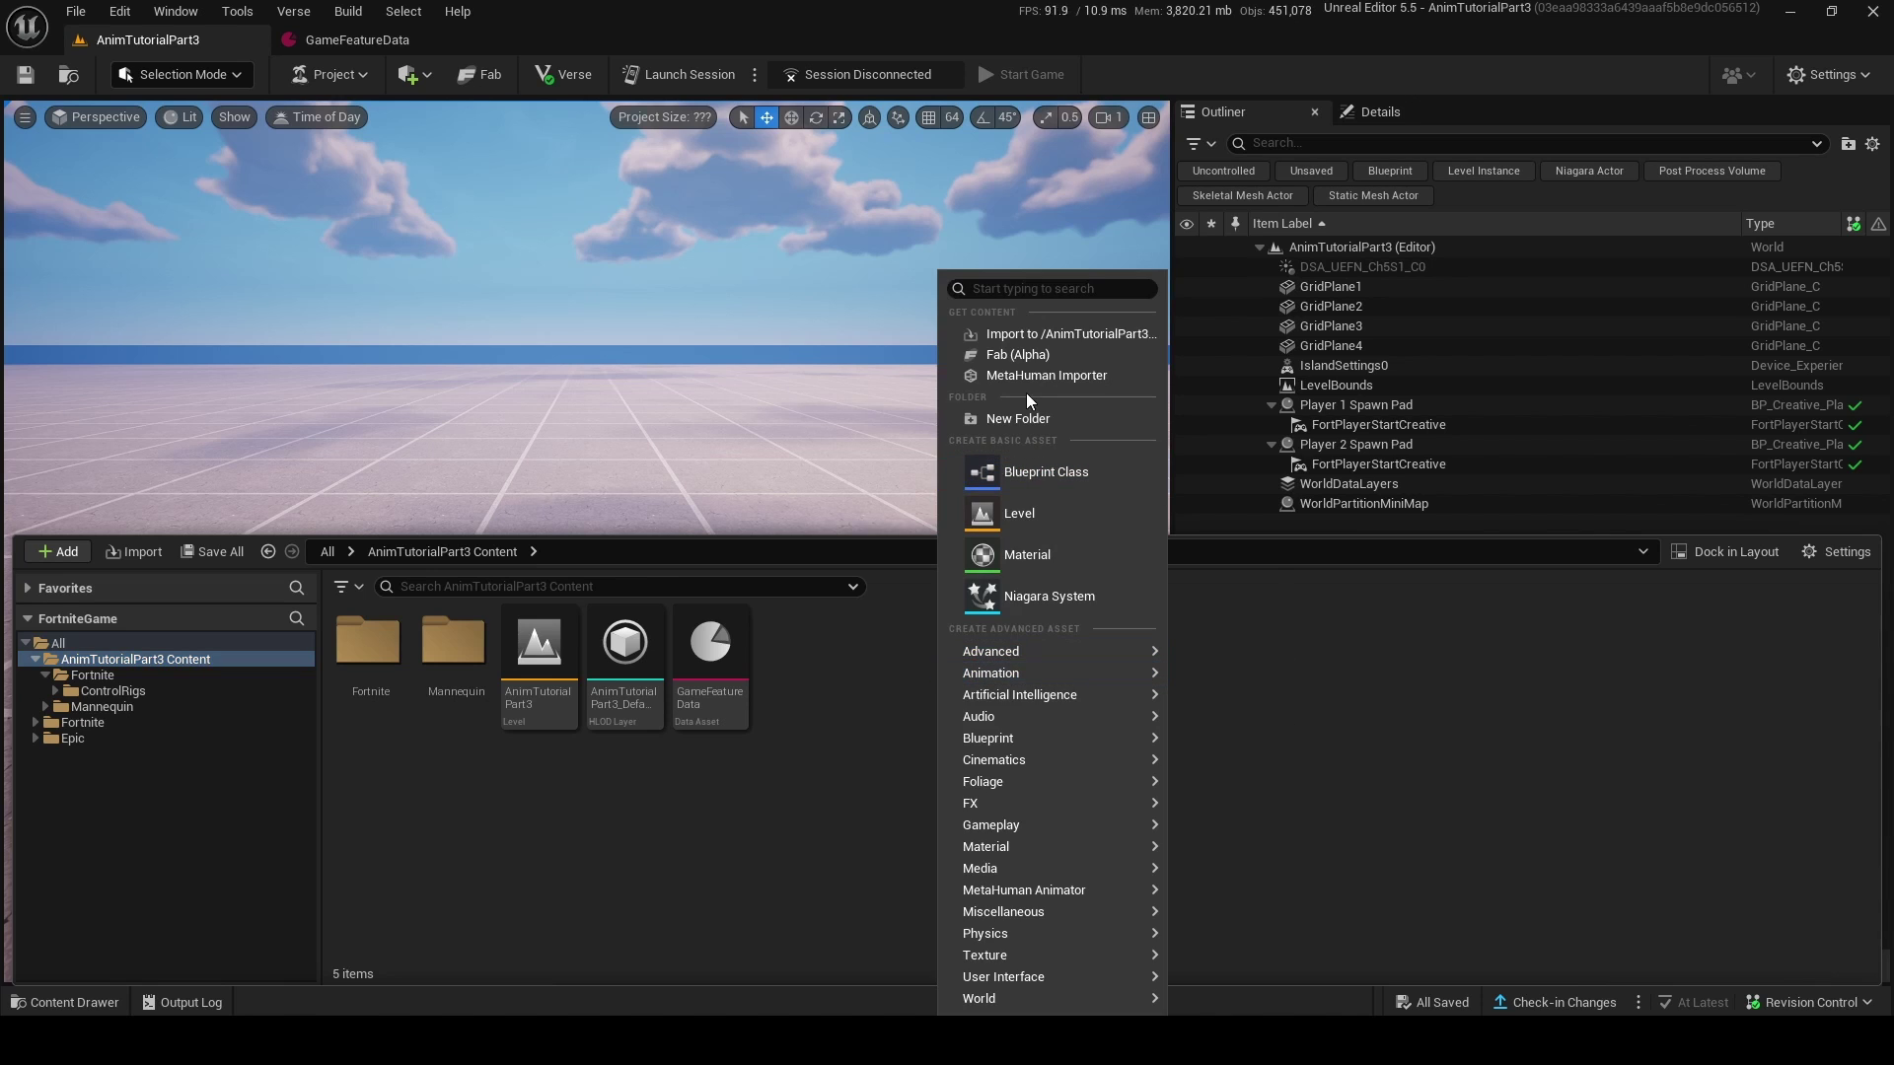
left_click(1024, 417)
type("animation")
key("Return")
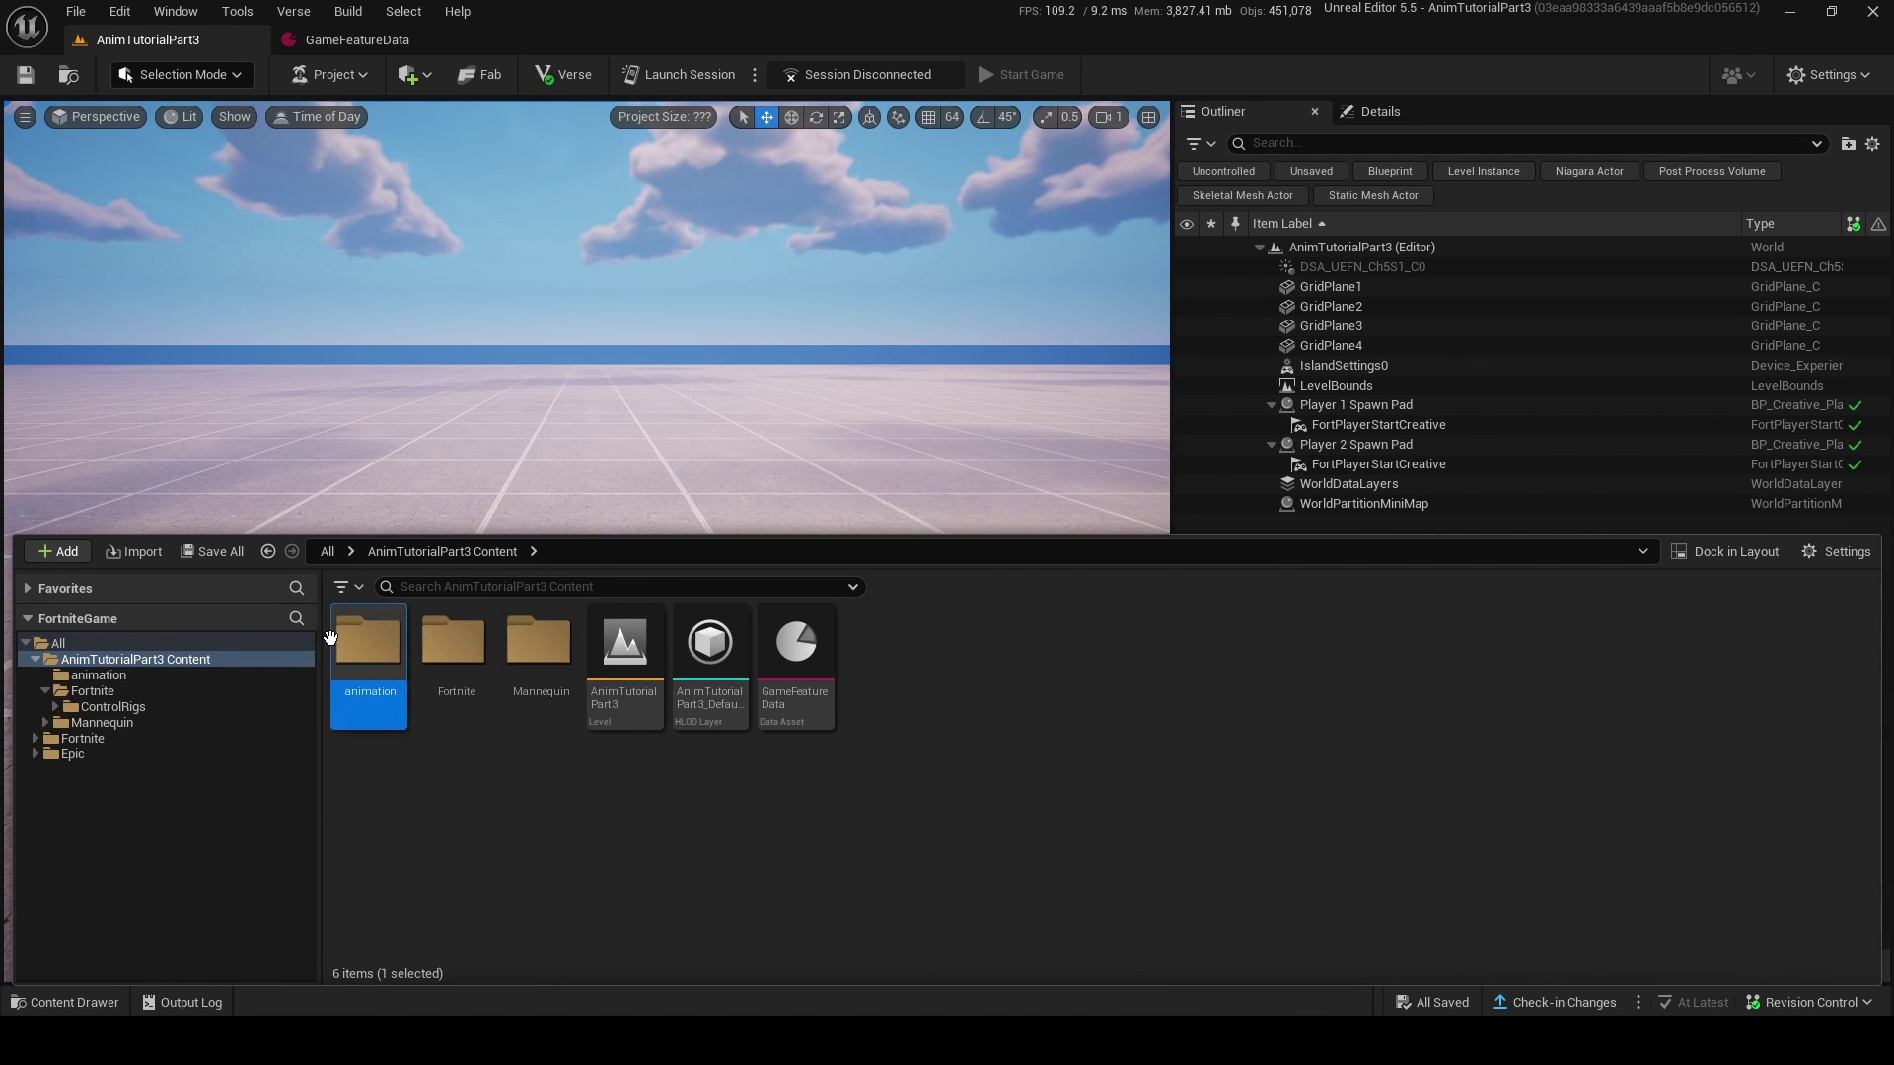
- Create a Level Sequence named thing inside the animation folder and open it in Sequencer
double_click(340, 641)
right_click(393, 651)
mouse_move(560, 738)
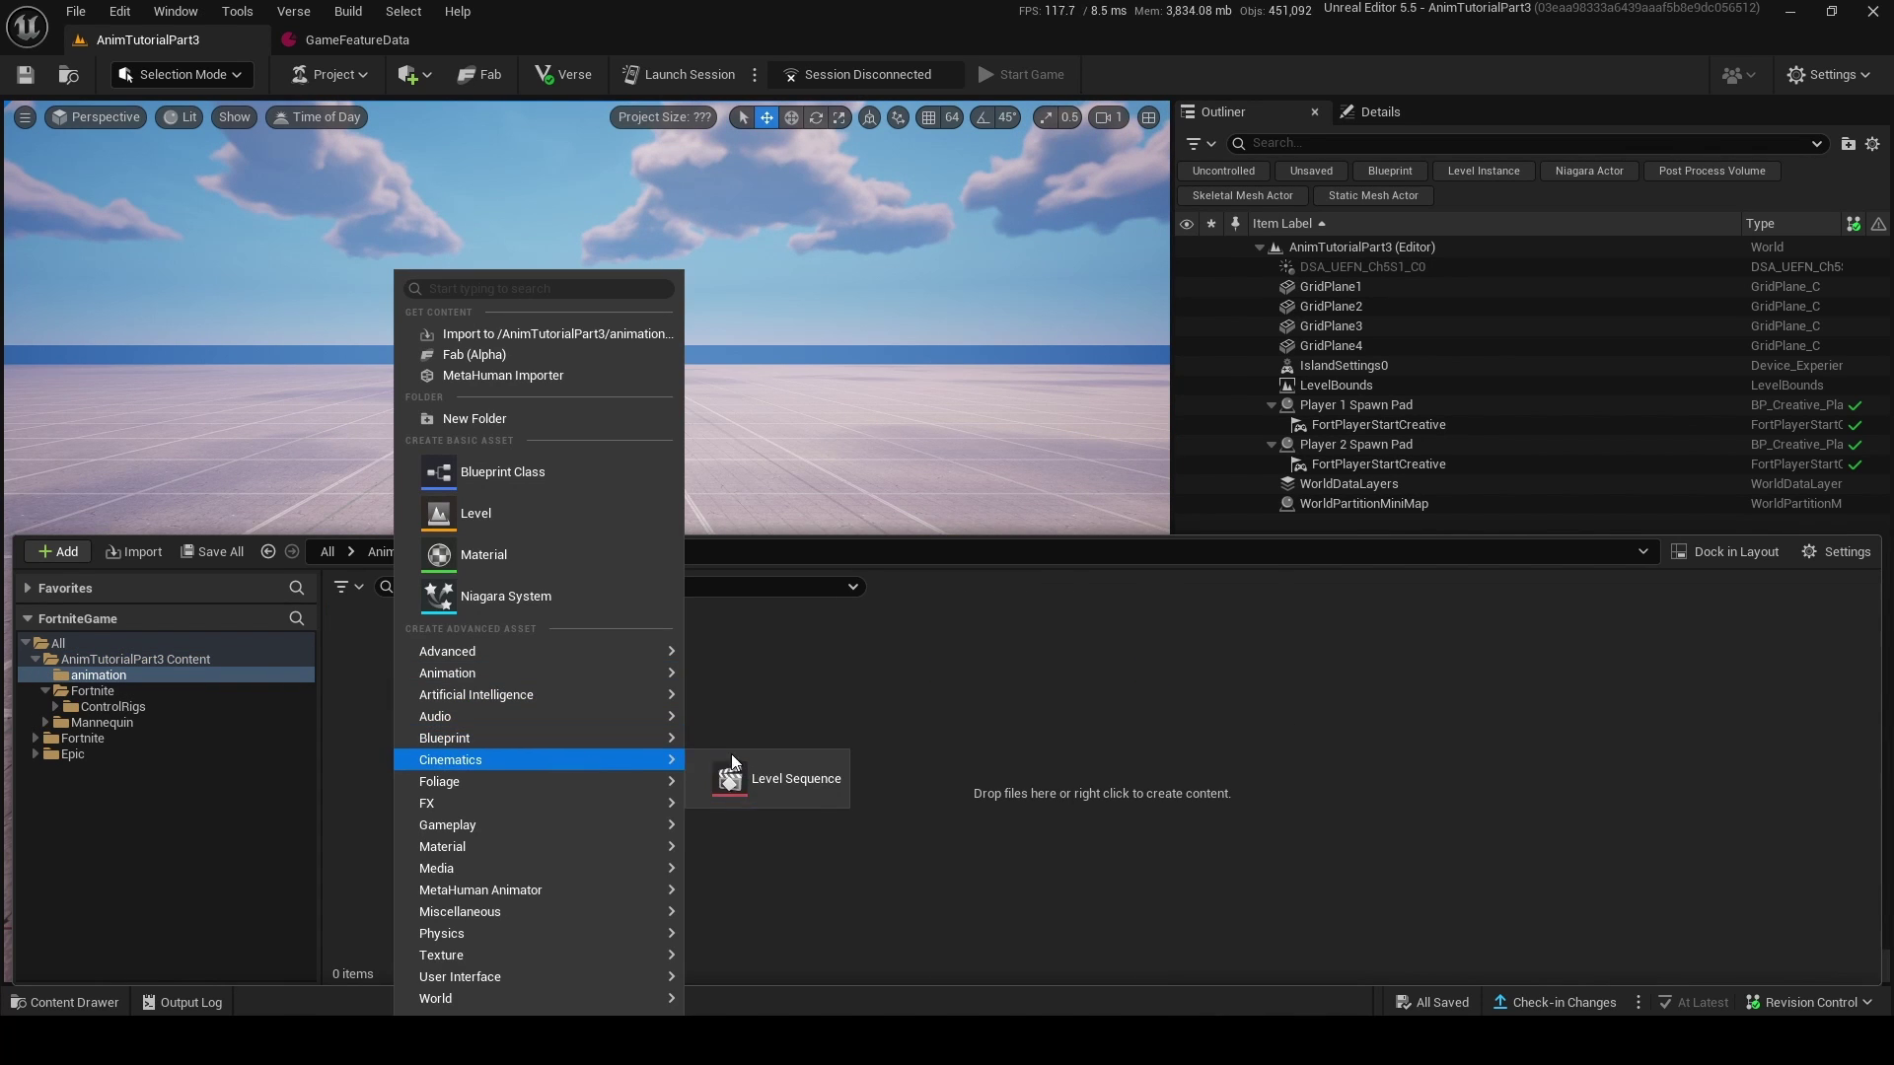
left_click(789, 757)
key("BackSpace")
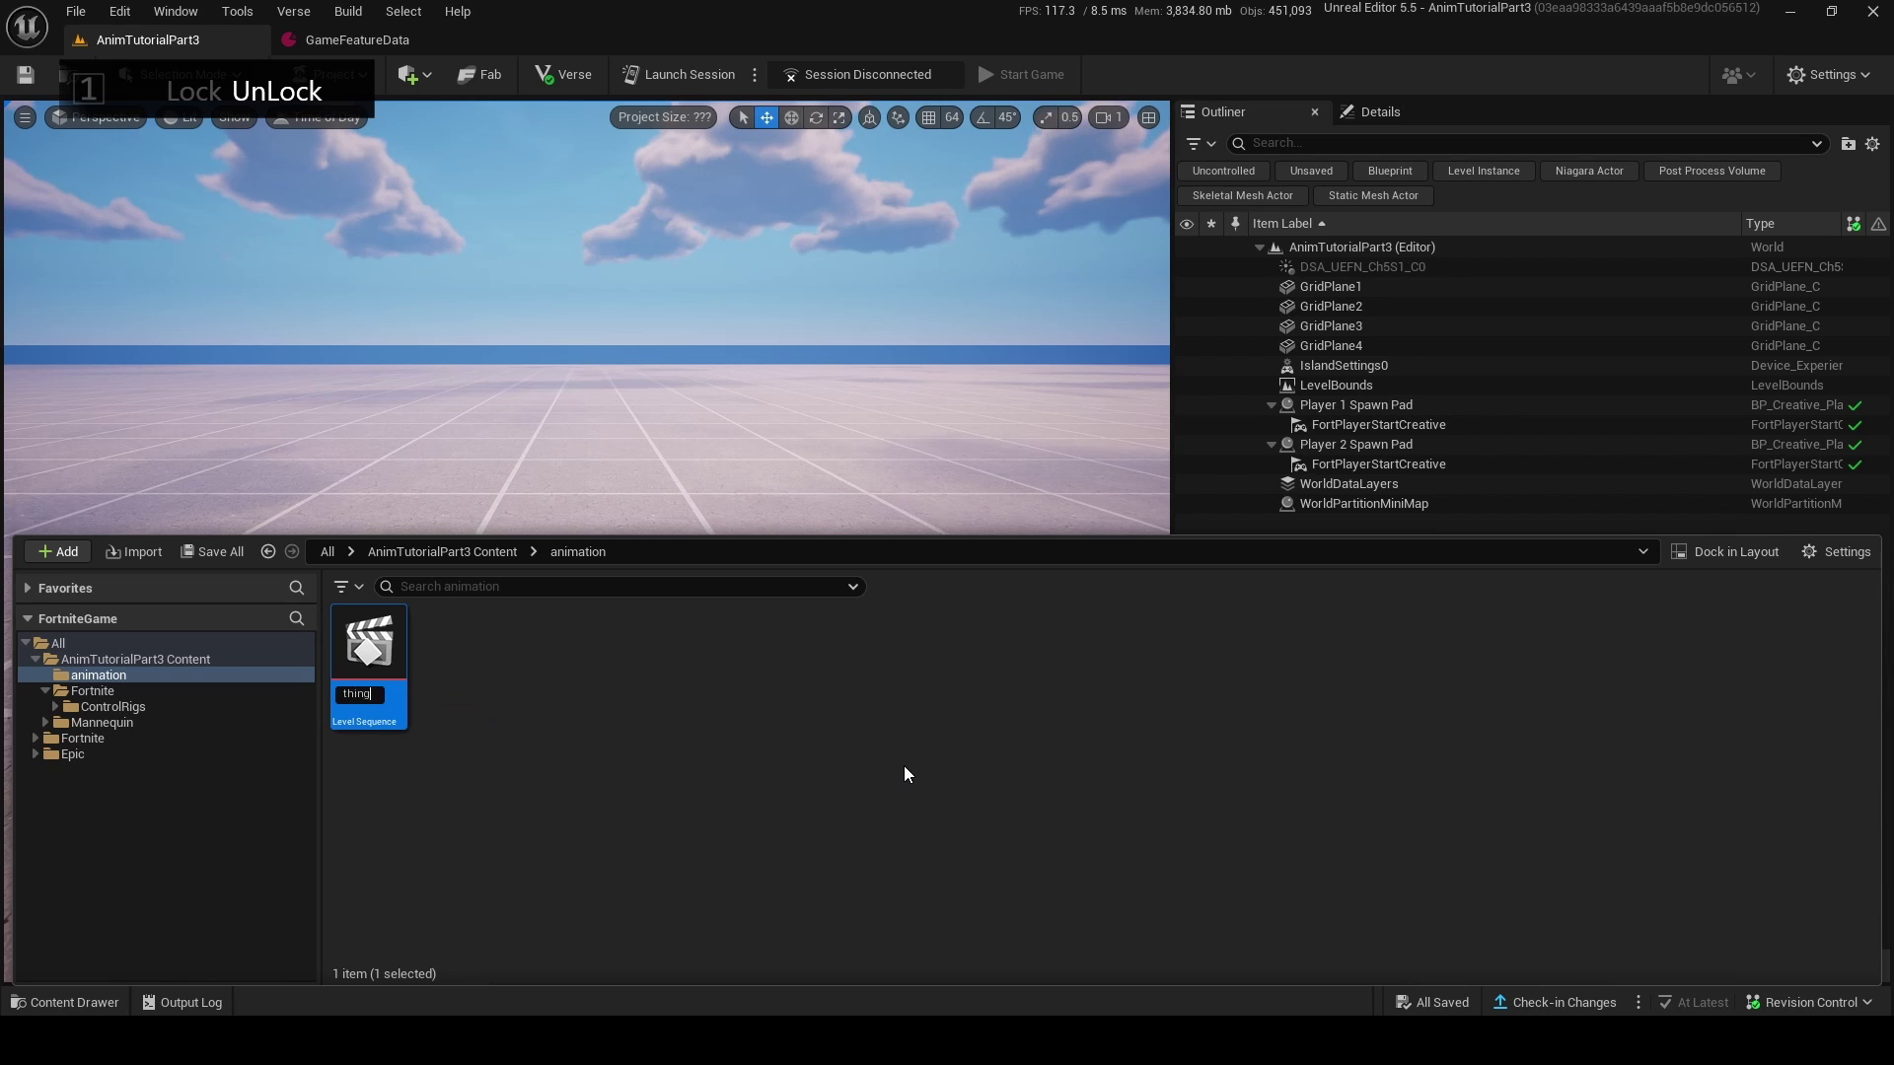
type("thing")
key("Return")
double_click(371, 639)
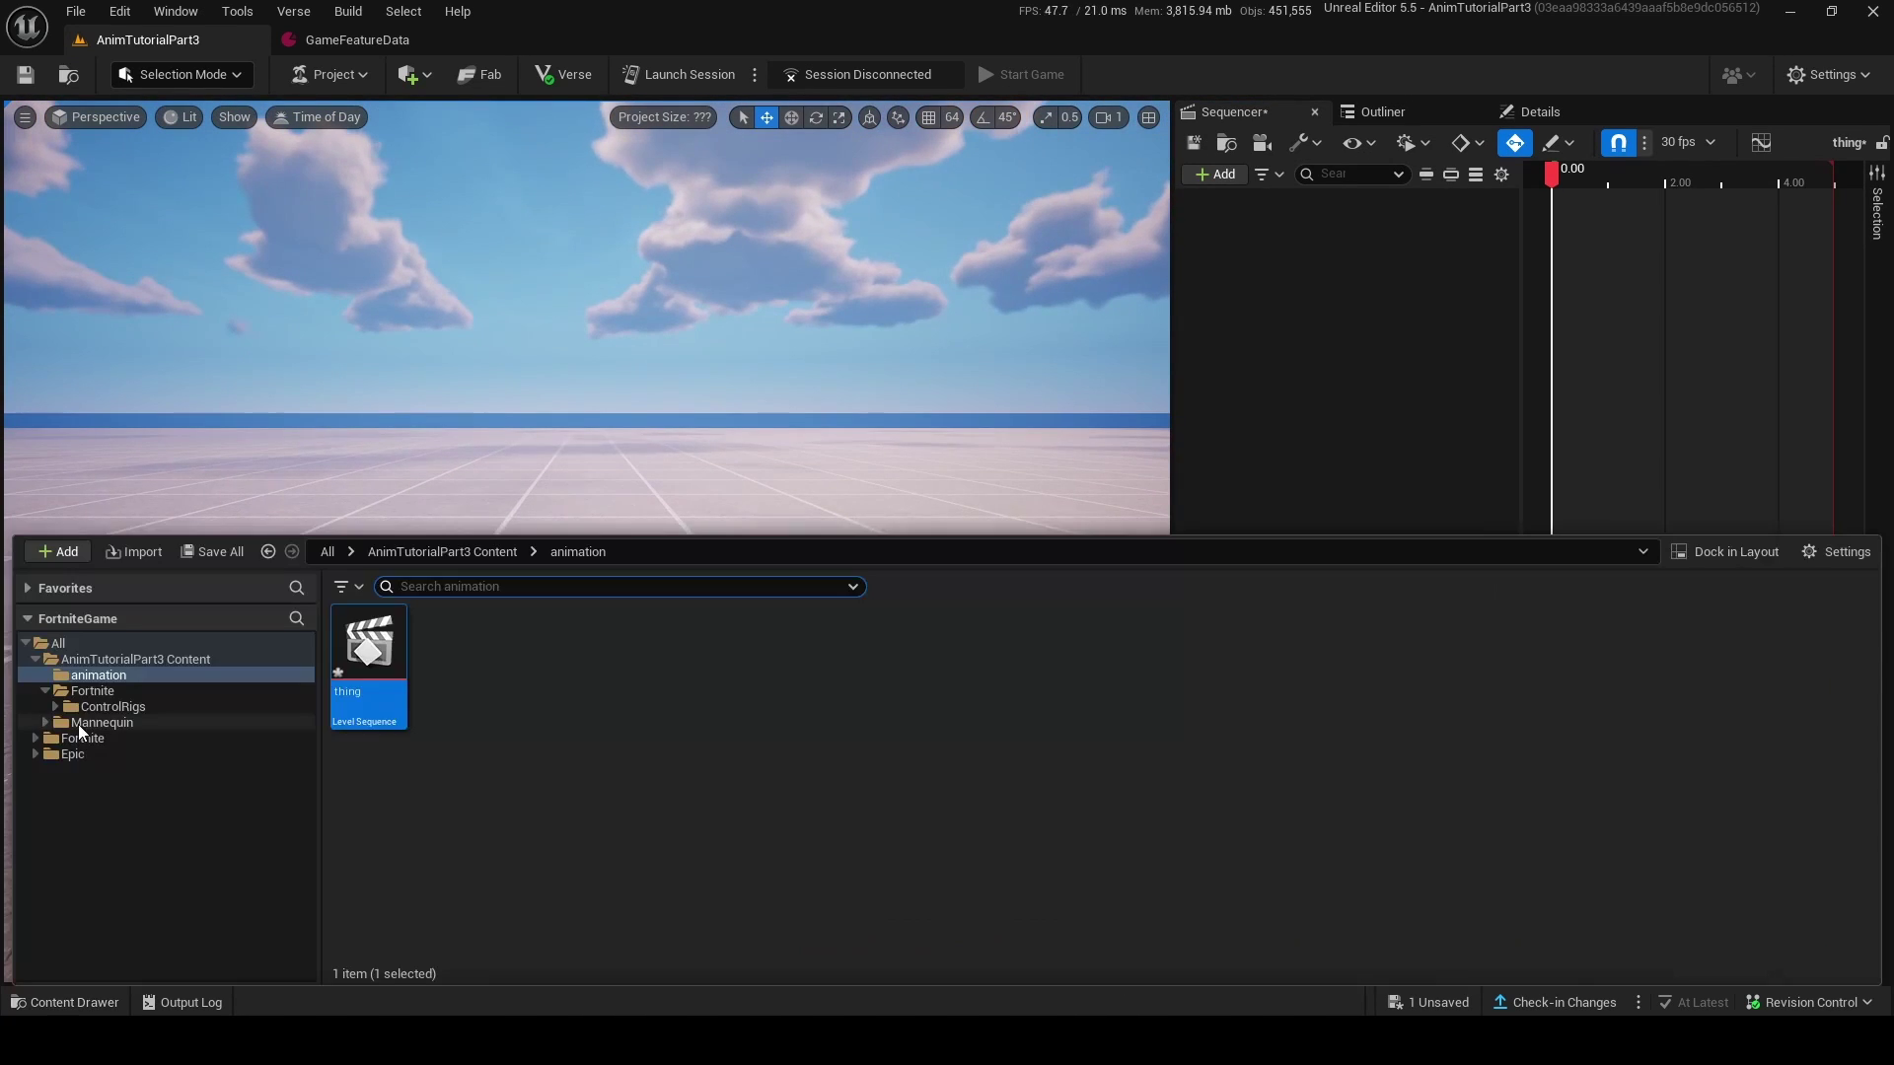
- Search the Fortnite content for "fn", place the FN Mannequin skeletal mesh in the level and frame it
left_click(79, 724)
left_click(103, 737)
left_click(467, 586)
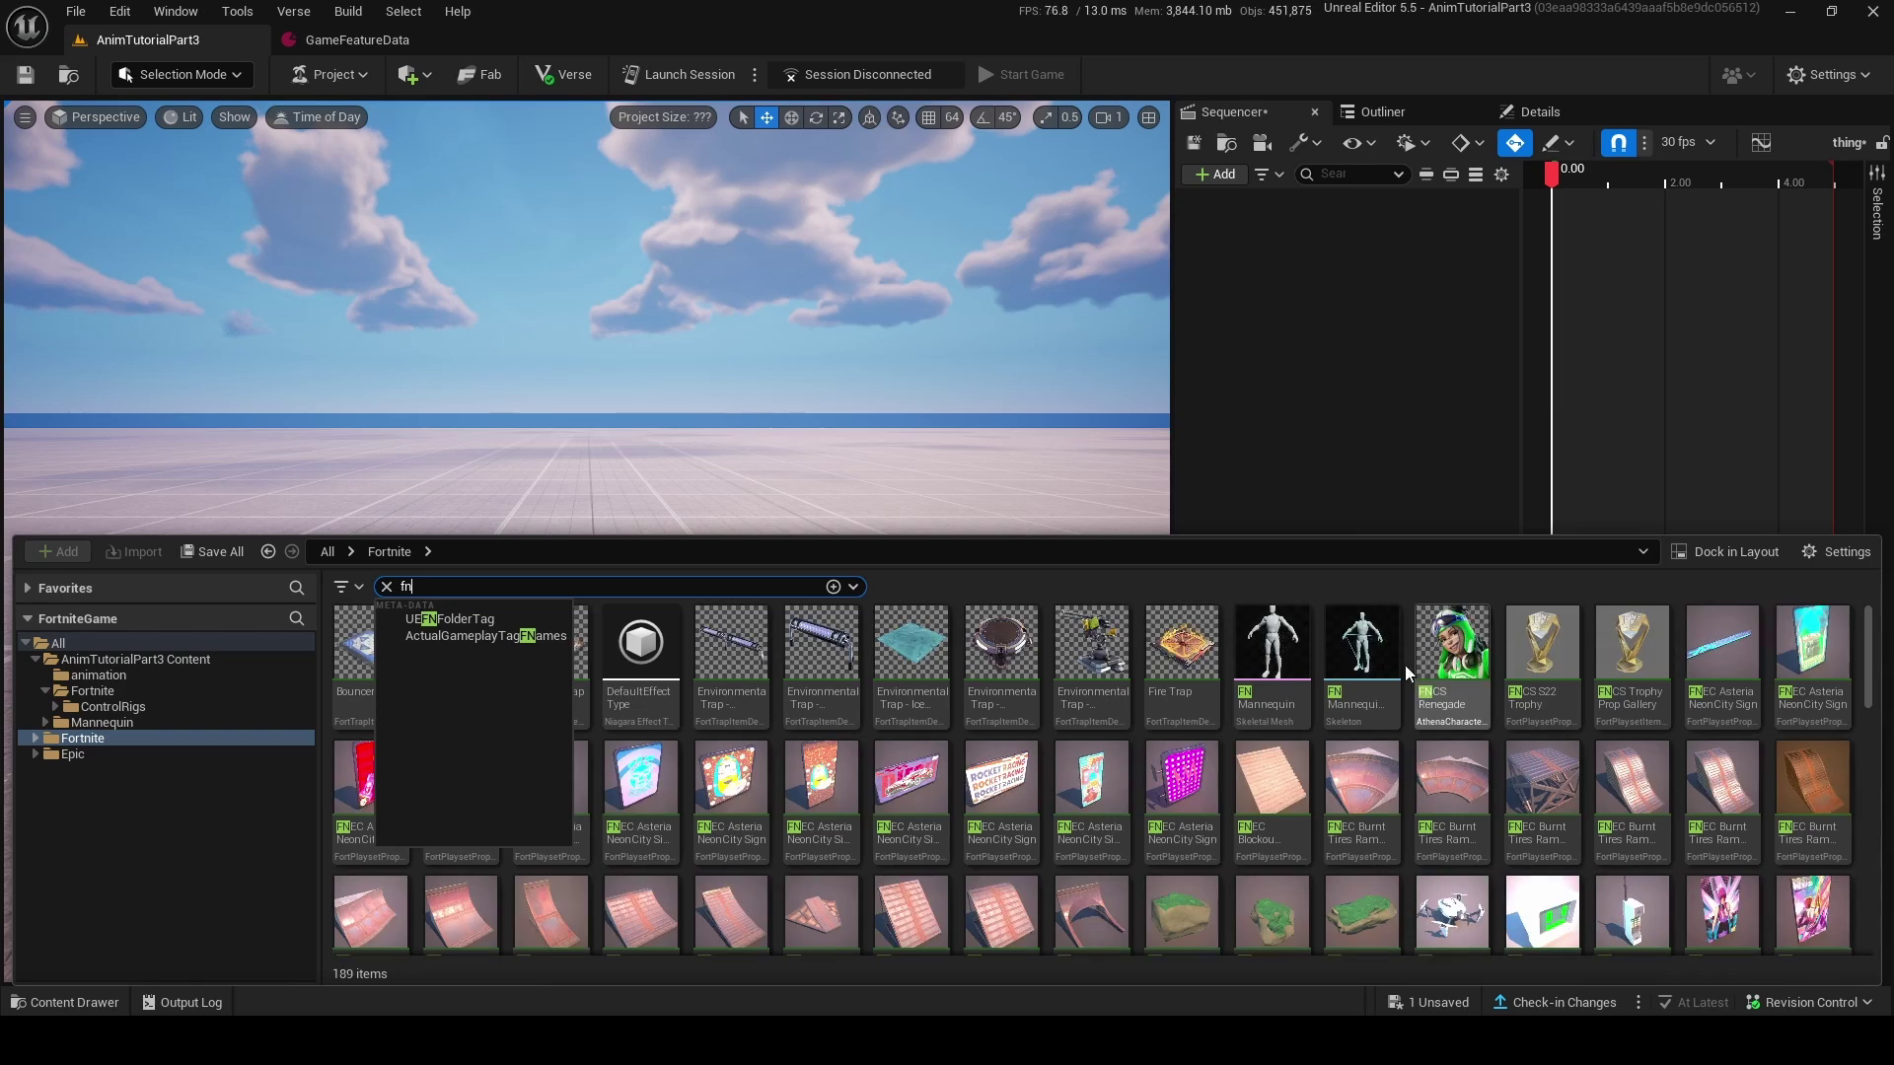
left_click(1269, 655)
left_click_drag(1269, 655, 592, 690)
key("f")
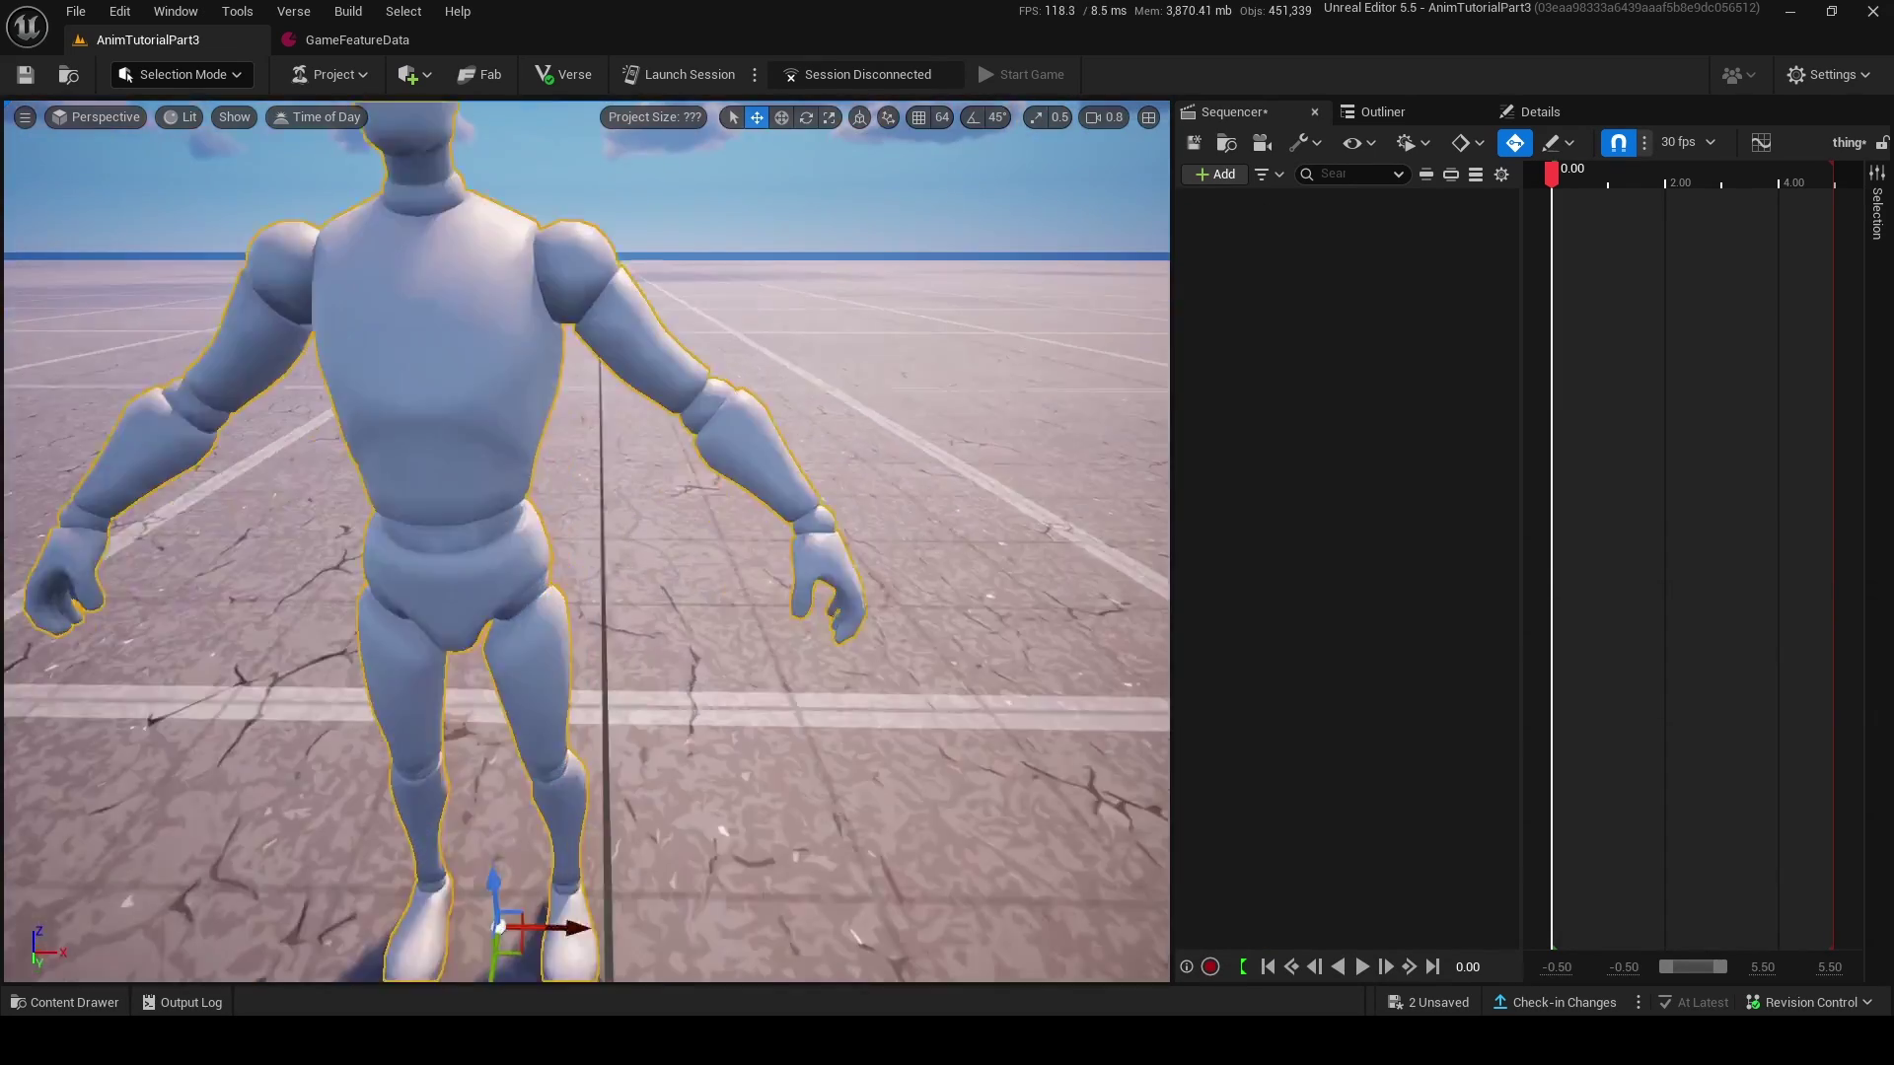
- Add the placed Device Mannequin actor to the thing sequence
left_click(1214, 175)
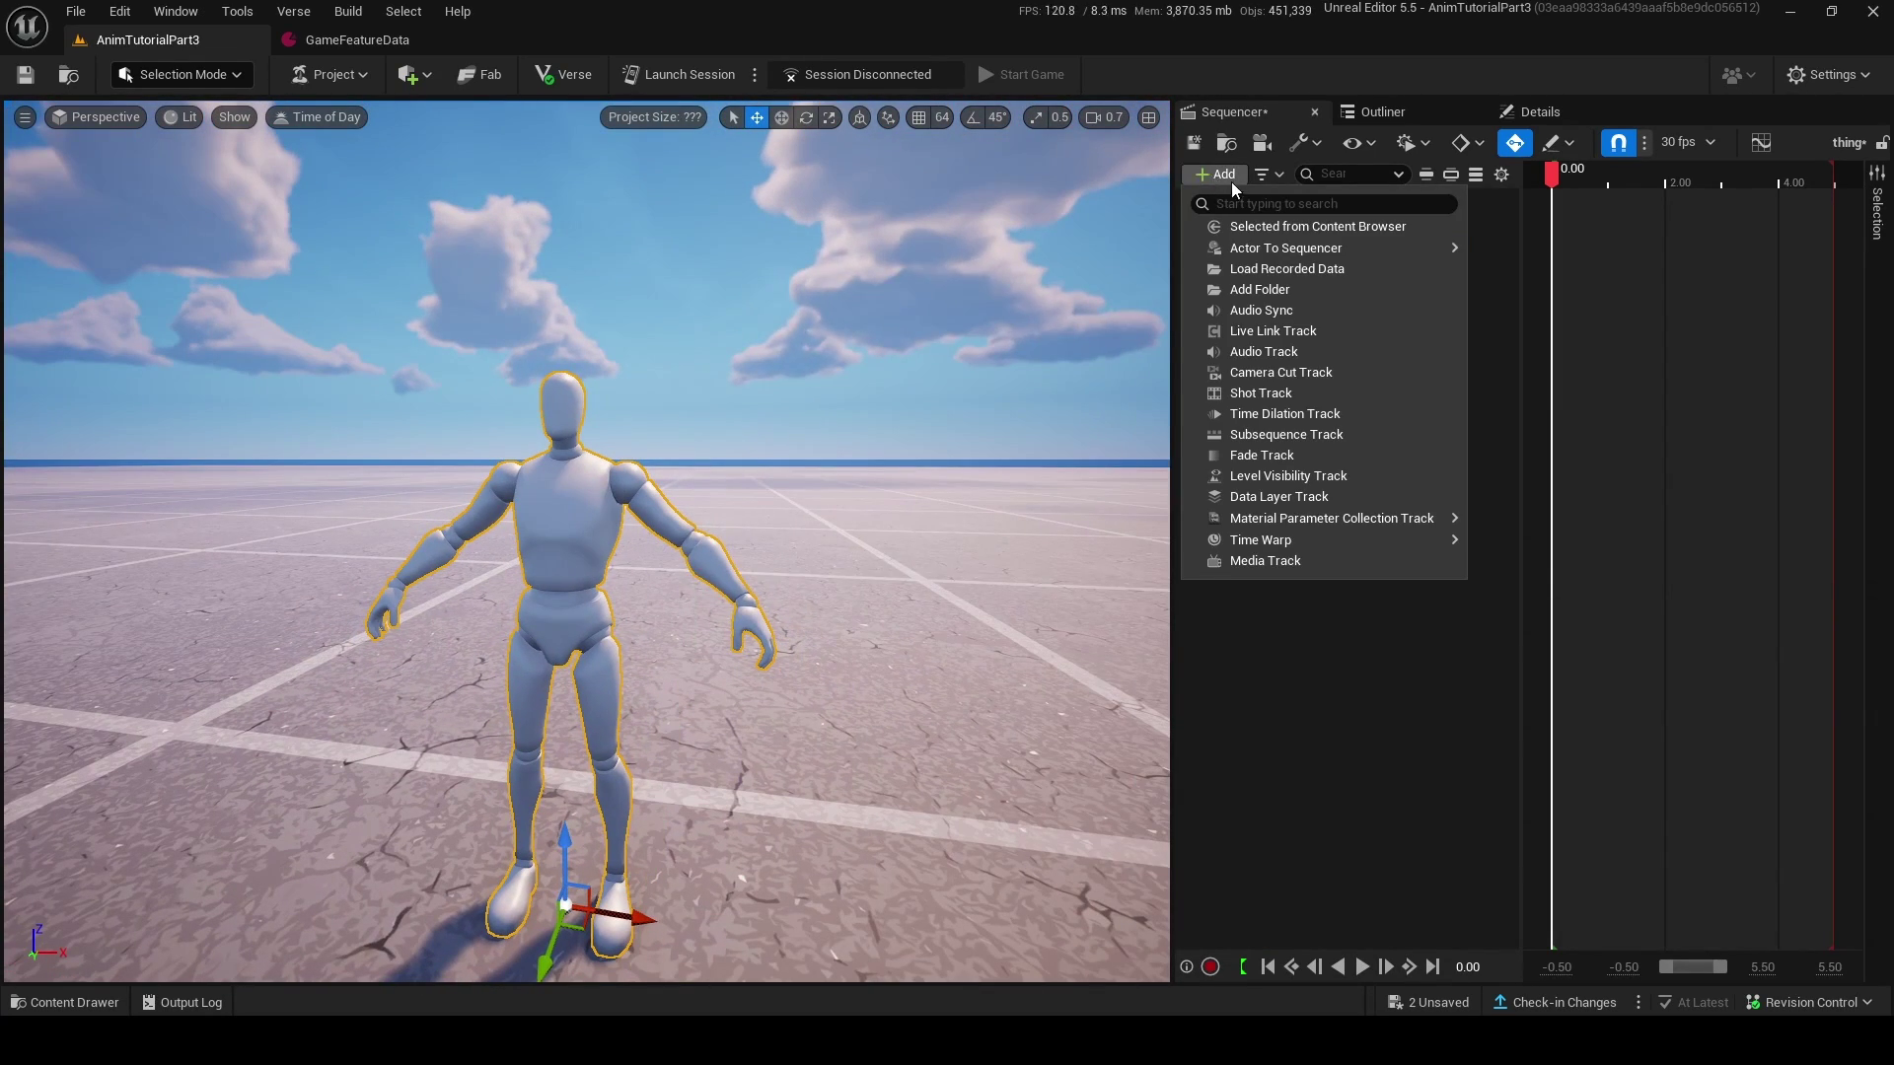
mouse_move(1236, 254)
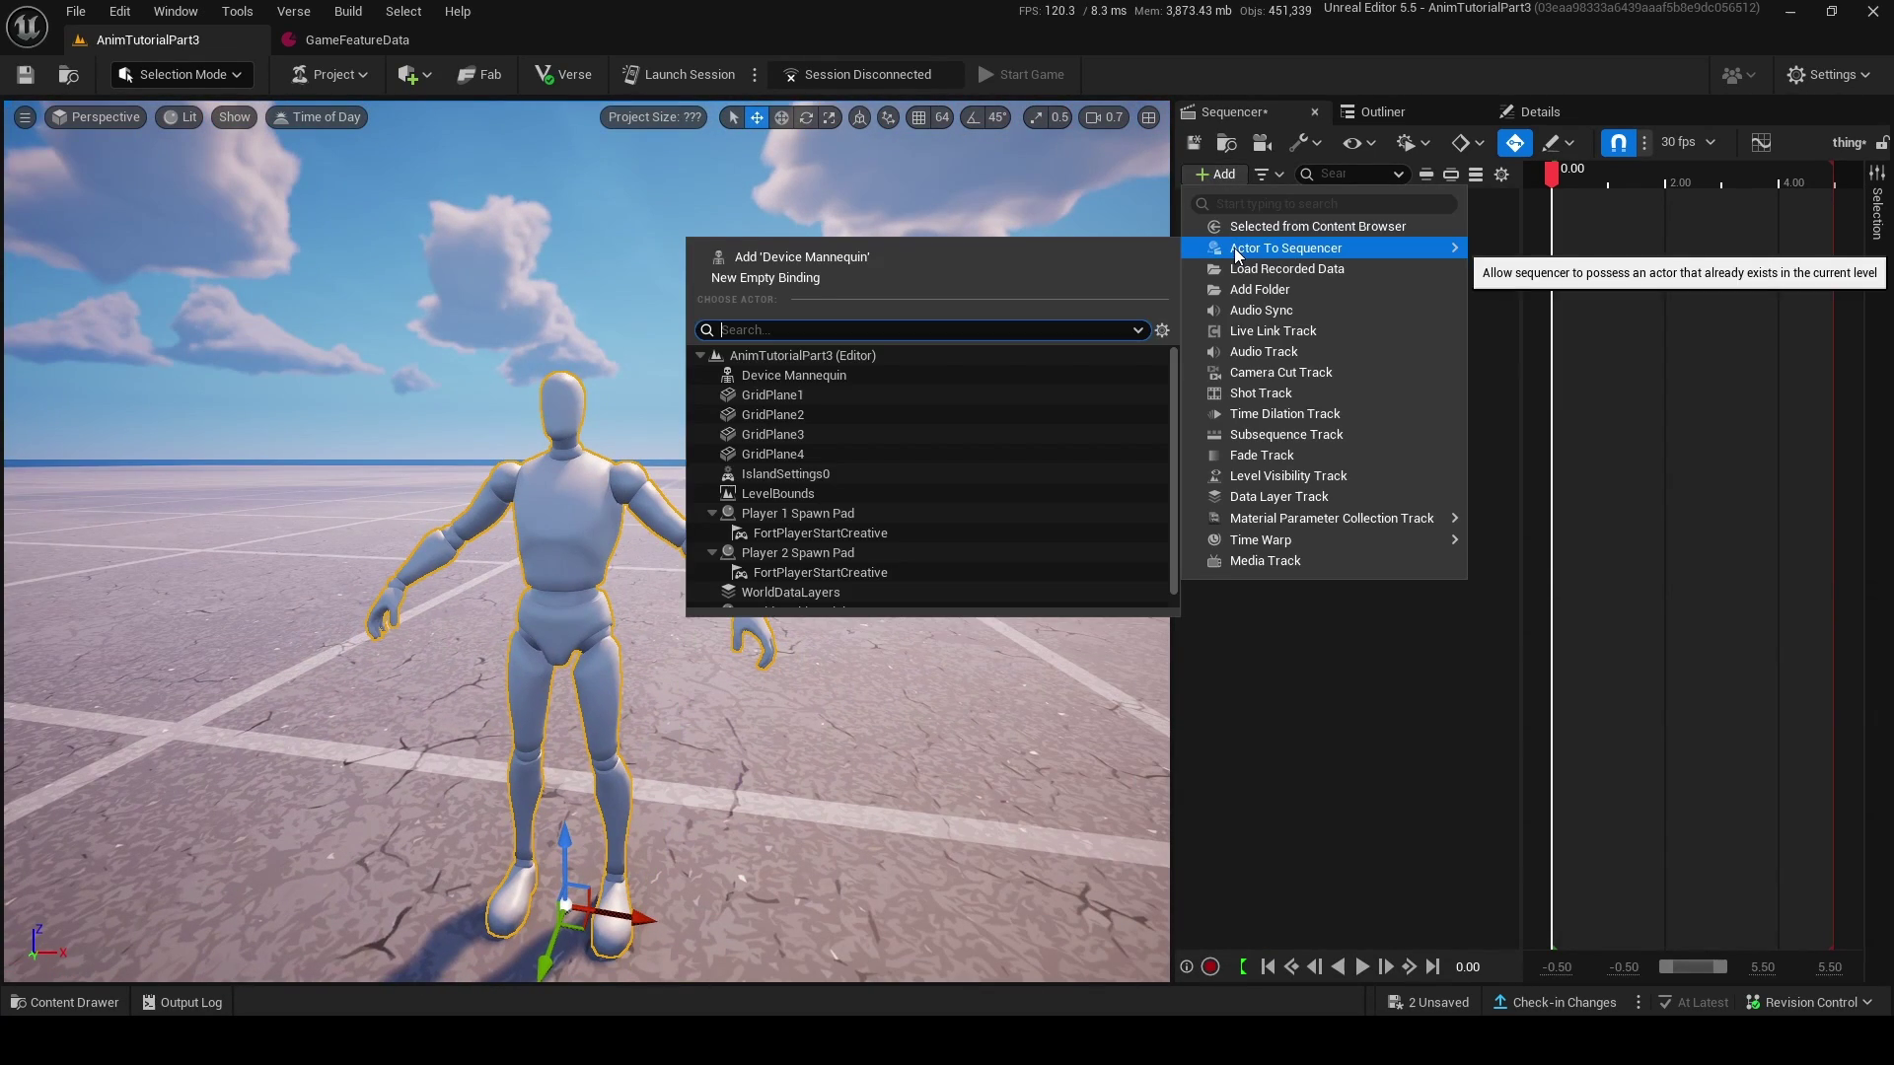
left_click(805, 258)
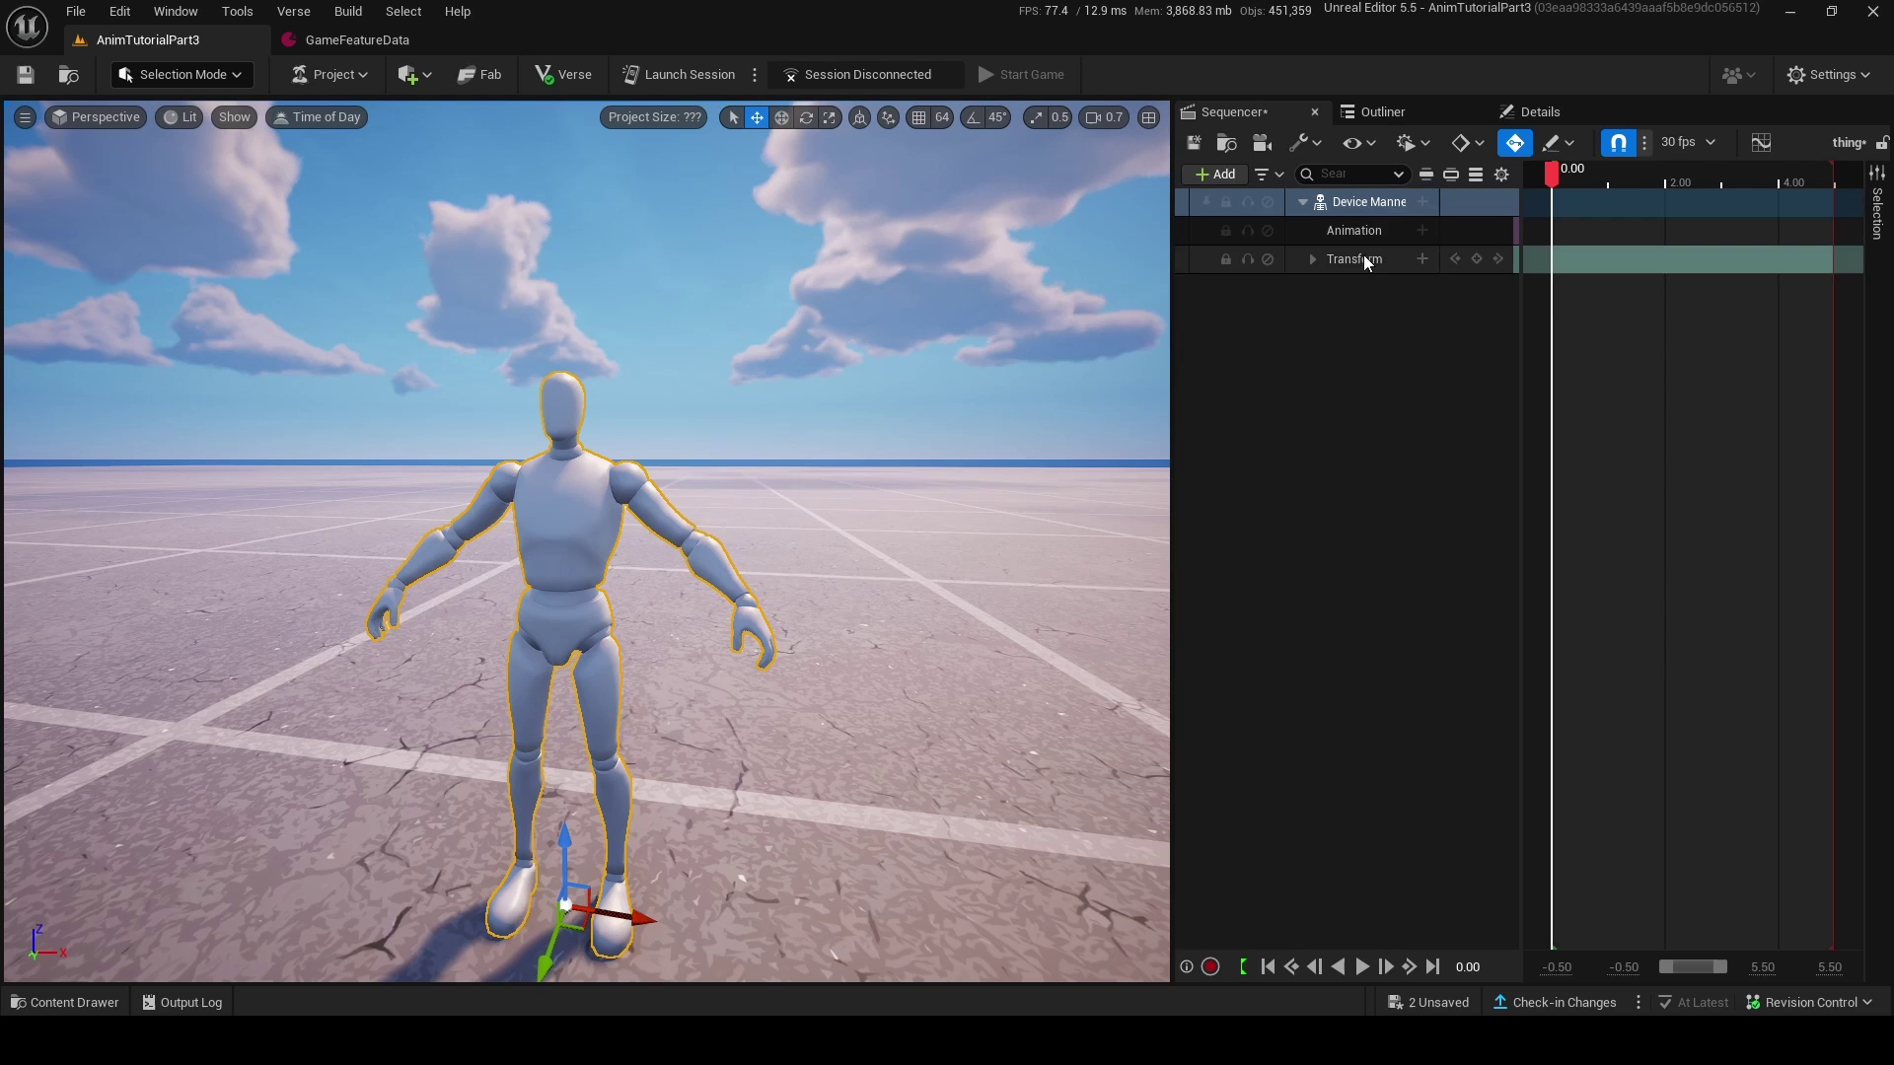
- Add an FK Control Rig track to the Device Mannequin in the sequence
left_click(1422, 203)
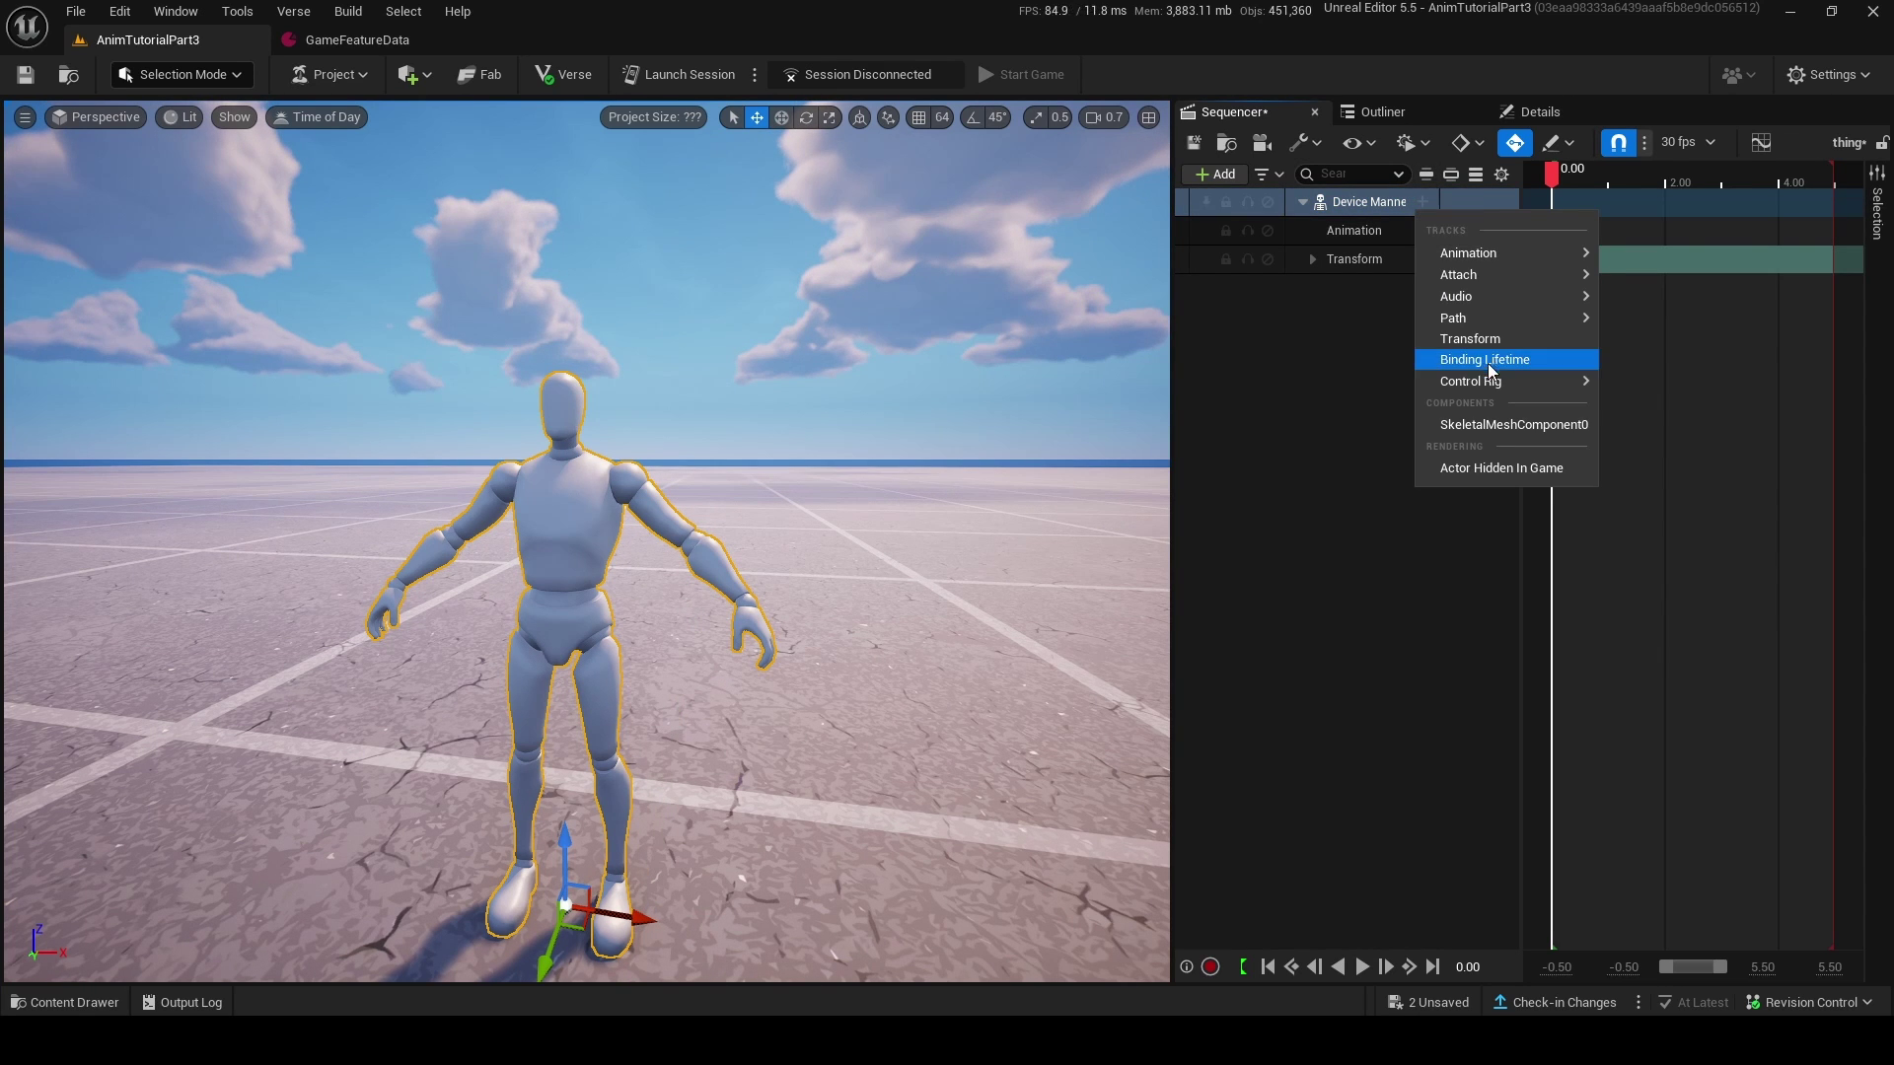
mouse_move(1480, 384)
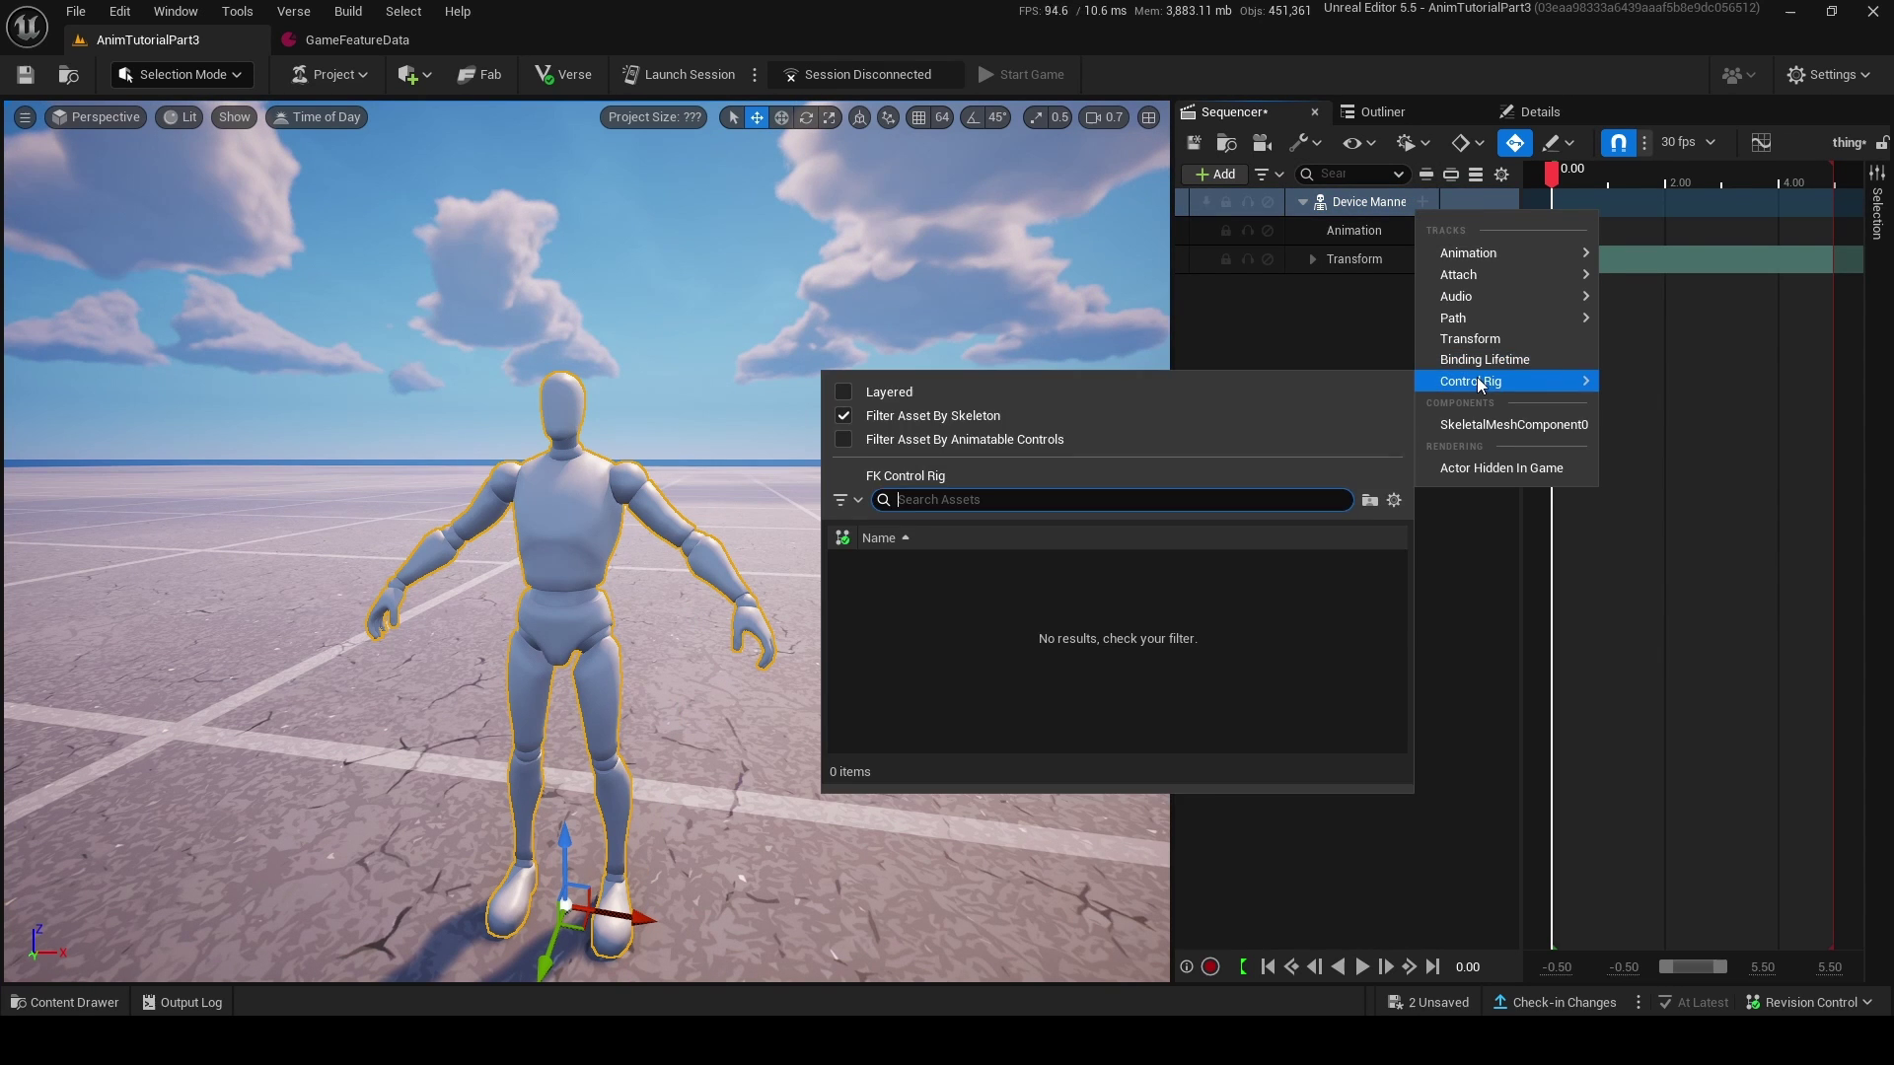
left_click(959, 480)
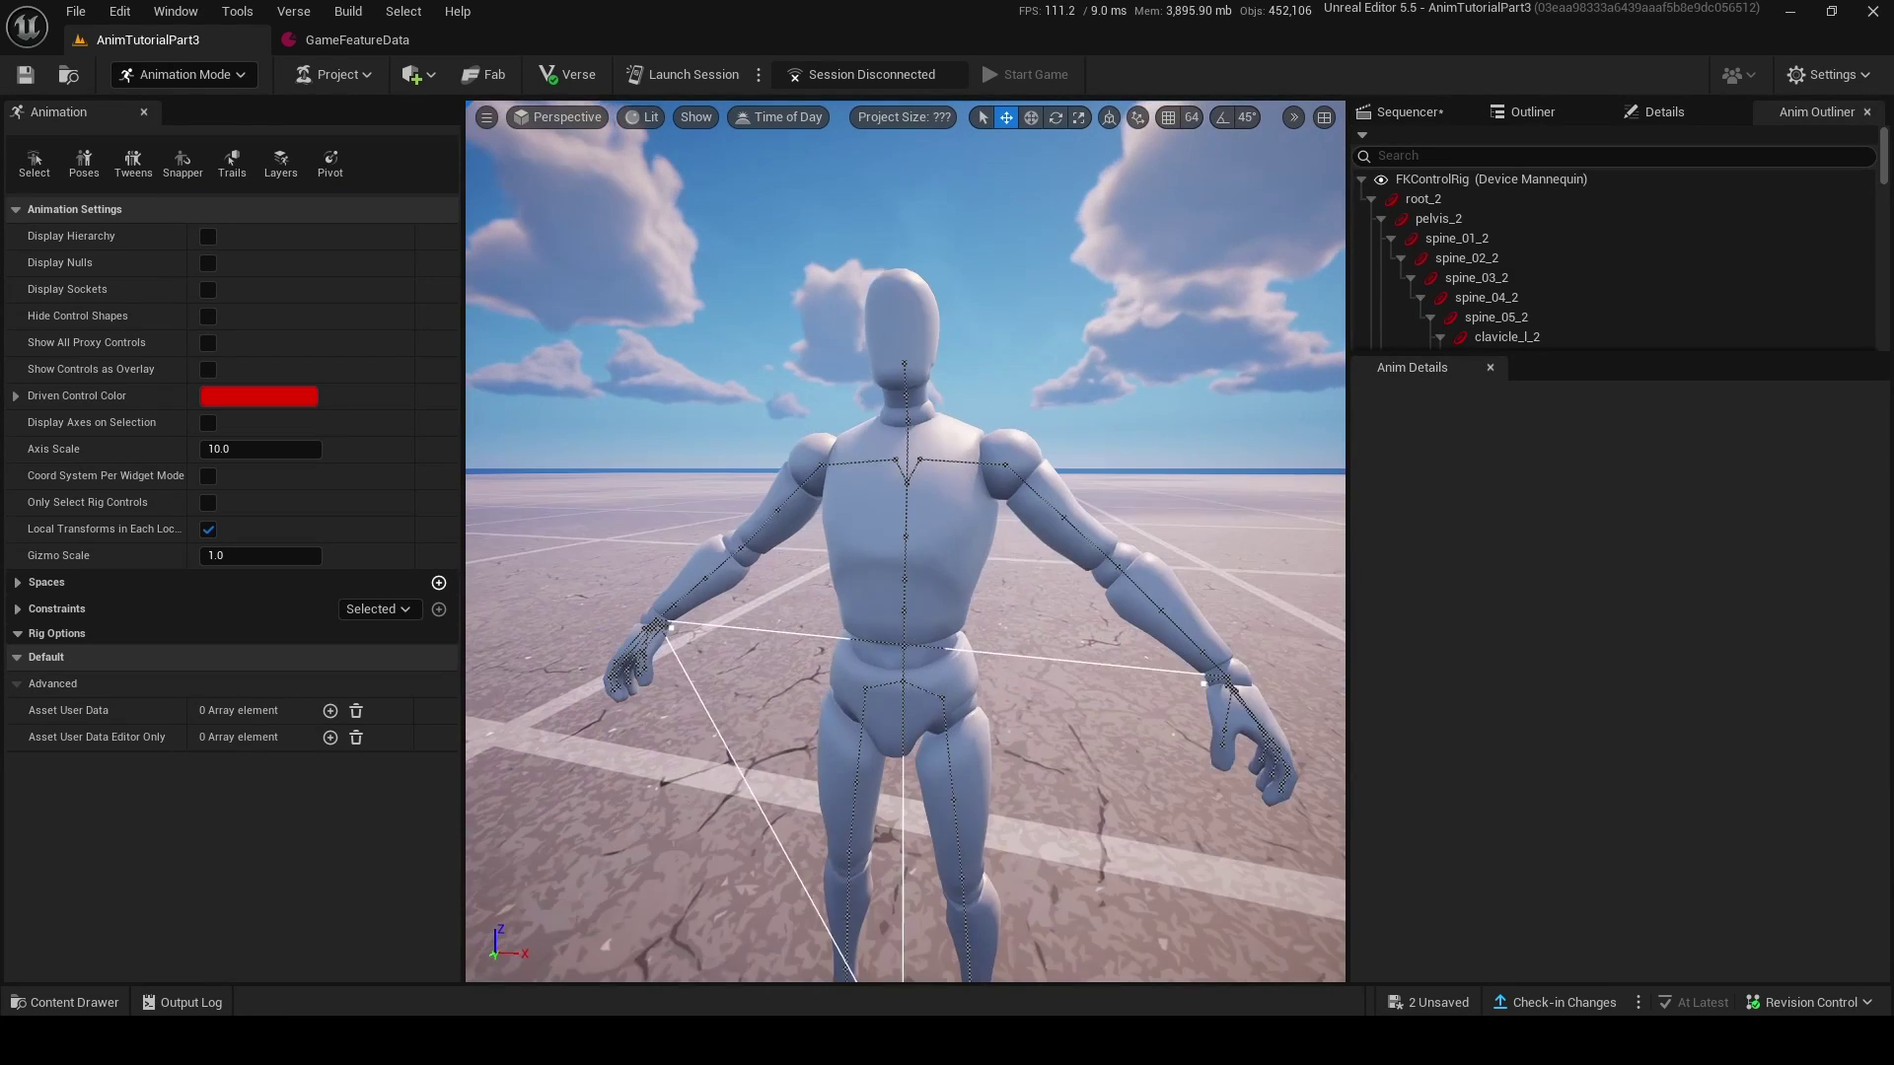
- Try posing the mannequin's upper arm with its FK control, and undo the control move
left_click(1430, 111)
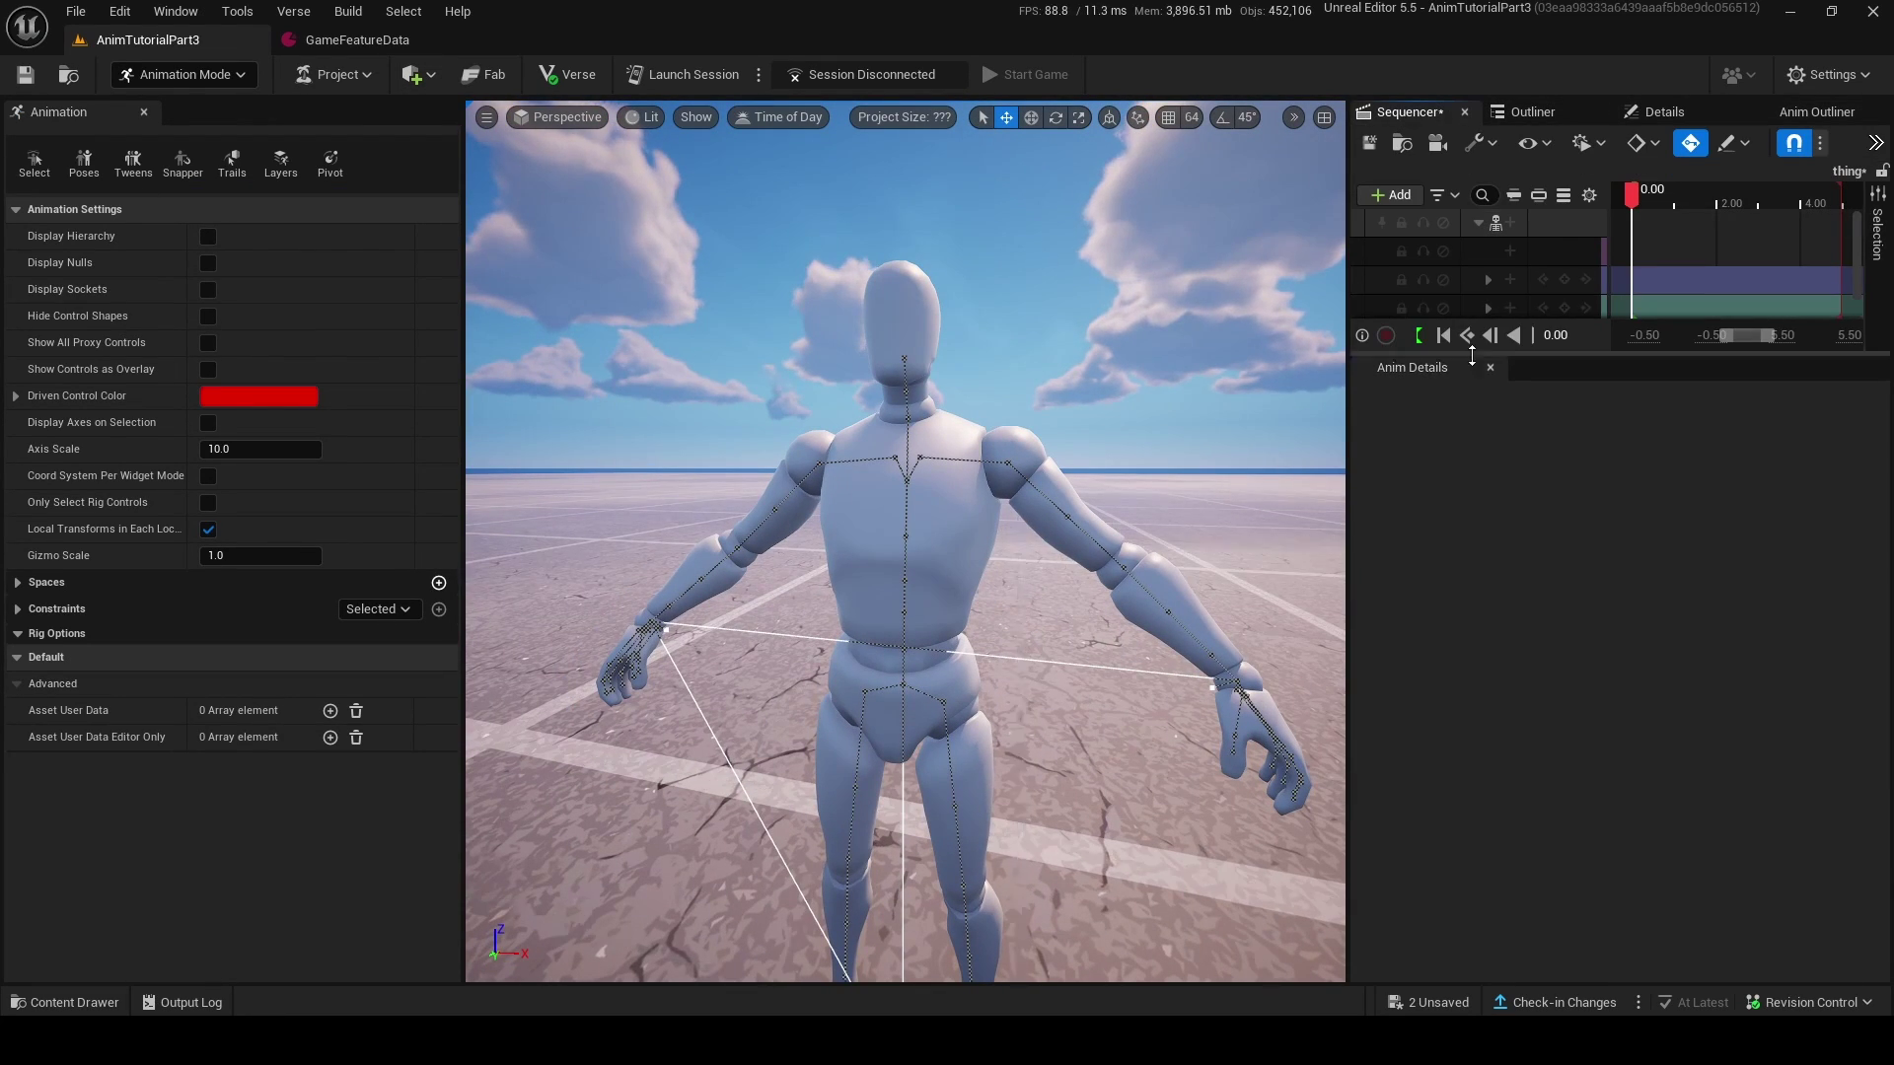
scroll(871, 396, "down", 5)
left_click(887, 500)
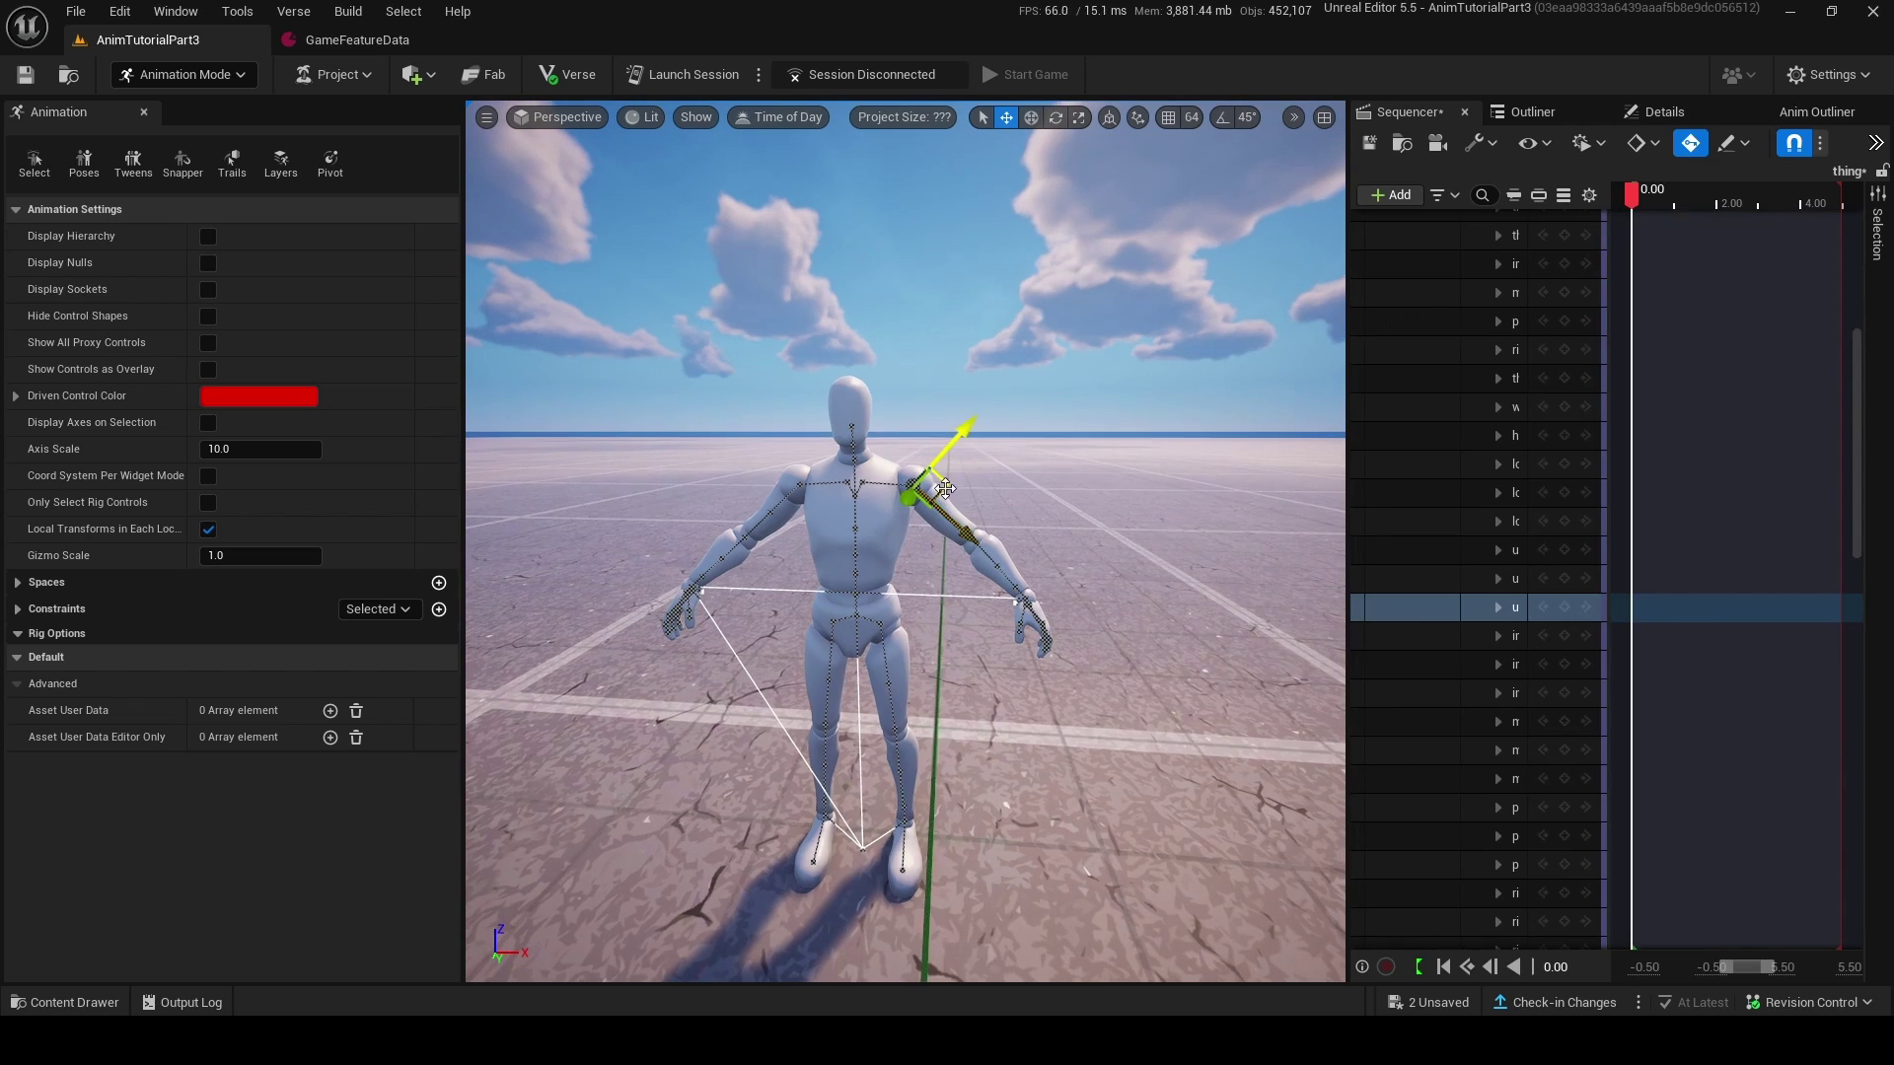
key("e")
key("ctrl+z")
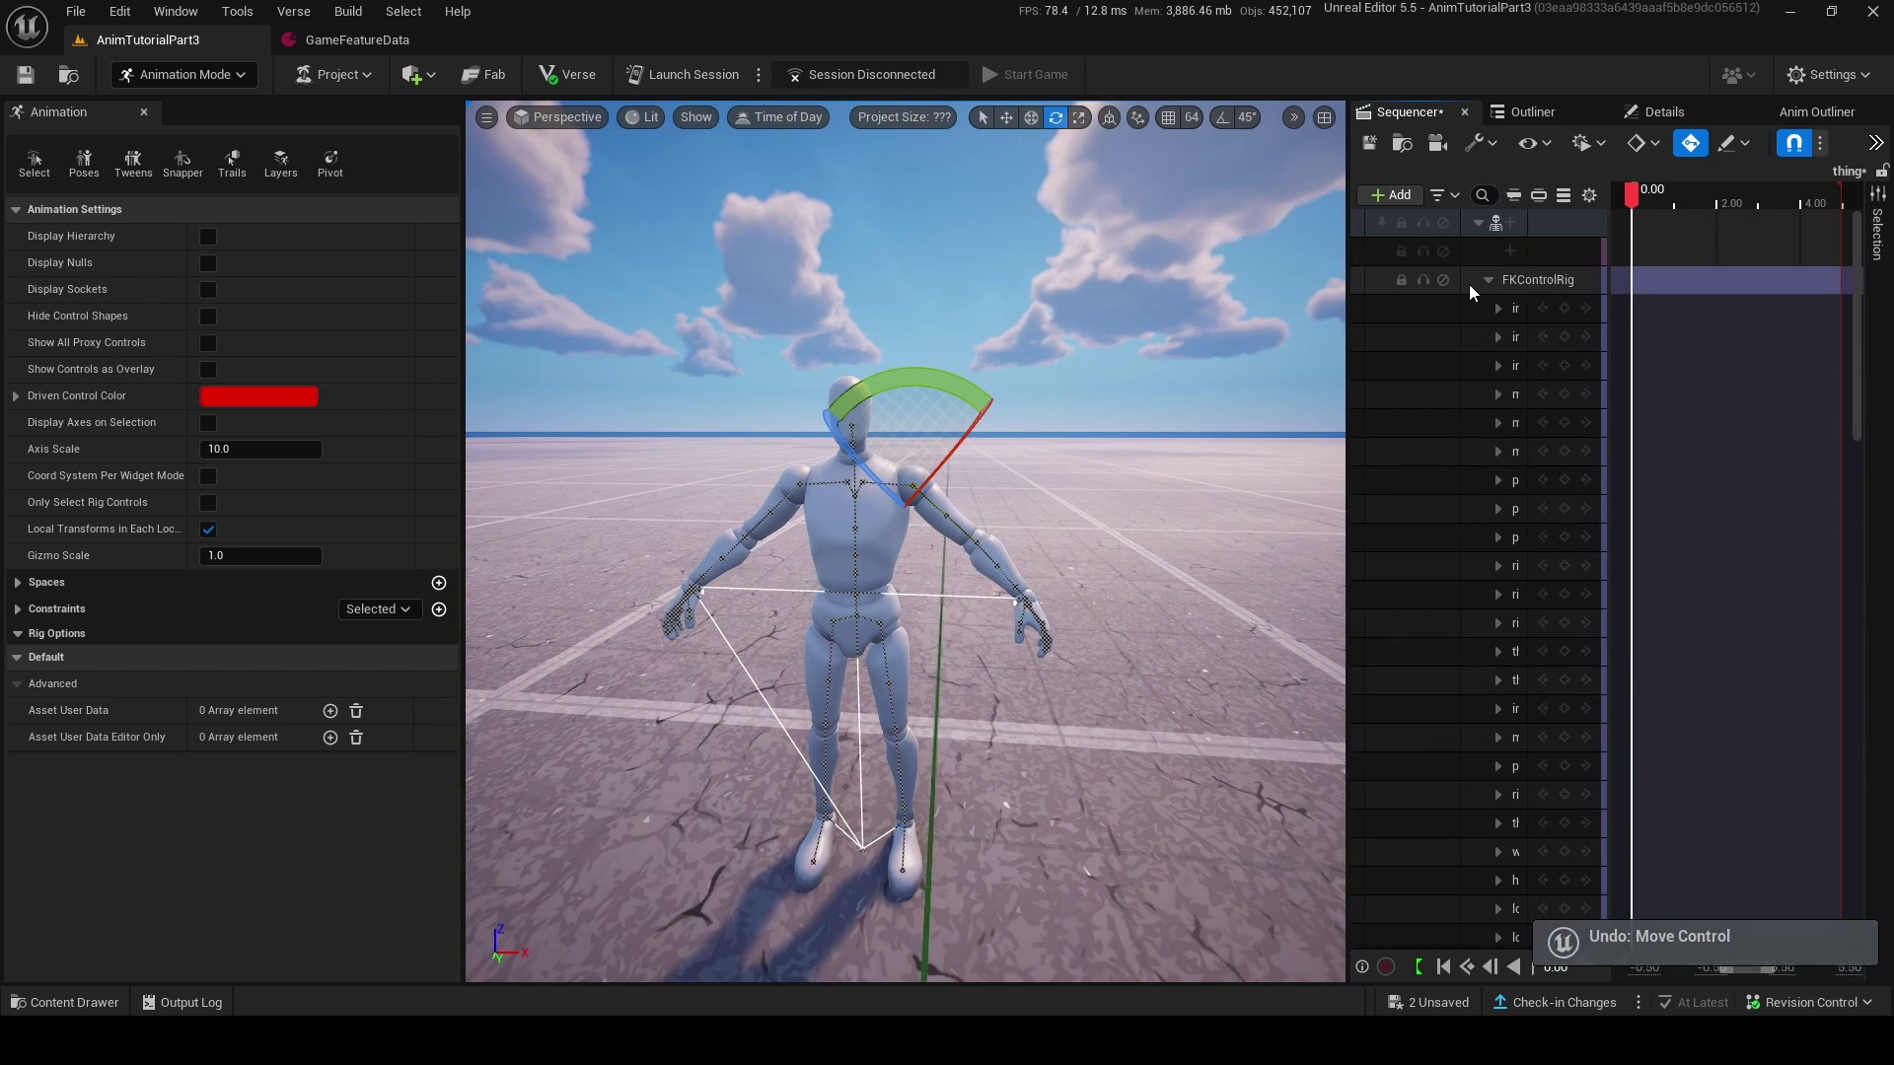
- Delete the FKControlRig track from the Device Mannequin
left_click(1381, 286)
left_click_drag(1346, 322, 1168, 321)
right_click(1353, 262)
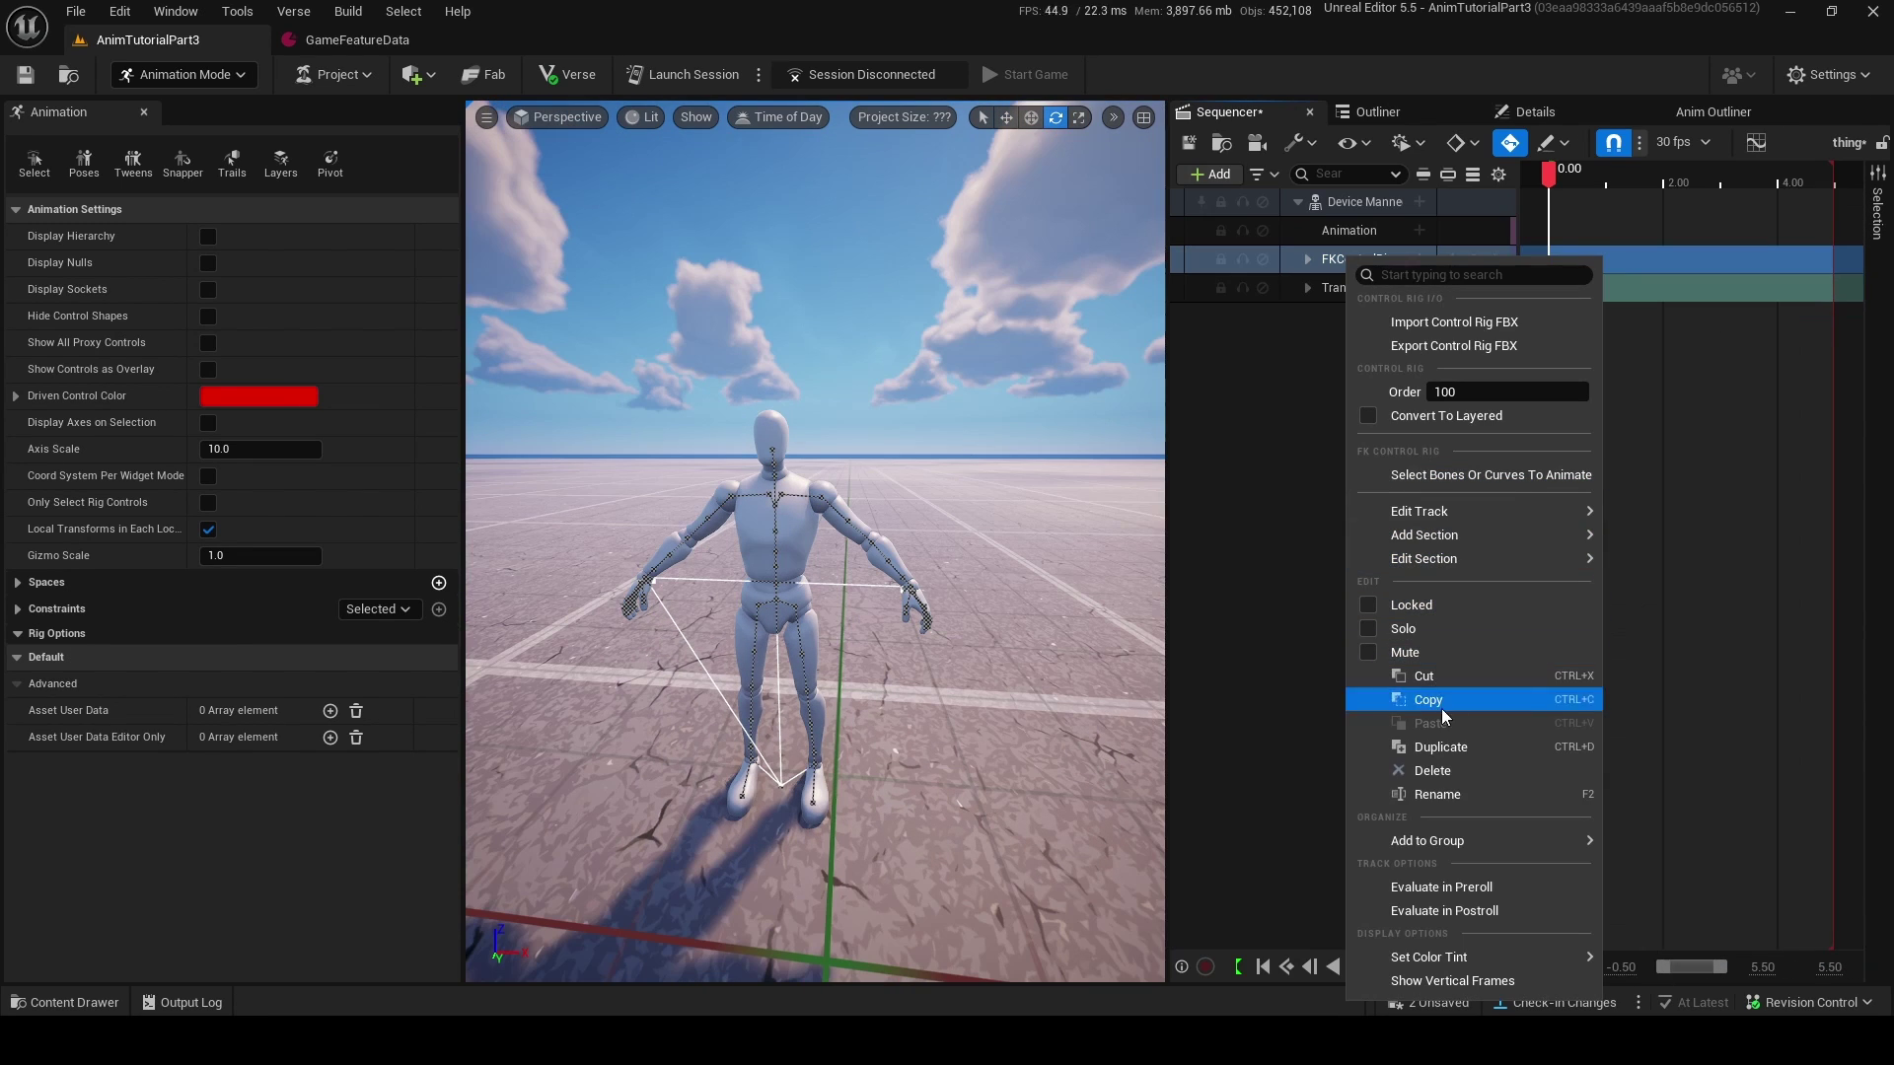
left_click(1438, 781)
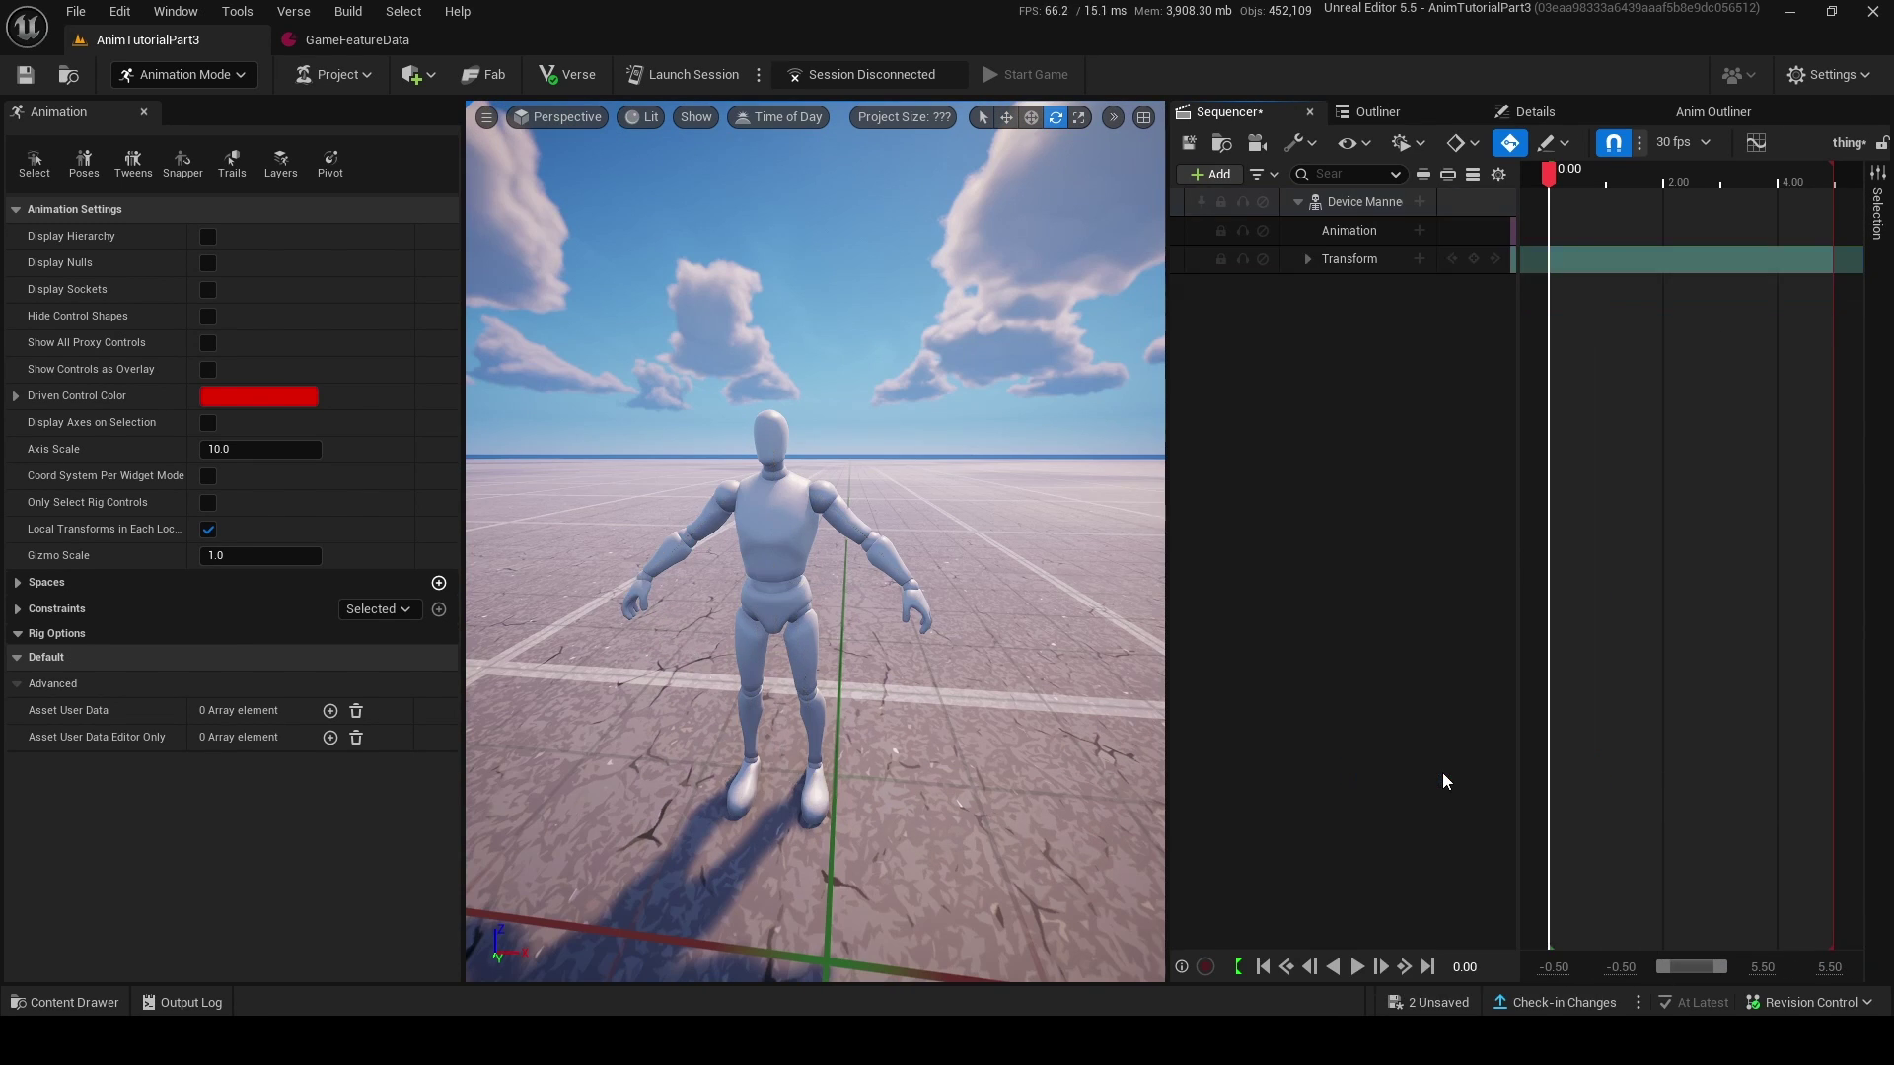
- Turn off Filter Asset By Skeleton and add the CR_Fortnite_BodyRig control rig to the Device Mannequin
left_click(1417, 207)
mouse_move(1483, 381)
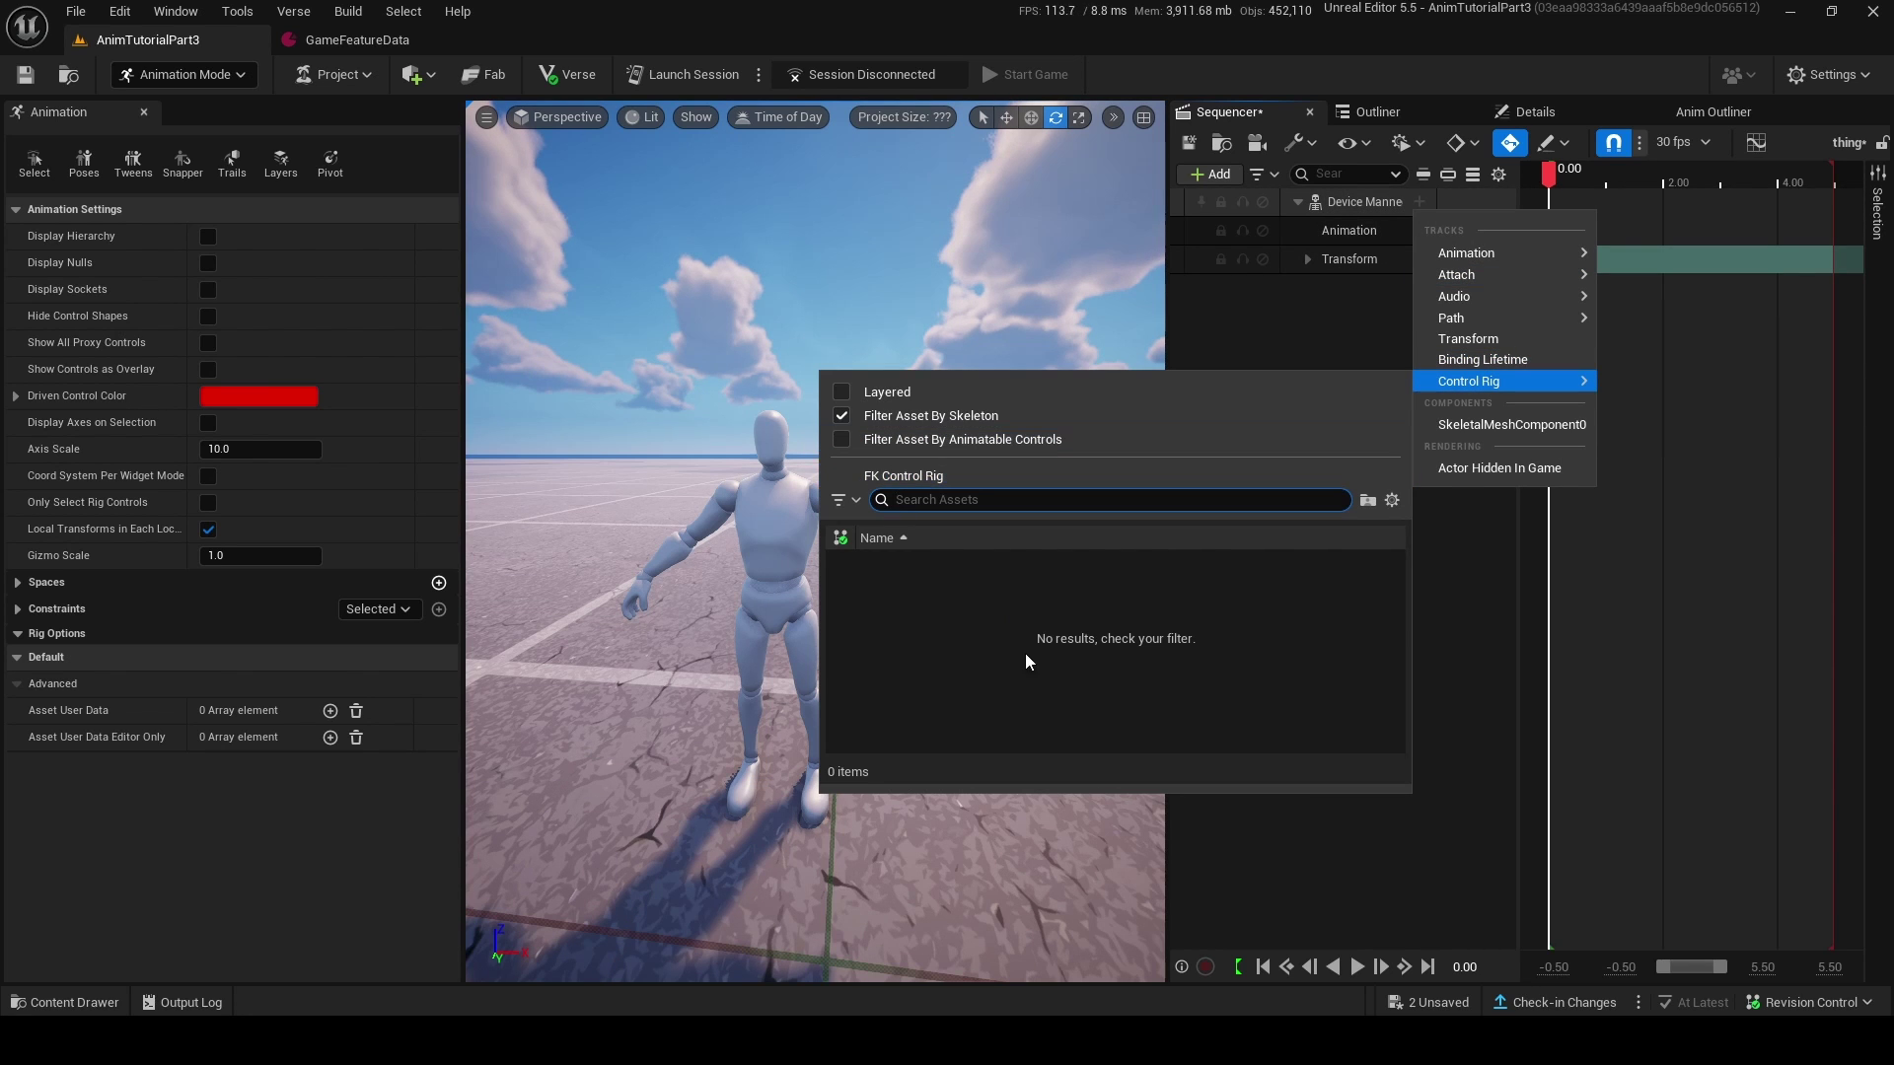
left_click(844, 414)
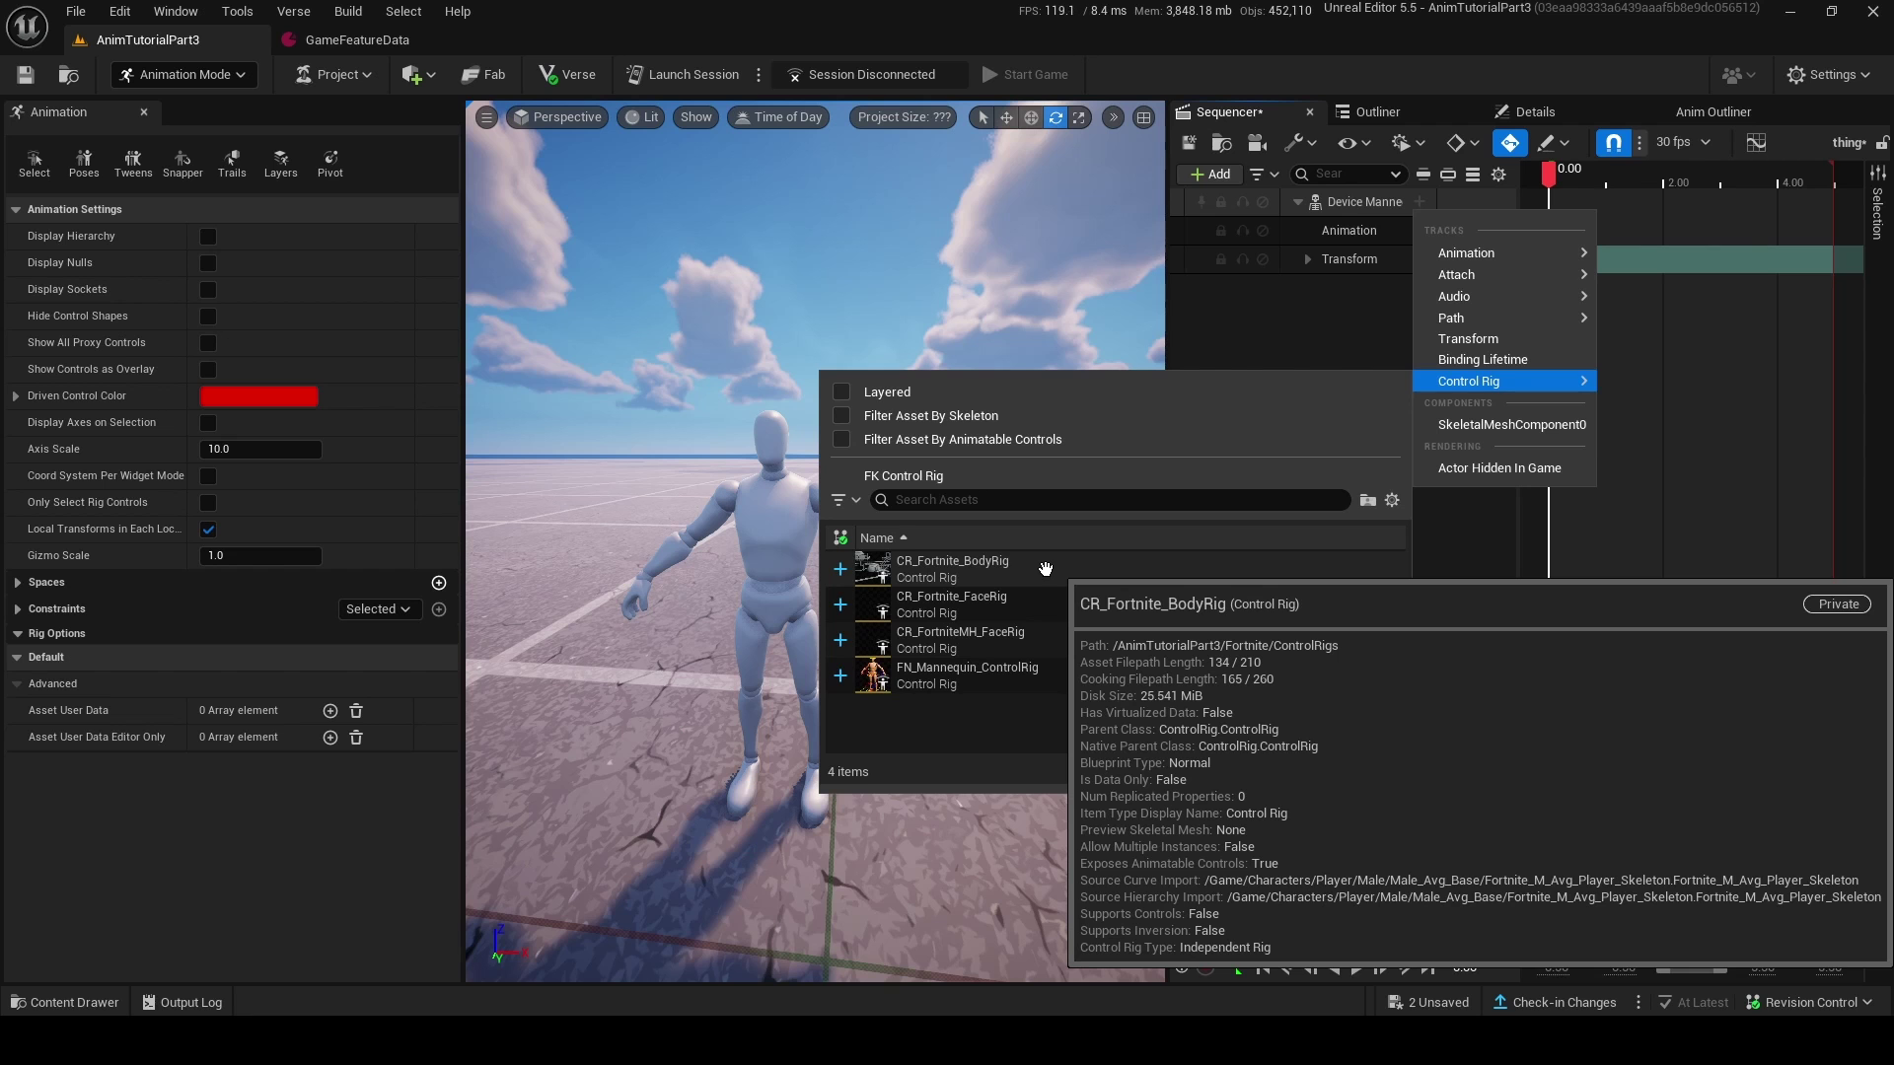
left_click(1041, 564)
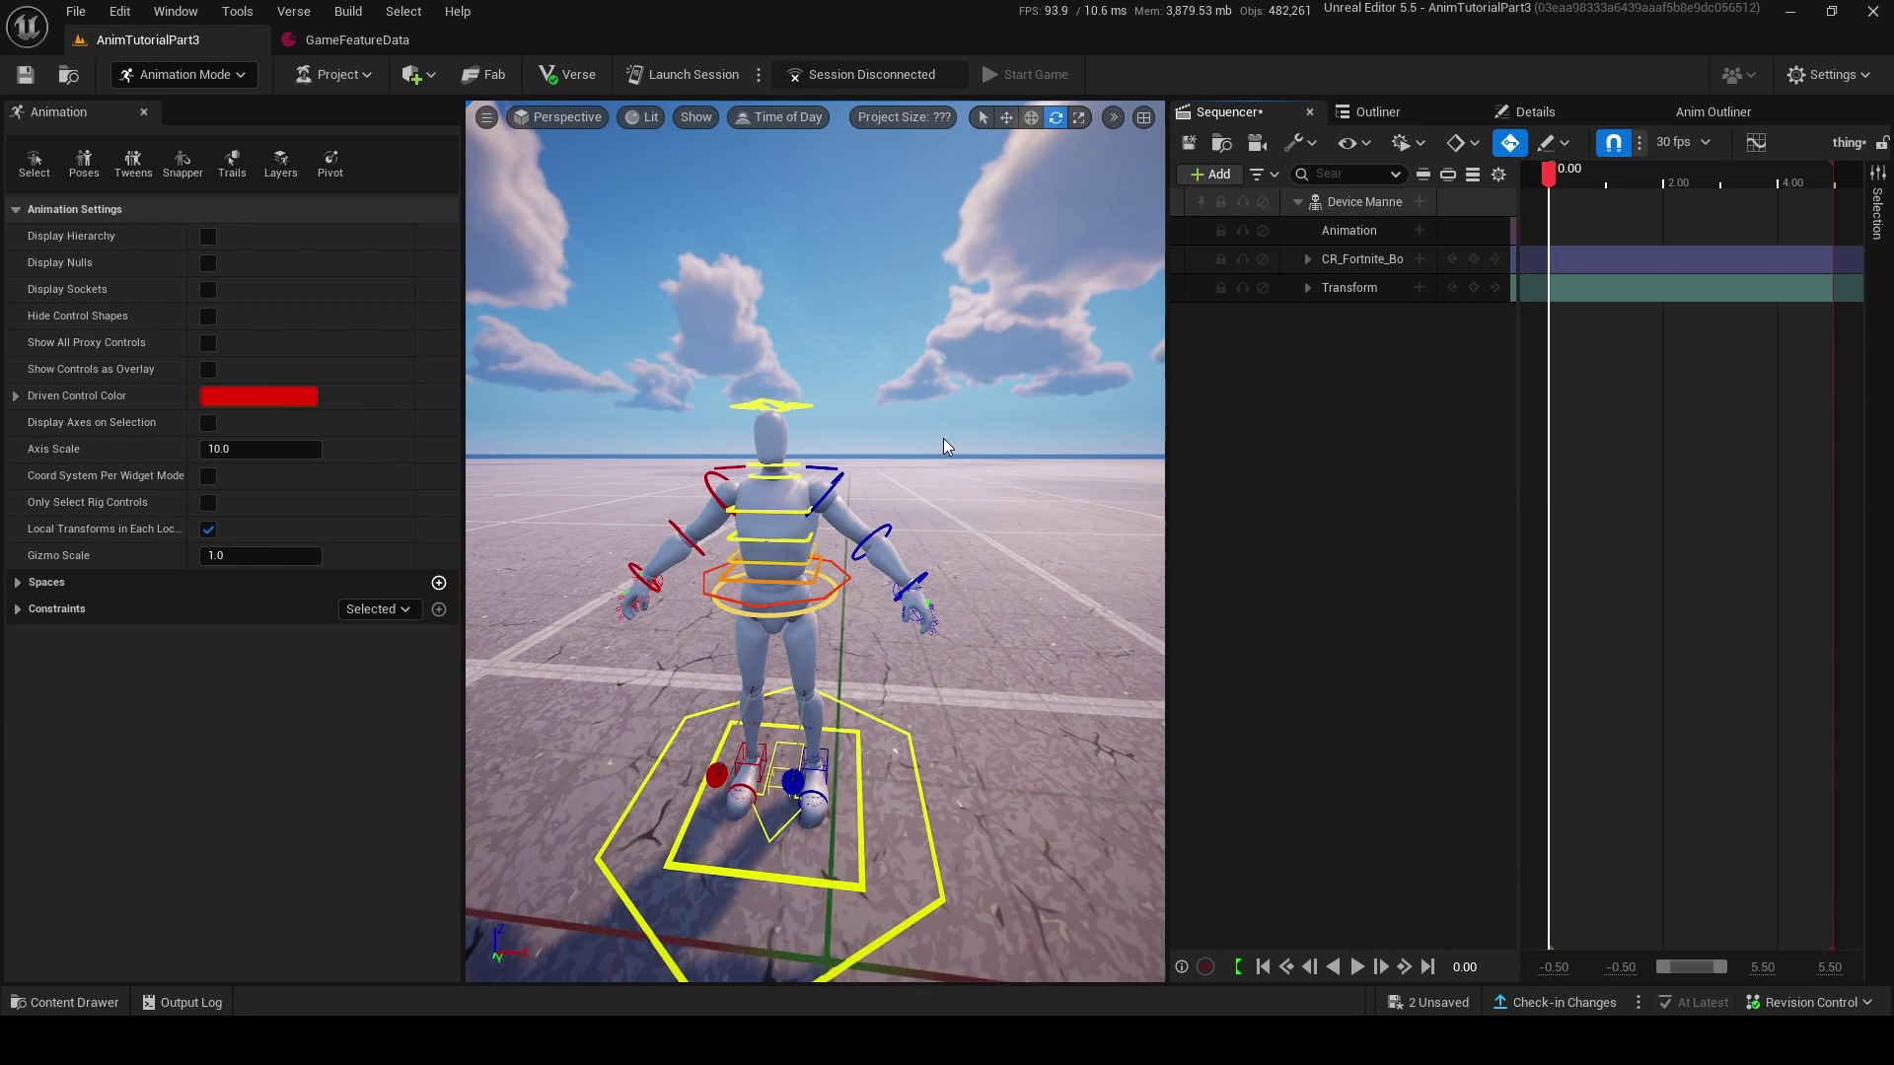
- Rotate the upperarm_l_fk_ctrl control to pose the mannequin's left arm
mouse_move(943, 437)
right_mouse_down()
mouse_move(942, 458)
mouse_move(691, 454)
mouse_move(943, 473)
right_mouse_up()
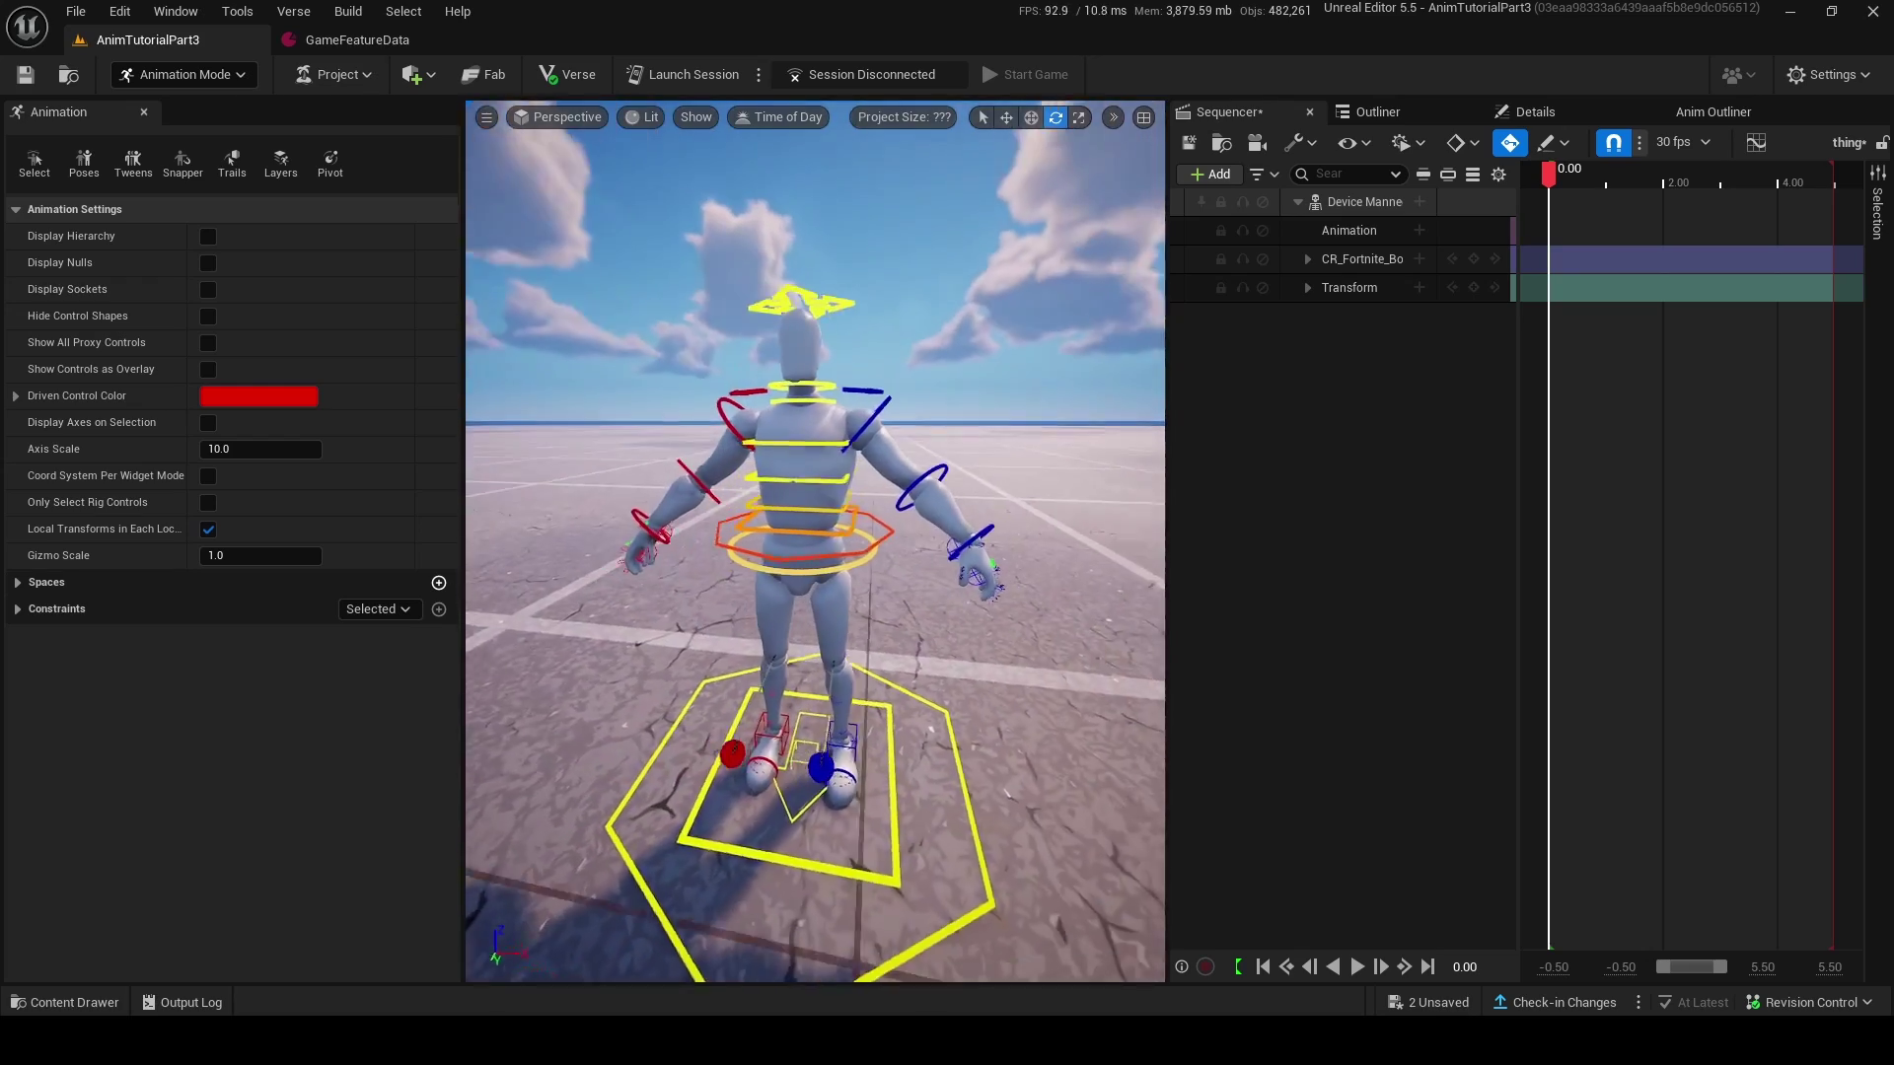
right_click_drag(814, 540, 838, 498)
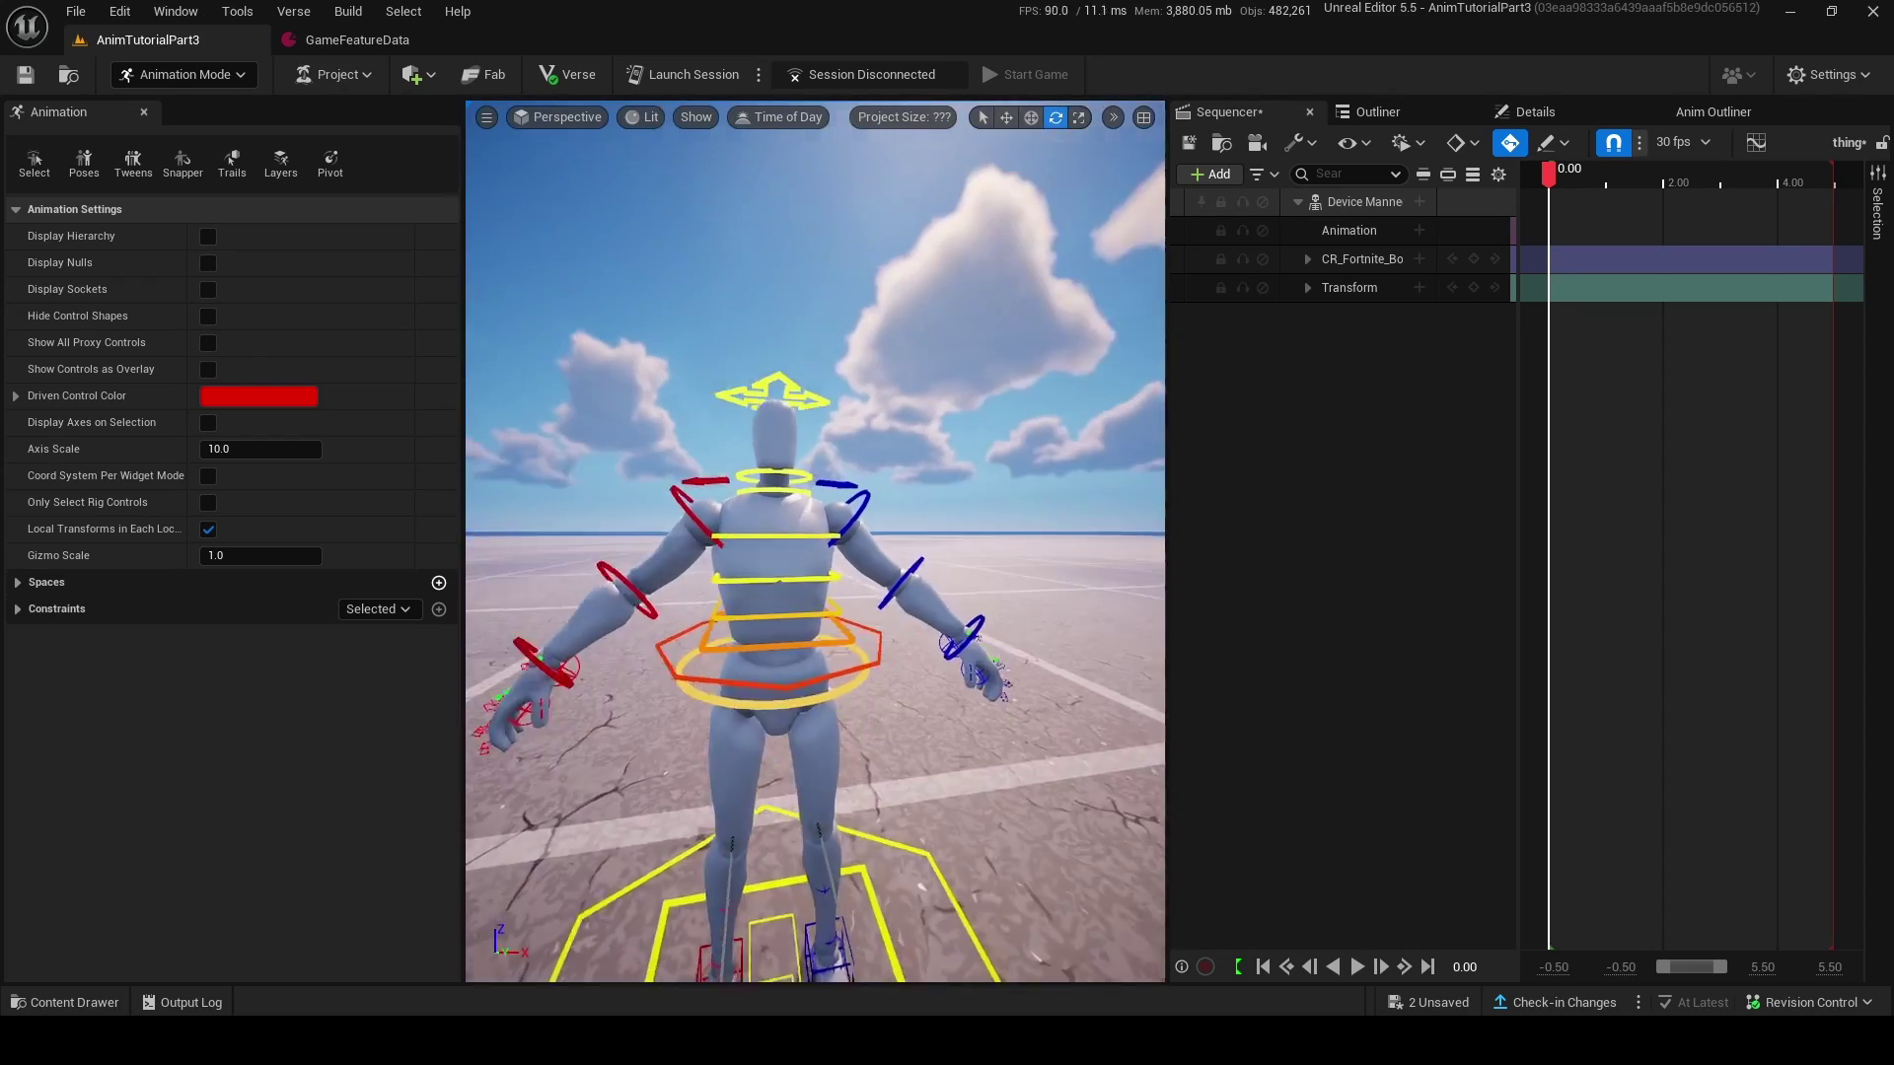
left_click_drag(981, 440, 937, 444, "alt")
left_click(871, 529)
left_click_drag(865, 585, 892, 537)
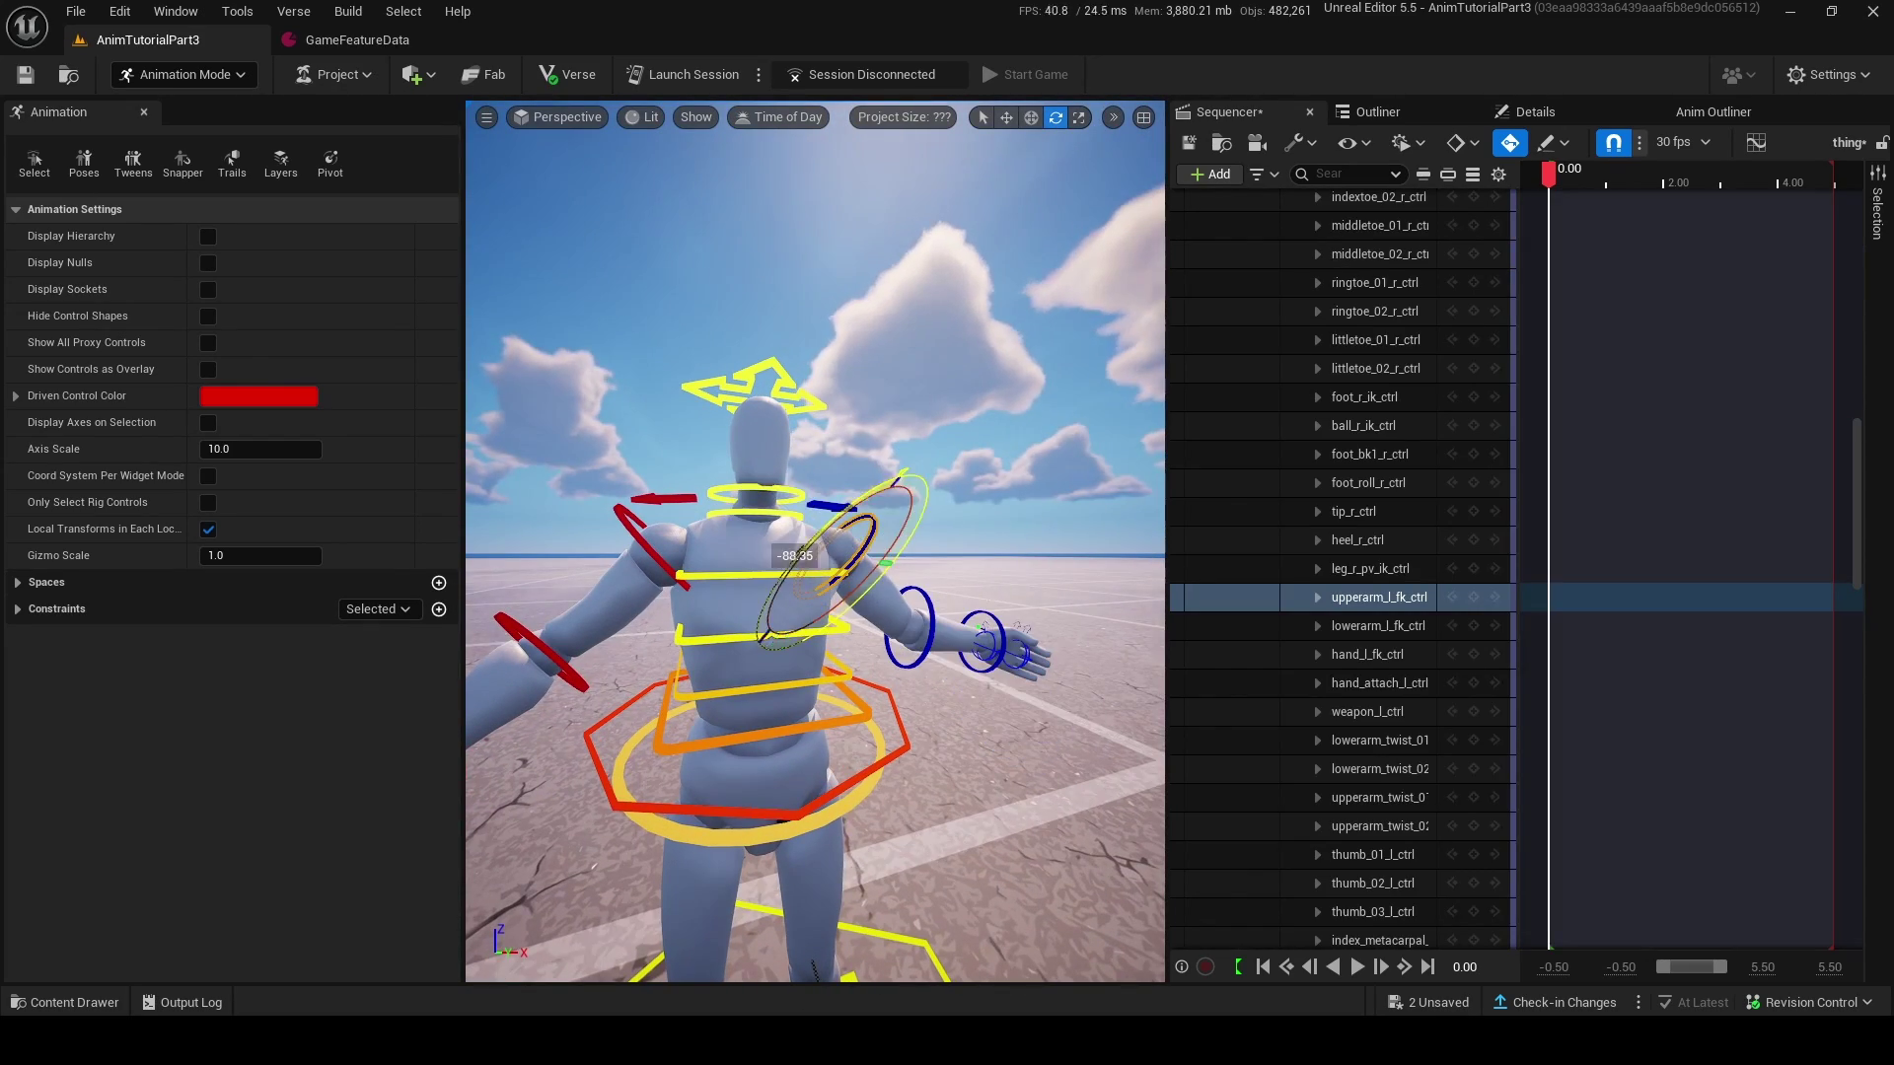
- Pose the mannequin's right arm with lowerarm_r_fk_ctrl, try out hand_attach_r_ctrl, and undo the last control move
left_click(834, 630)
left_click_drag(804, 653, 848, 688)
left_click(833, 720)
left_click_drag(848, 689, 996, 724, "alt")
left_click(828, 605)
right_click_drag(831, 609, 774, 636)
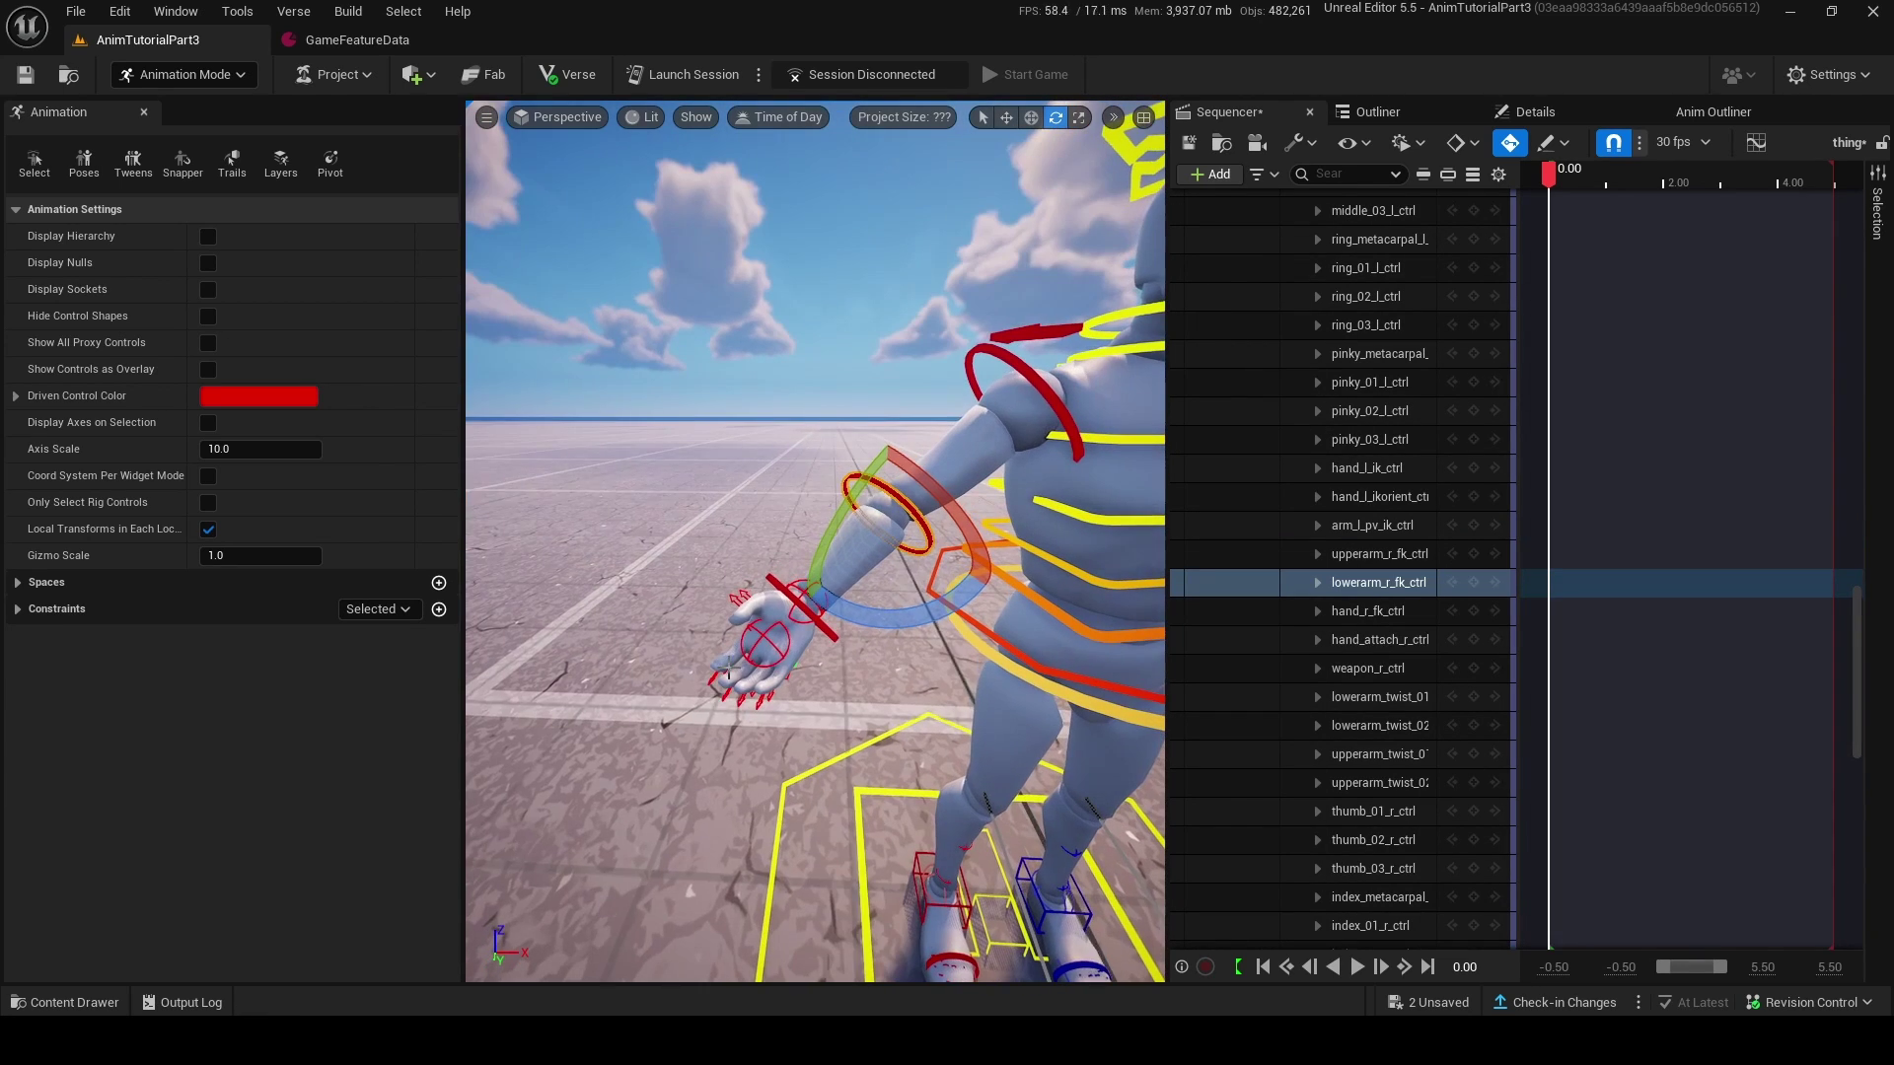
left_click(775, 636)
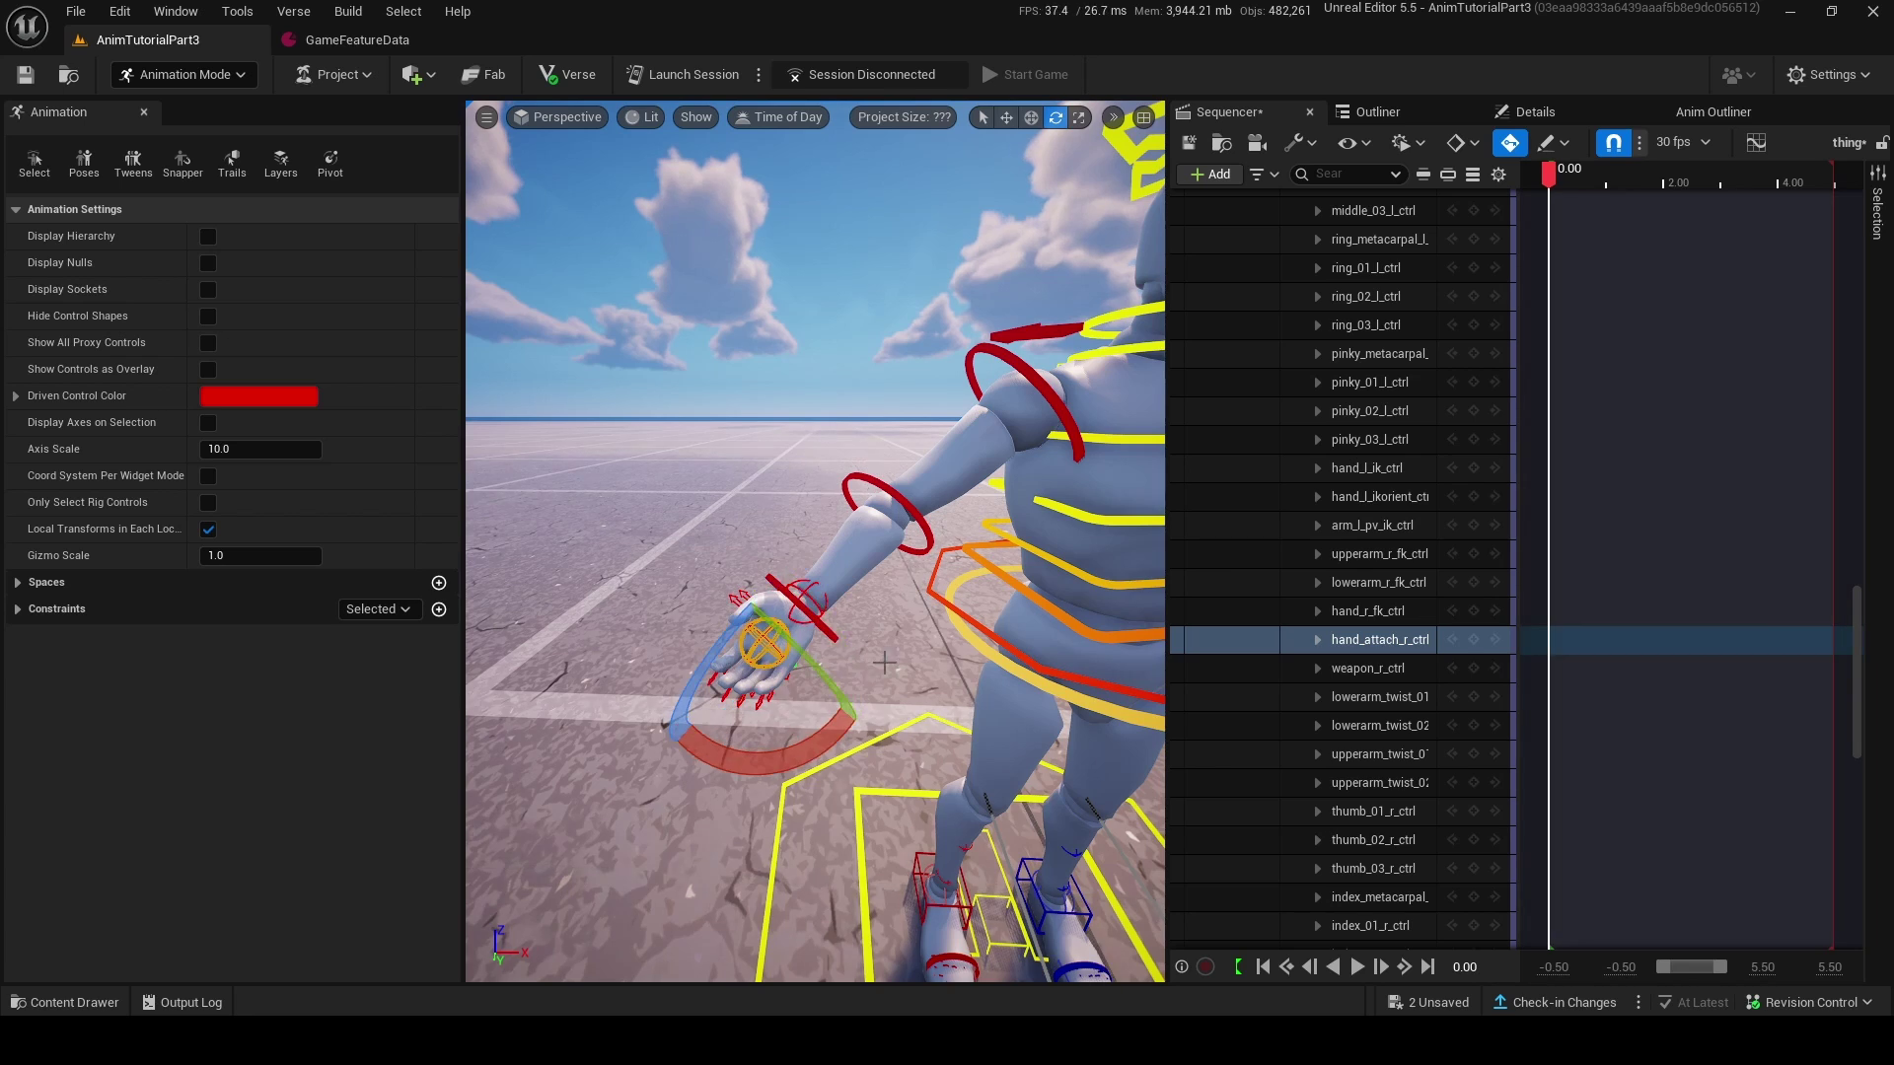
key("ctrl+z")
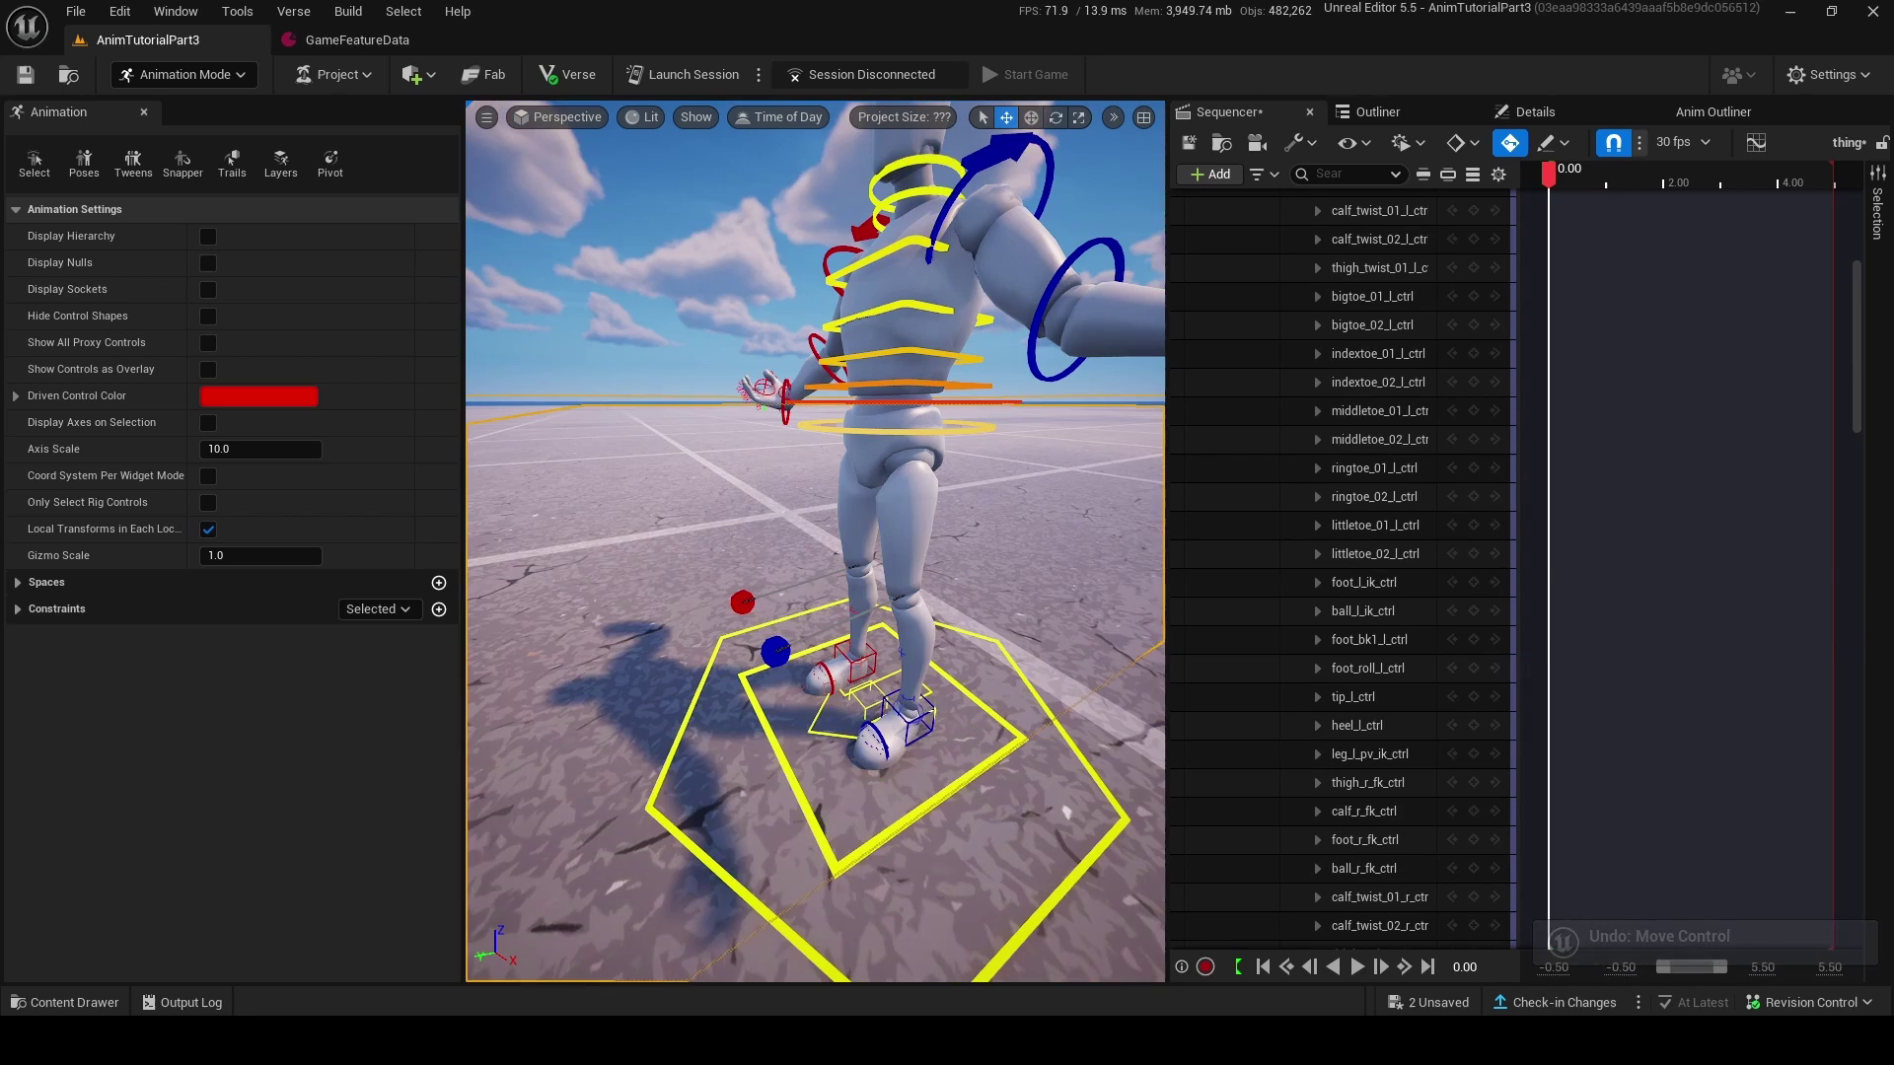
- Move the foot_l_ik_ctrl control to reposition the left foot and bend the leg
left_click(898, 715)
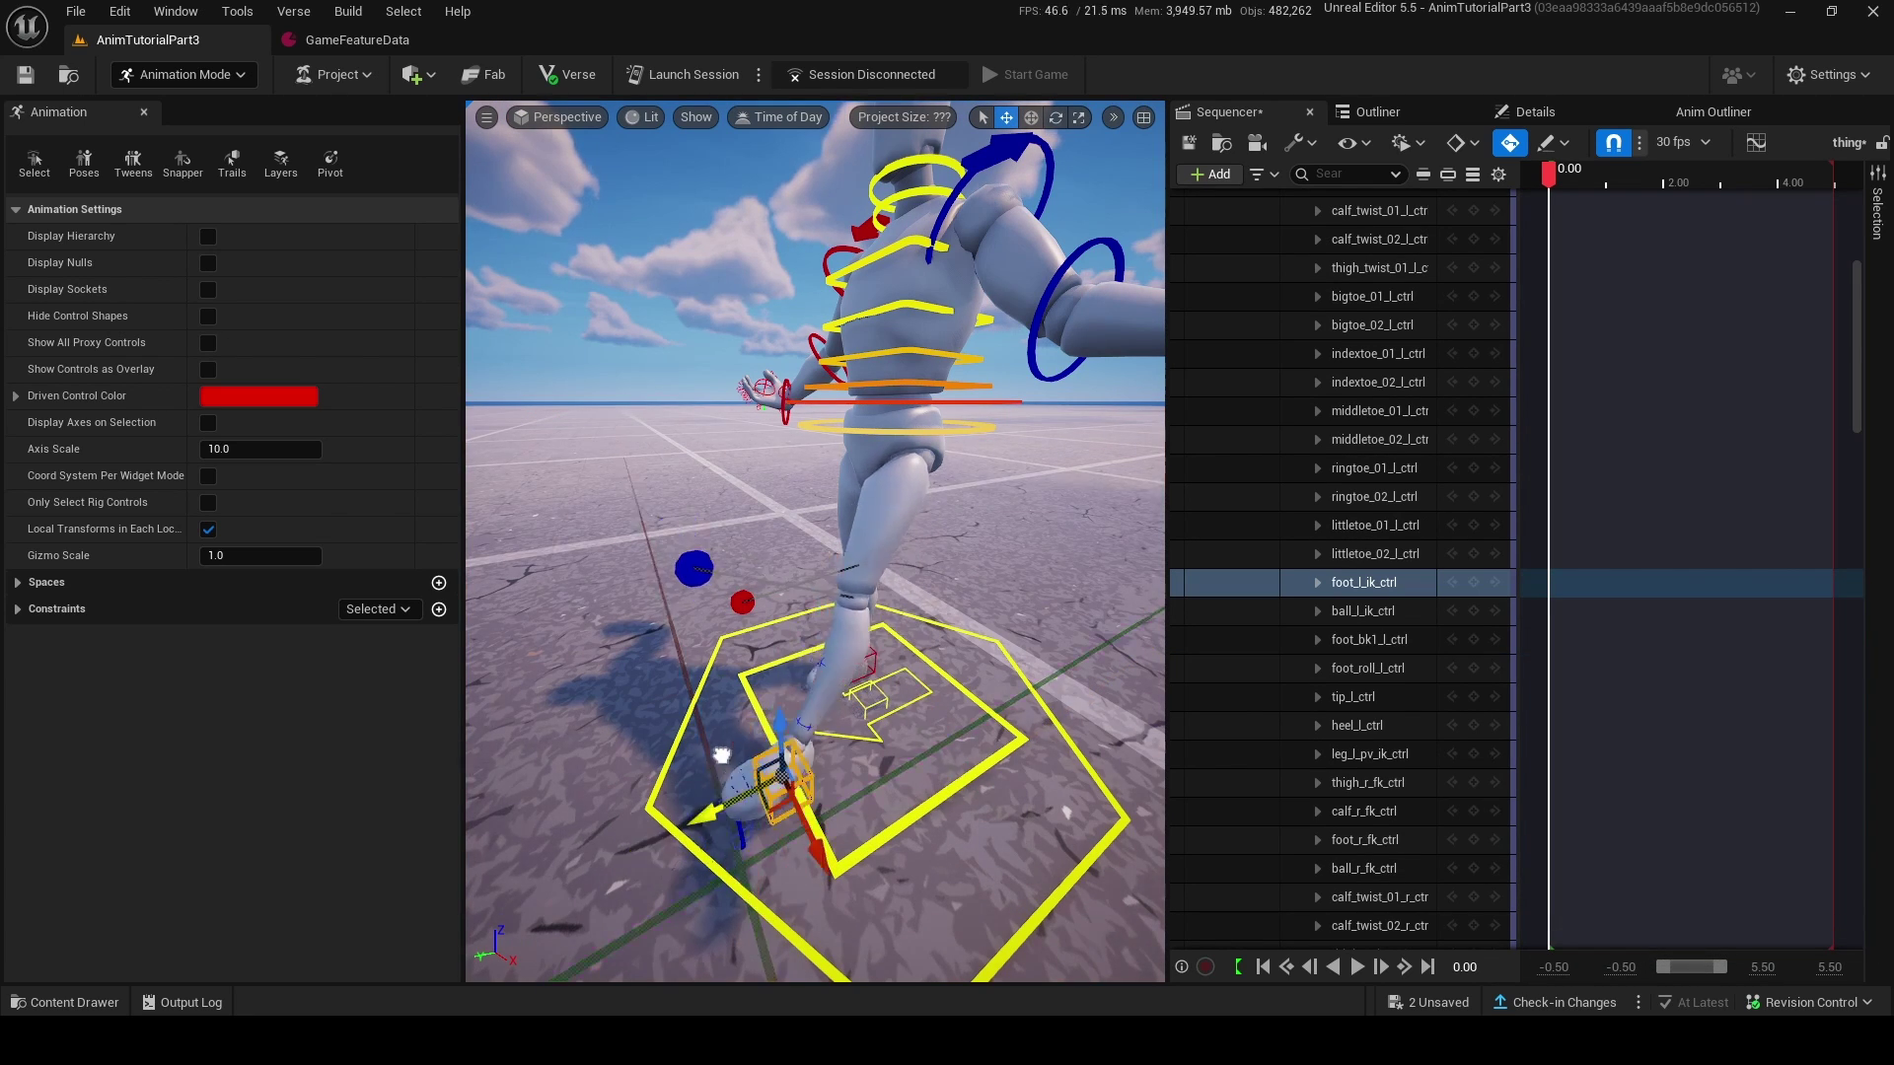
left_click_drag(722, 756, 719, 619)
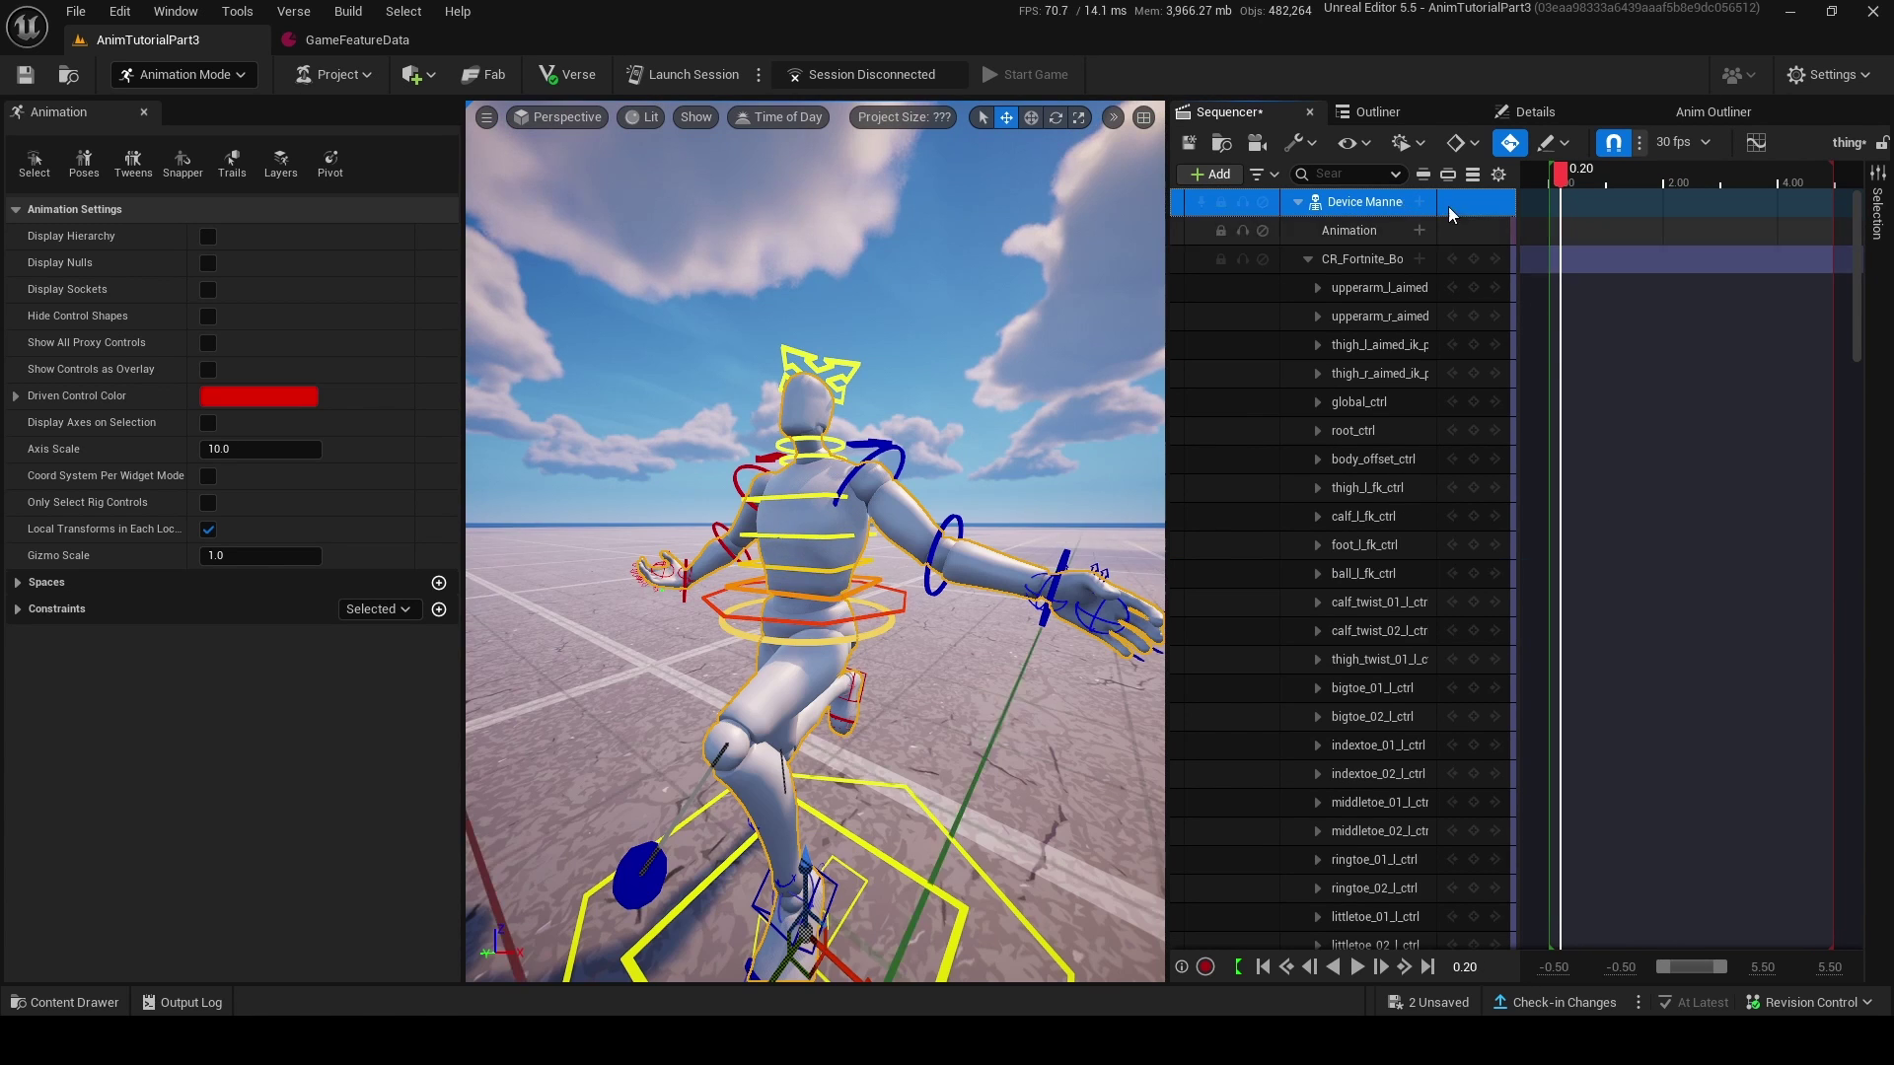
- Add the CR_Fortnite_FaceRig control rig to the Device Mannequin and view its face controls up close
left_click(1420, 202)
mouse_move(1499, 383)
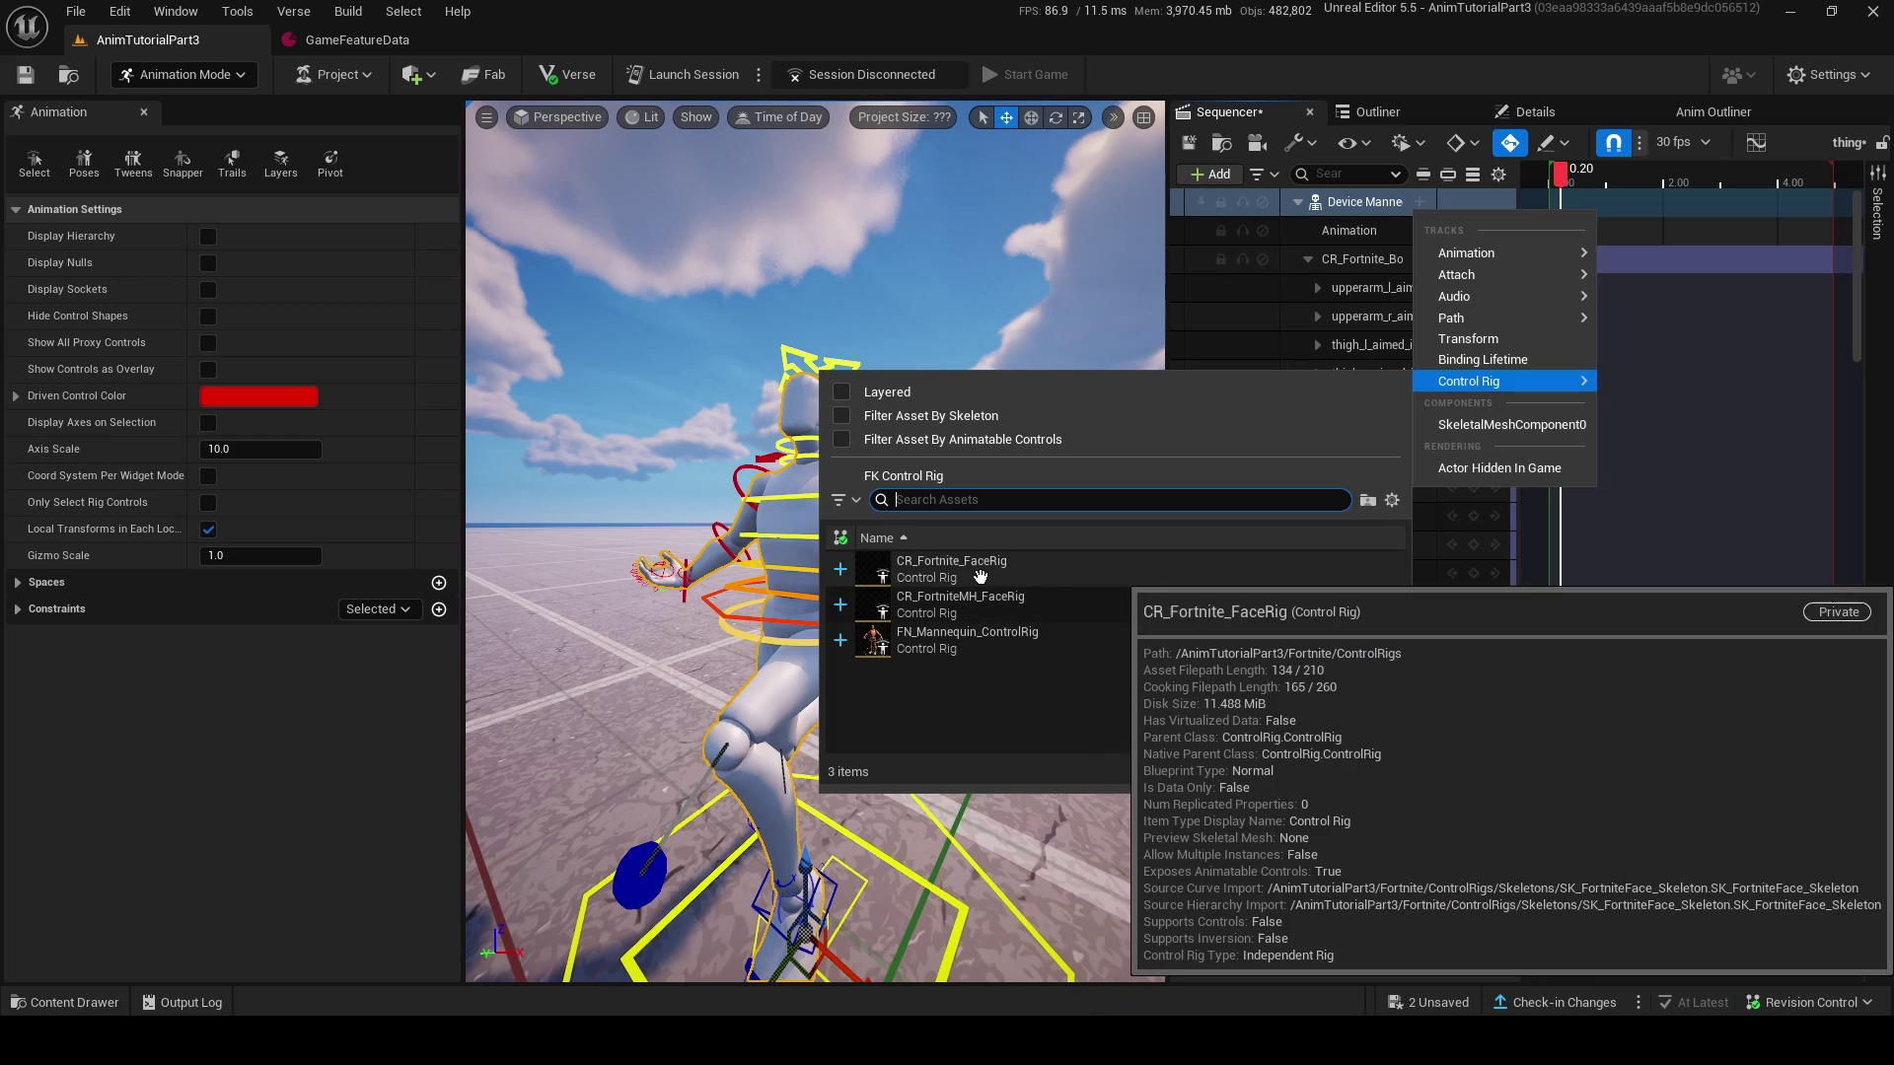
left_click(1044, 575)
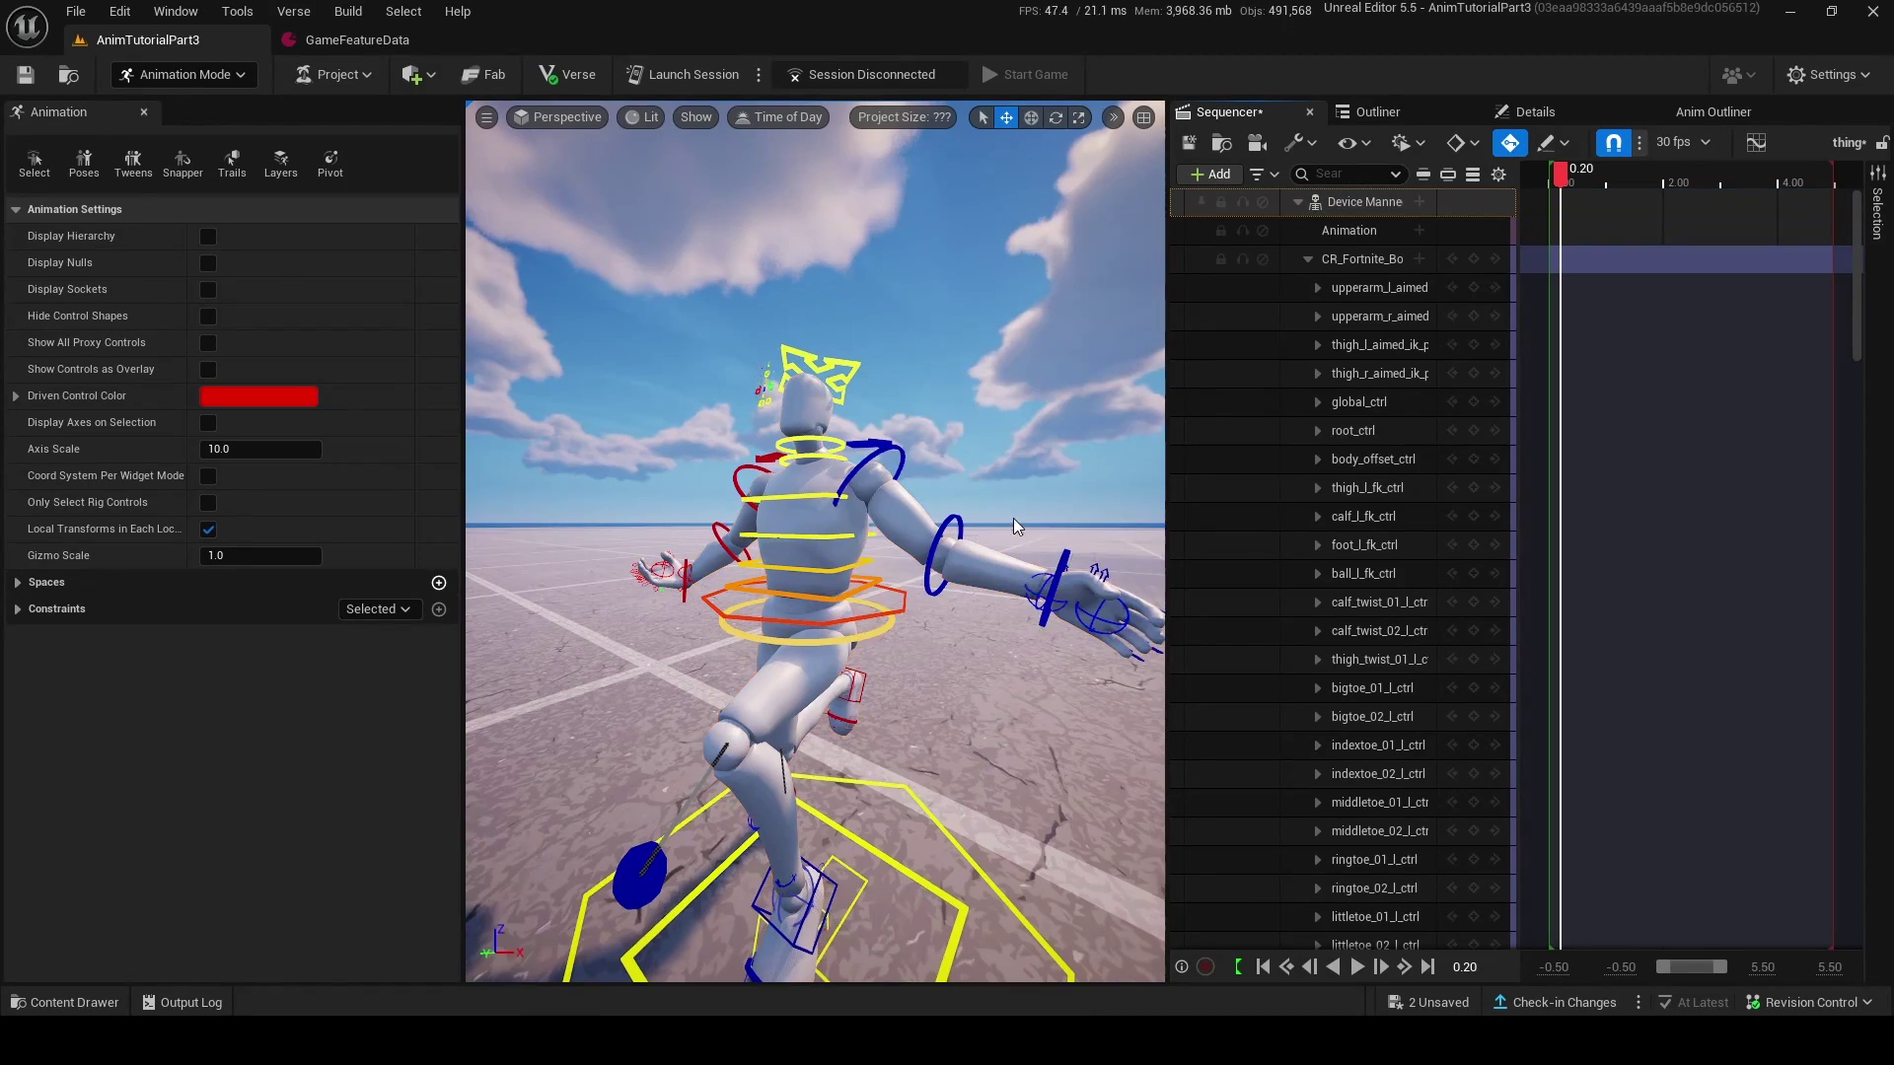
right_click_drag(1014, 518, 840, 570)
left_click_drag(841, 570, 859, 545, "alt")
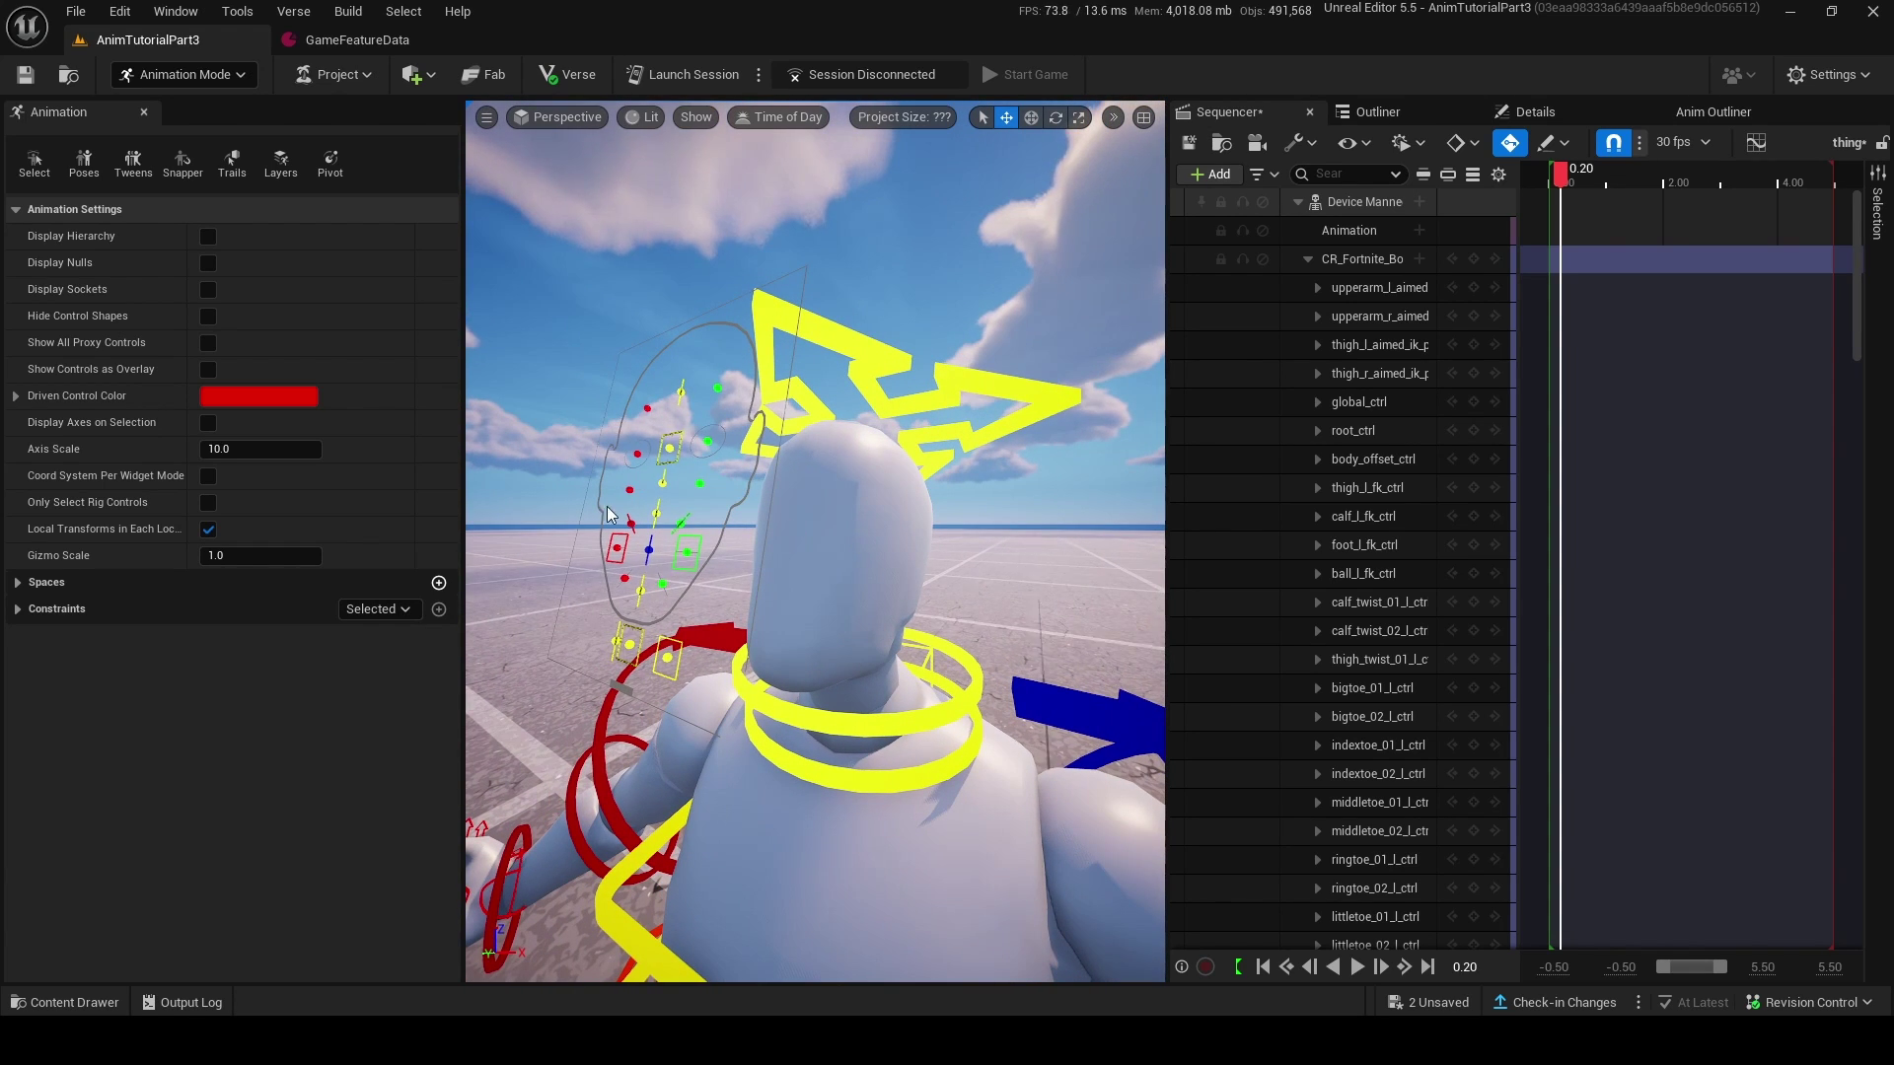
left_click(646, 549)
scroll(1725, 528, "up", 8)
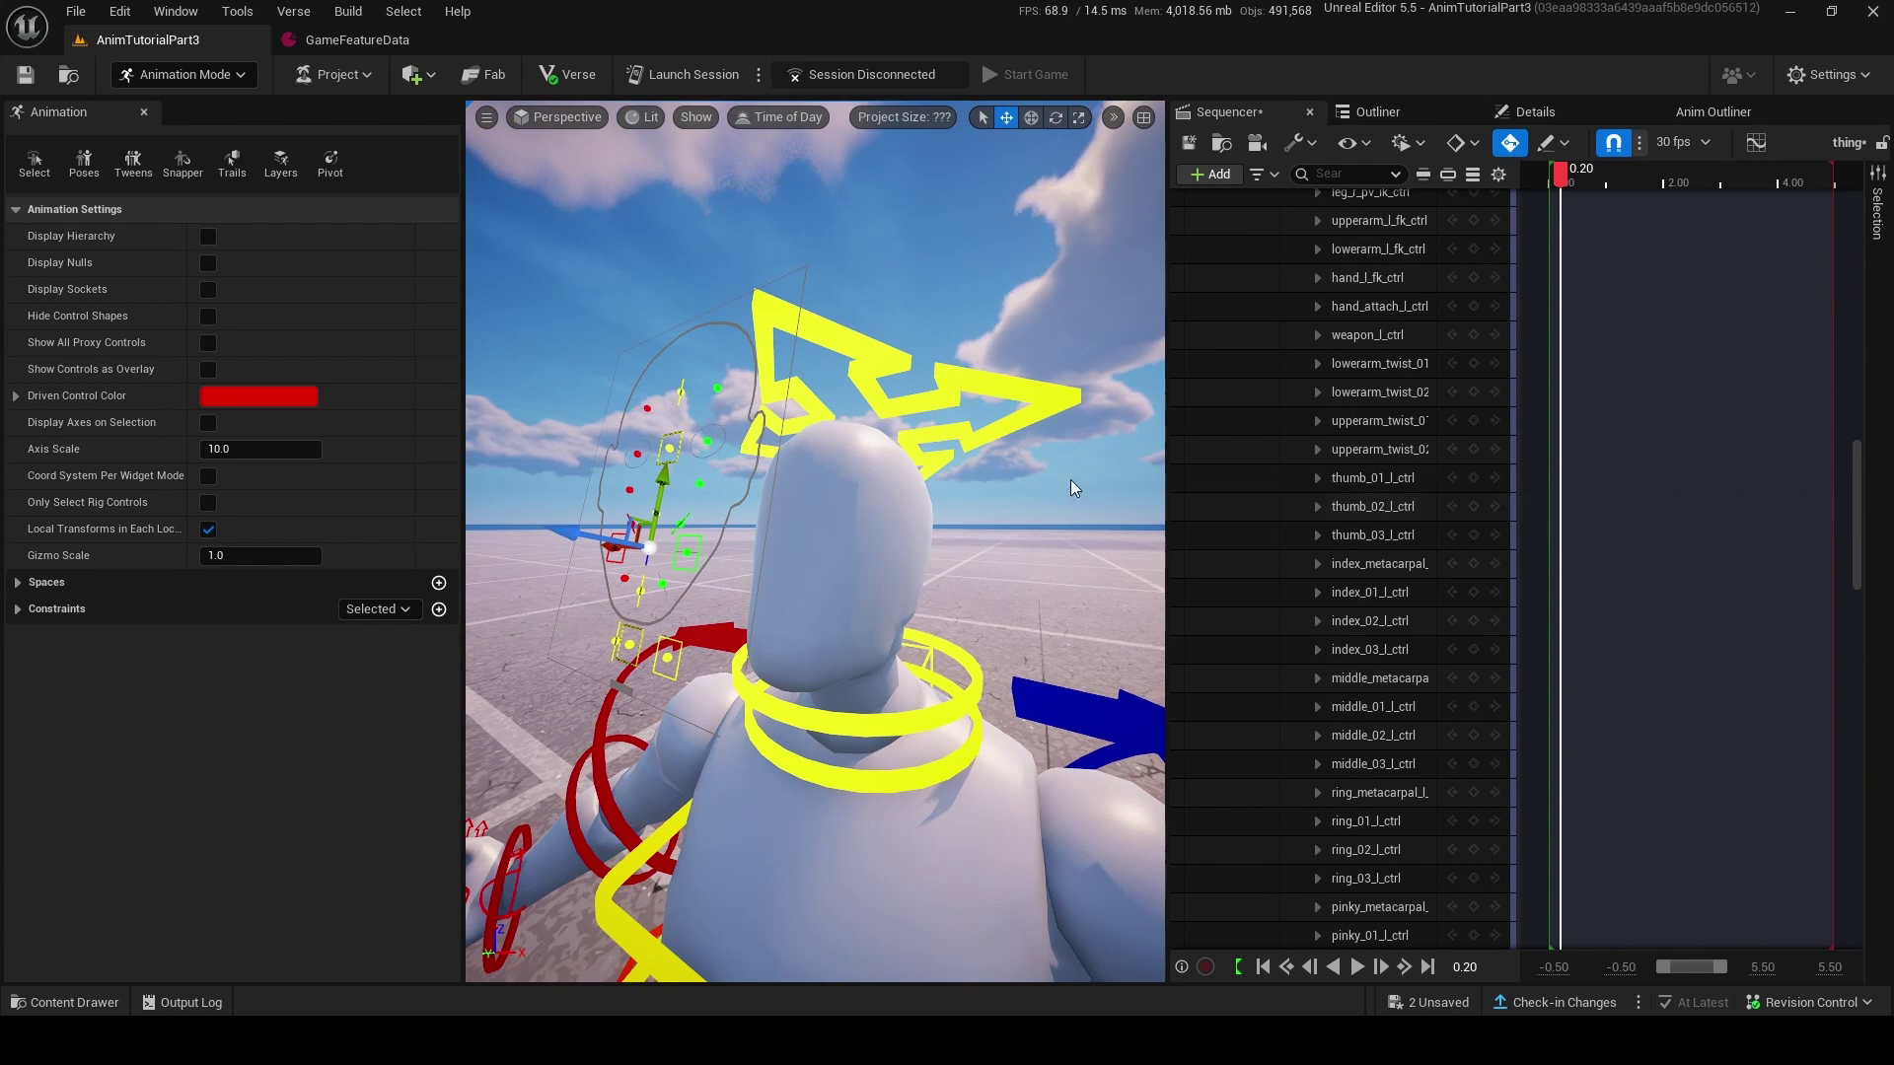
right_click_drag(1069, 483, 1110, 533)
right_click_drag(920, 414, 920, 493)
key("s")
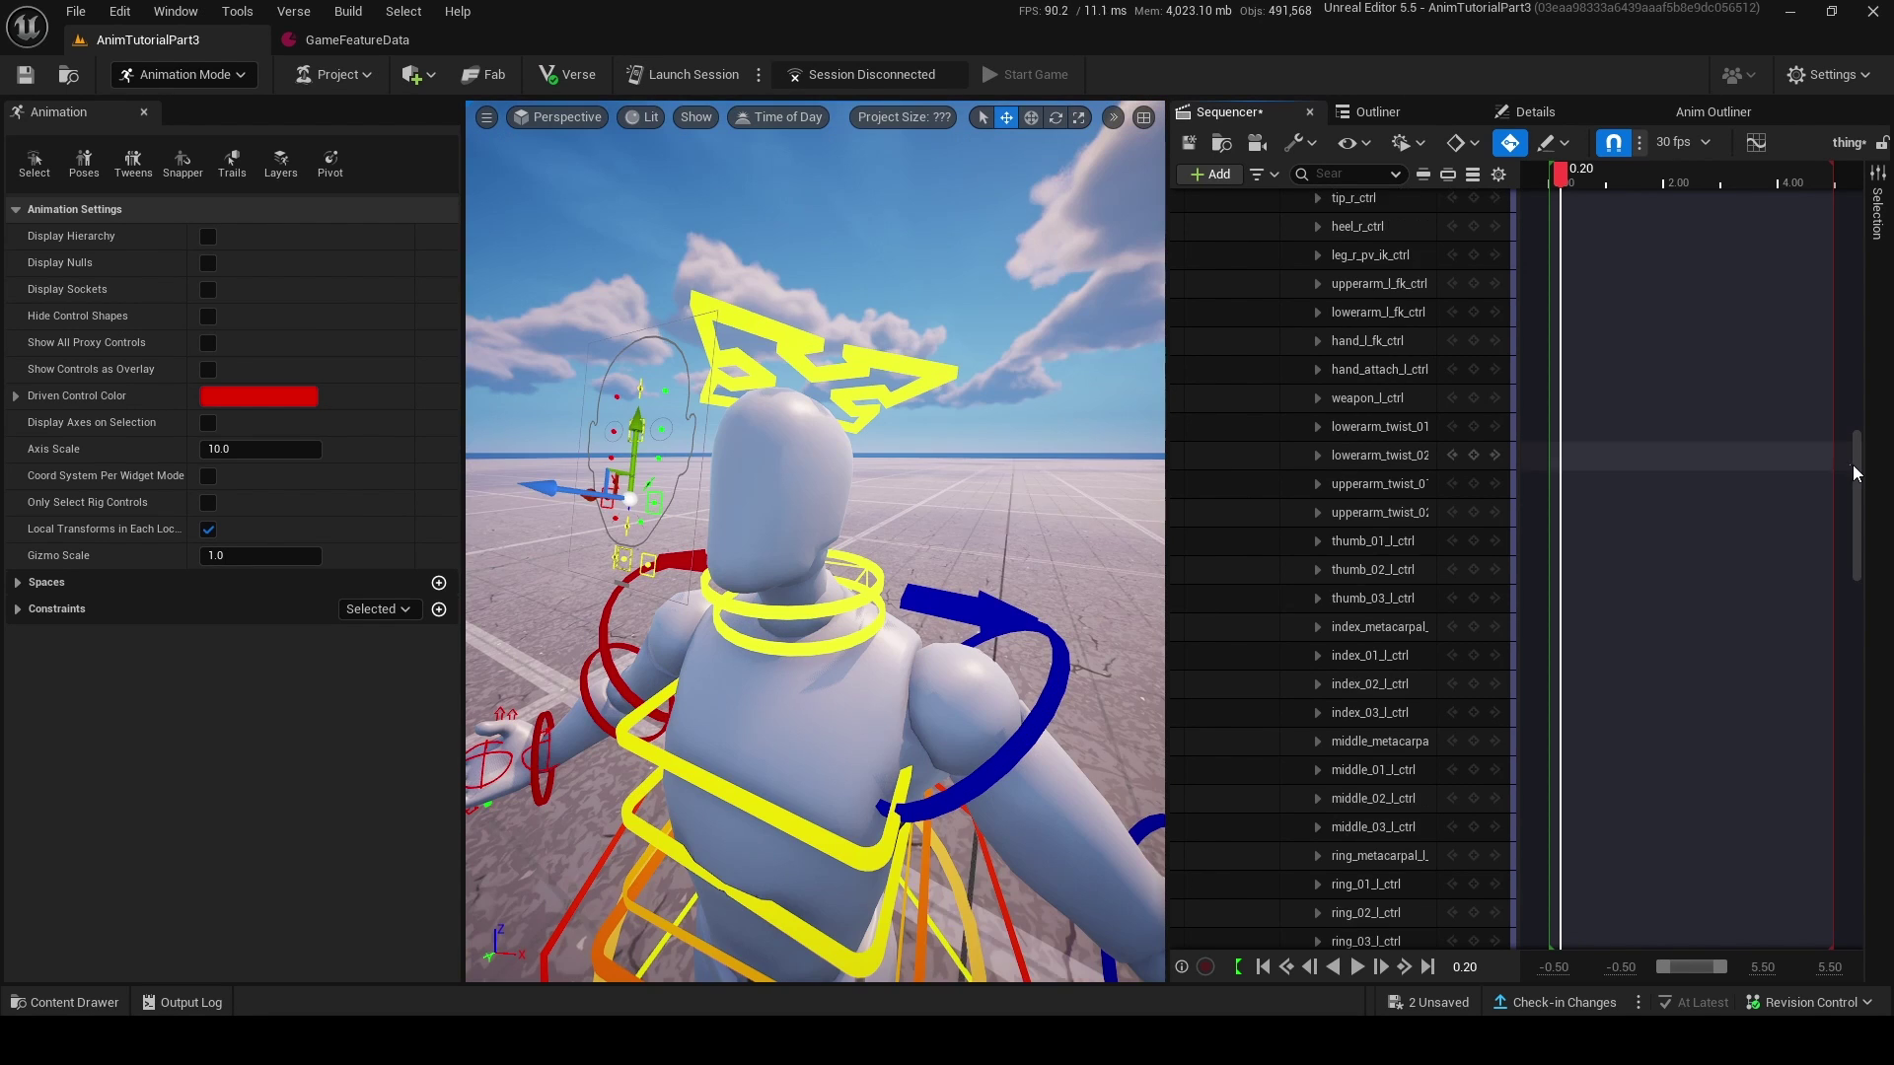
- Delete the Device Mannequin binding from the sequence and remove the mannequin actor from the level
left_click_drag(1853, 474, 1860, 219)
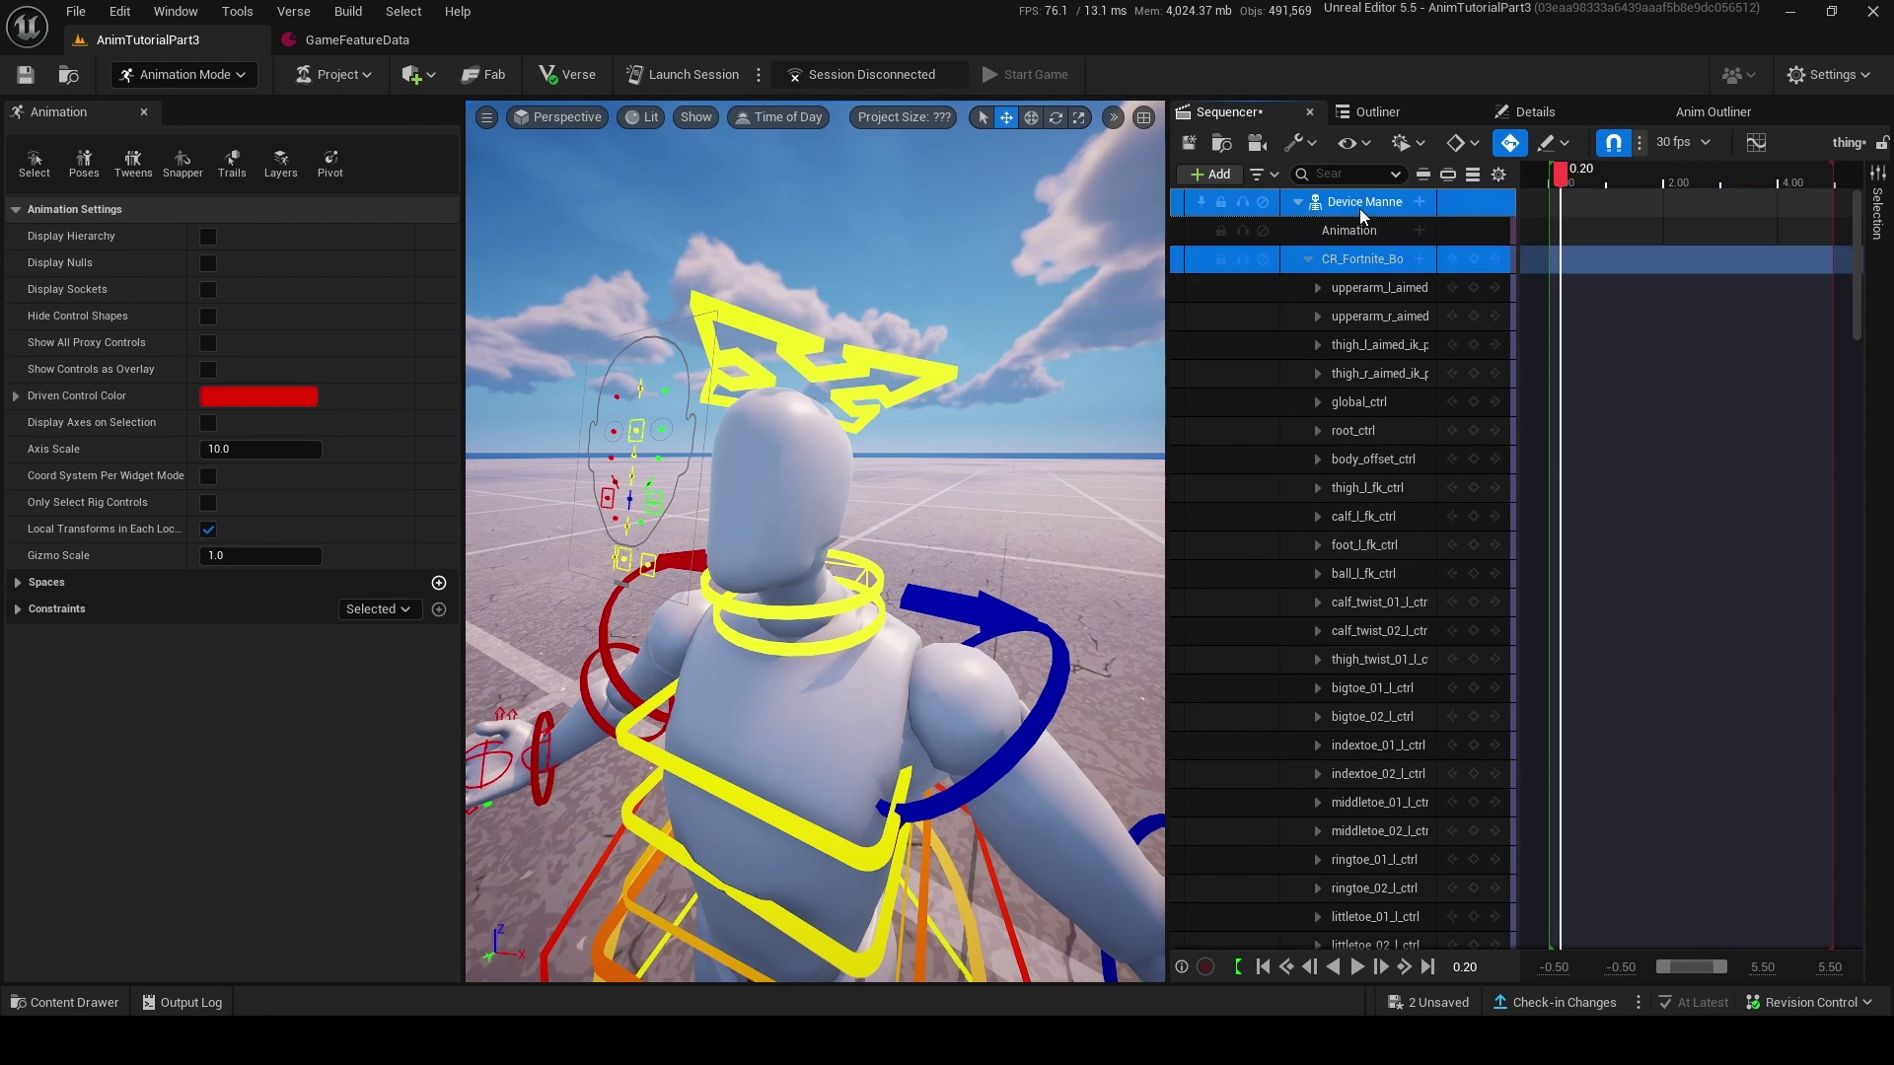
right_click(1361, 216)
left_click(1450, 760)
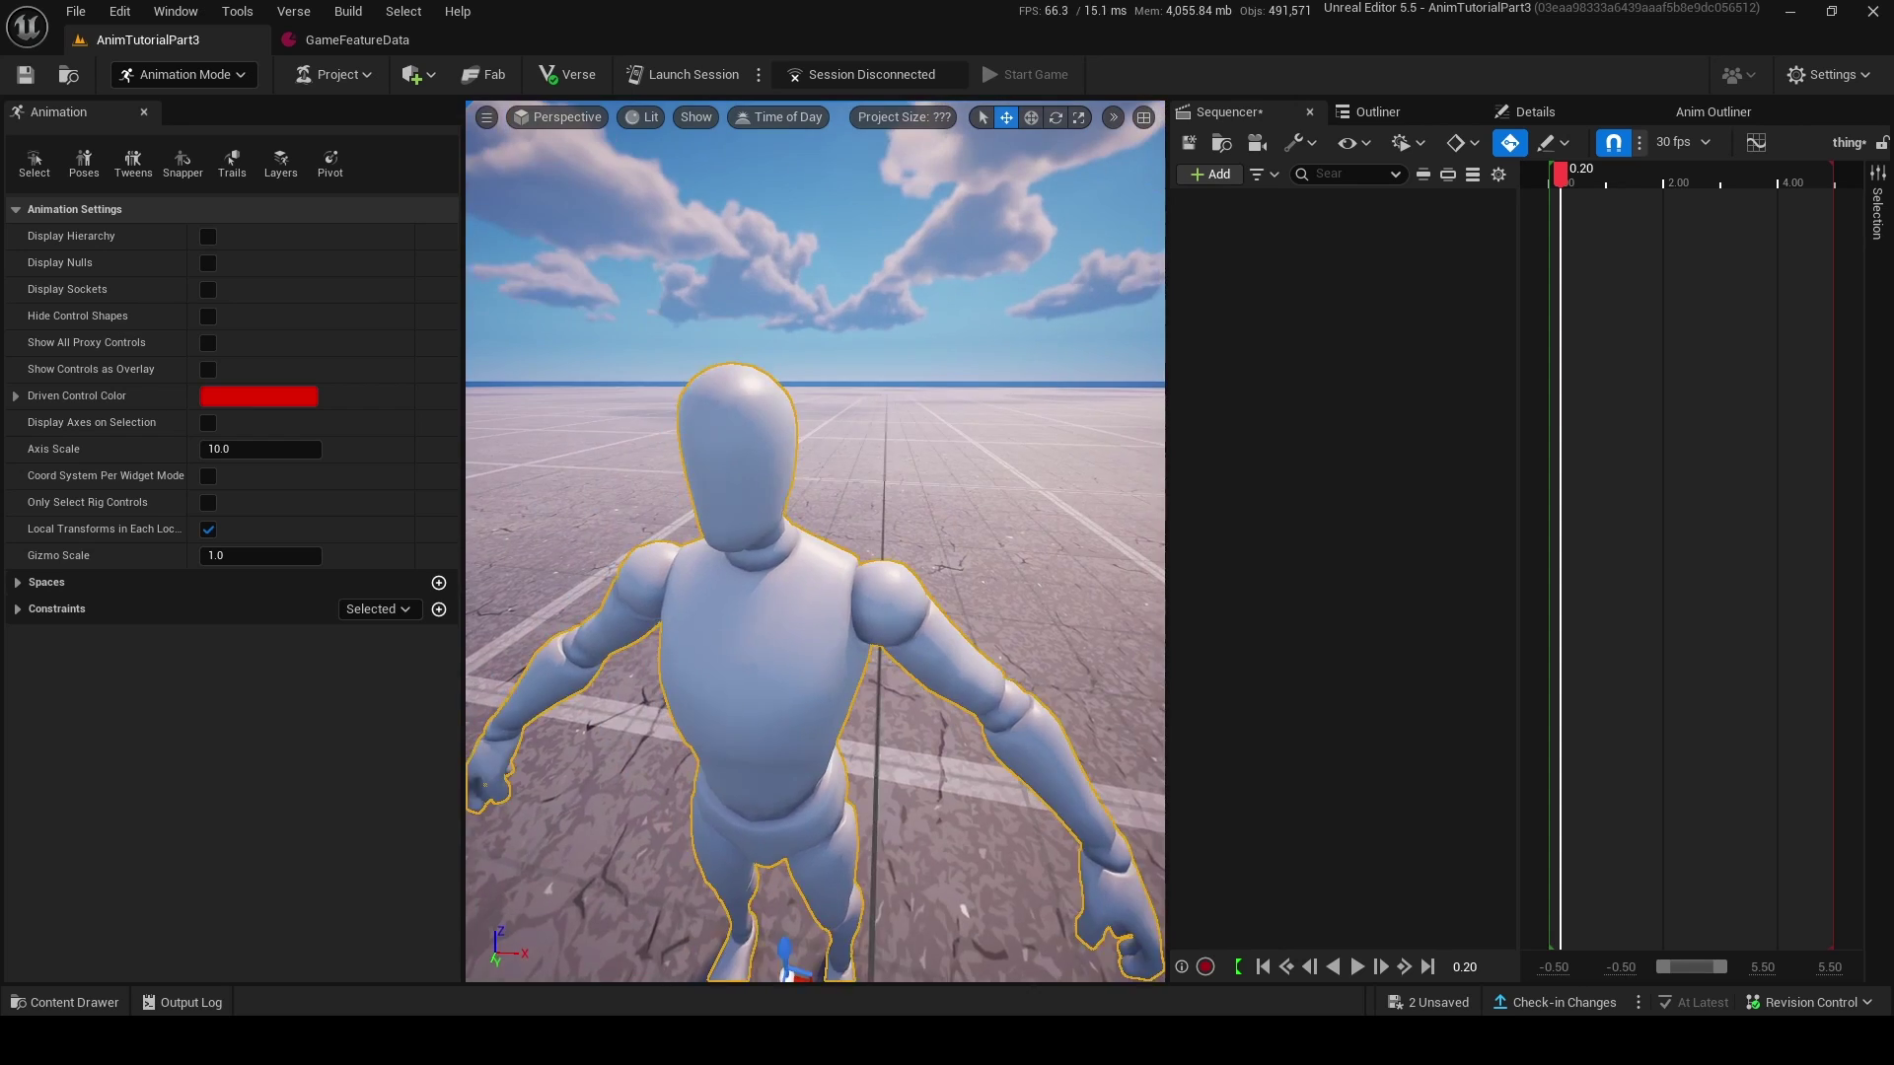
key("s")
right_click_drag(814, 540, 814, 641)
key("Delete")
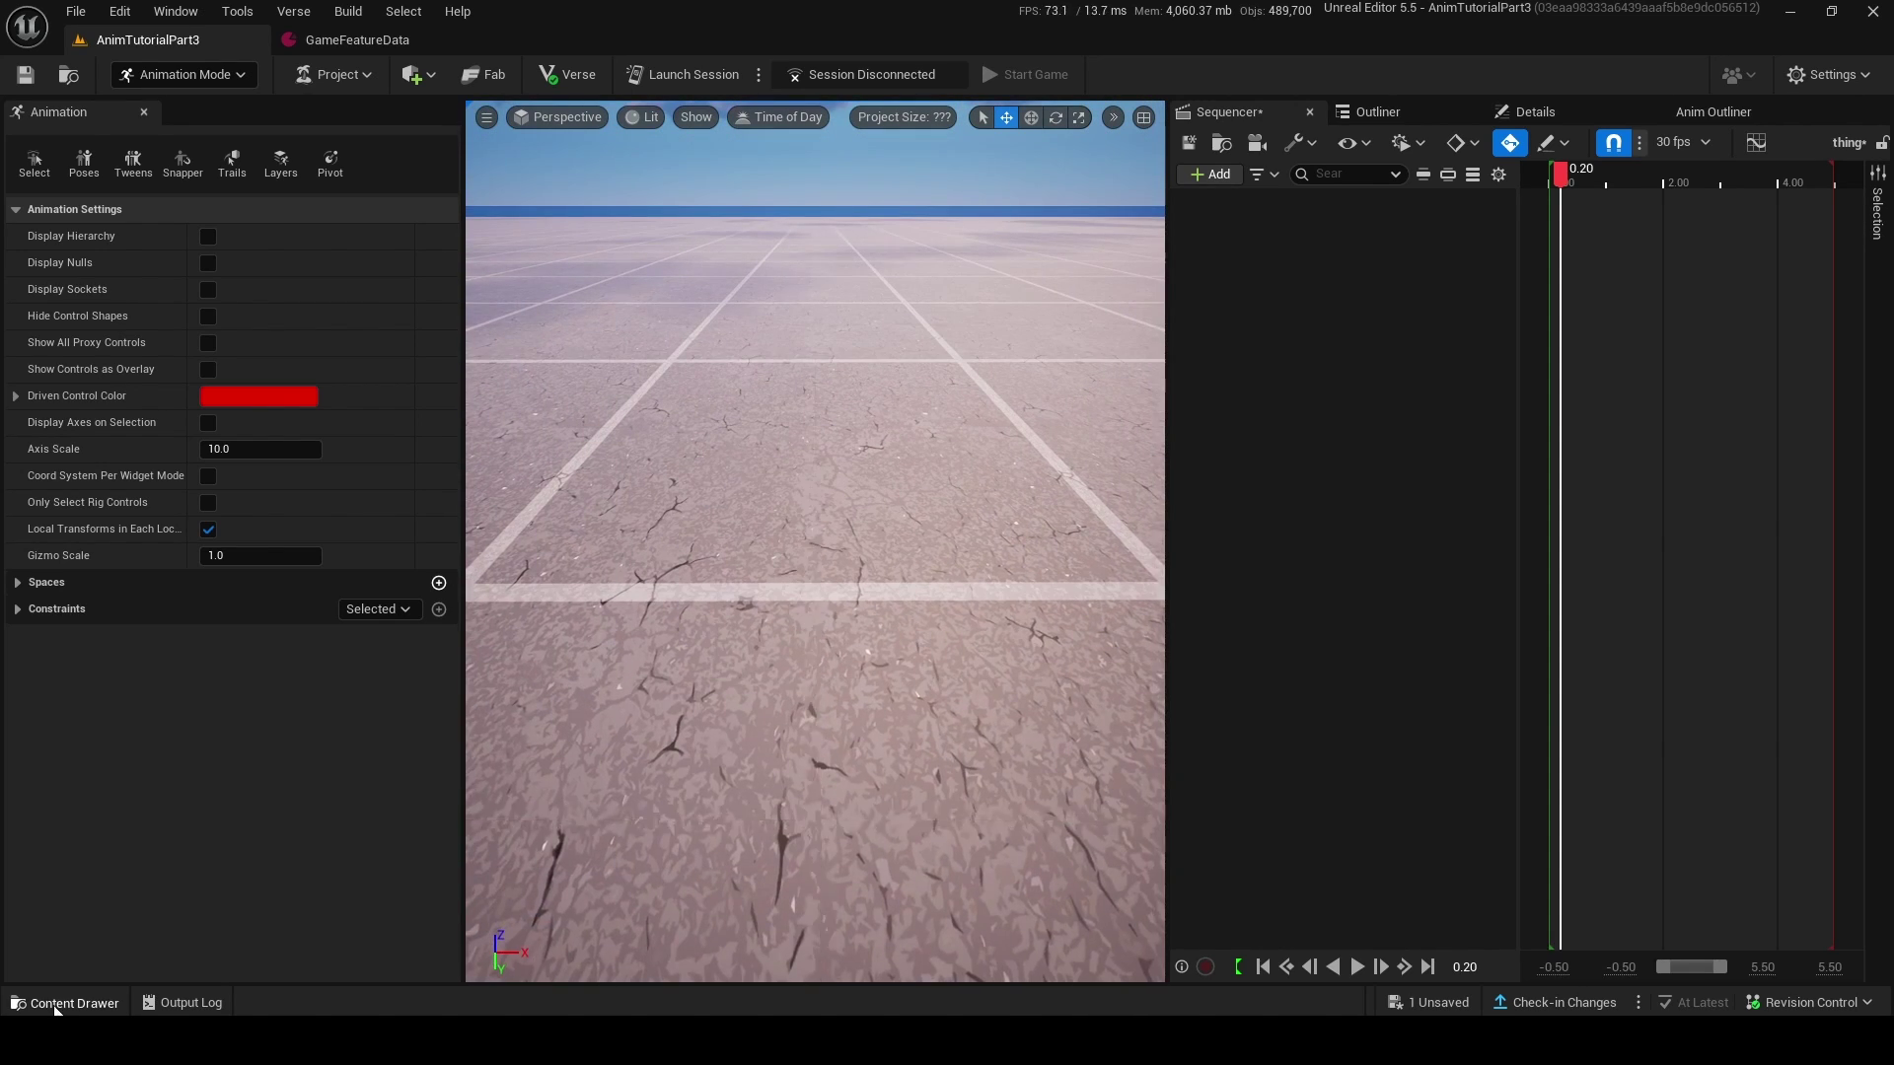
- Search the content for "character device" and place a Character Device in the level
left_click(65, 1003)
type("character device")
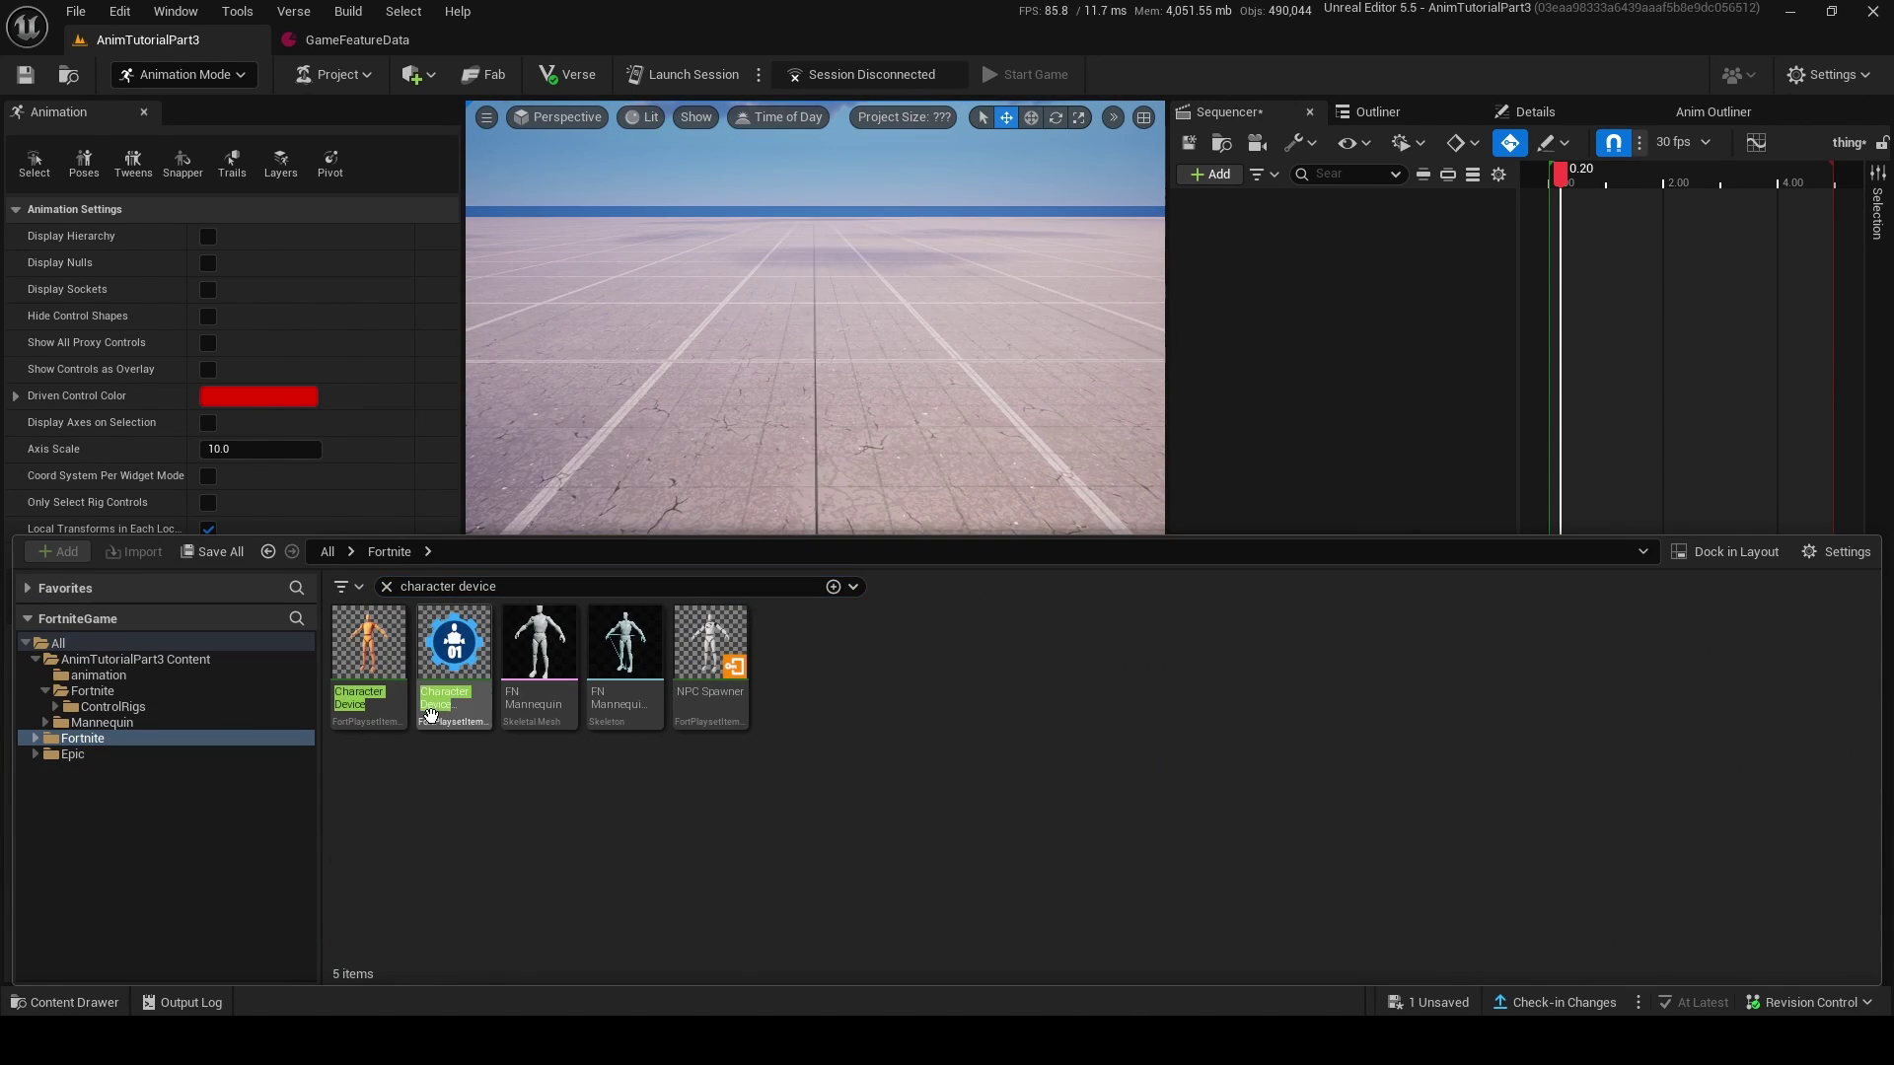
left_click_drag(431, 714, 750, 567)
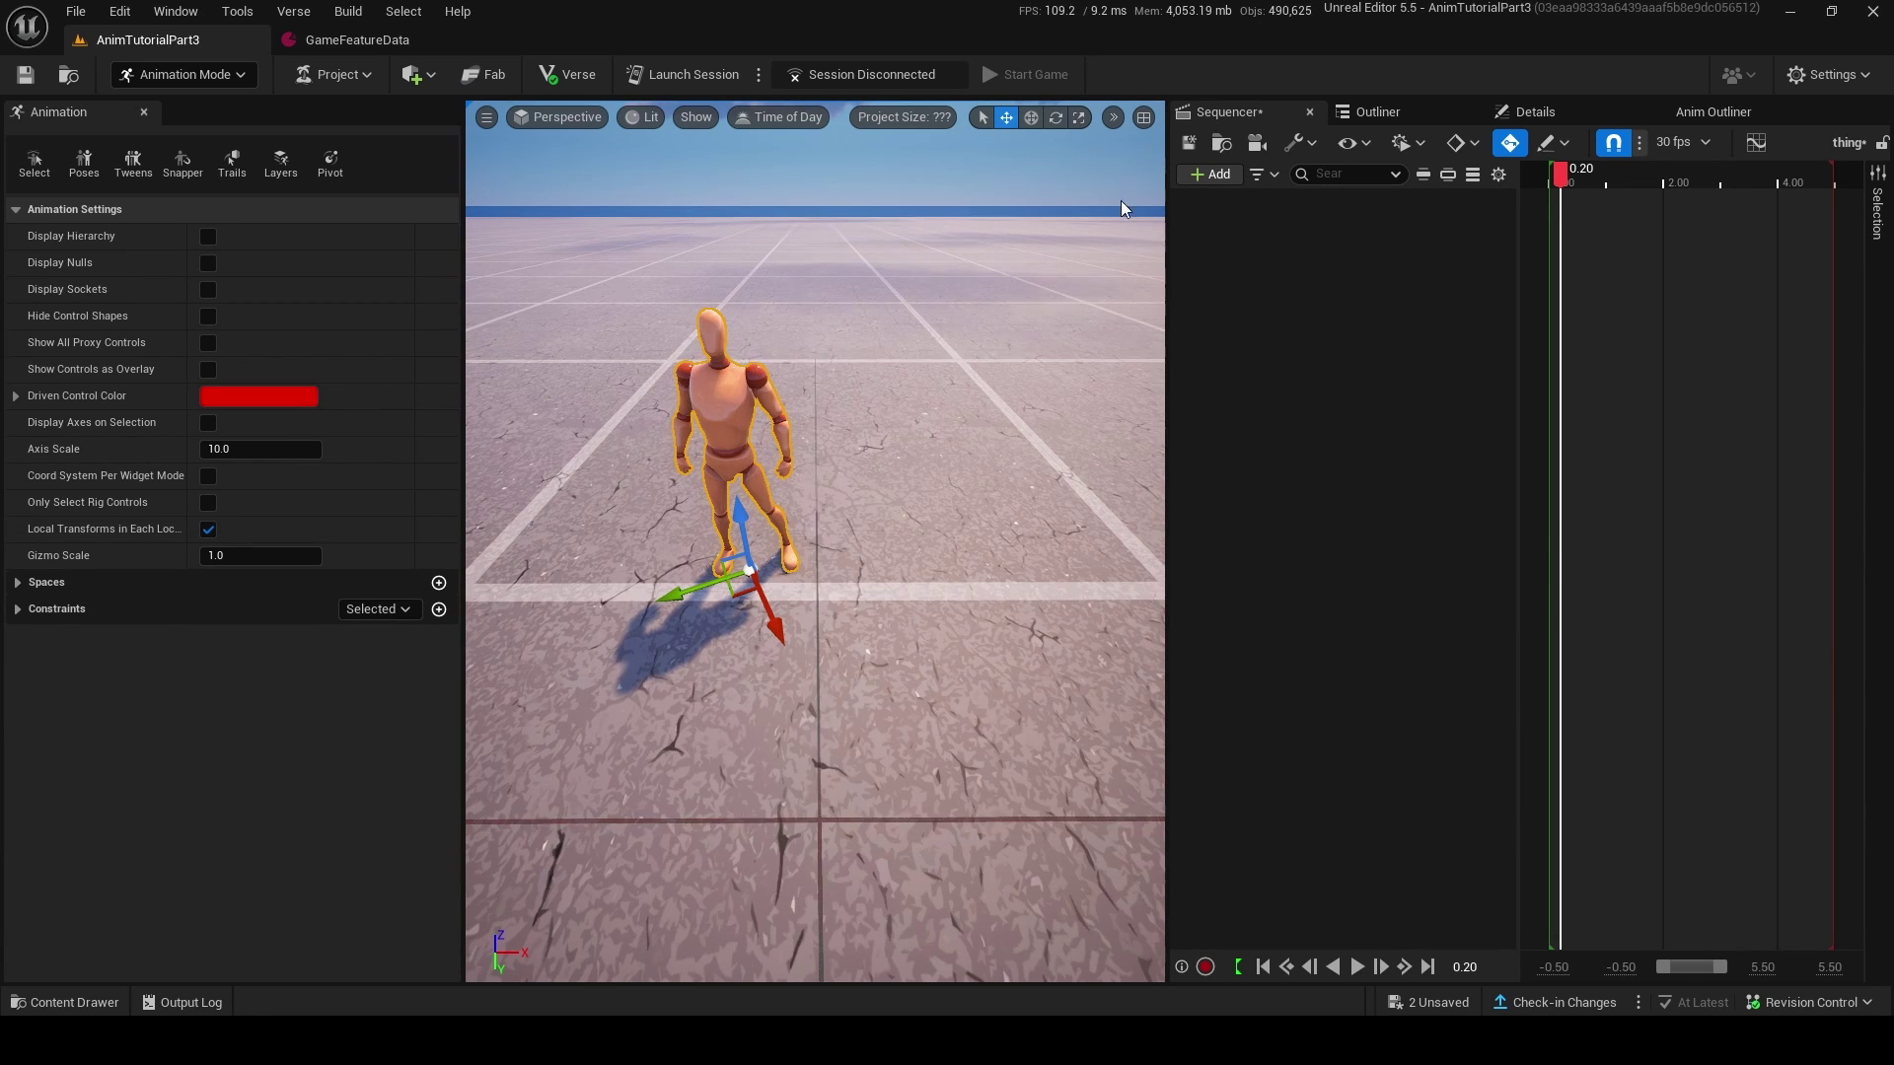
- Add the Character Device to the sequence and give it the Fortnite body control rig
left_click(1210, 174)
mouse_move(1272, 248)
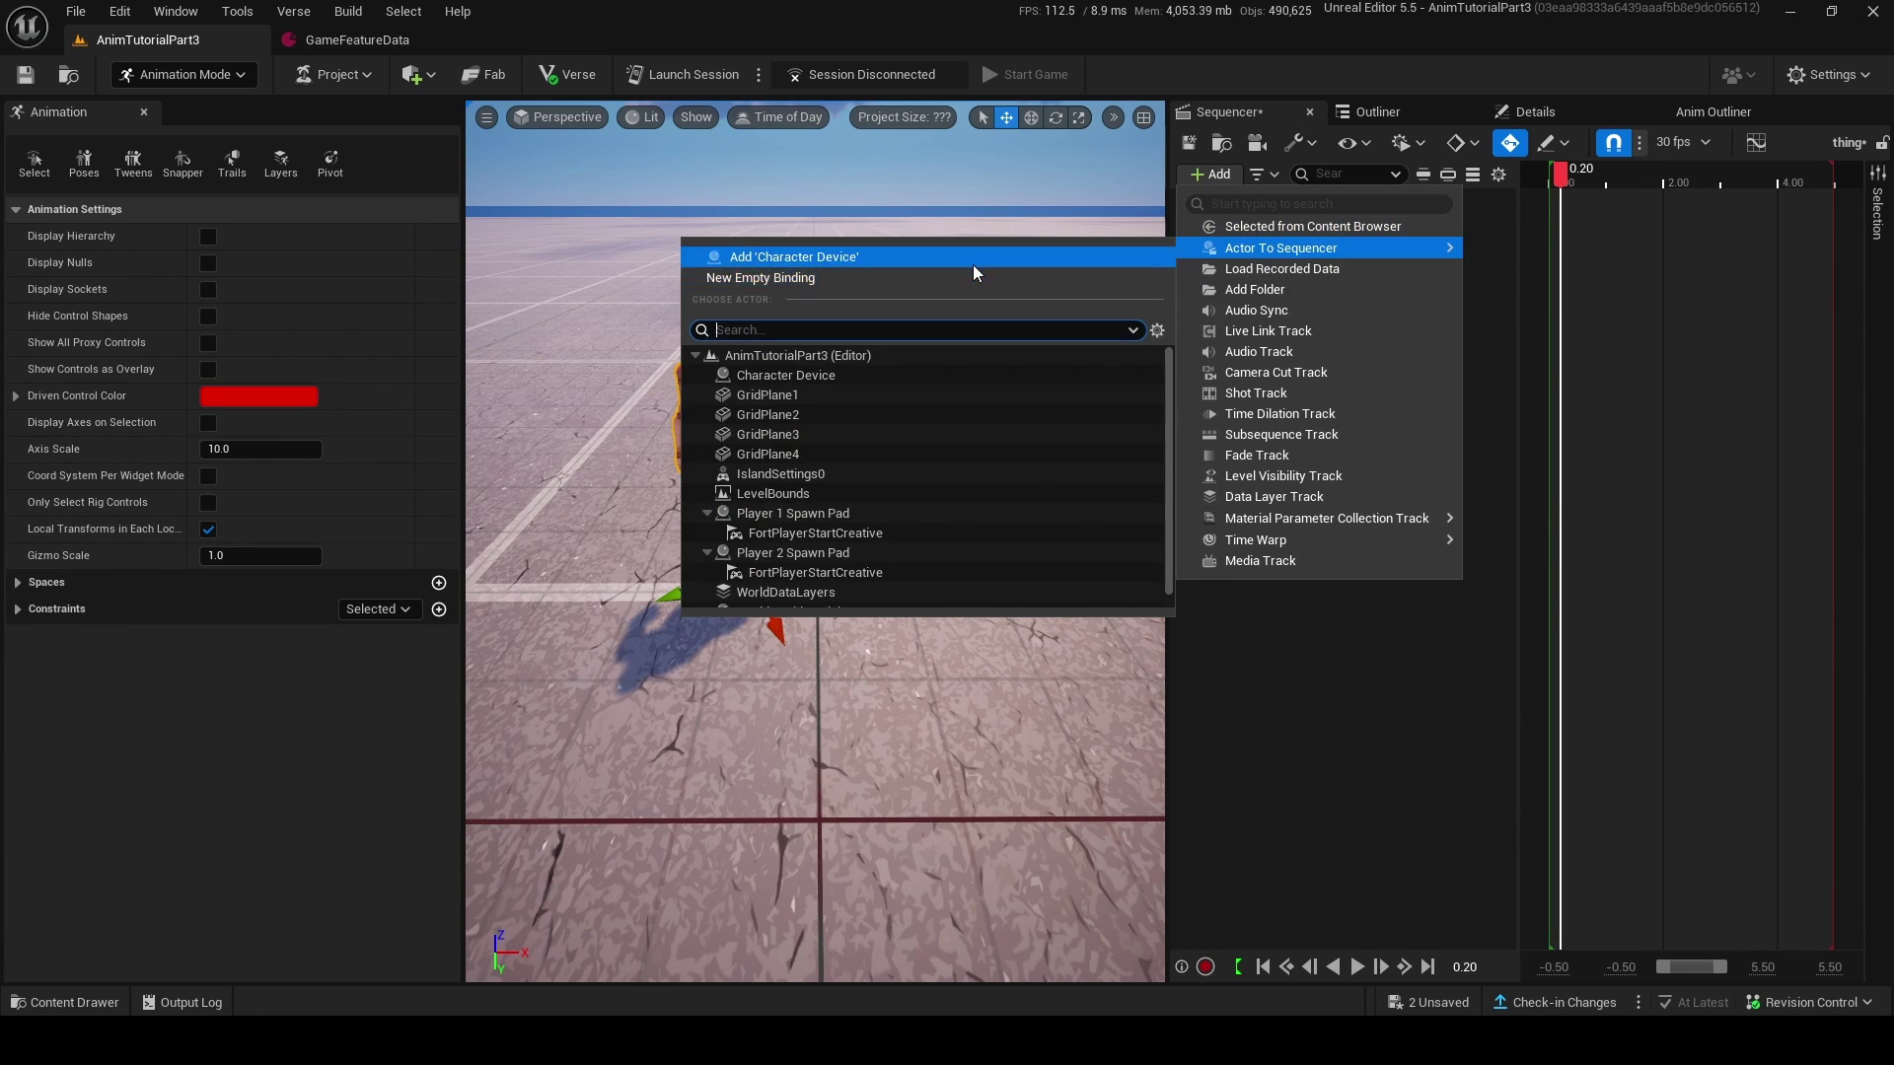
left_click(973, 264)
left_click(1418, 201)
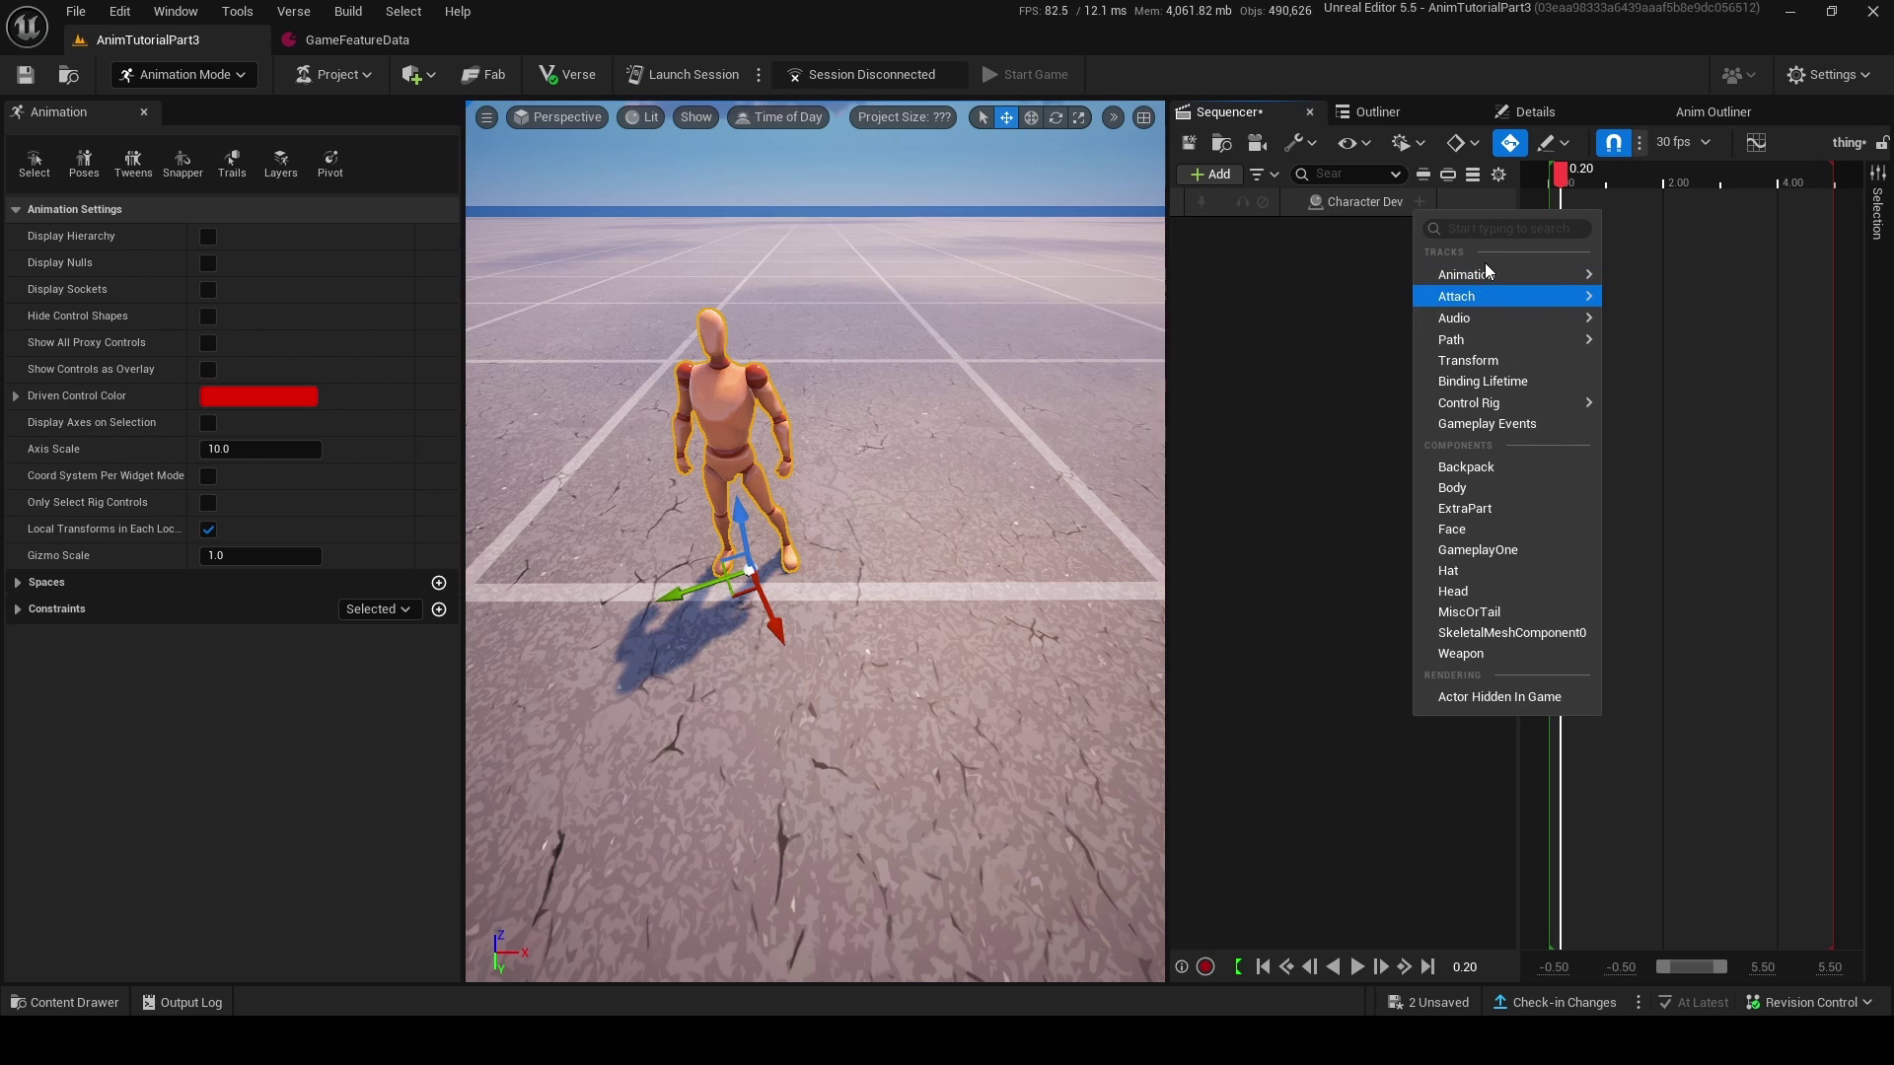
mouse_move(1492, 404)
left_click(977, 589)
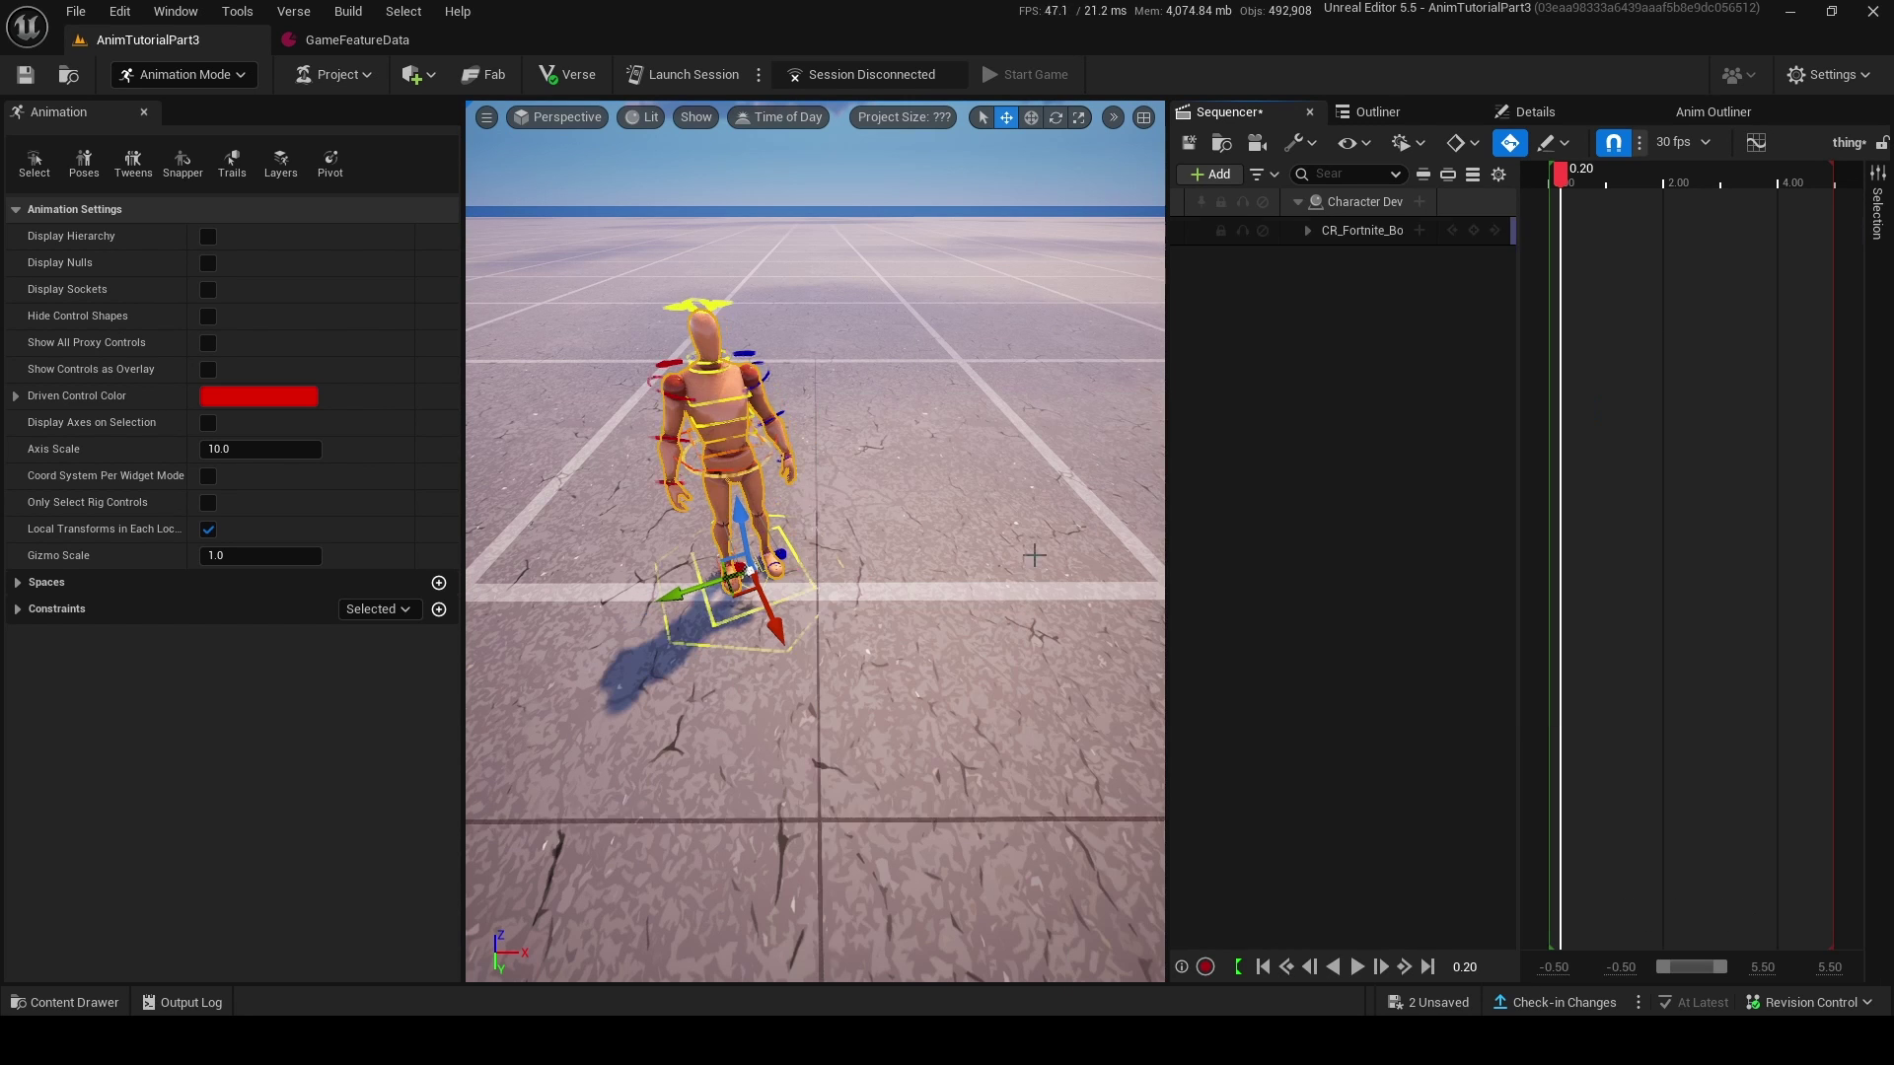
- Add the CR_Fortnite_FaceRig control rig to the Character Device and frame its head
left_click(1419, 202)
mouse_move(1515, 399)
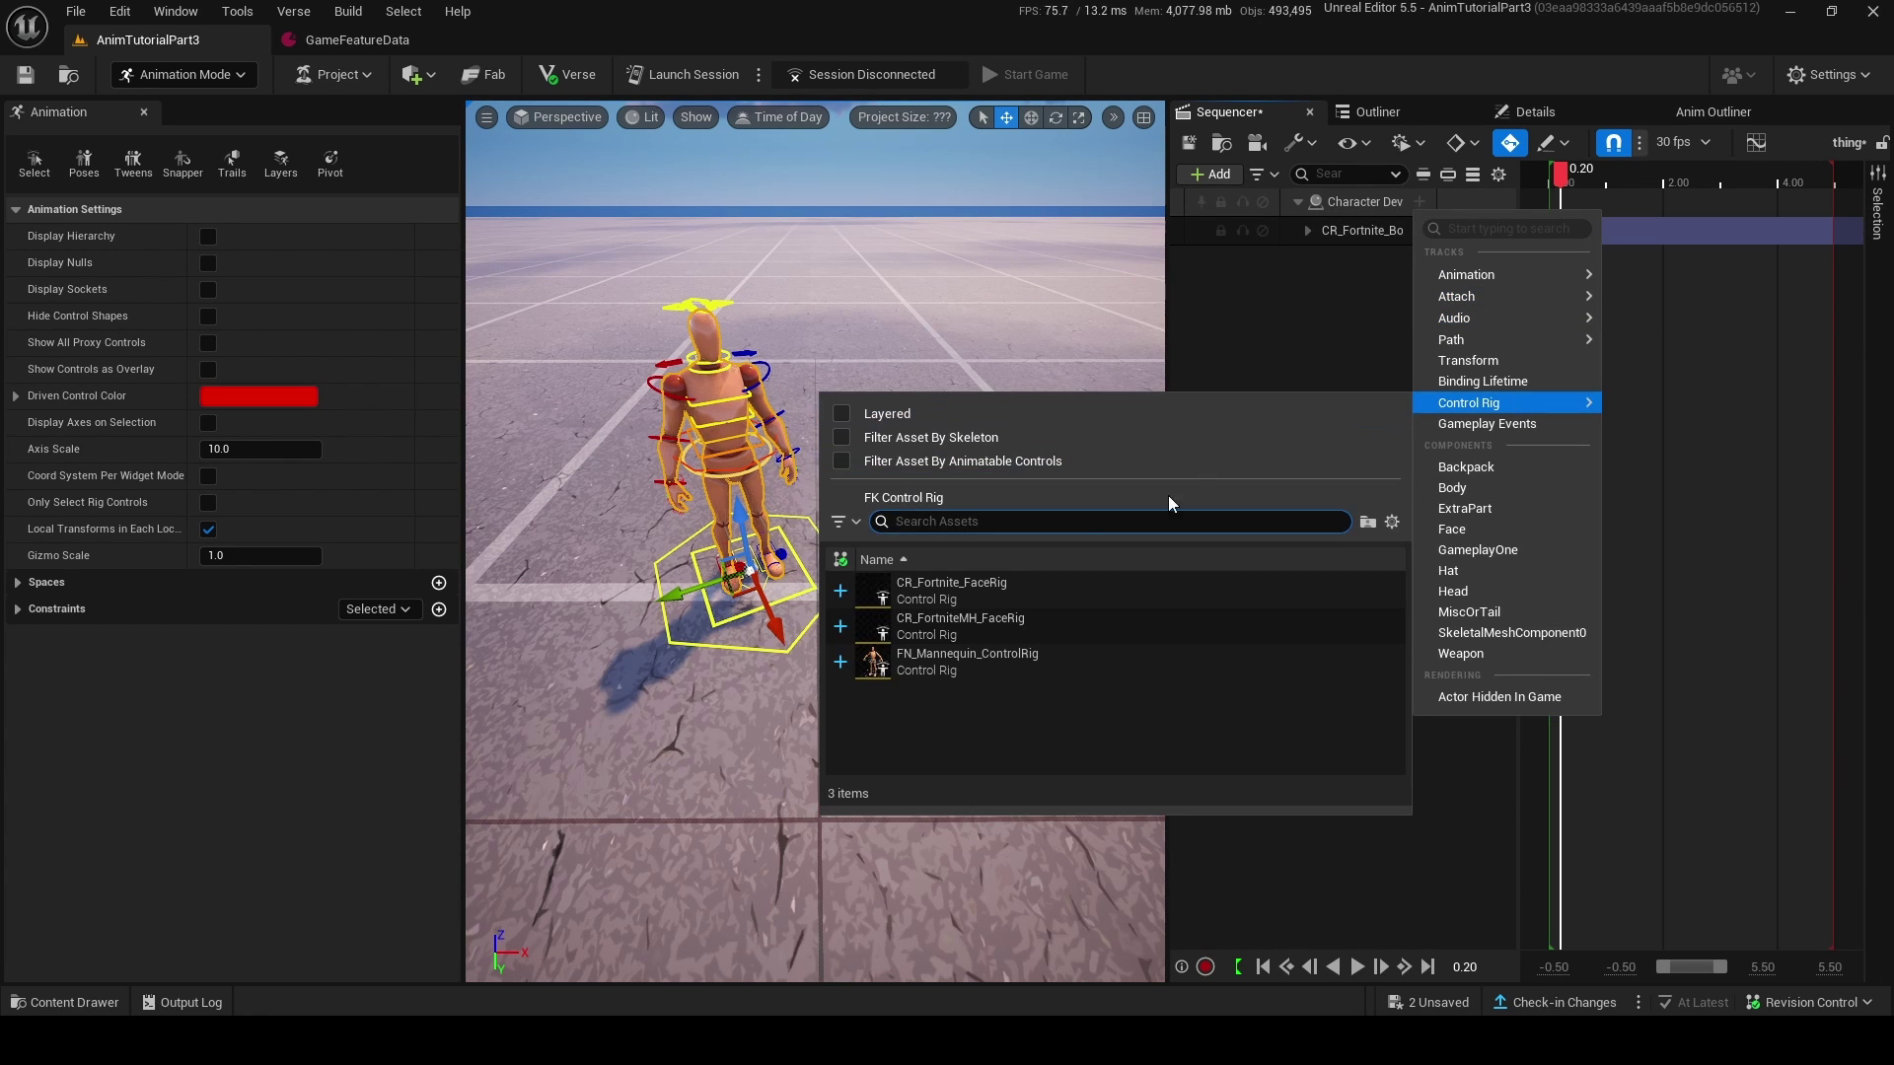
left_click(981, 586)
key("f")
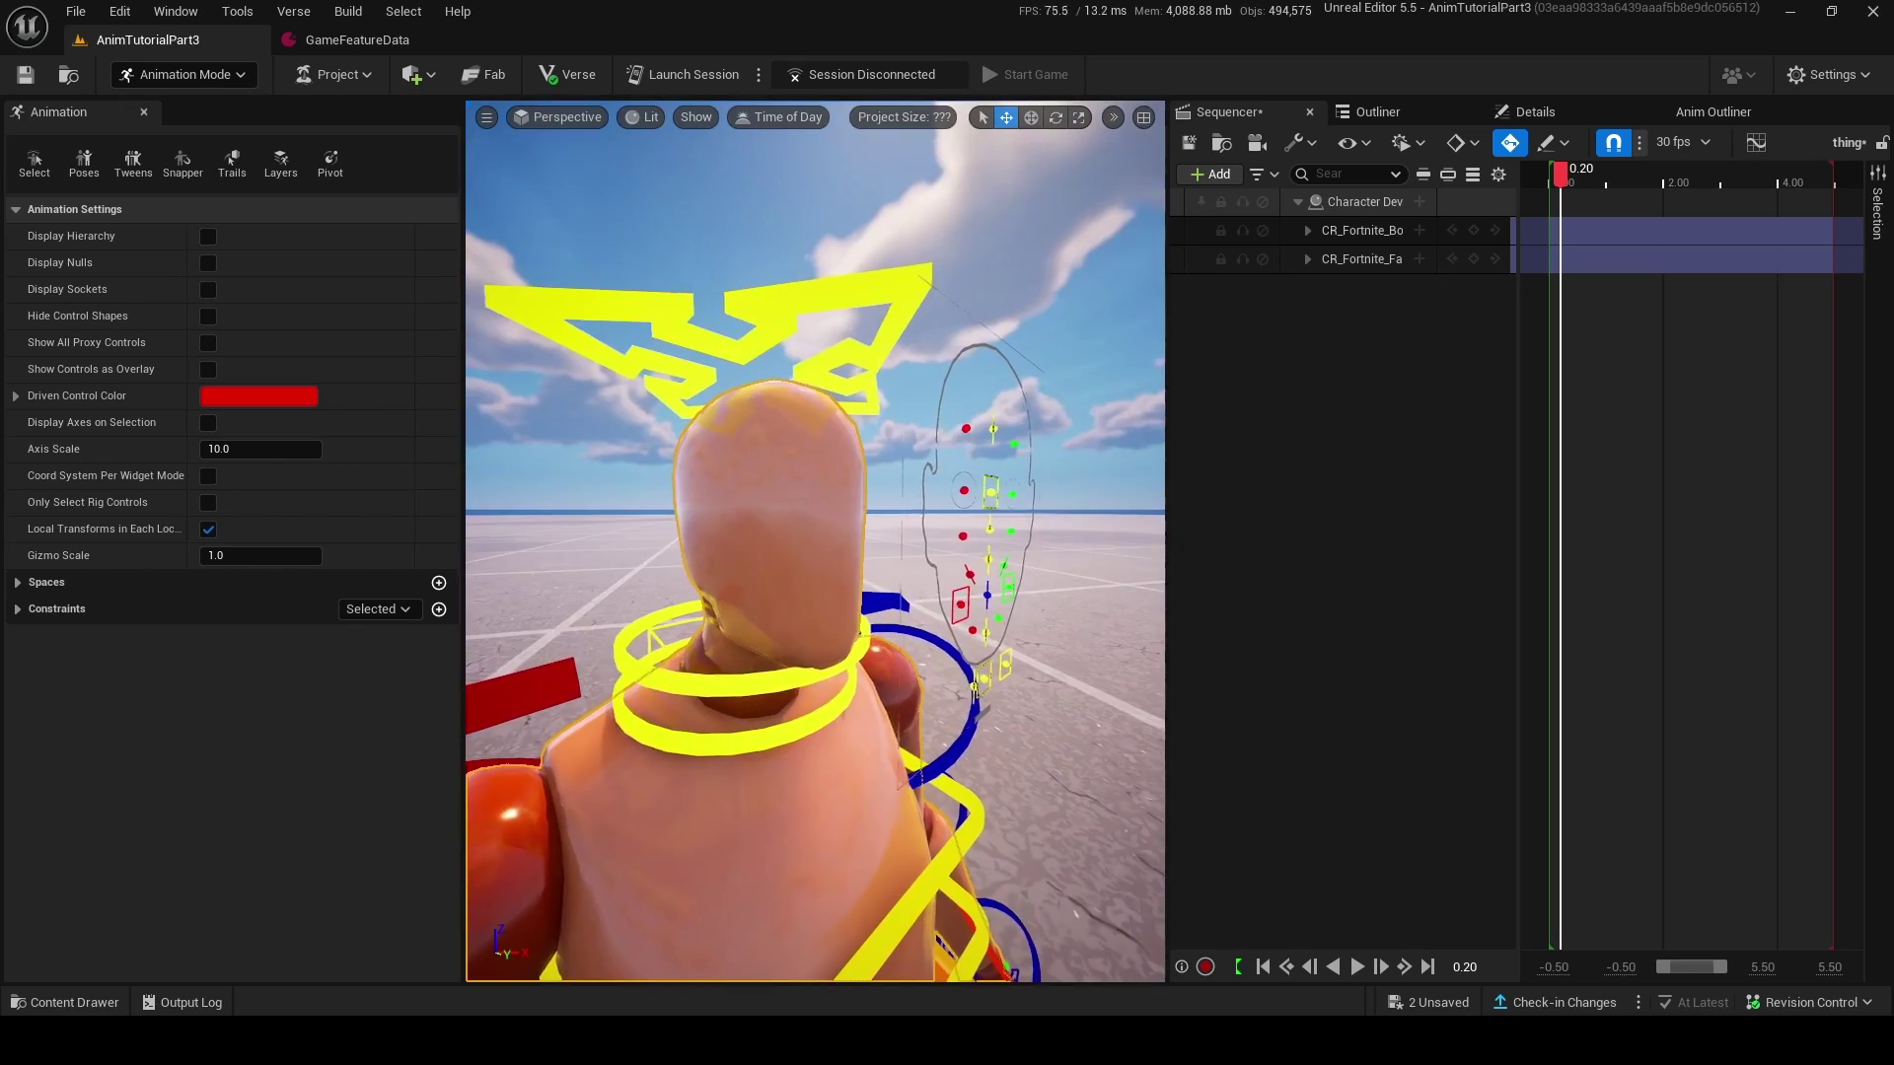
right_click_drag(831, 530, 877, 508)
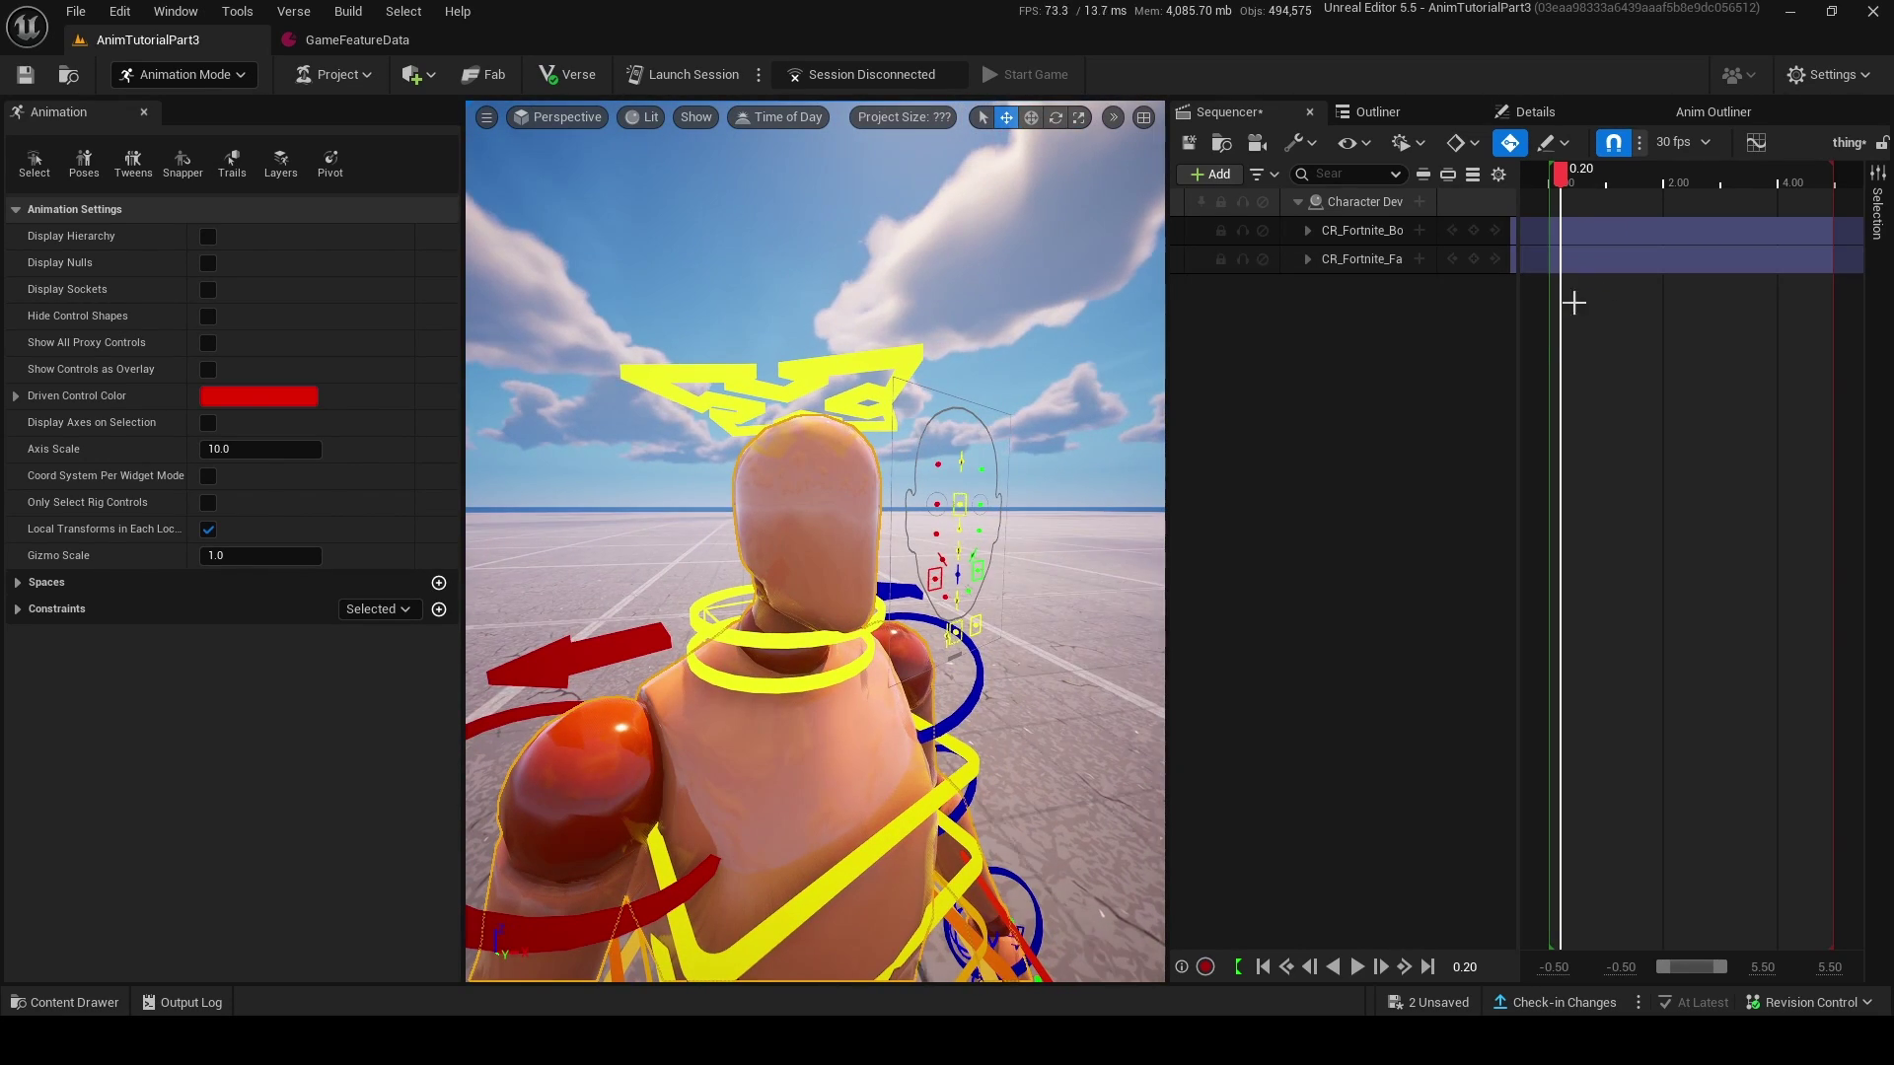
- Set the Character Device's character to CID_883_Athena_Commando_M_ChOneJonesy
left_click(1534, 111)
right_click_drag(878, 508, 878, 592)
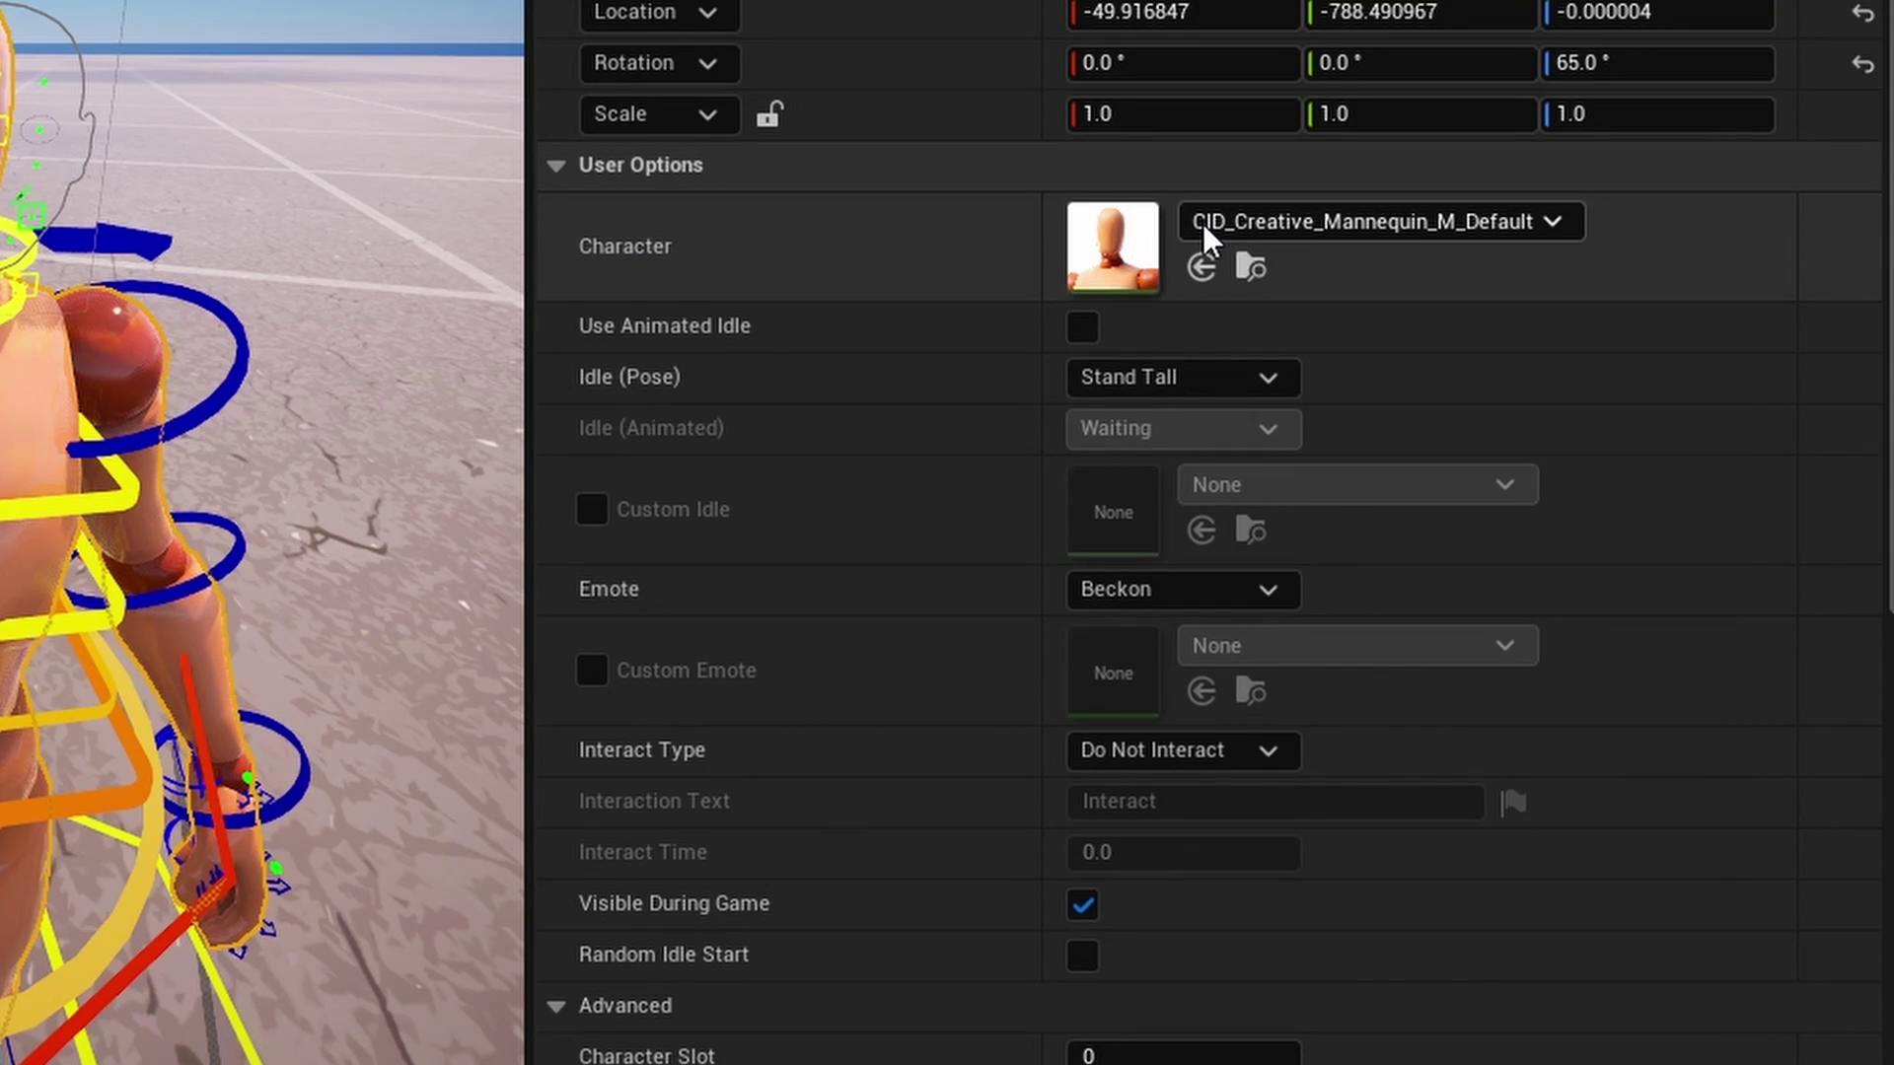
left_click(1205, 237)
left_click_drag(1724, 655, 1727, 962)
scroll(1513, 832, "up", 15)
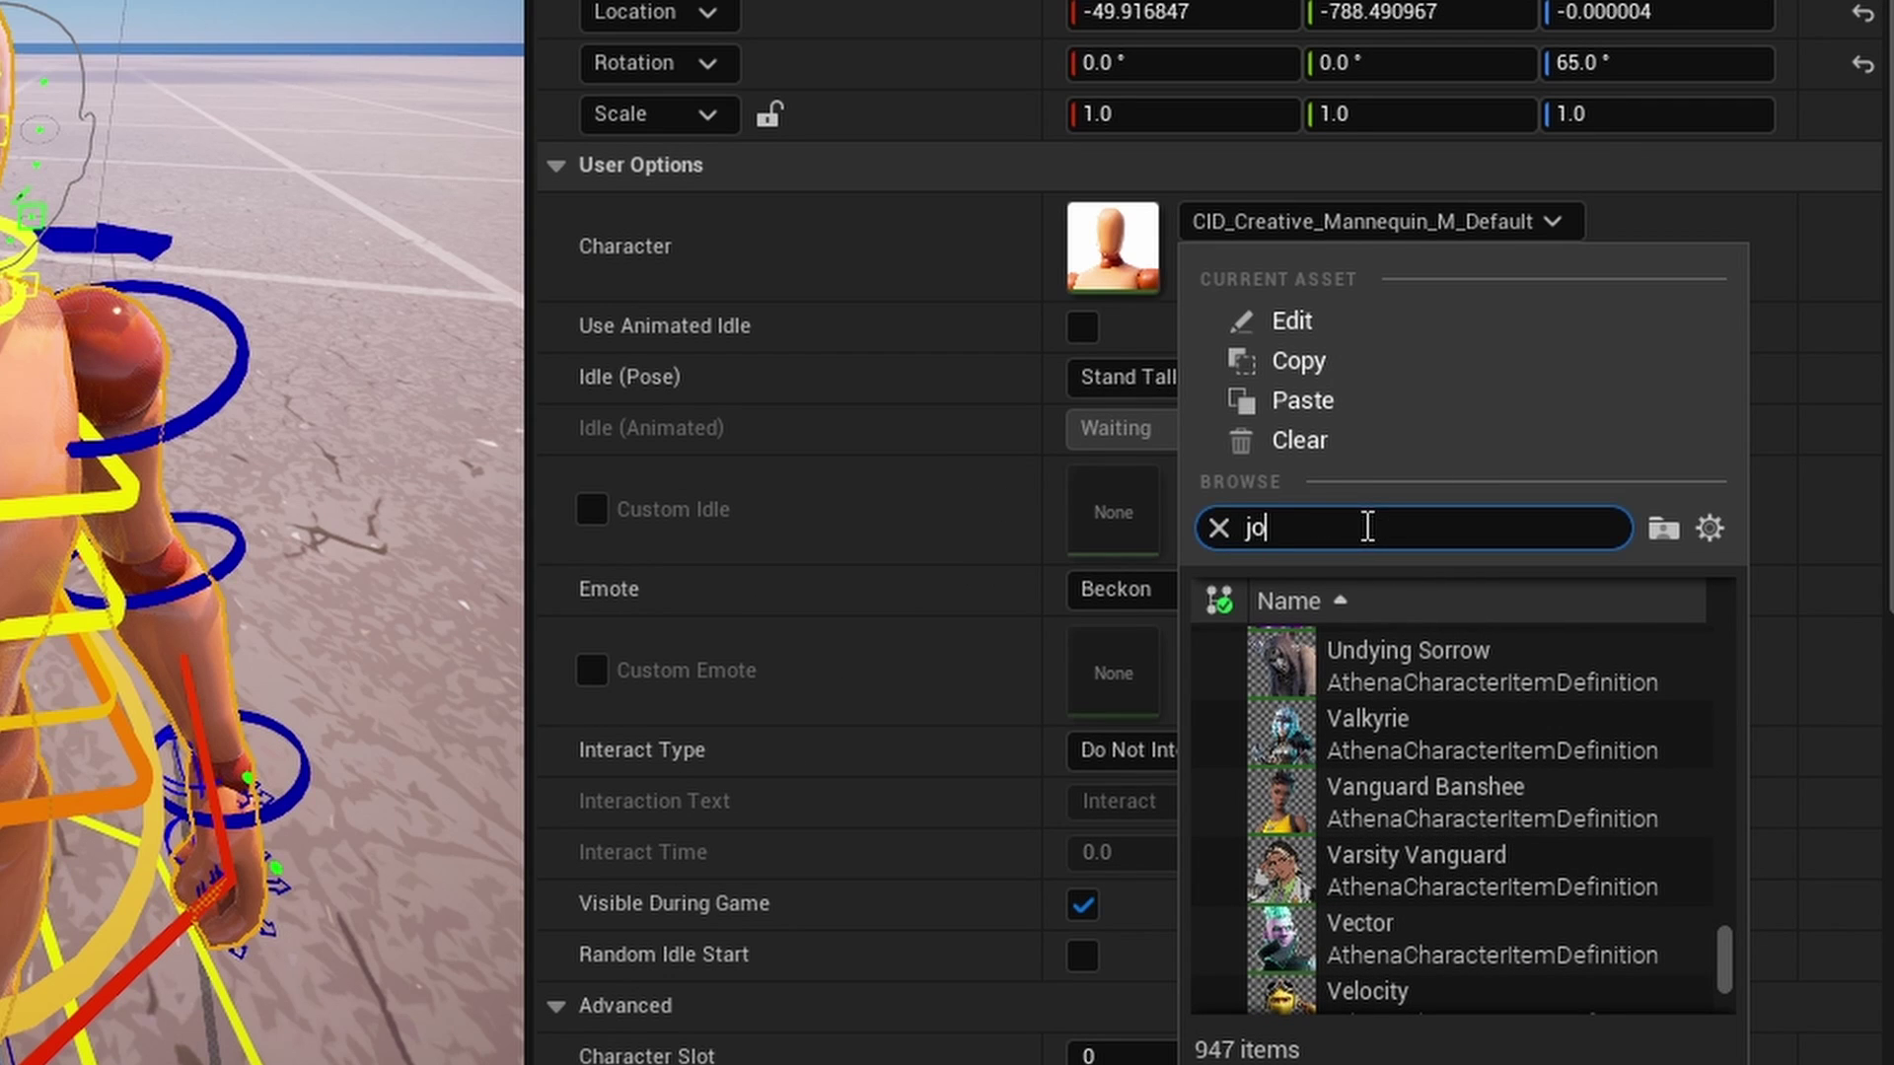
left_click(1327, 961)
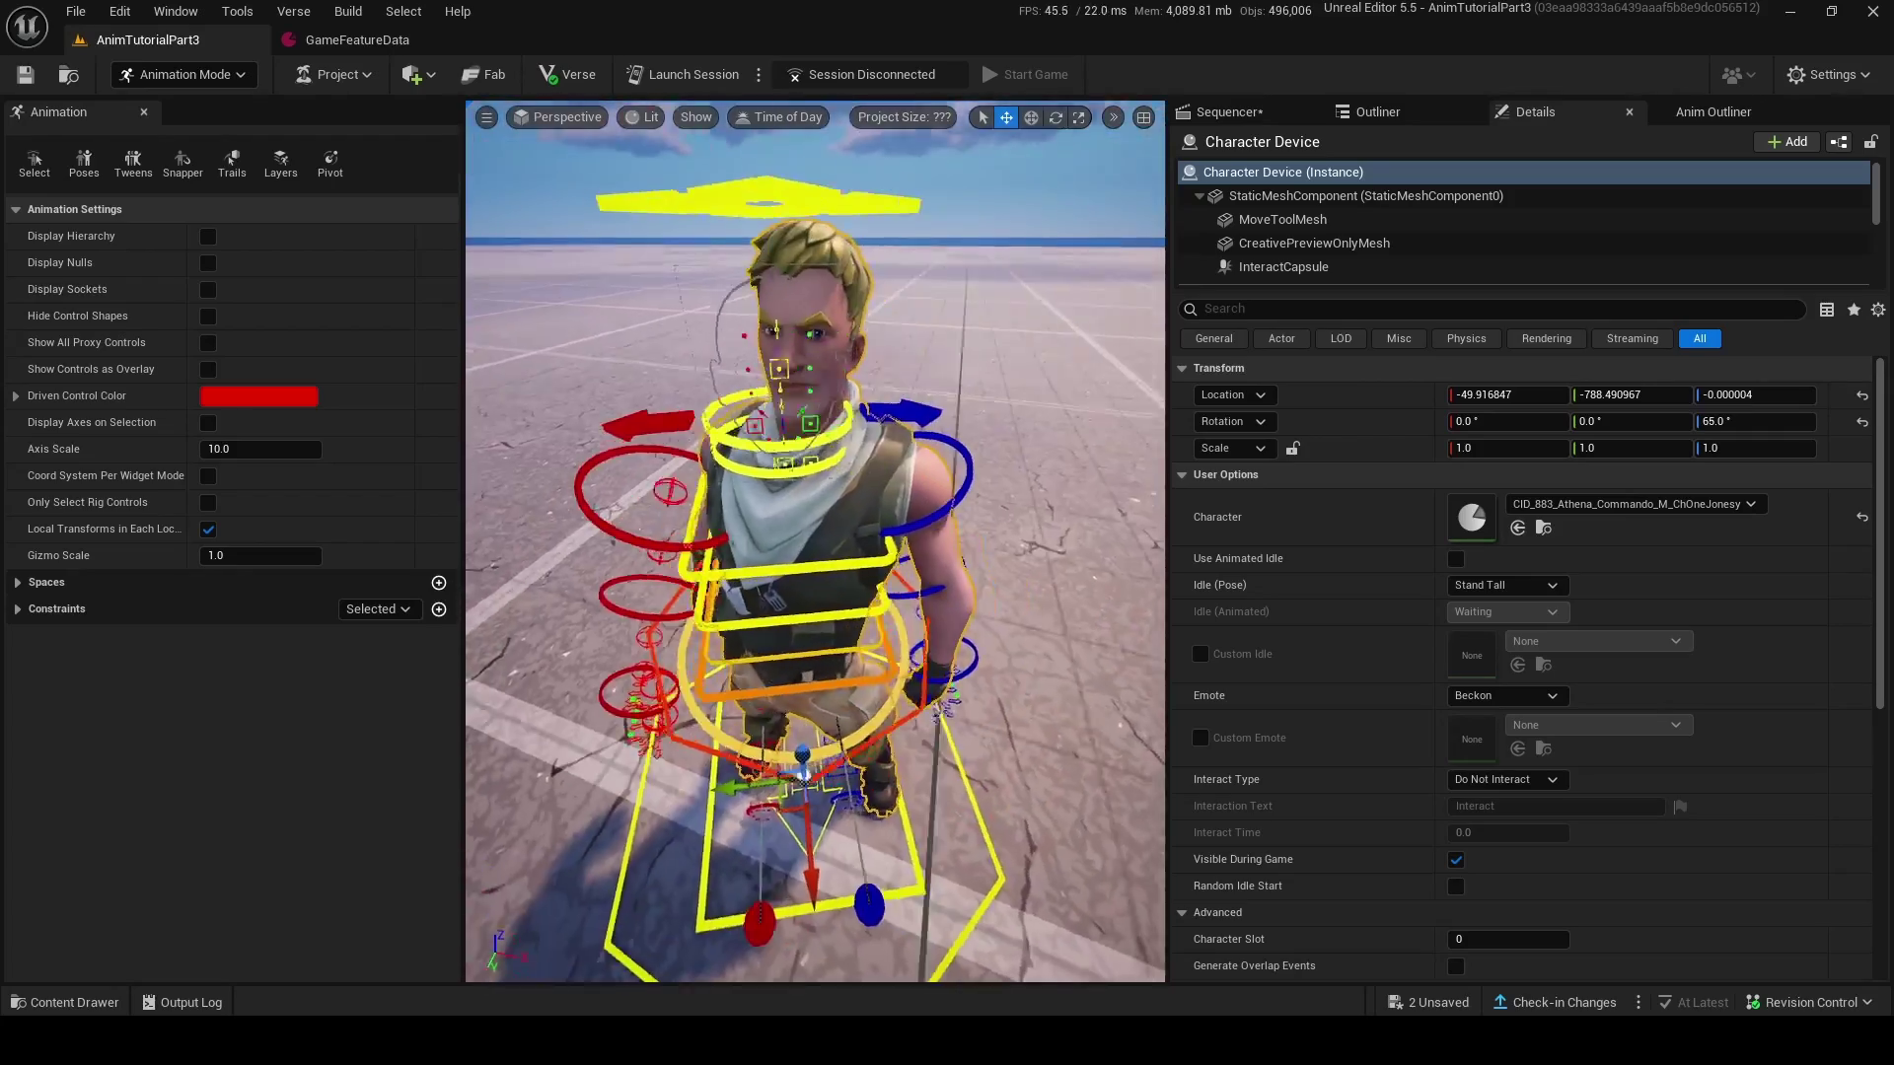
left_click_drag(815, 540, 1006, 558, "alt")
- Set the sequence playhead to 0.50 and shift the Face_Ctrl_Master control sideways, clear of the character's face
left_click(1233, 112)
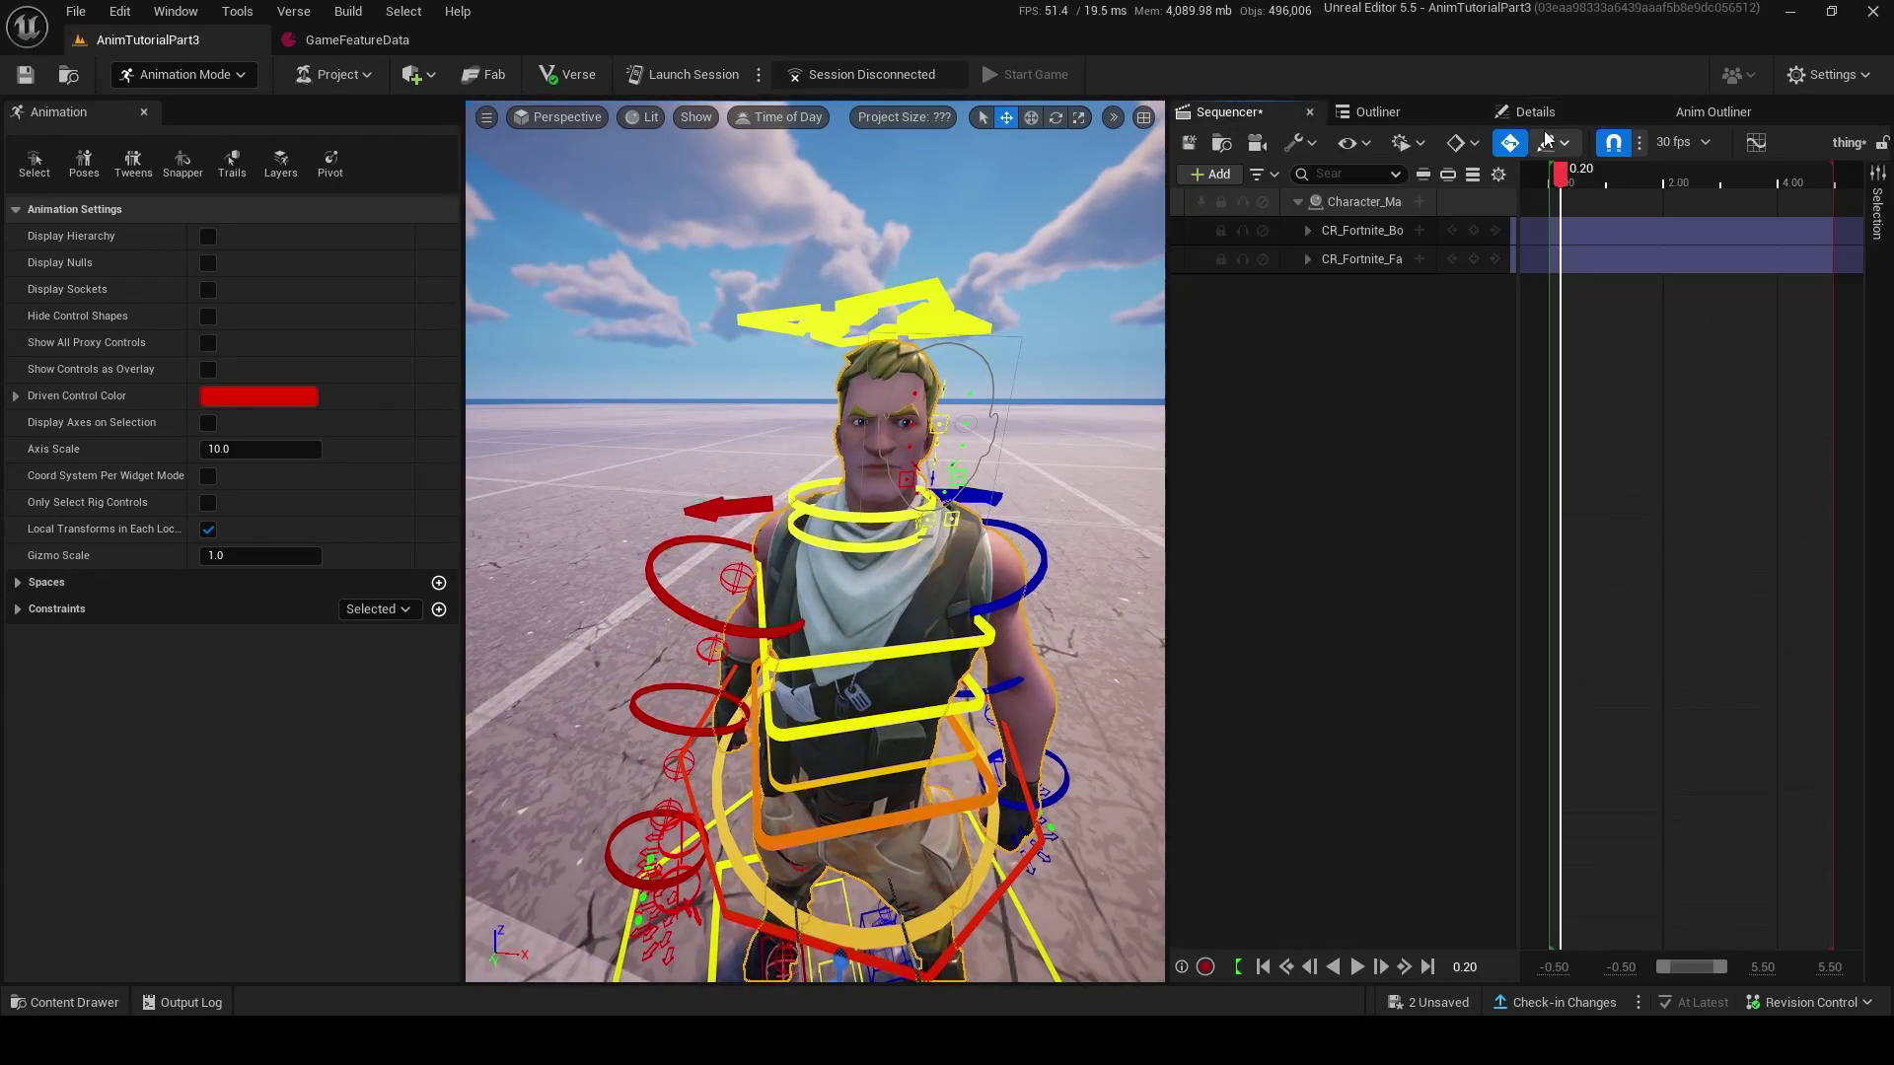
left_click_drag(1563, 187, 1577, 188)
right_click_drag(815, 540, 888, 513)
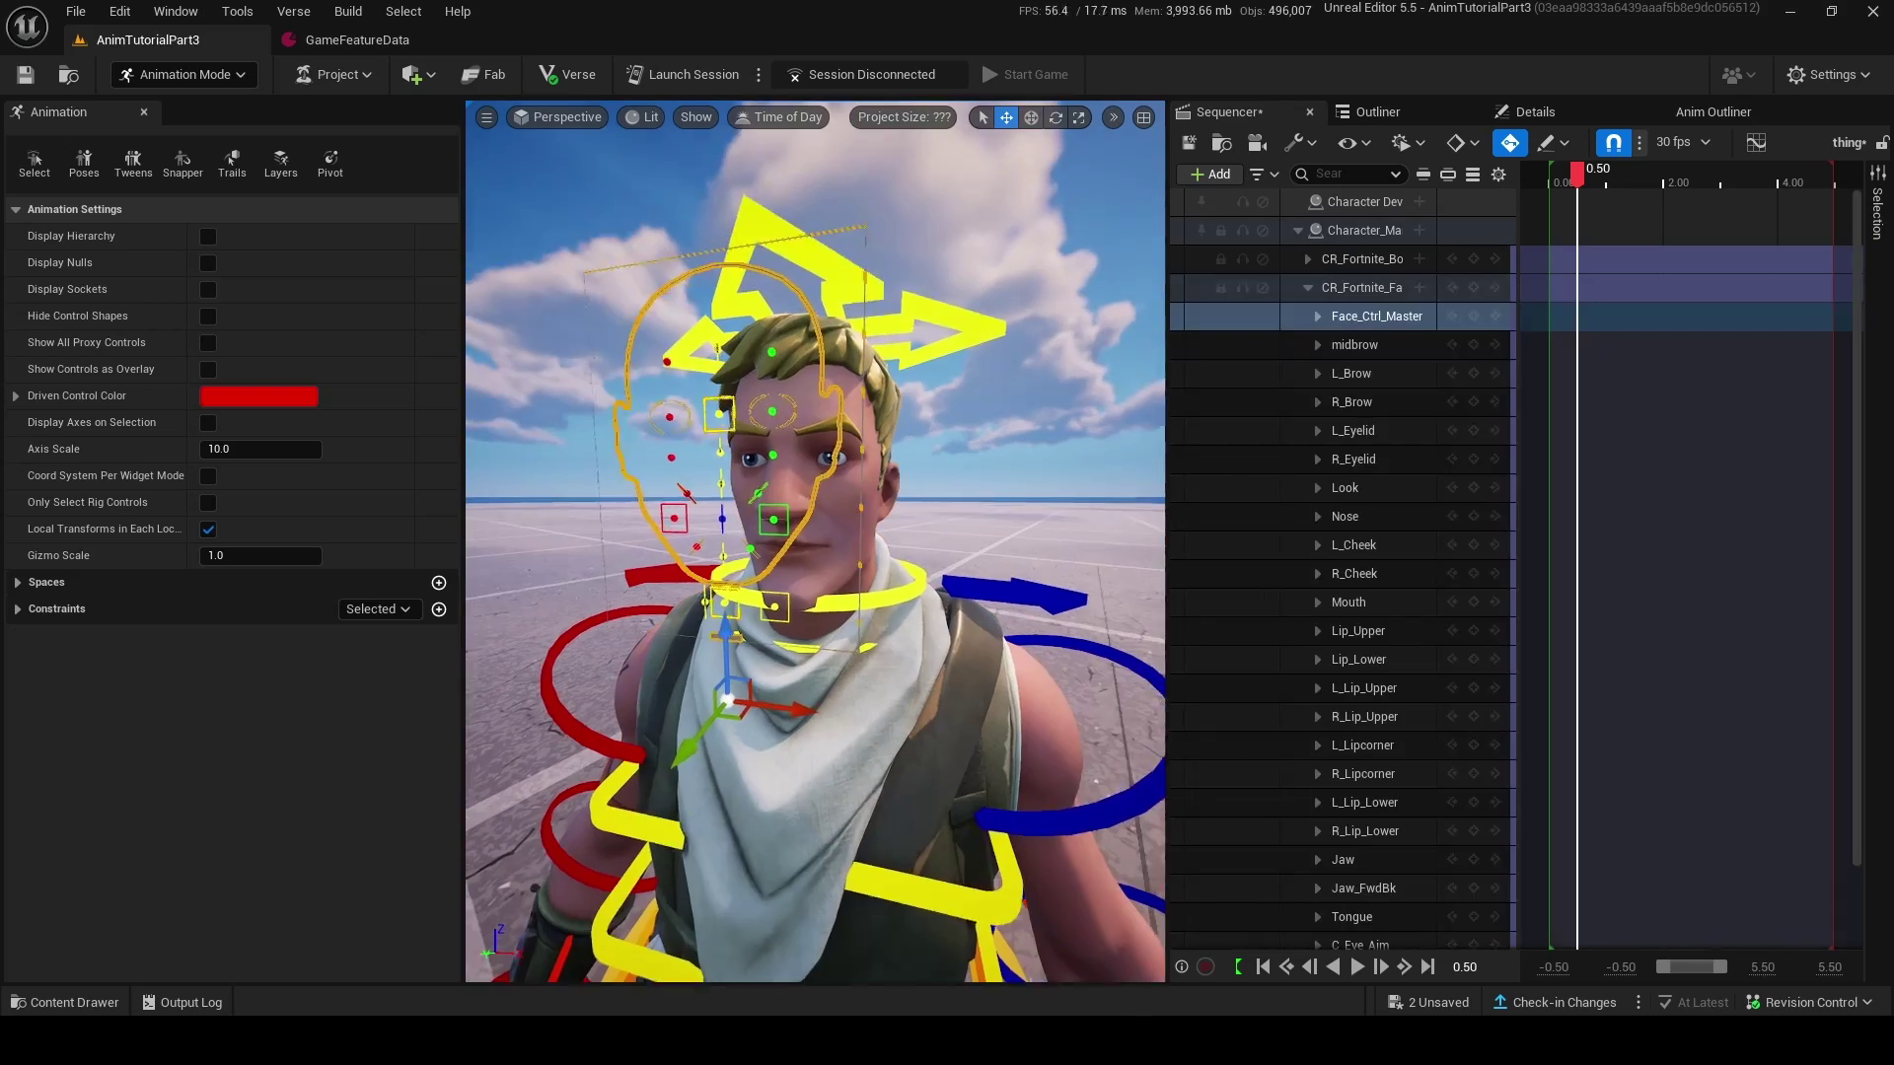
left_click_drag(688, 663, 577, 655)
right_click_drag(653, 625, 552, 625)
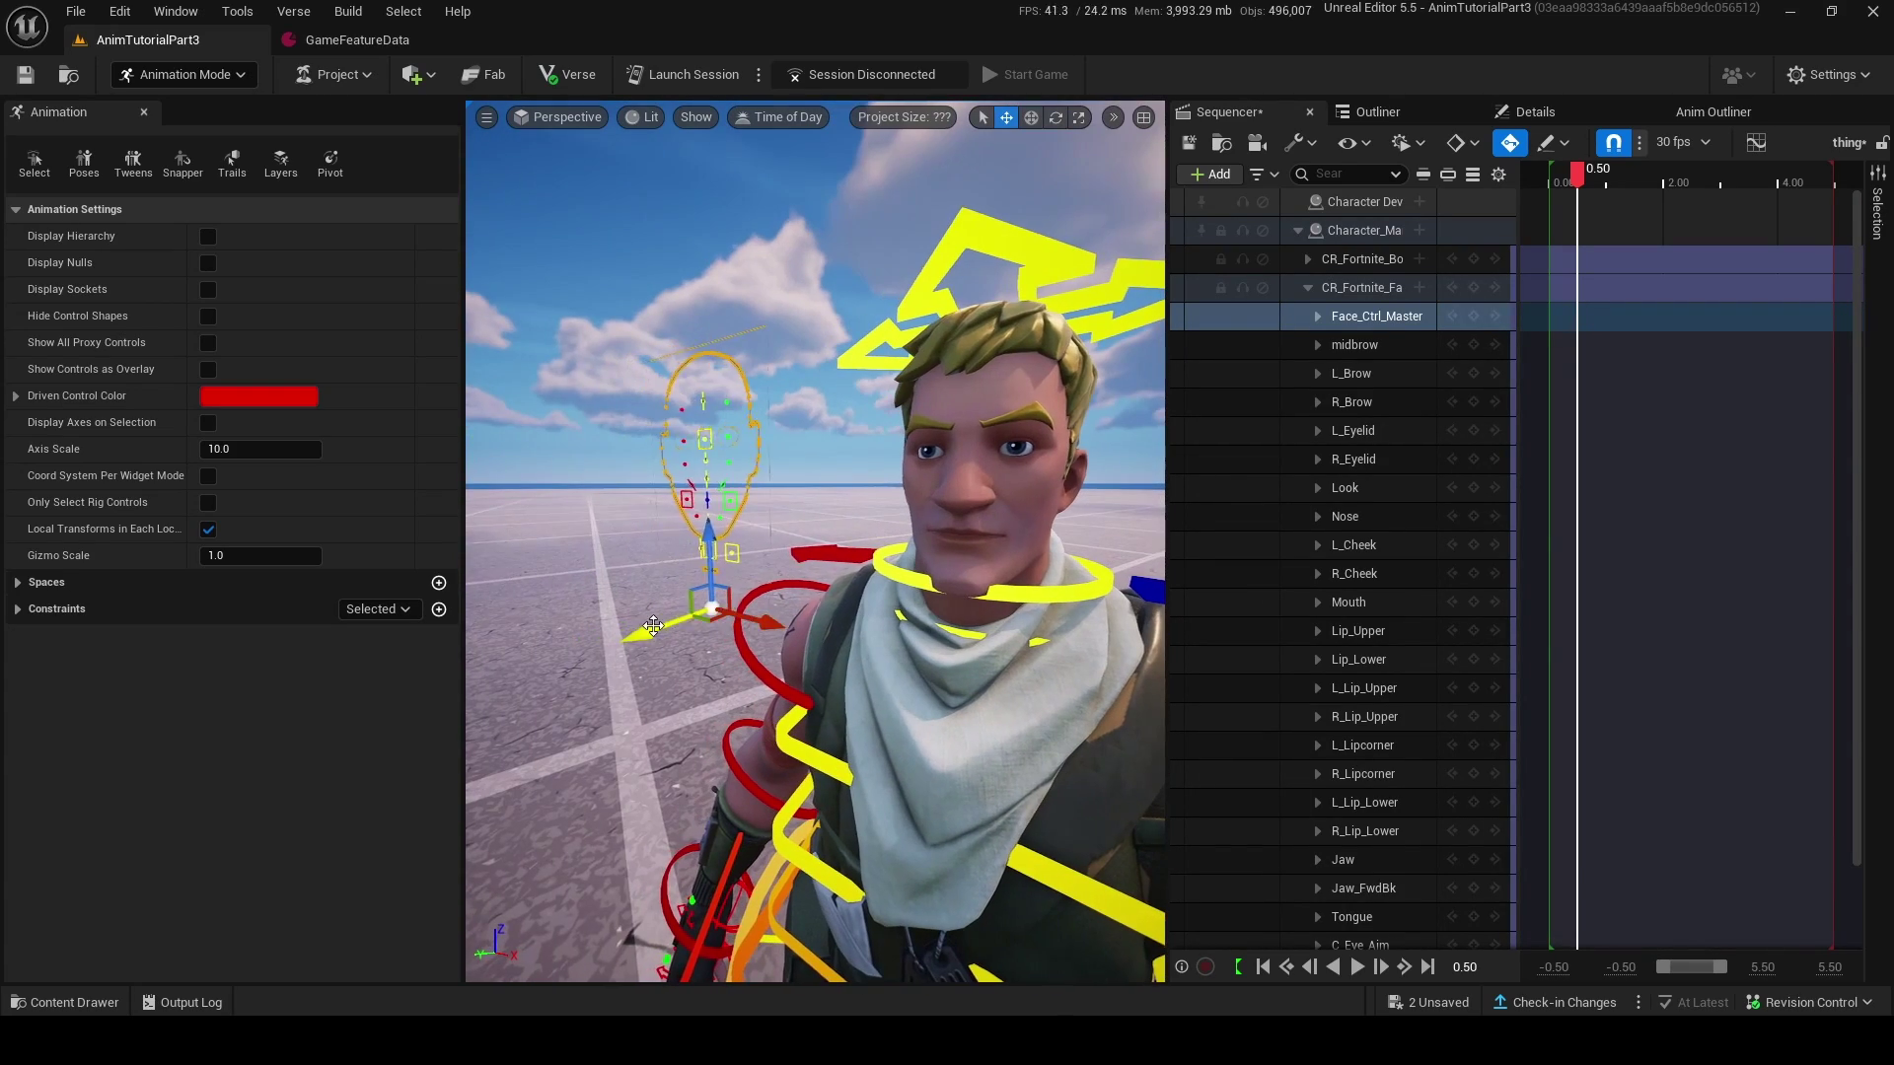
right_click_drag(794, 601, 848, 592)
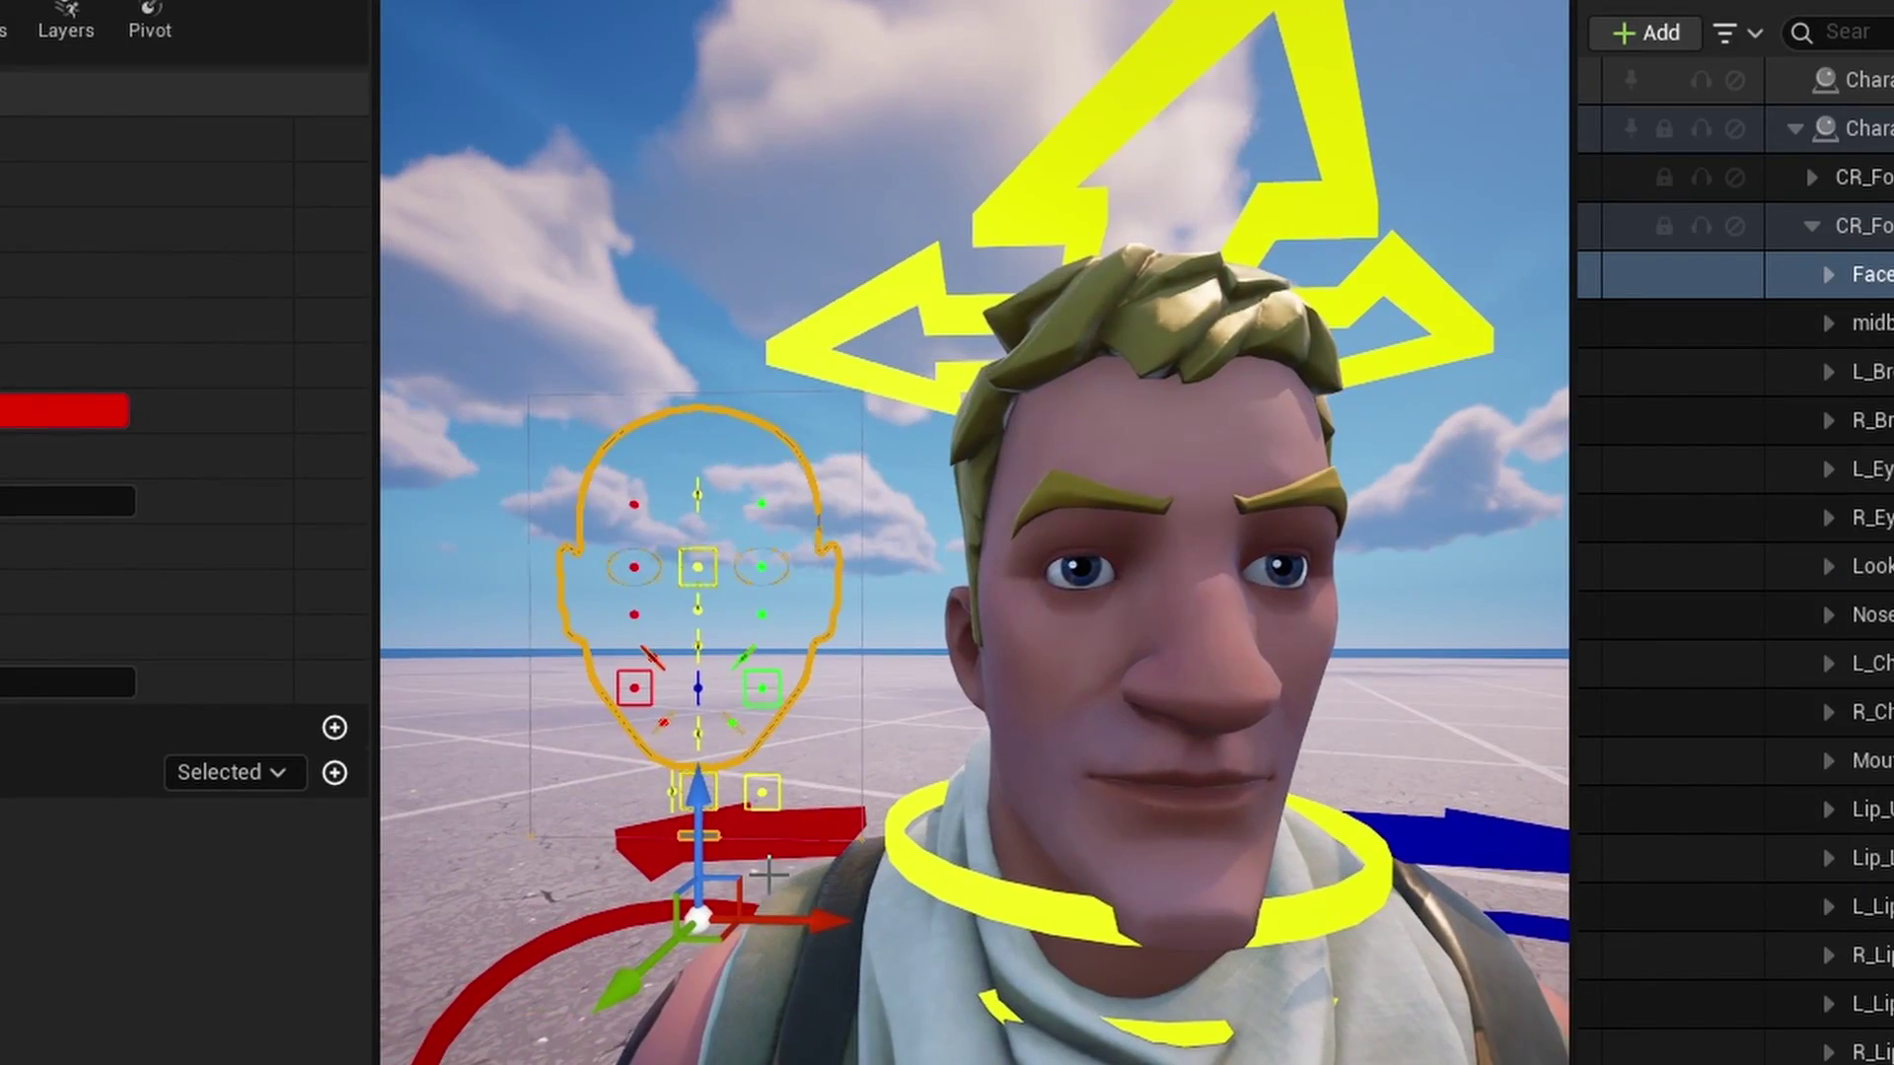
- Scale up the Face_Ctrl_Master control so the face board is larger beside the head
key("r")
left_click_drag(698, 919, 612, 1057)
key("w")
key("r")
key("w")
right_click_drag(763, 781, 681, 781)
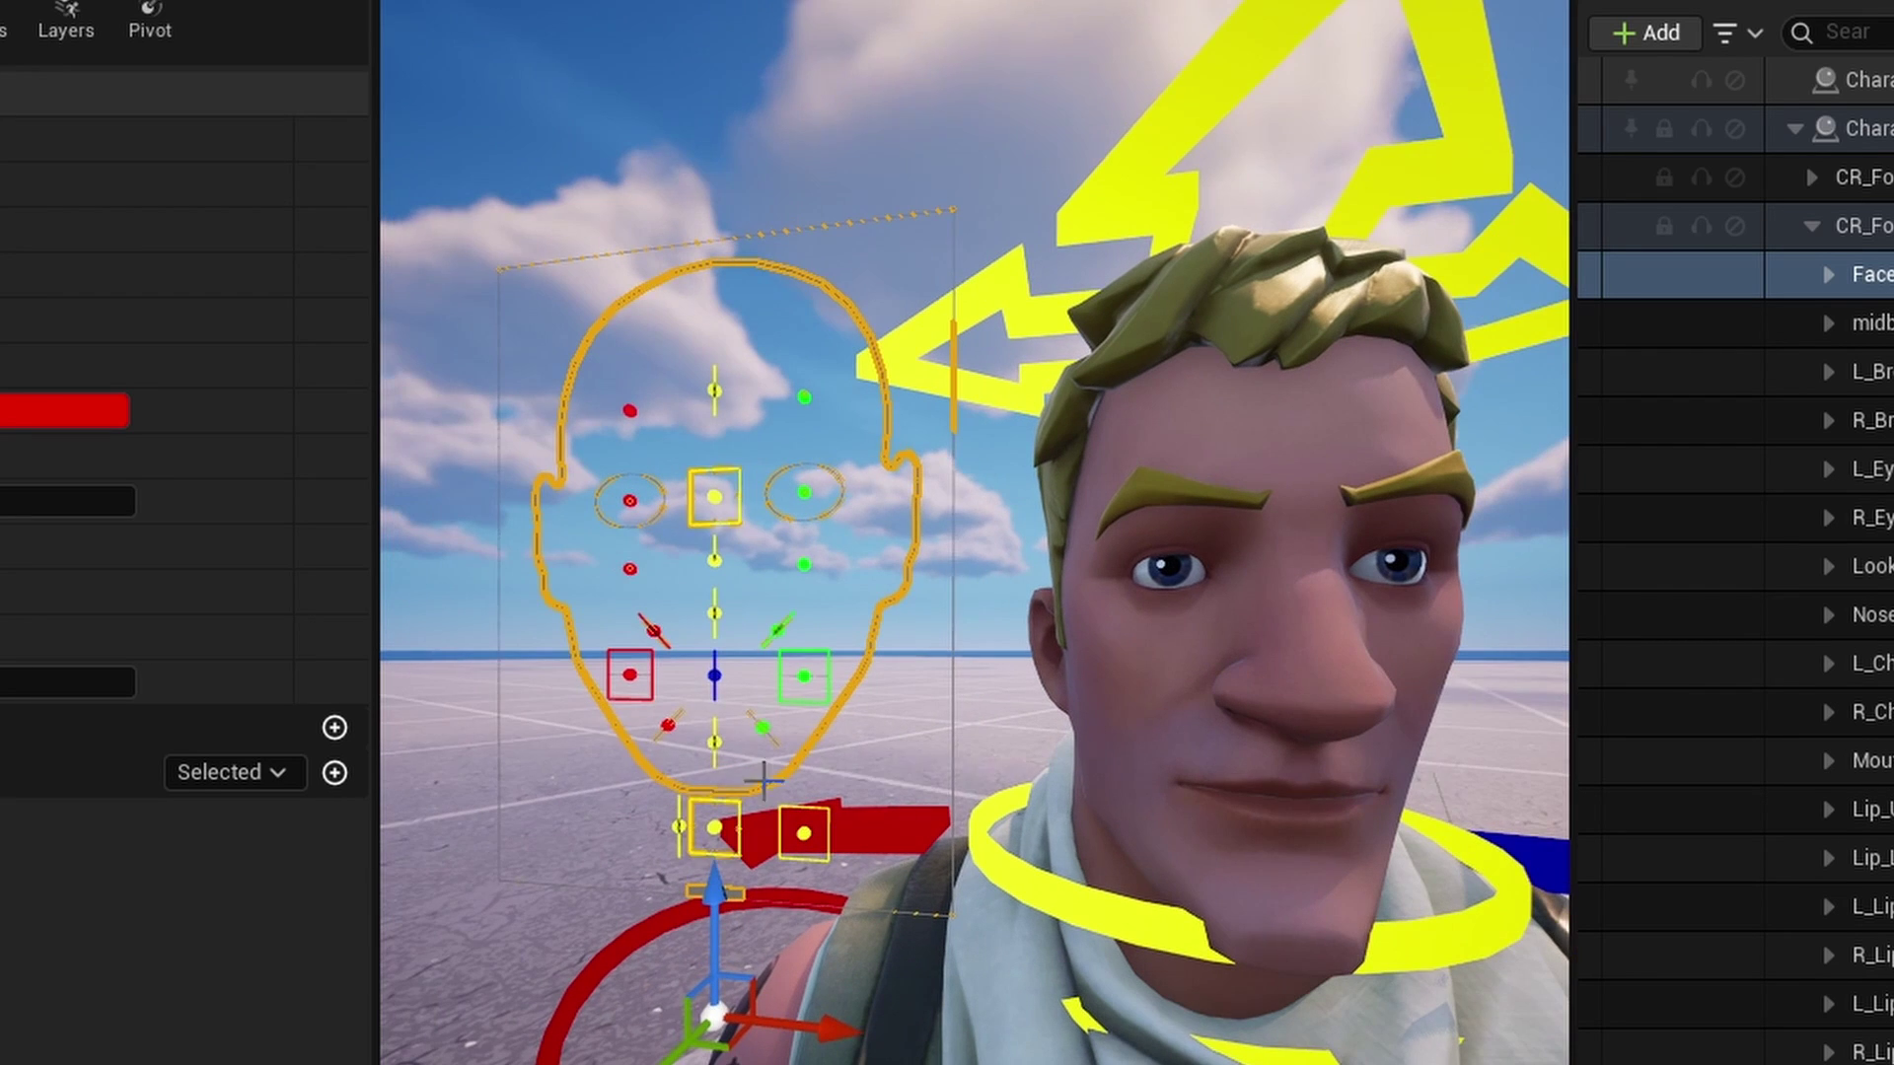
- Move the Mouth control downward and pull the Jaw control down to open the character's mouth
left_click(714, 674)
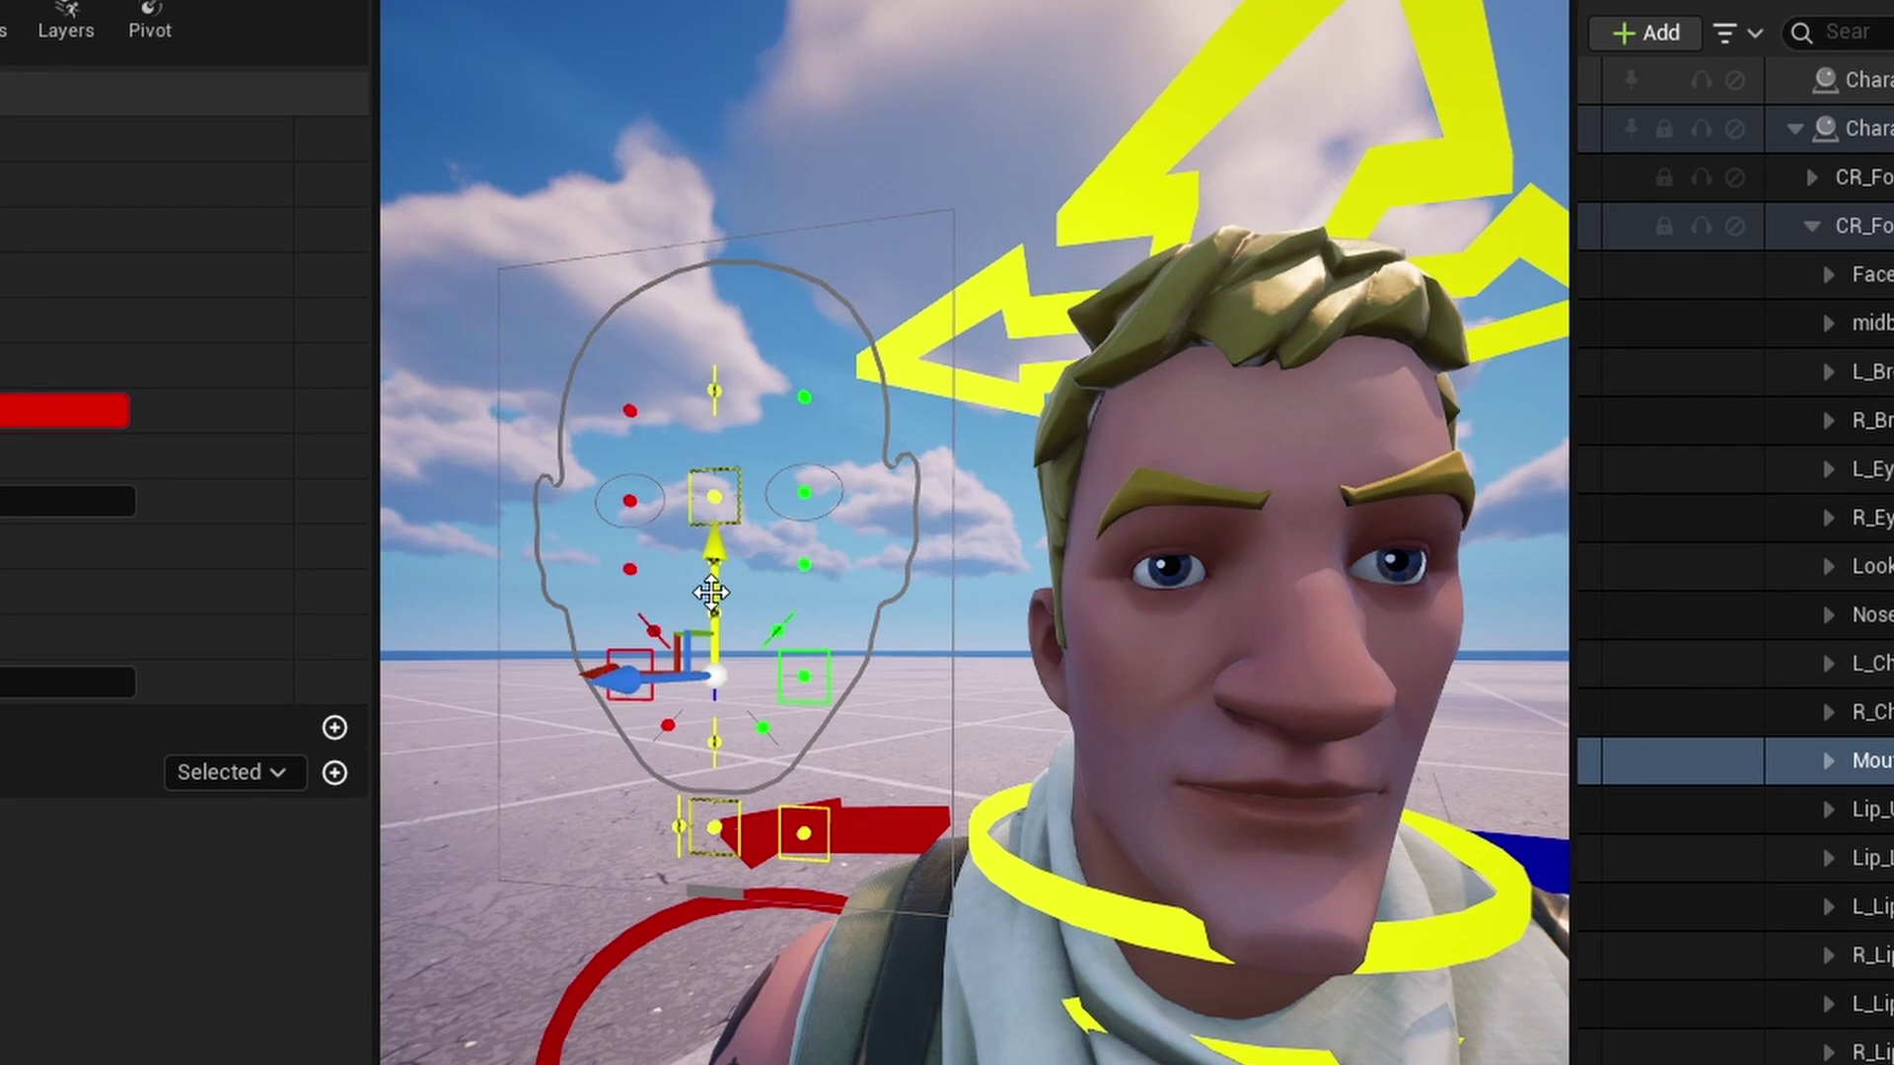
left_click_drag(710, 592, 713, 621)
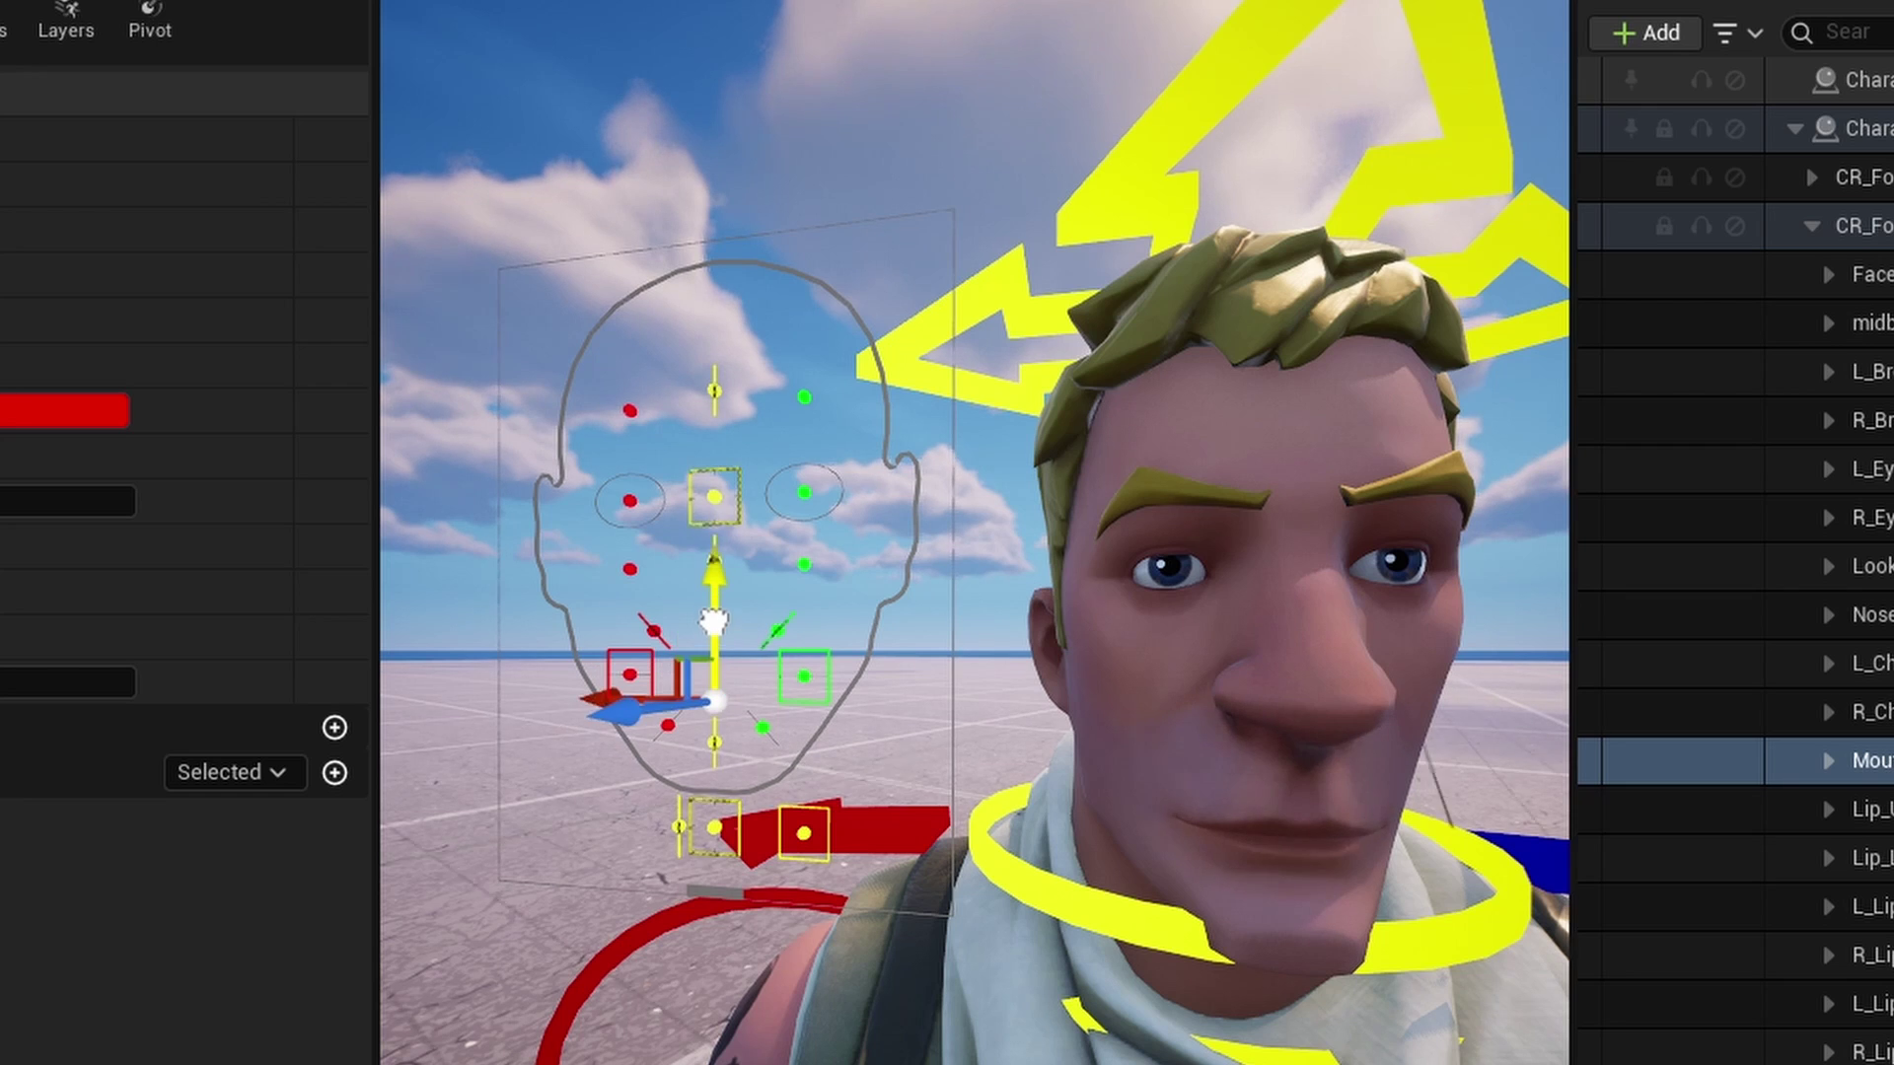
left_click(712, 833)
left_click_drag(701, 699, 712, 739)
mouse_move(615, 842)
left_mouse_down()
mouse_move(597, 840)
mouse_move(638, 866)
mouse_move(612, 860)
left_mouse_up()
mouse_move(714, 758)
left_mouse_down()
mouse_move(720, 735)
mouse_move(742, 777)
left_mouse_up()
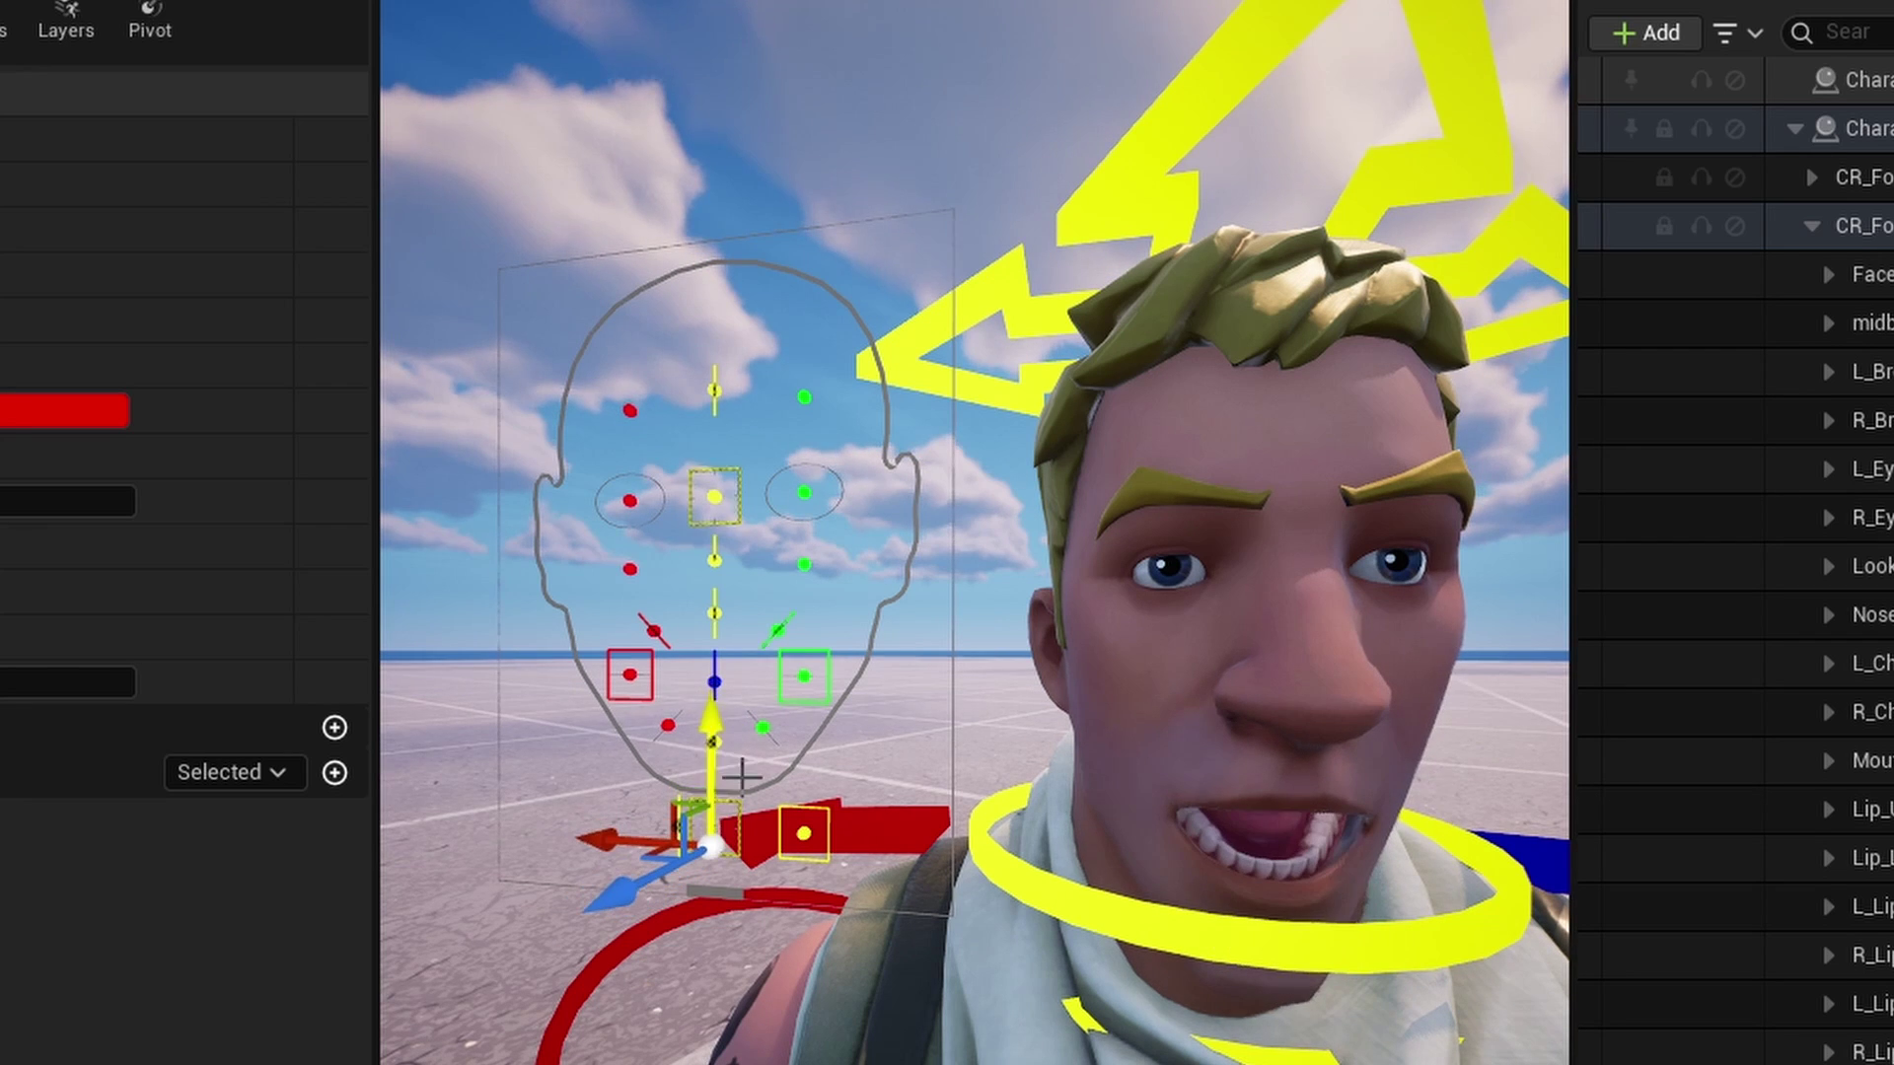
- Raise the character's tongue with the Tongue control
left_click(809, 833)
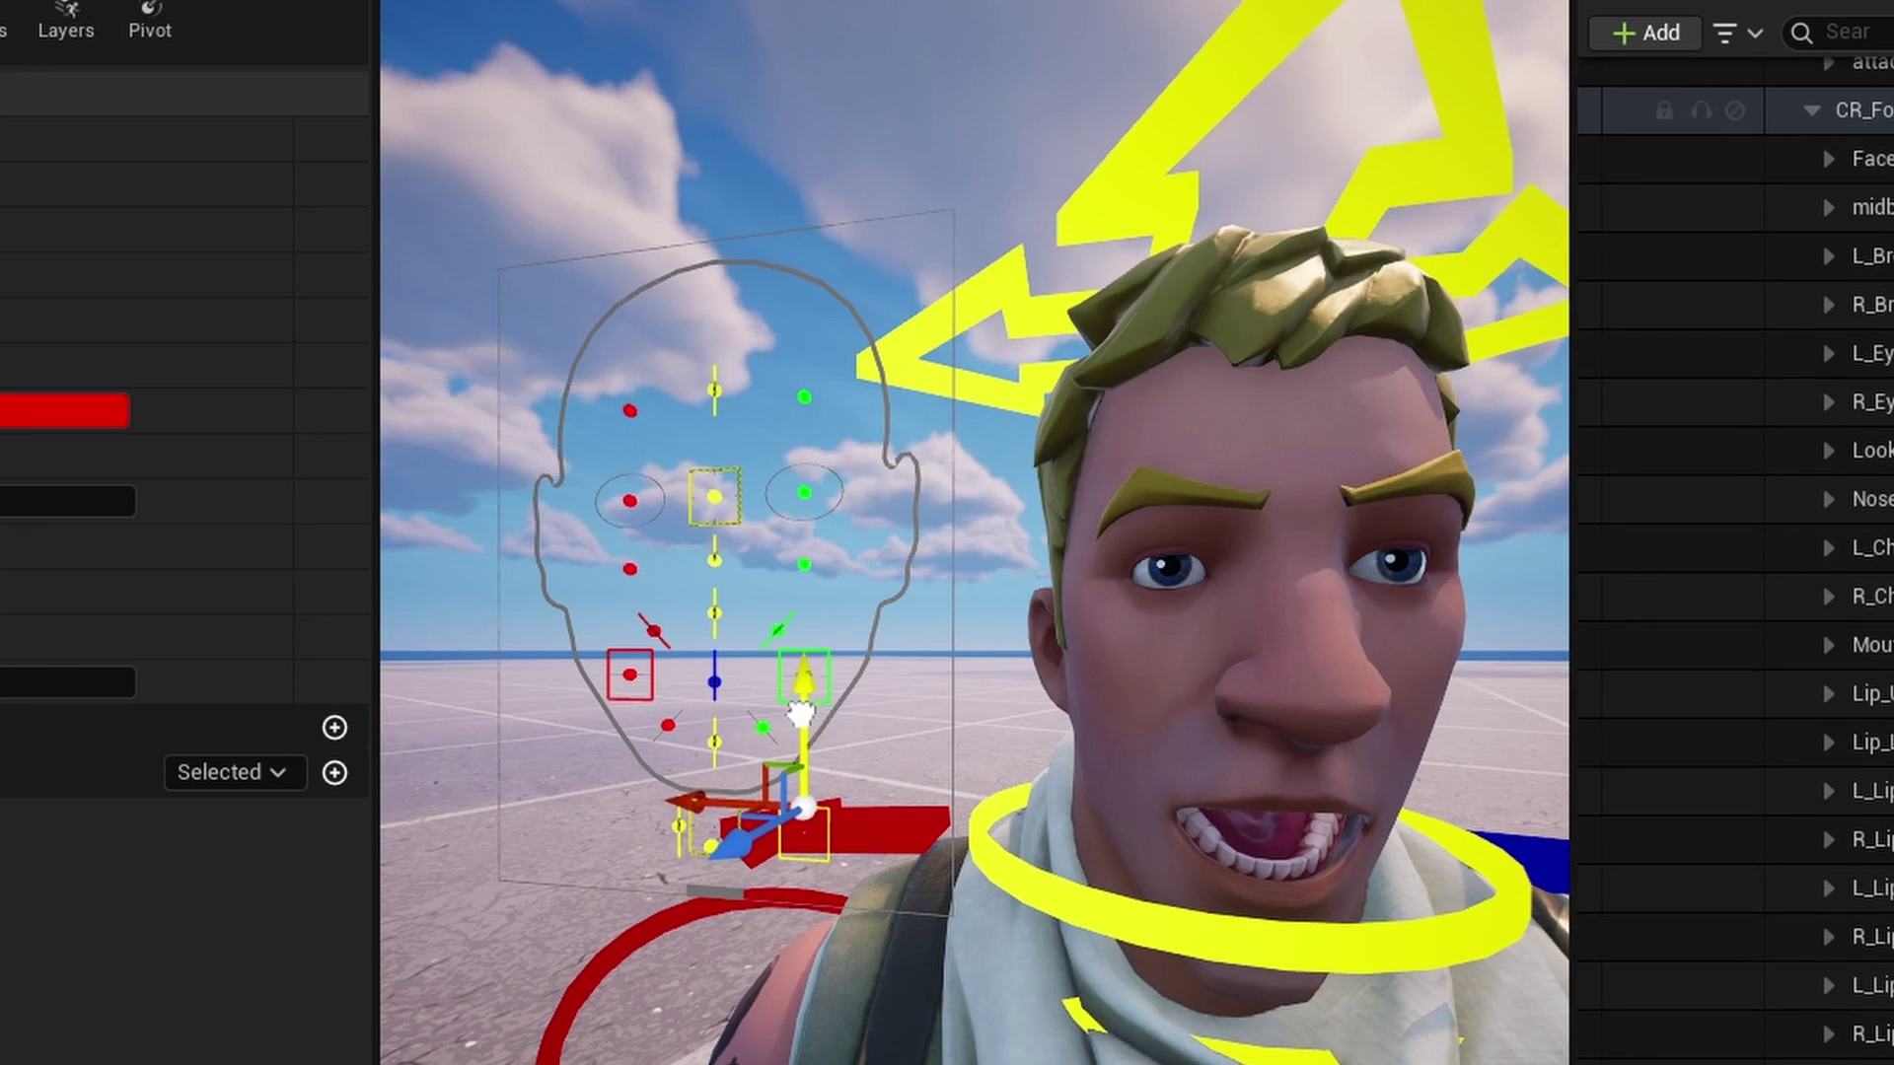
left_click_drag(804, 737, 803, 722)
right_click_drag(804, 722, 769, 566)
left_click_drag(769, 566, 769, 552)
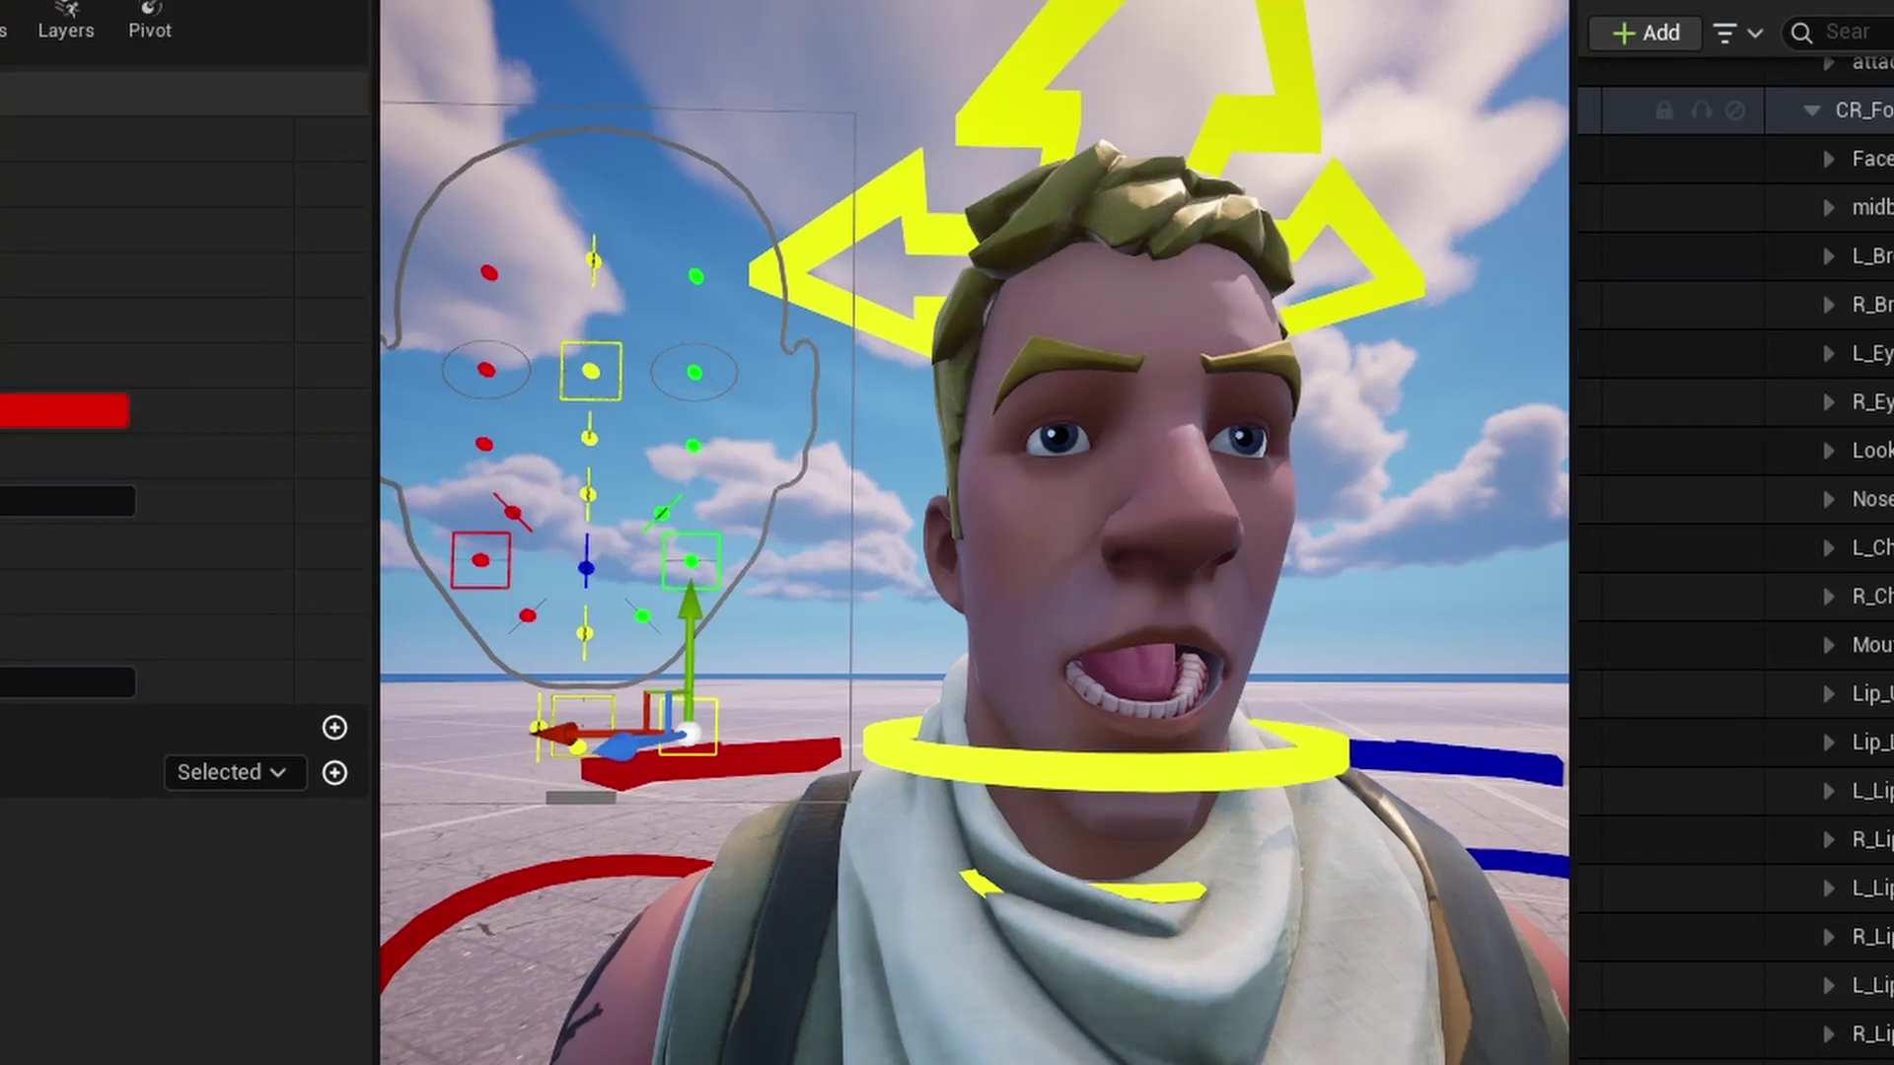
- Move the L_Eyelid control up and inward and nudge the Look control upward
left_click(694, 371)
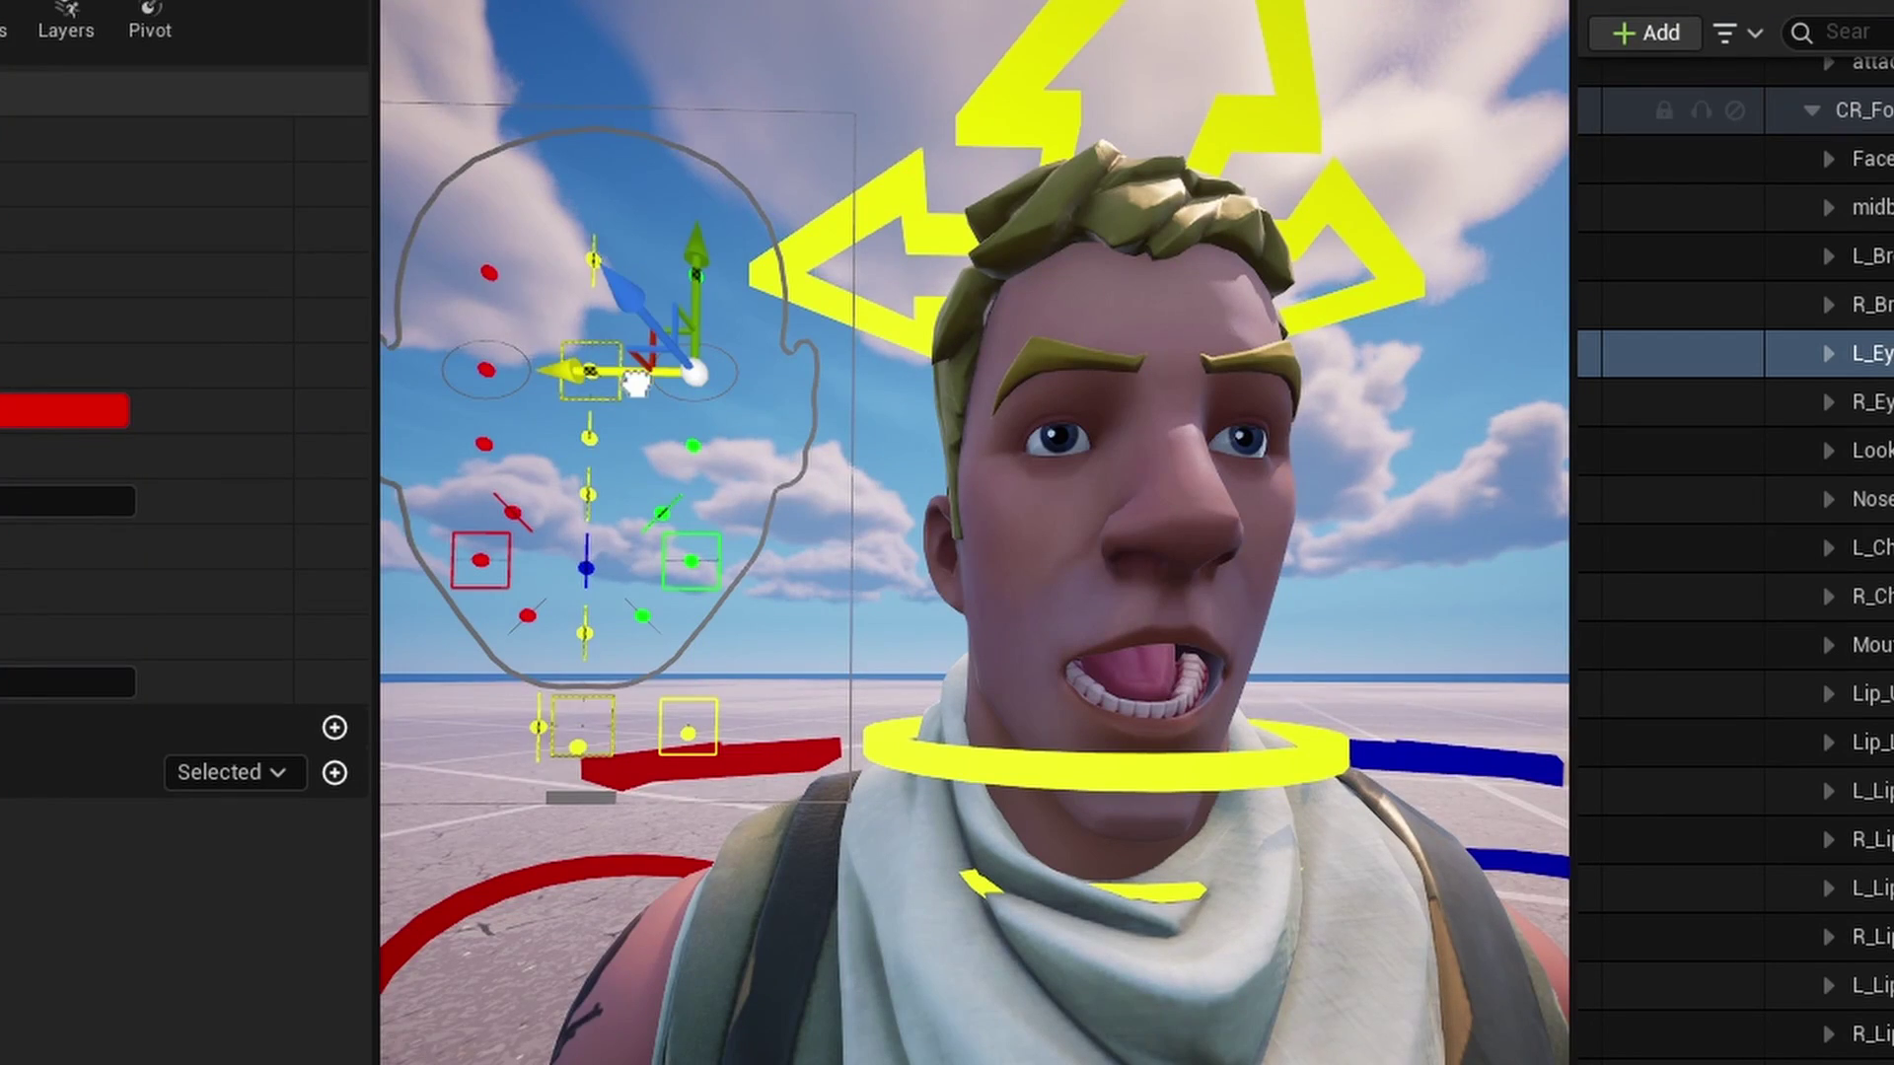
left_click_drag(677, 277, 672, 303)
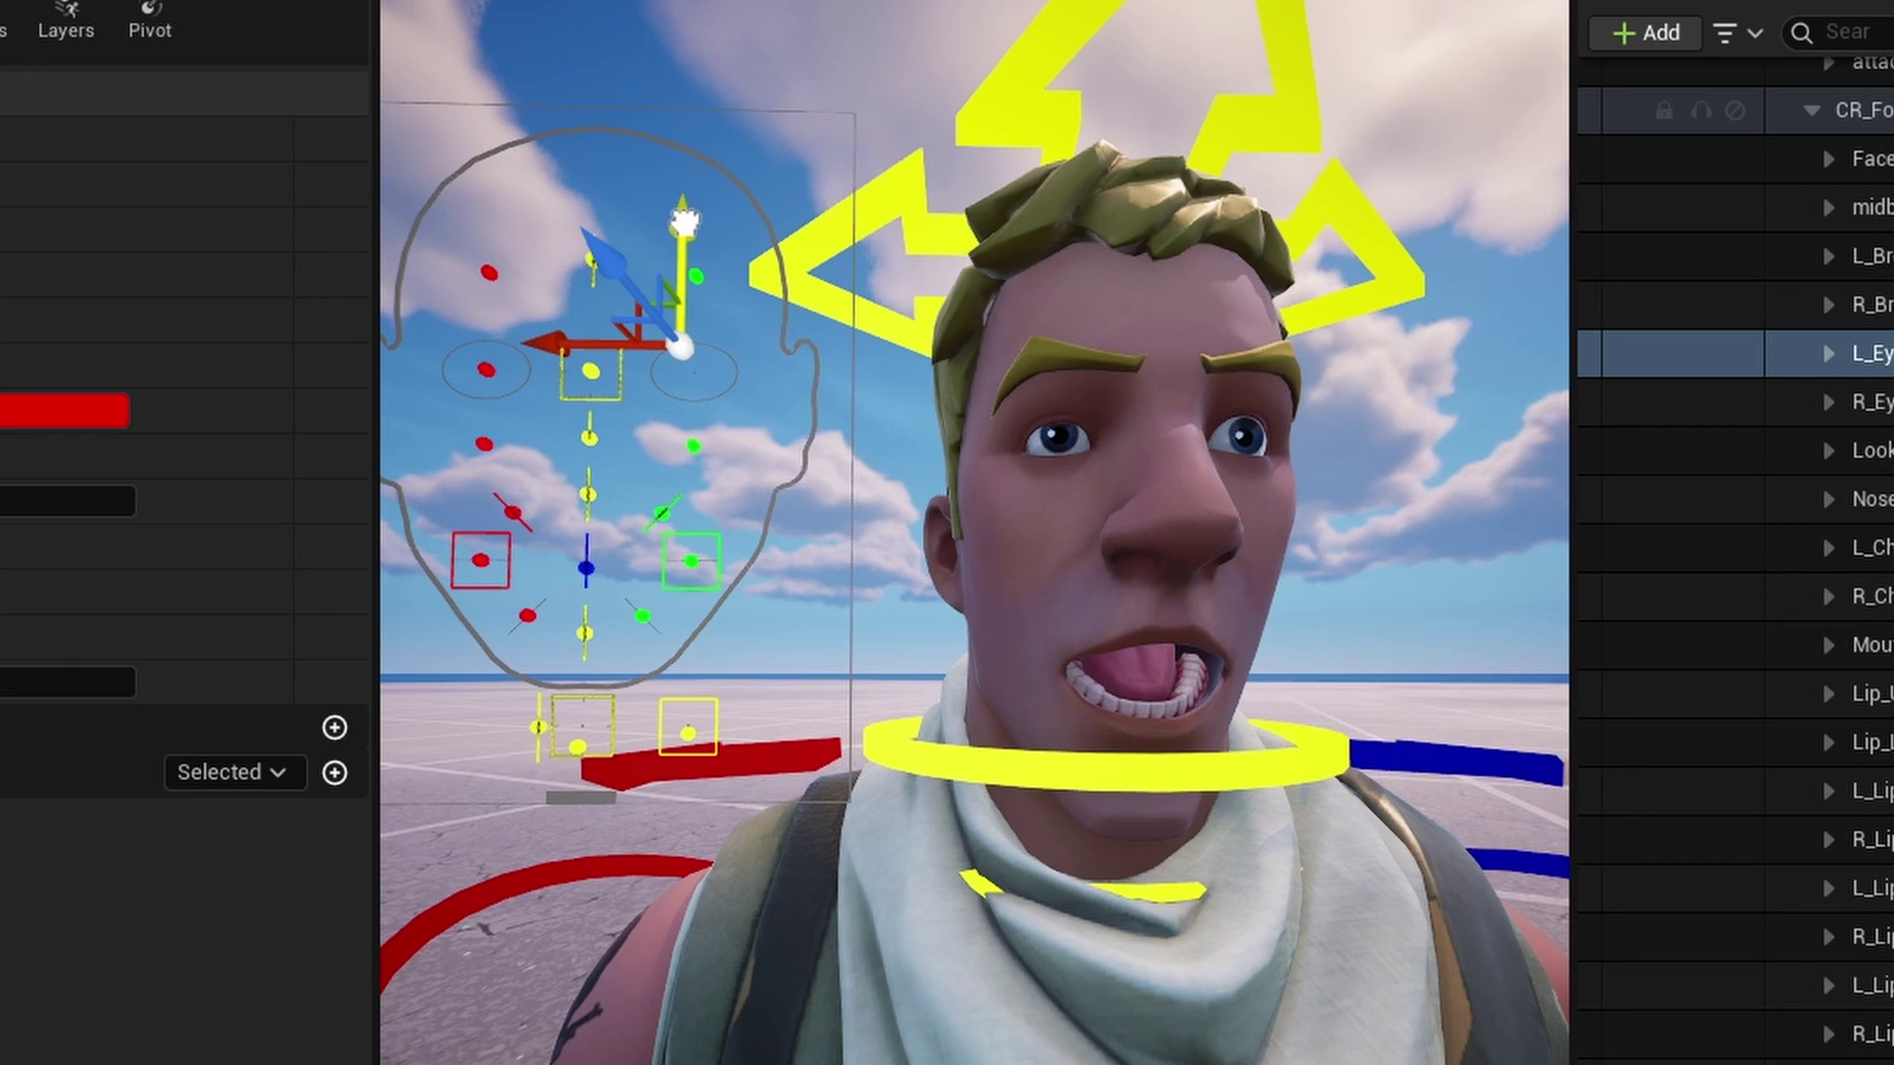
left_click(591, 371)
mouse_move(596, 288)
left_mouse_down()
mouse_move(600, 246)
mouse_move(605, 295)
mouse_move(604, 277)
left_mouse_up()
- Pose the character's eyebrows with the L_Brow, R_Brow and midbrow controls
left_click(695, 276)
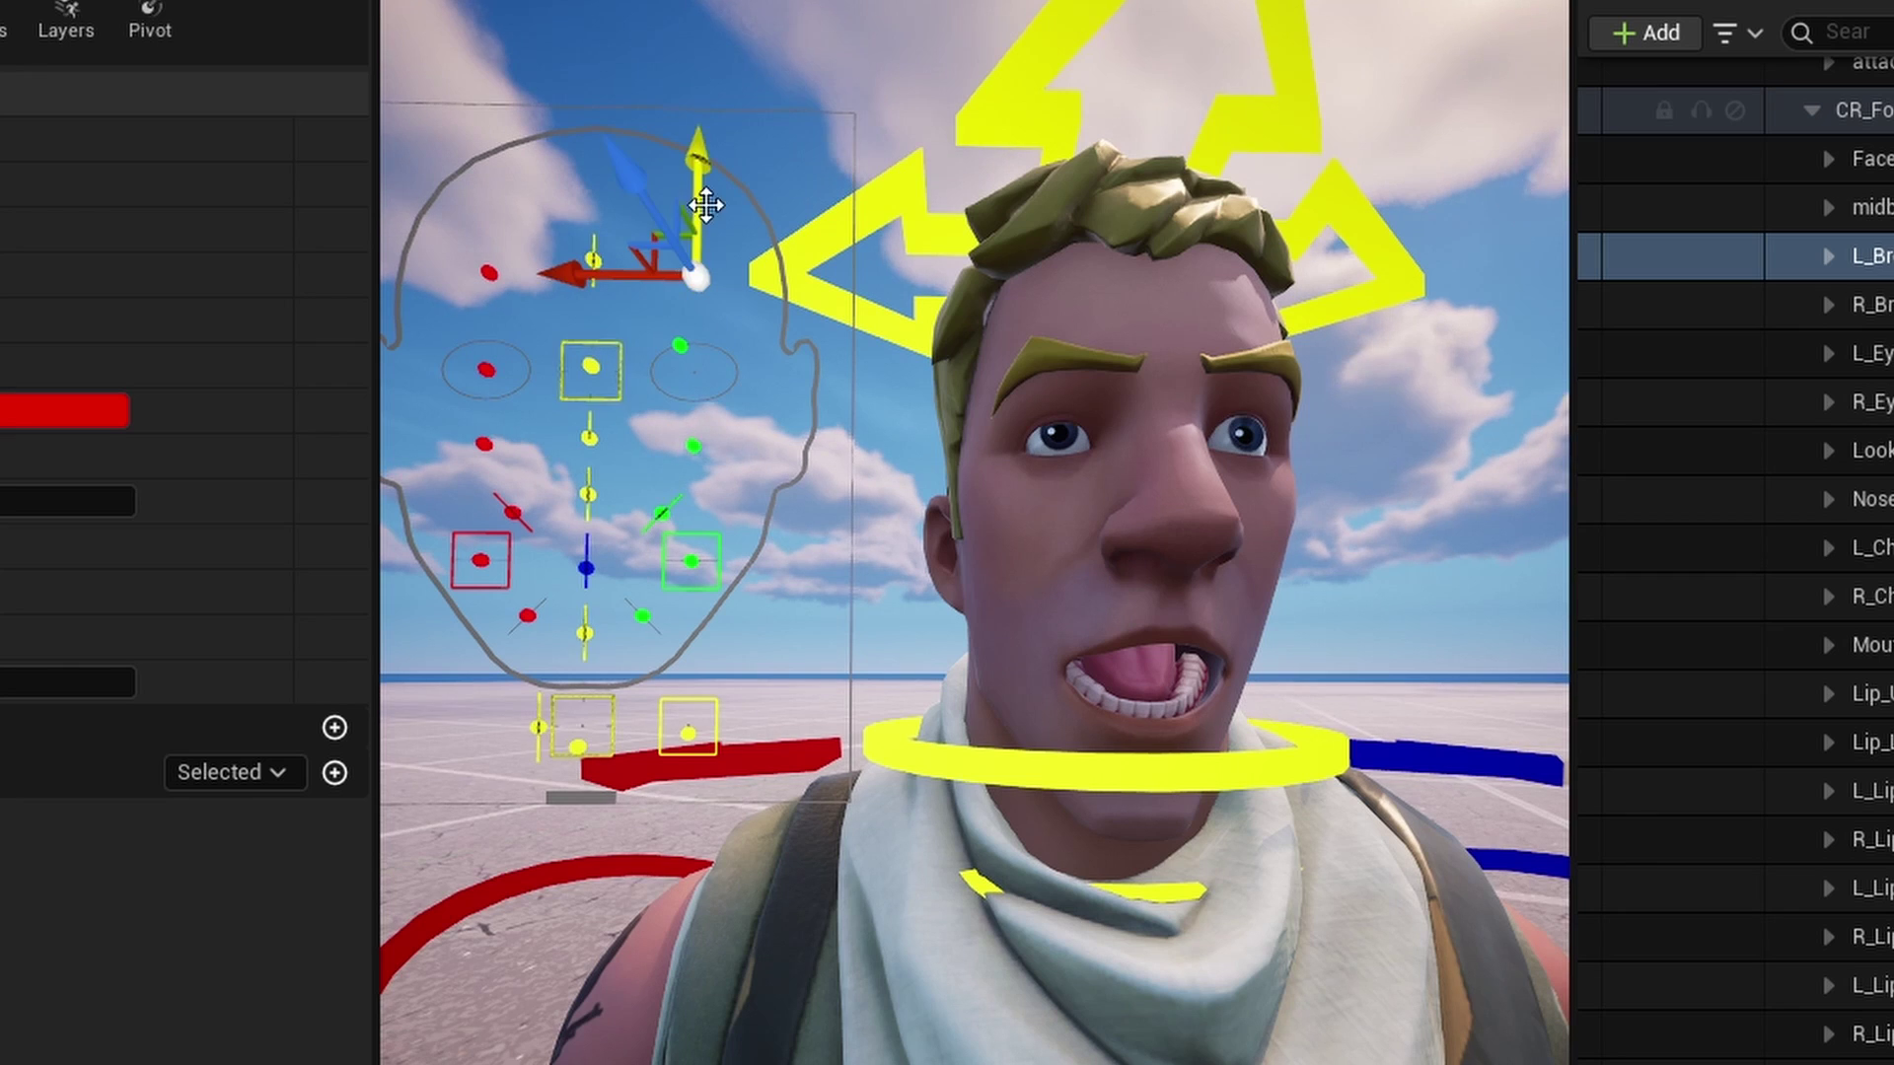
mouse_move(704, 204)
left_mouse_down()
mouse_move(697, 164)
mouse_move(700, 274)
mouse_move(699, 236)
left_mouse_up()
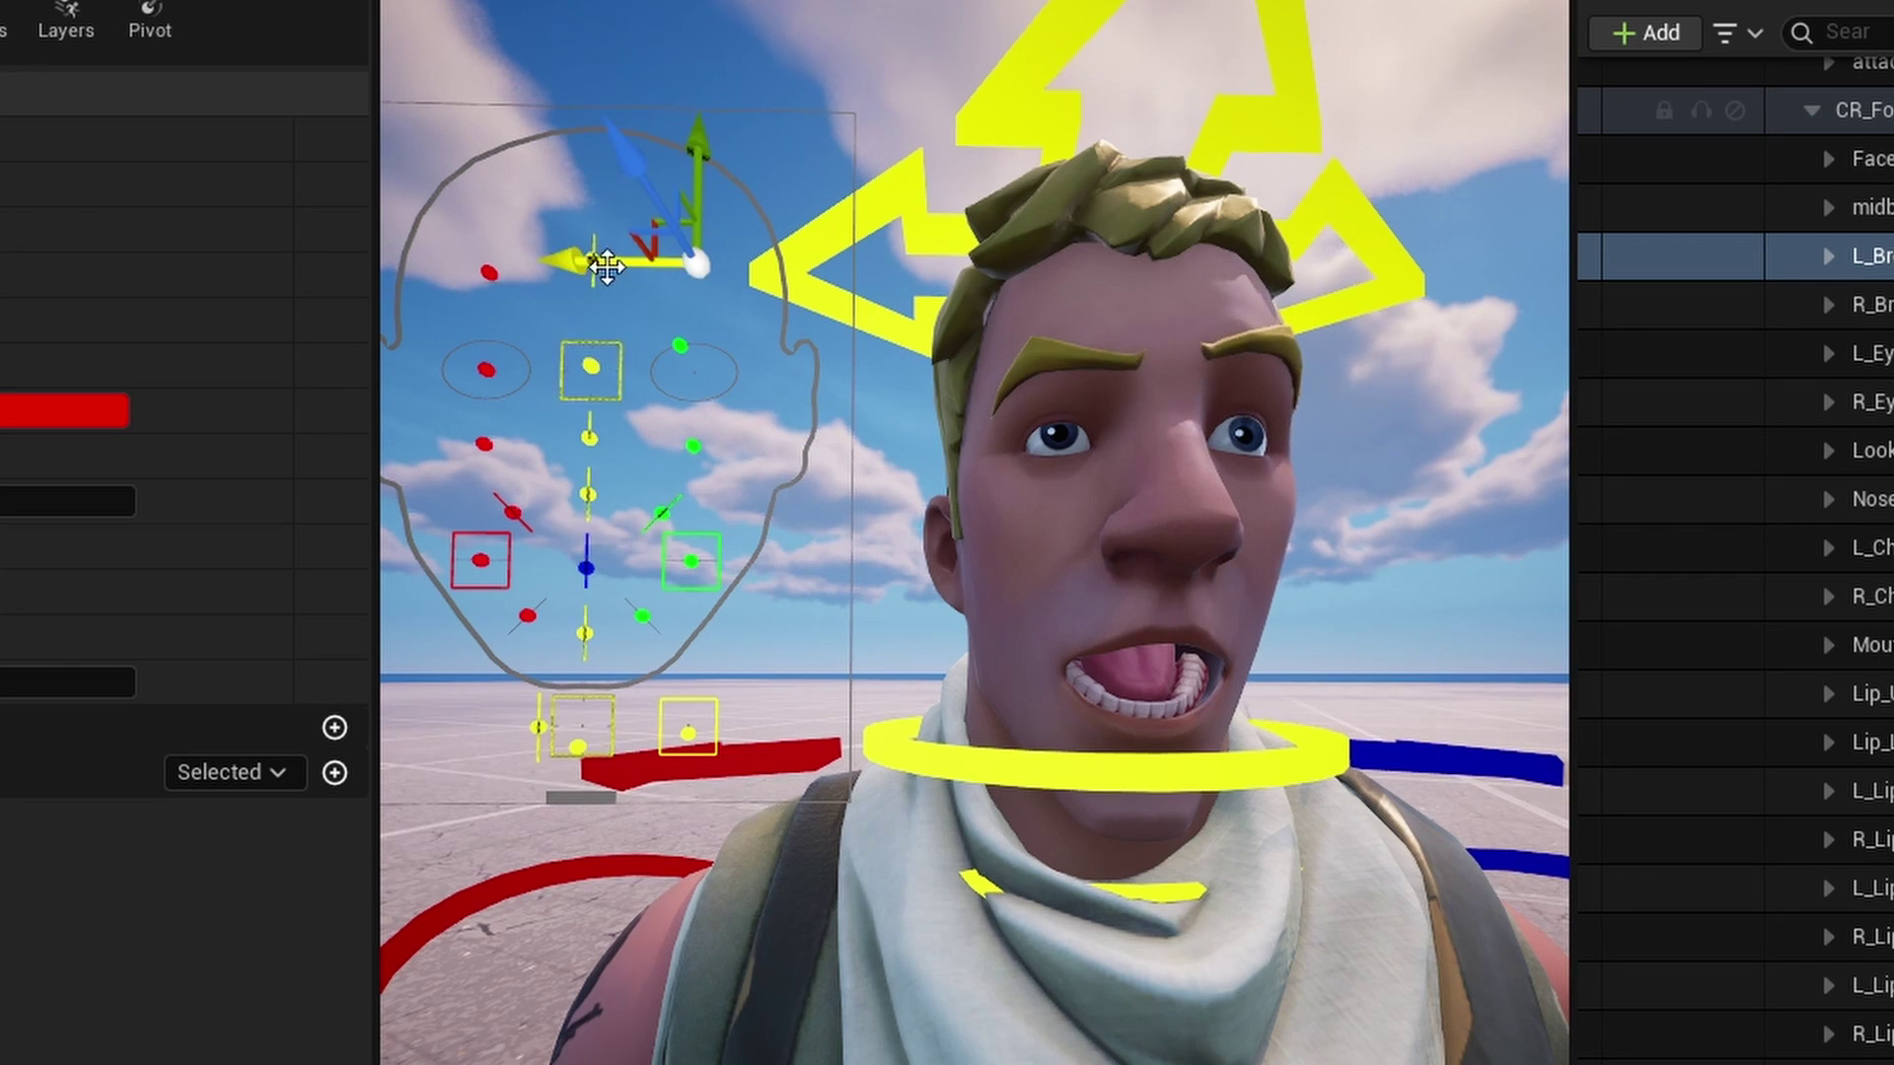
left_click_drag(596, 264, 677, 274)
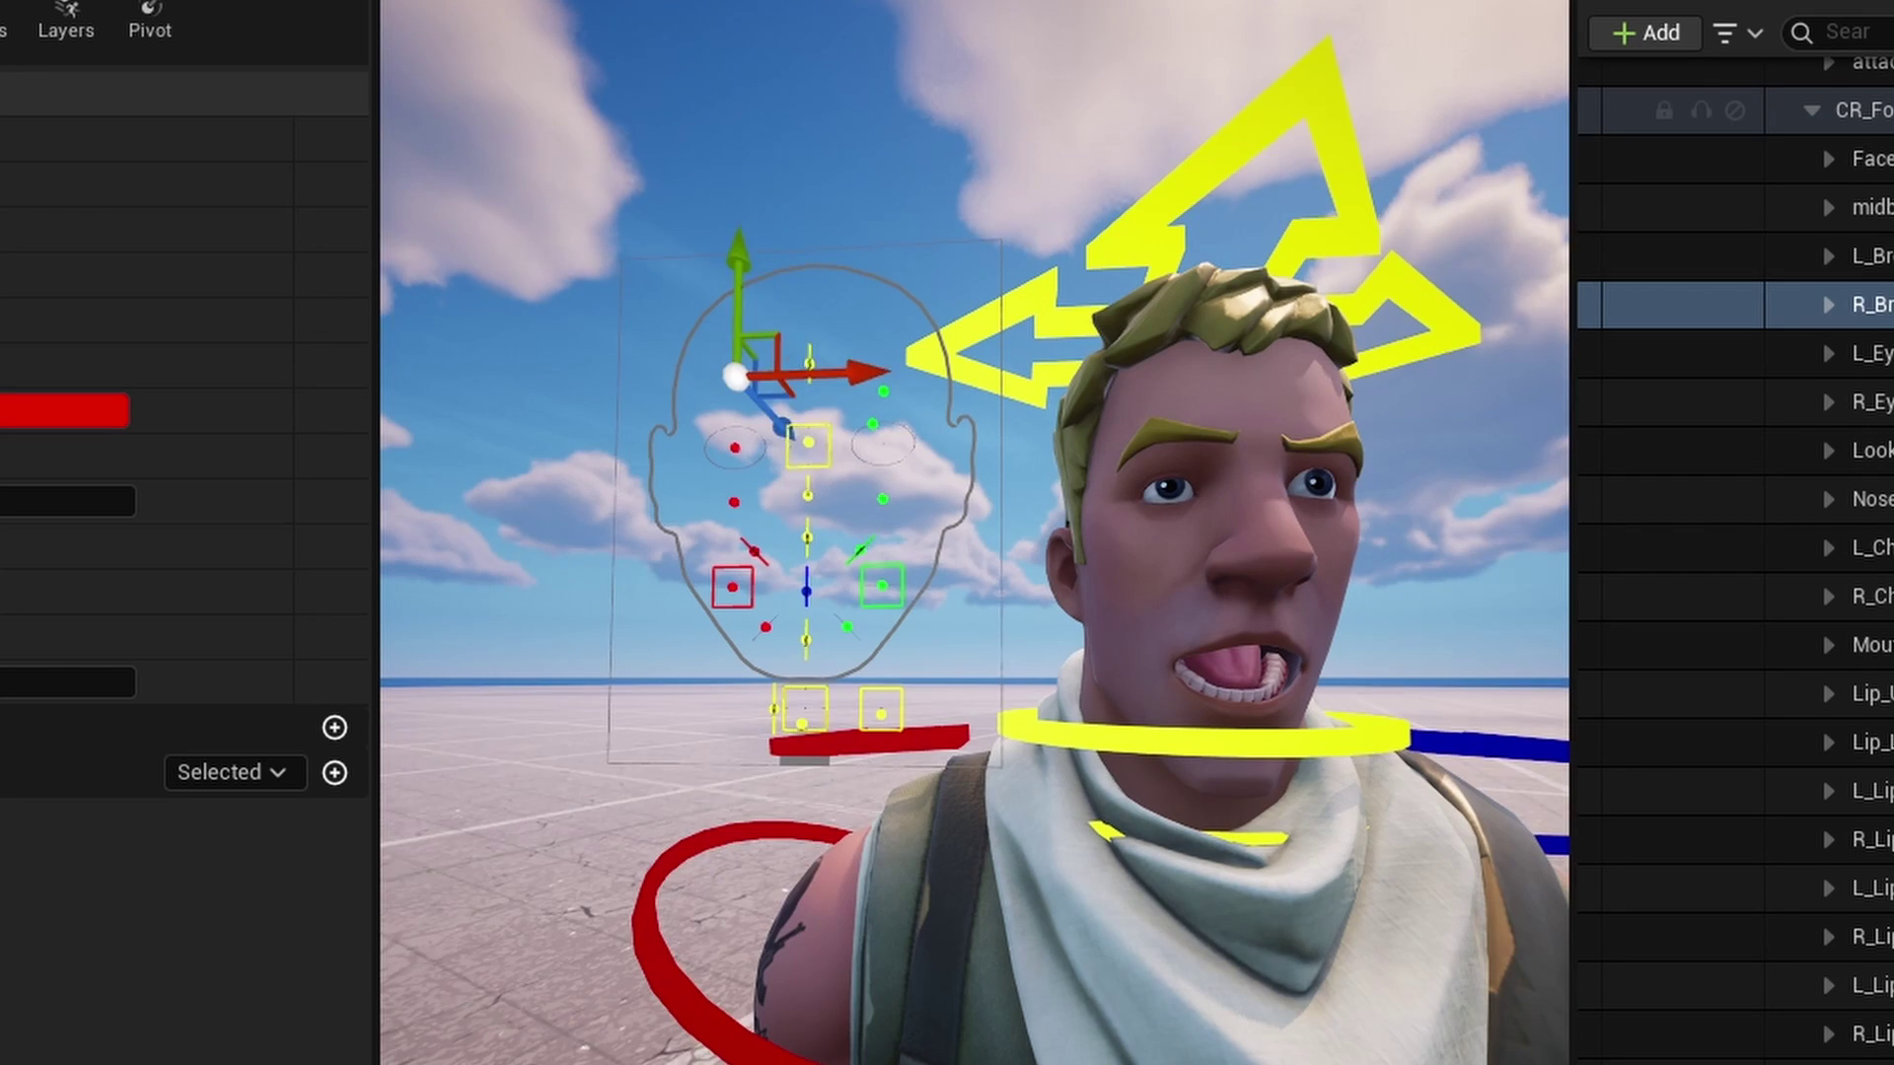
left_click(807, 343)
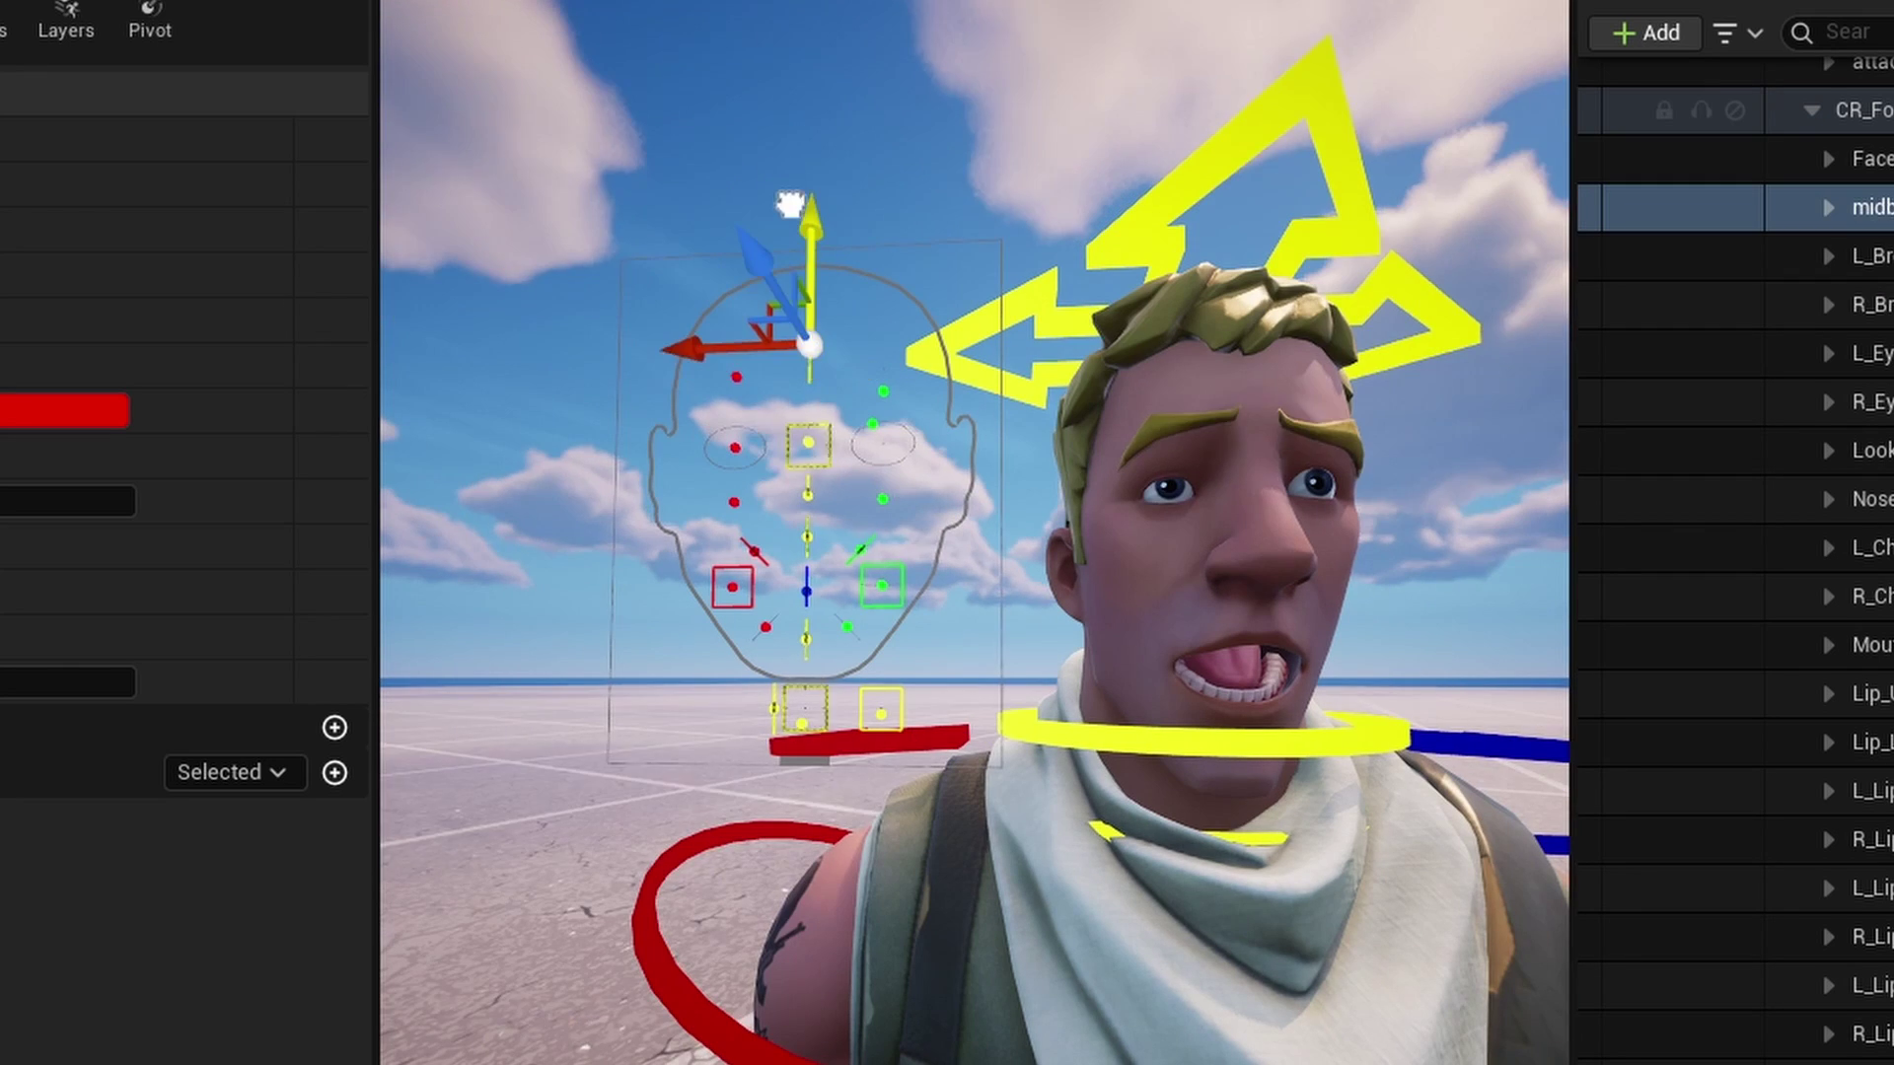
left_click_drag(807, 343, 791, 242)
- Pull down both mouth corners with R_Lipcorner and L_Lipcorner, and reposition the Mouth control
left_click(733, 588)
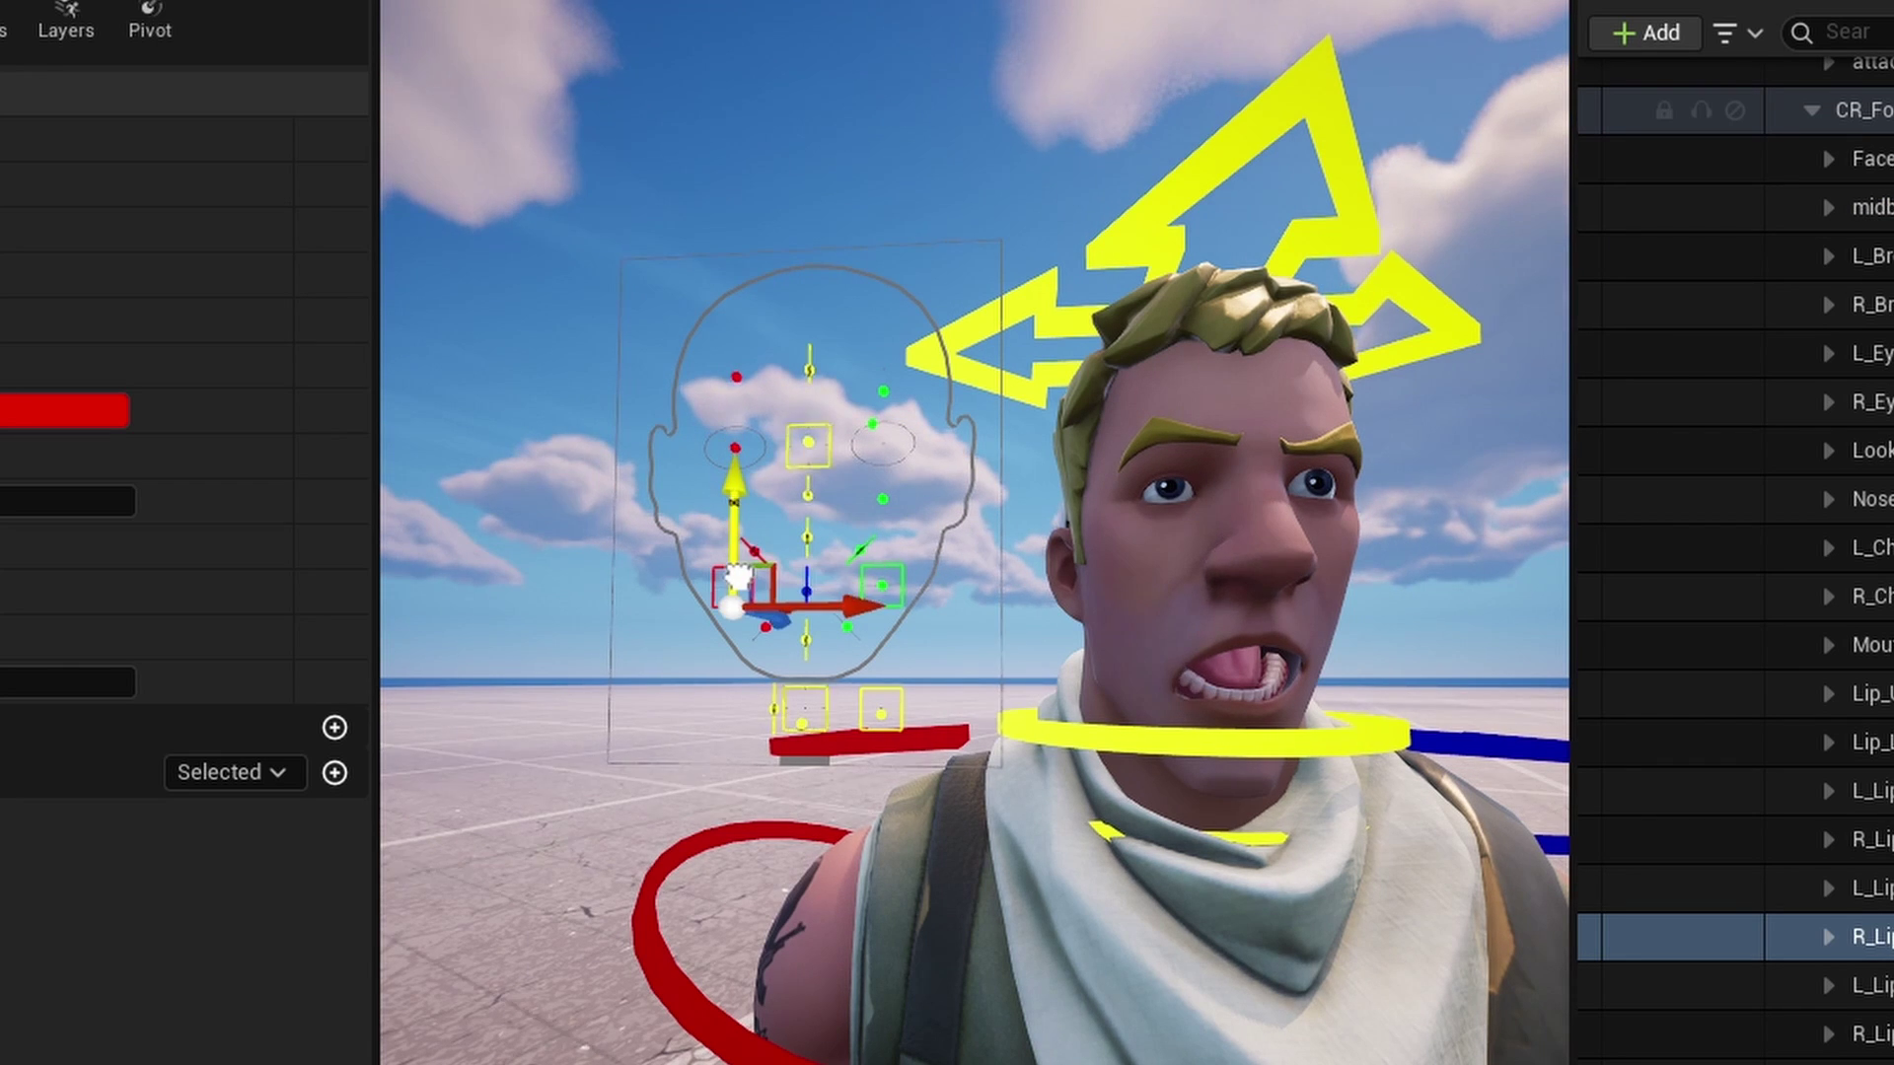
left_click(901, 581)
mouse_move(903, 576)
right_mouse_down()
mouse_move(749, 527)
mouse_move(917, 547)
right_mouse_up()
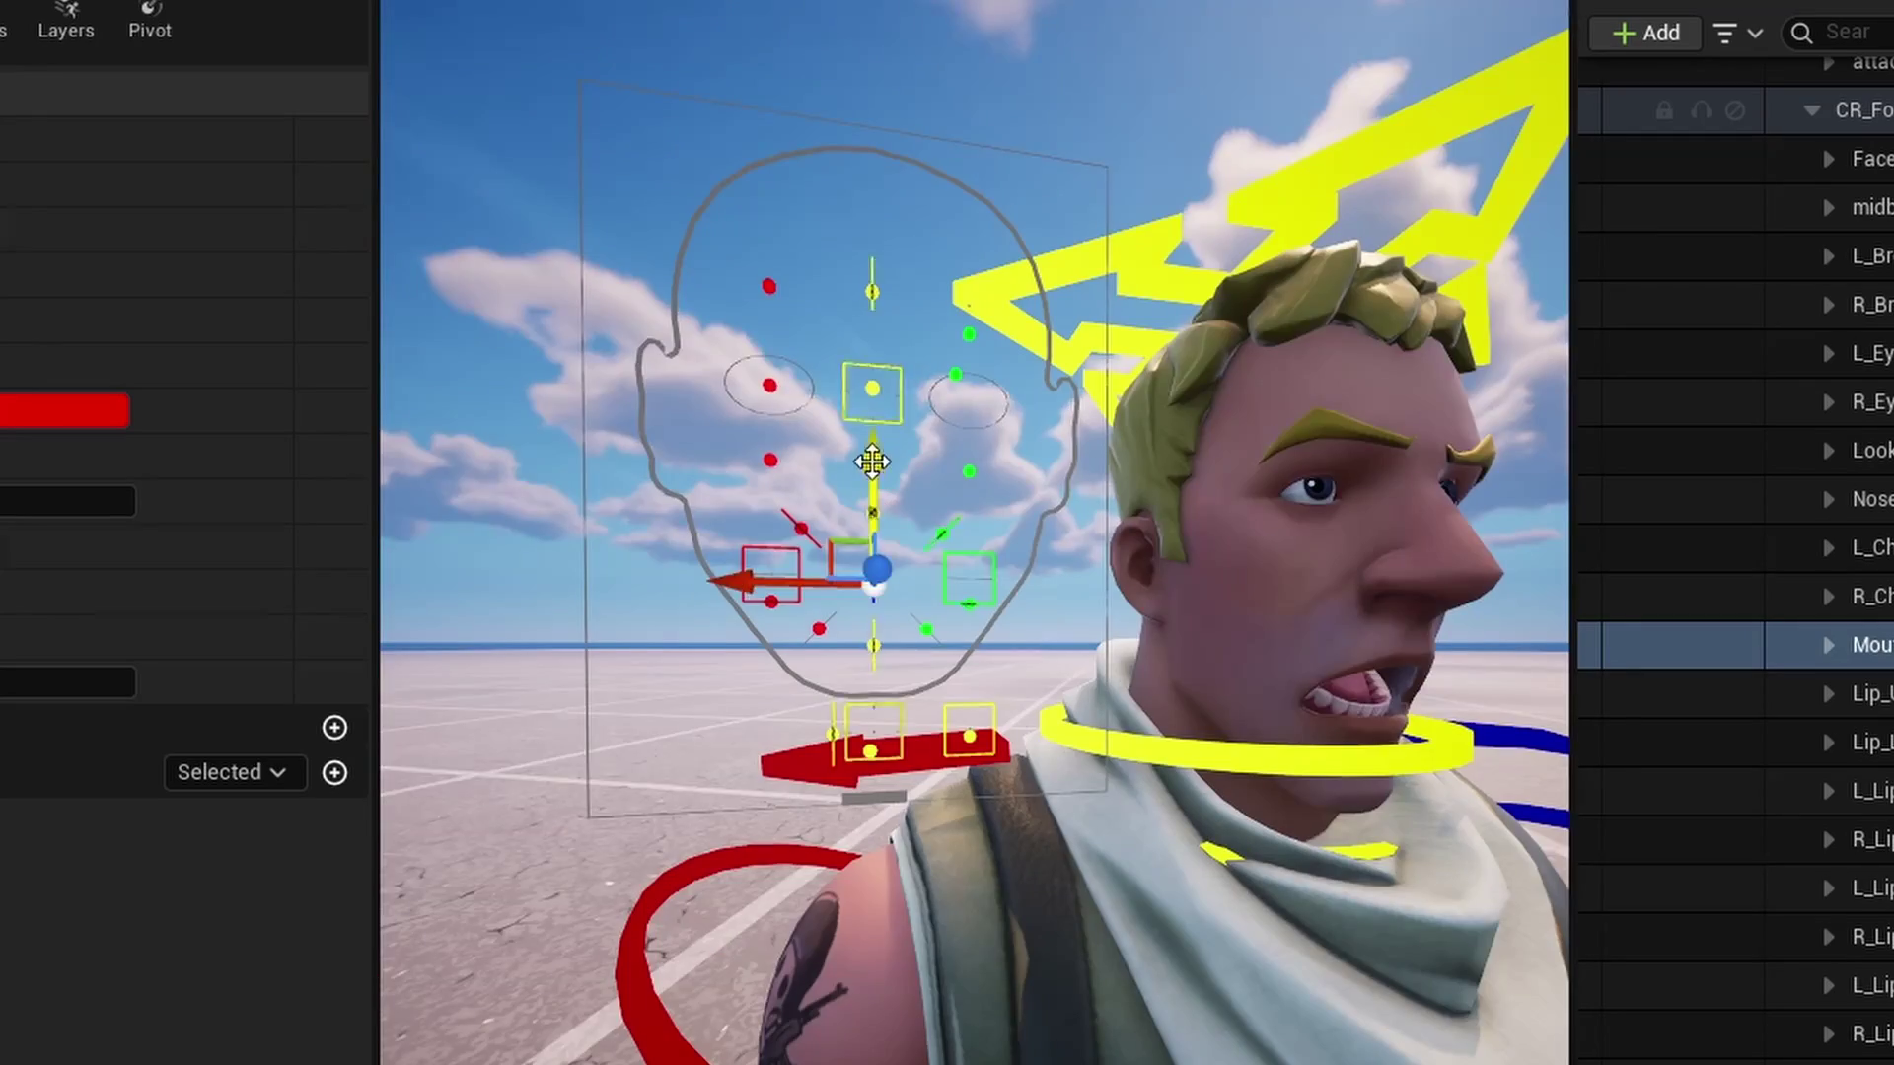
left_click_drag(871, 461, 871, 436)
right_click_drag(1004, 465, 819, 464)
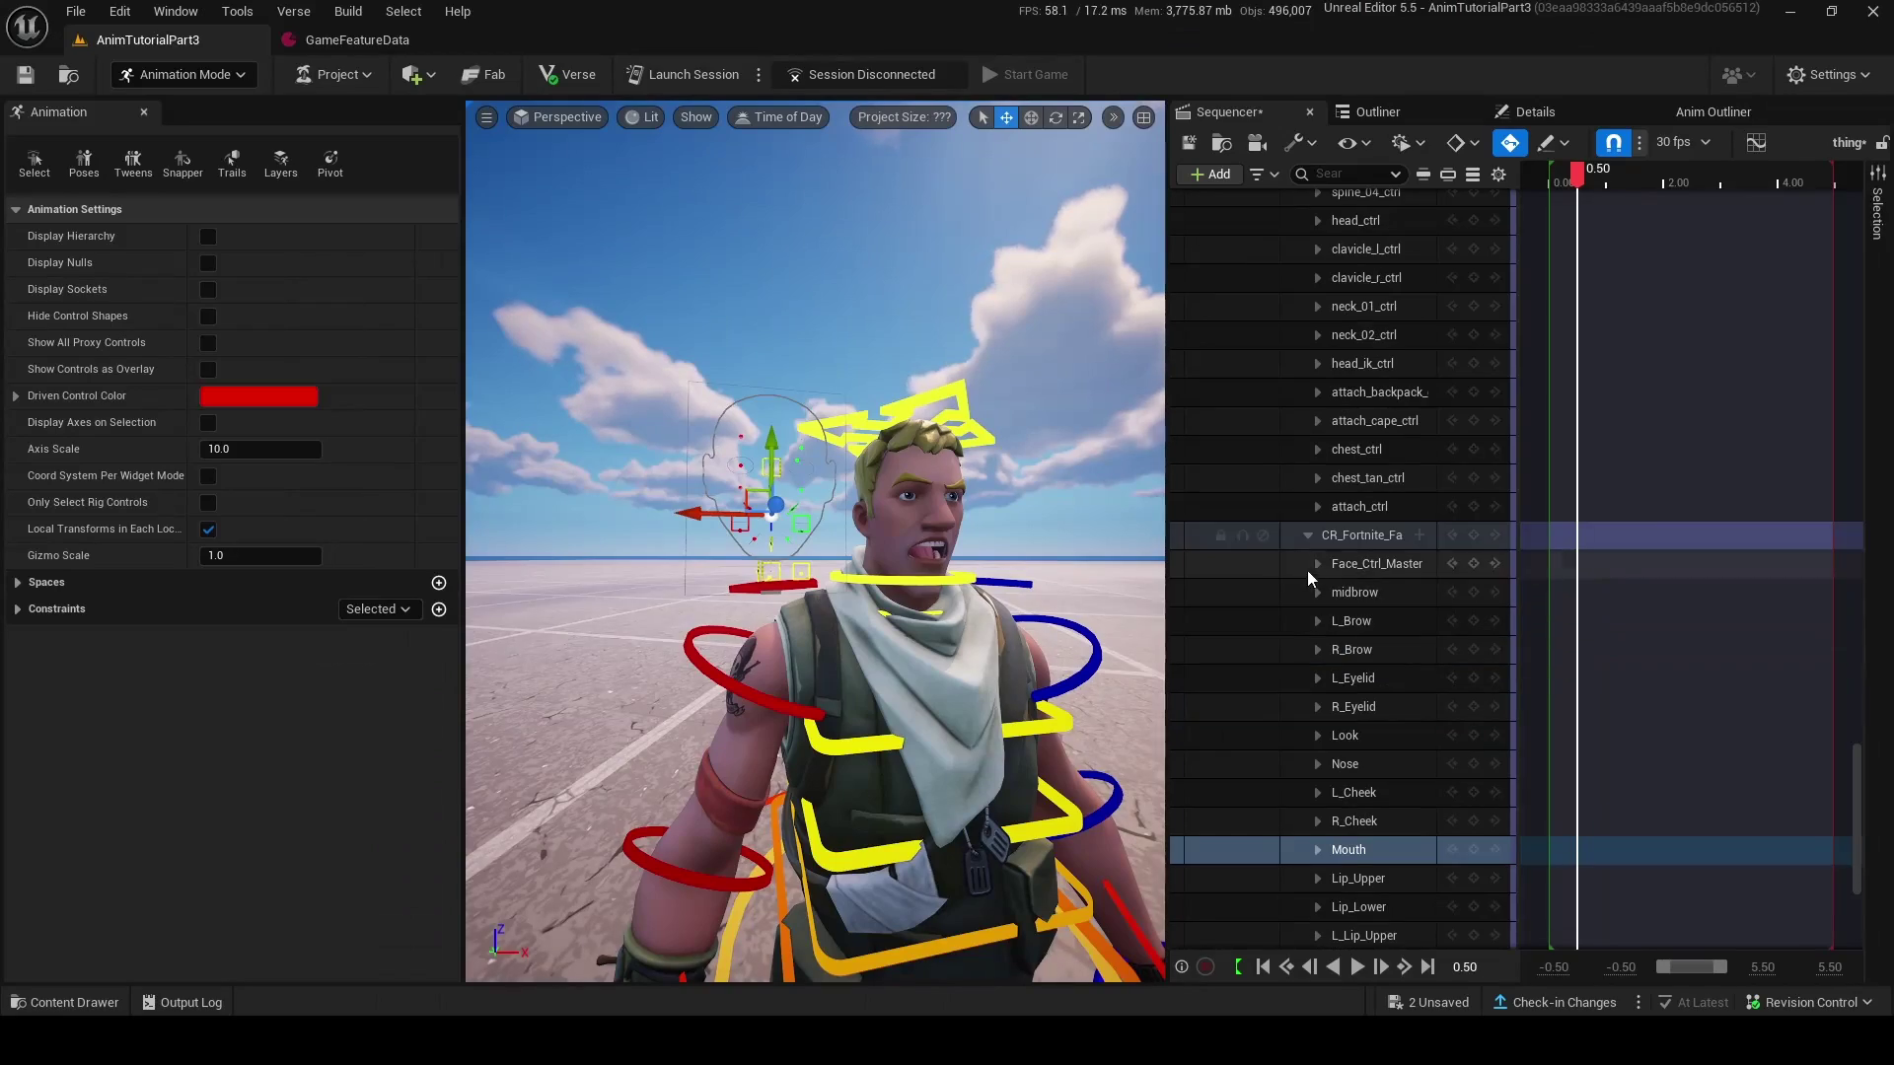
- Collapse the body and face rig tracks and key the entire CR_Fortnite_FaceRig track at 0.00
left_click(1307, 535)
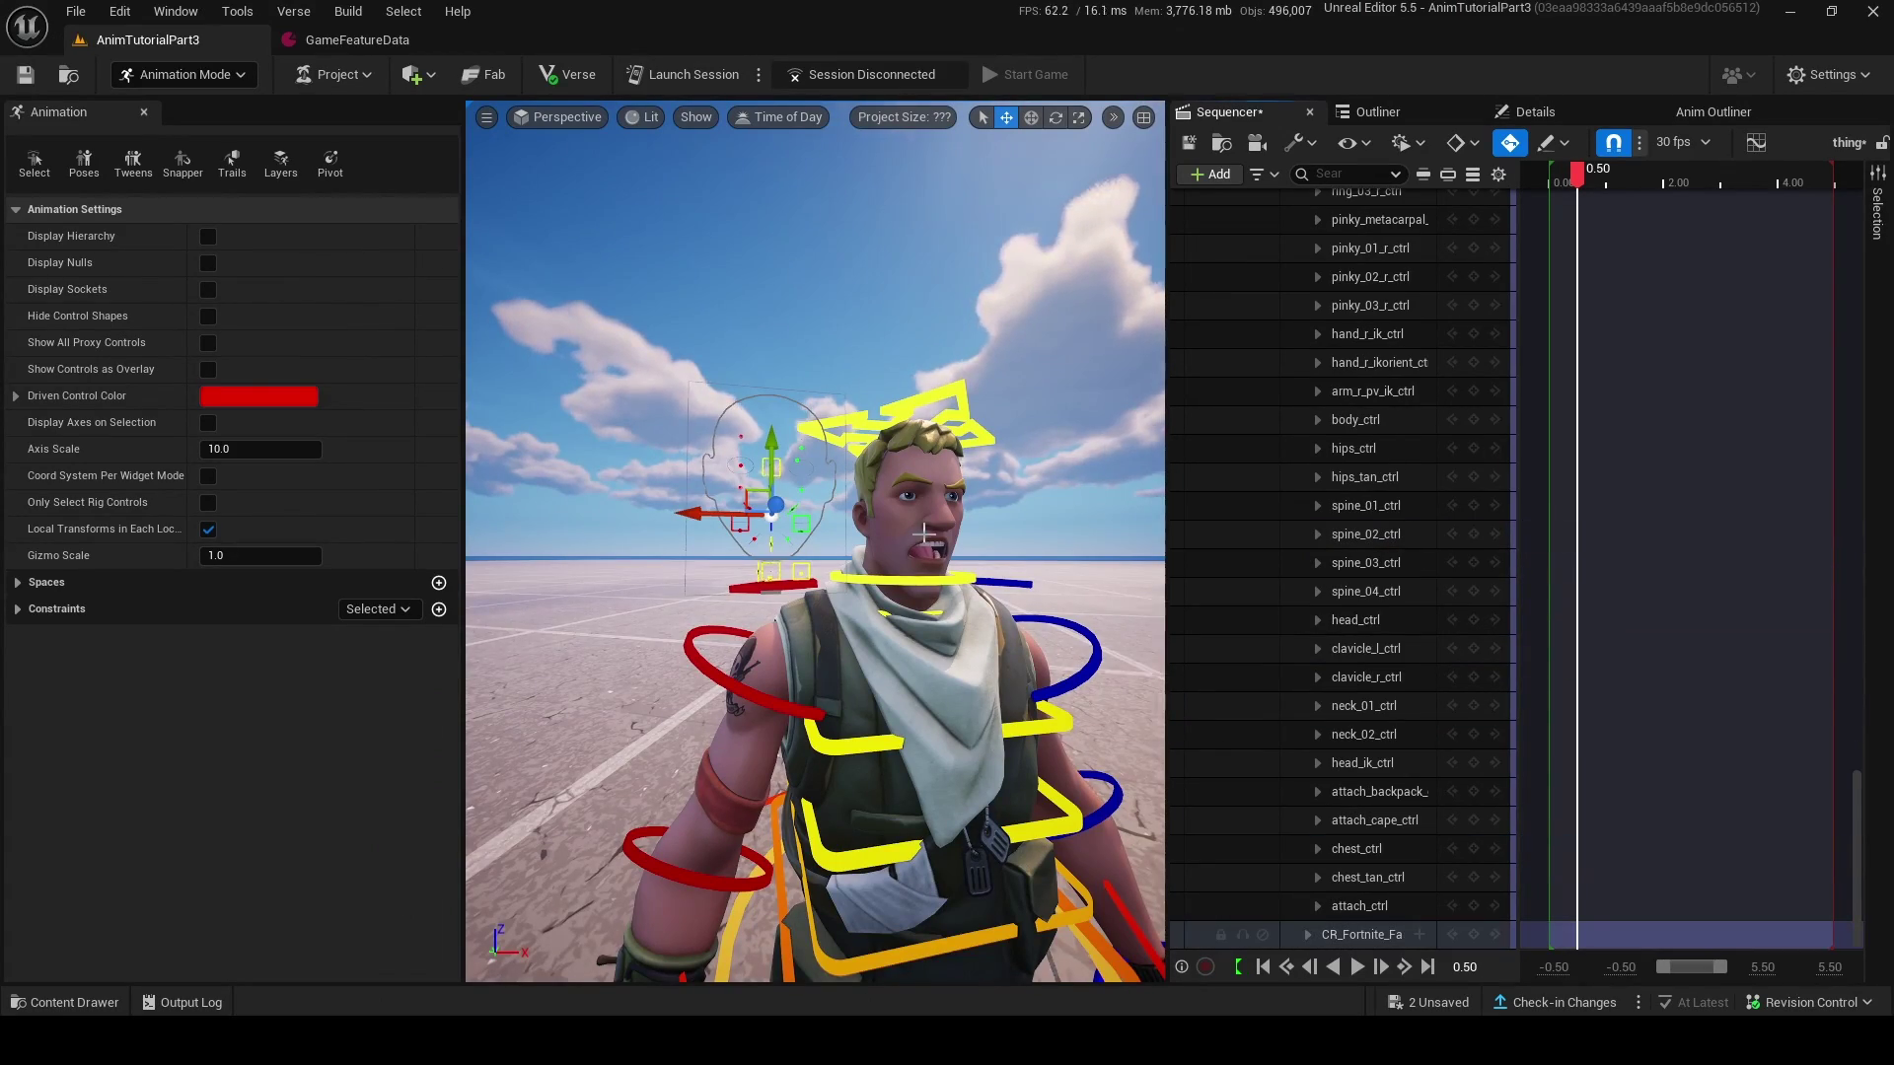
right_click_drag(925, 534, 784, 523)
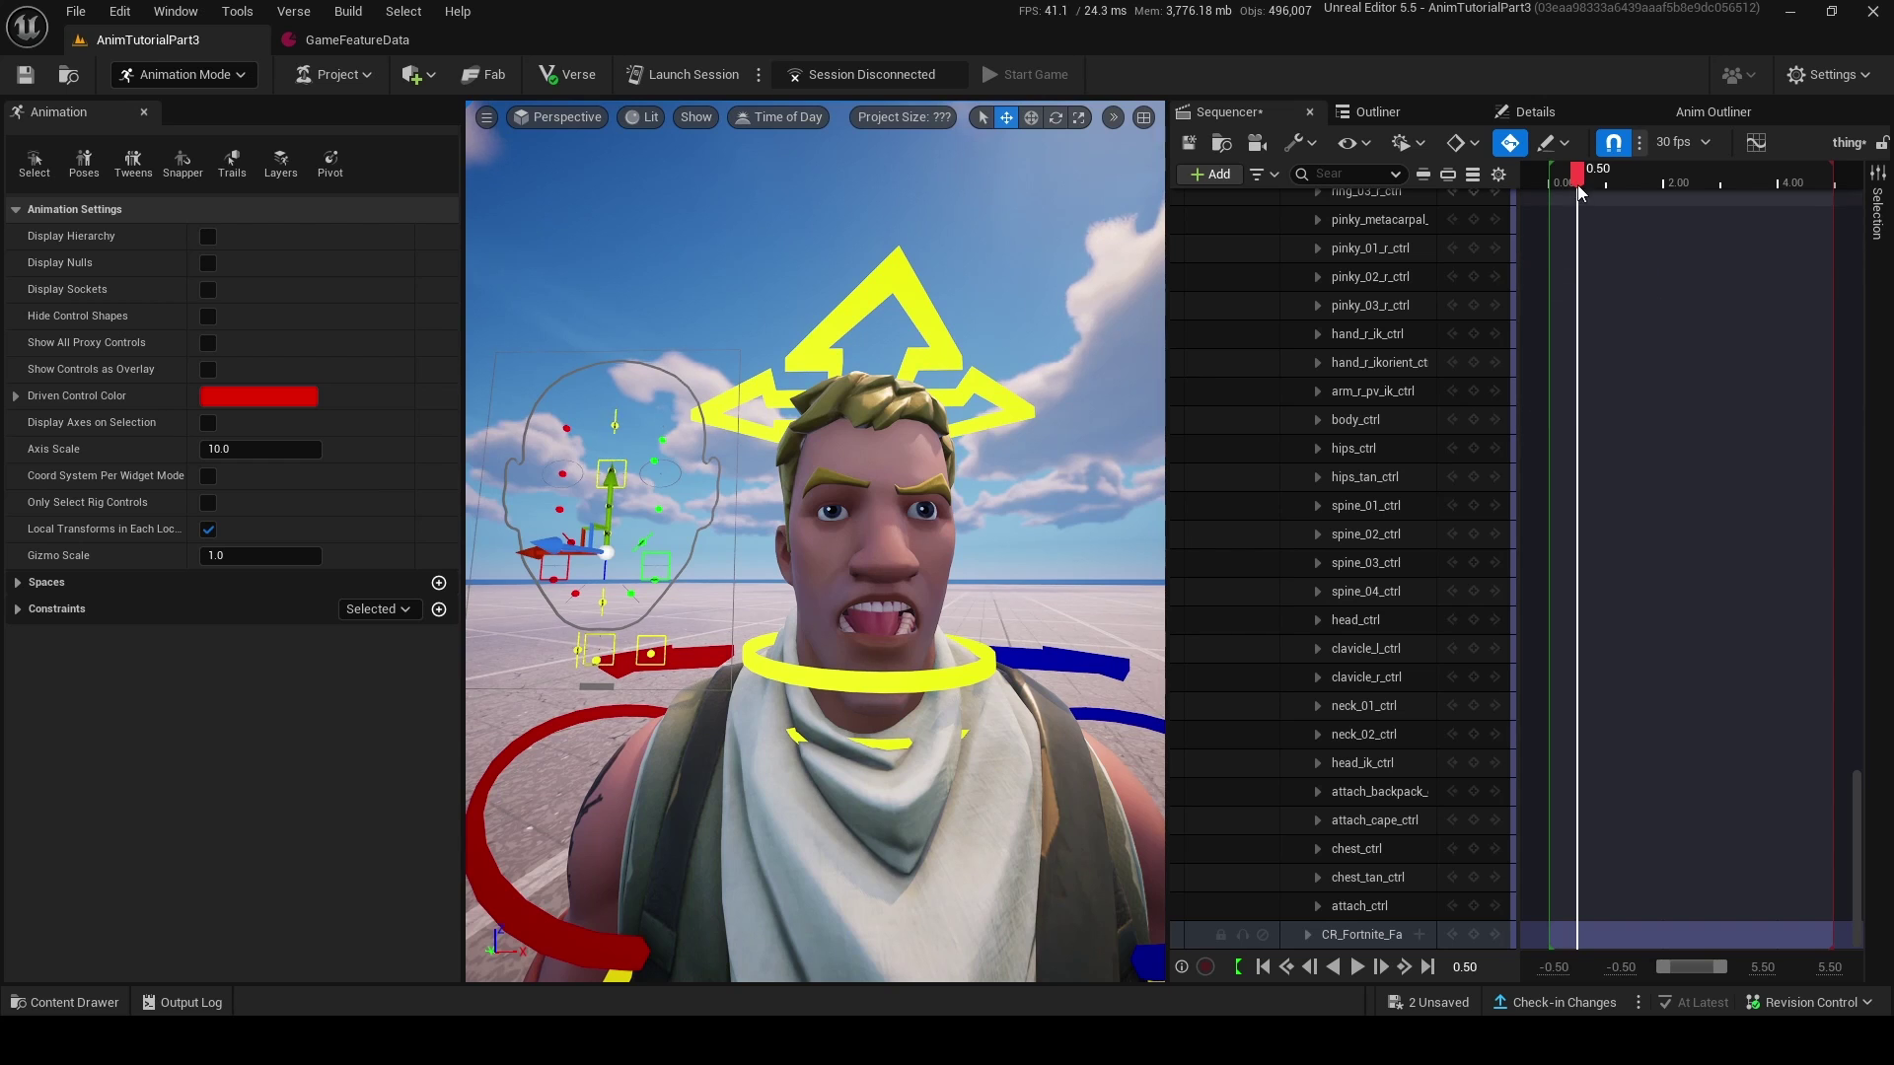
left_click_drag(1578, 190, 1548, 187)
scroll(1333, 314, "up", 15)
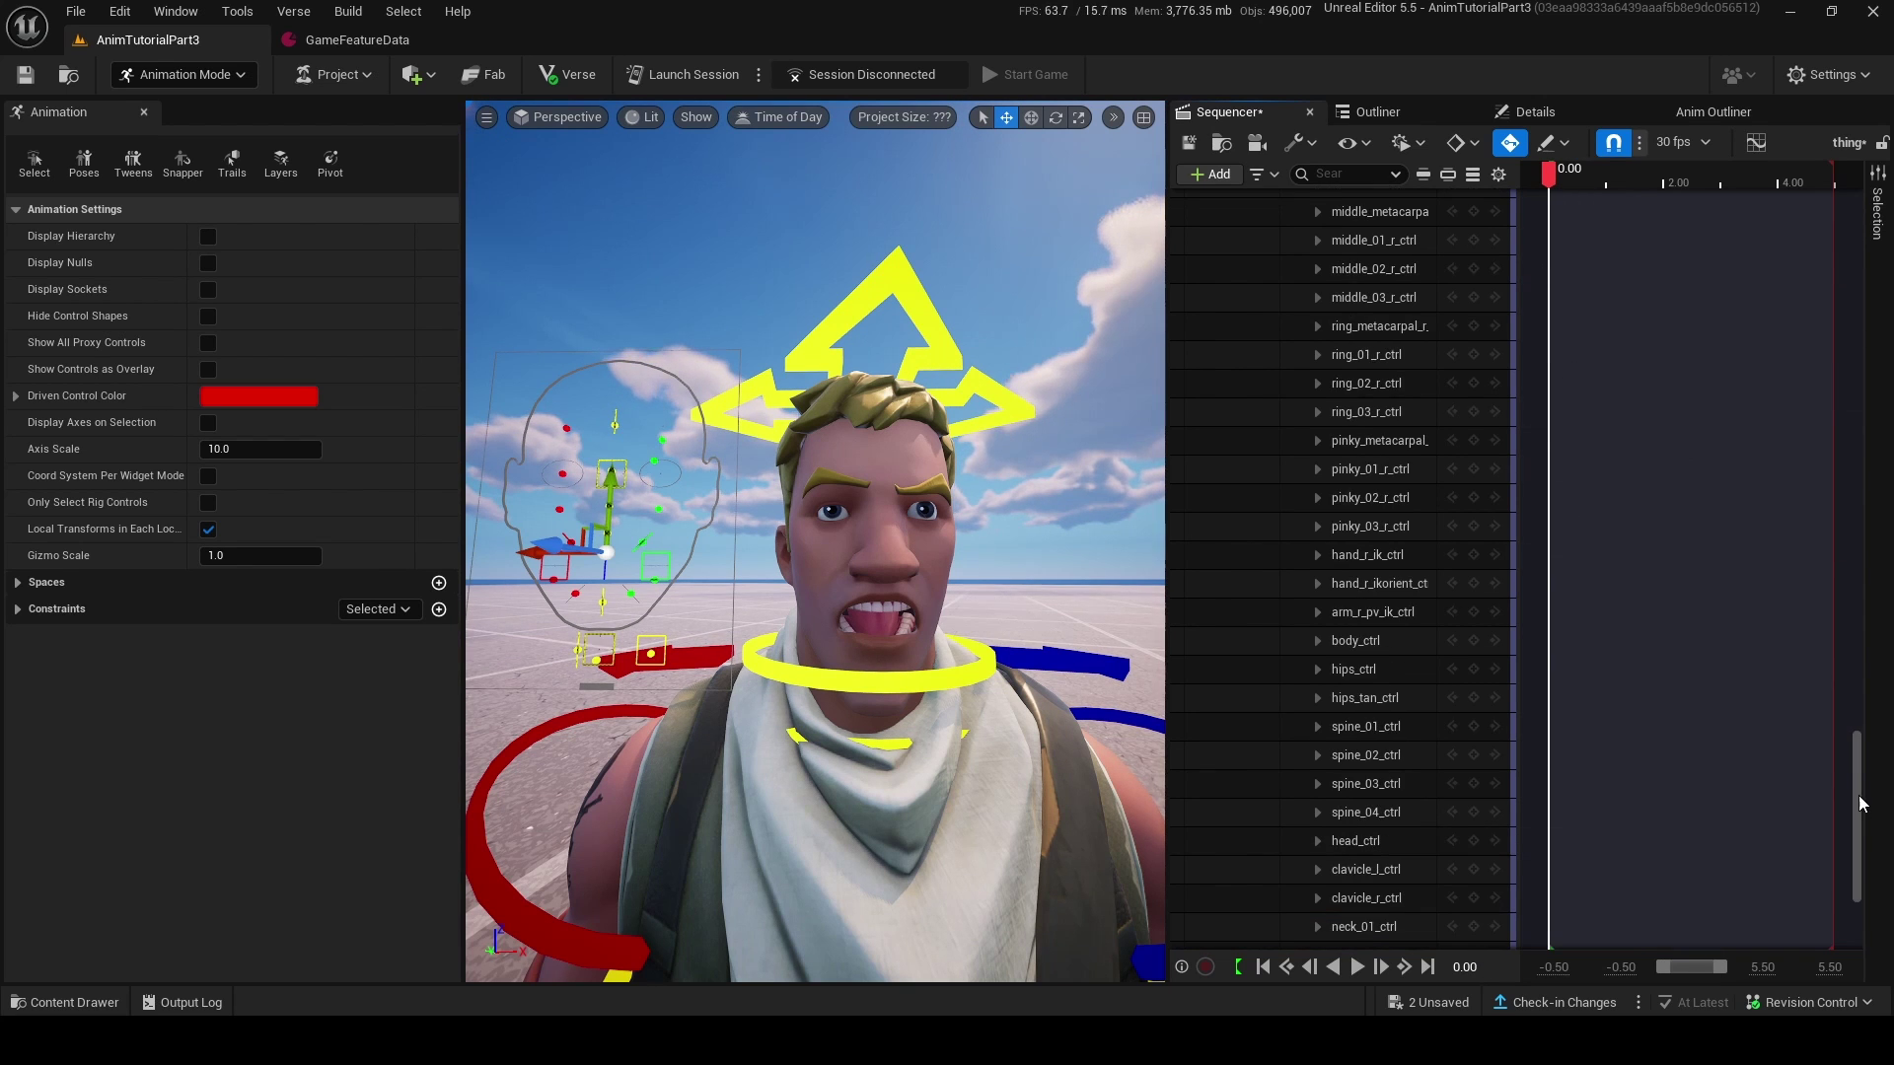
left_click(1308, 259)
left_click(1365, 287)
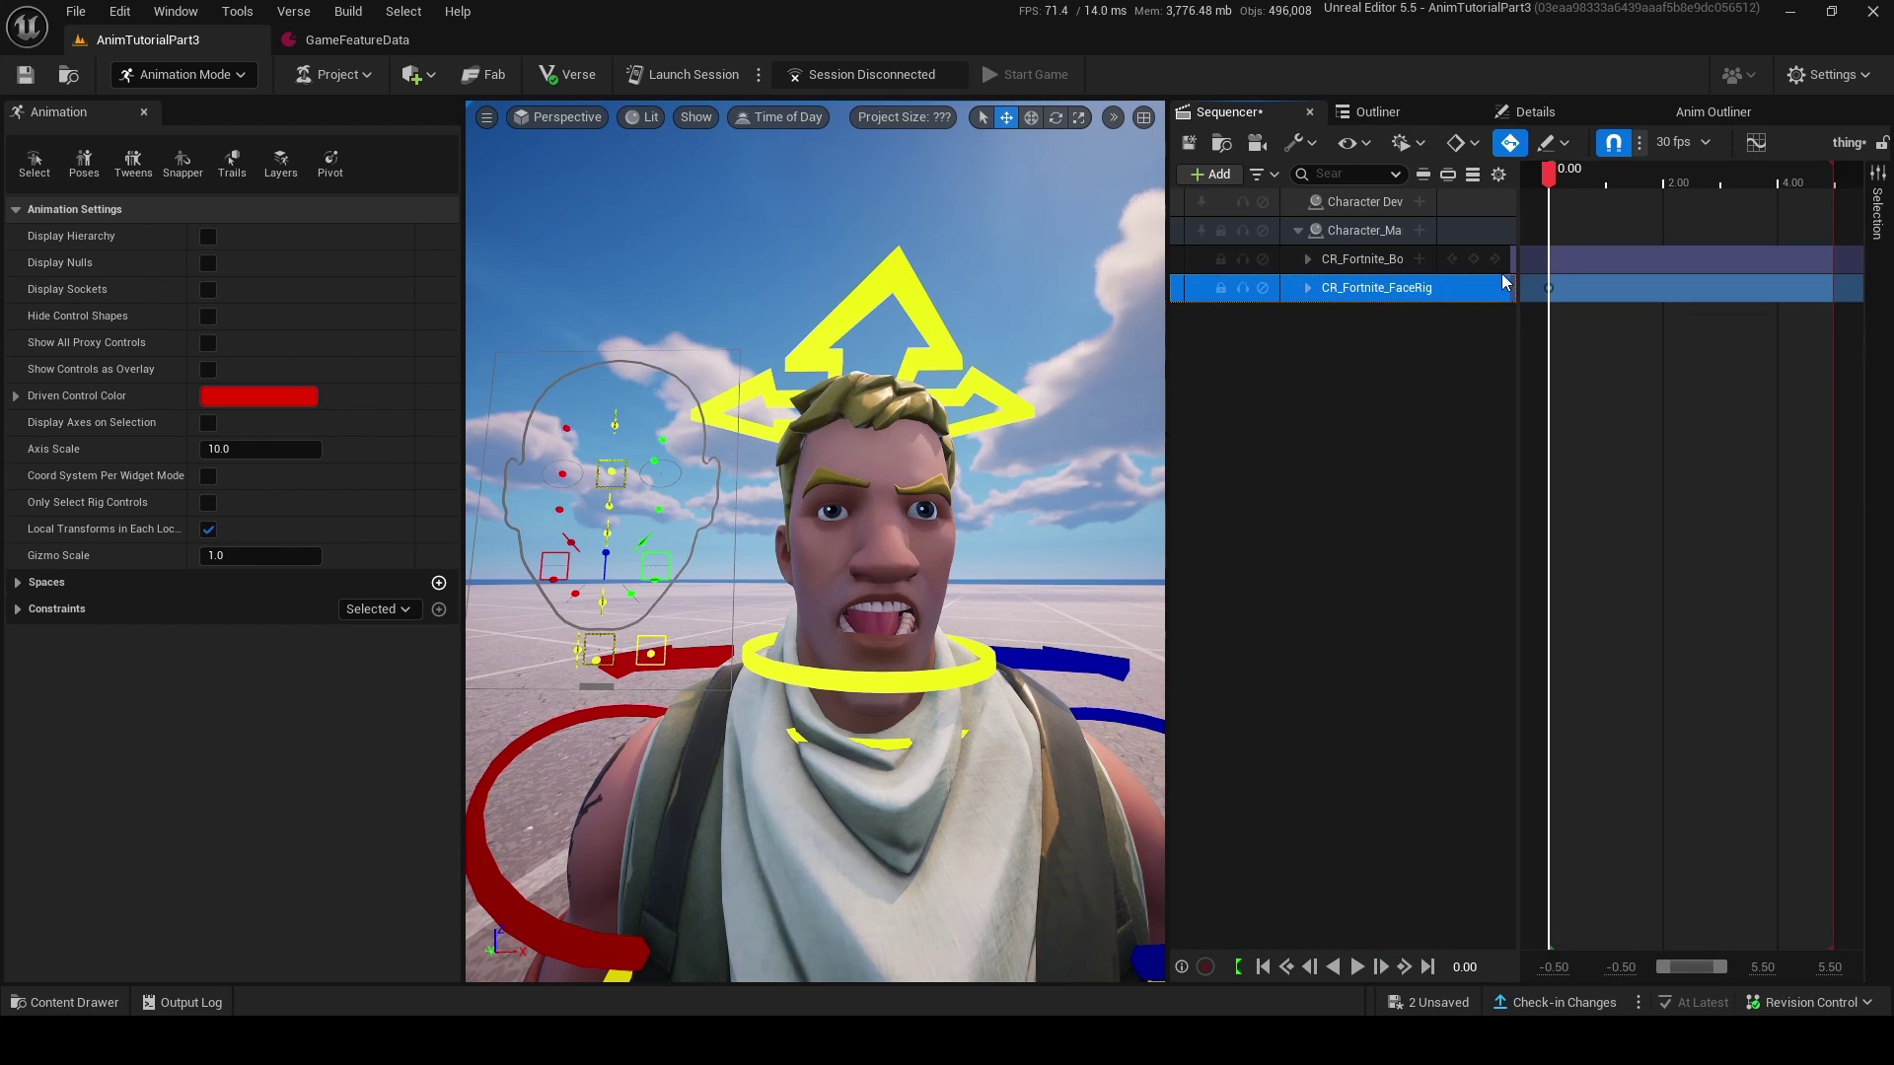
- Close the mouth with the Jaw control at 4.90, and play and scrub through the facial animation
left_click_drag(1552, 179, 1577, 187)
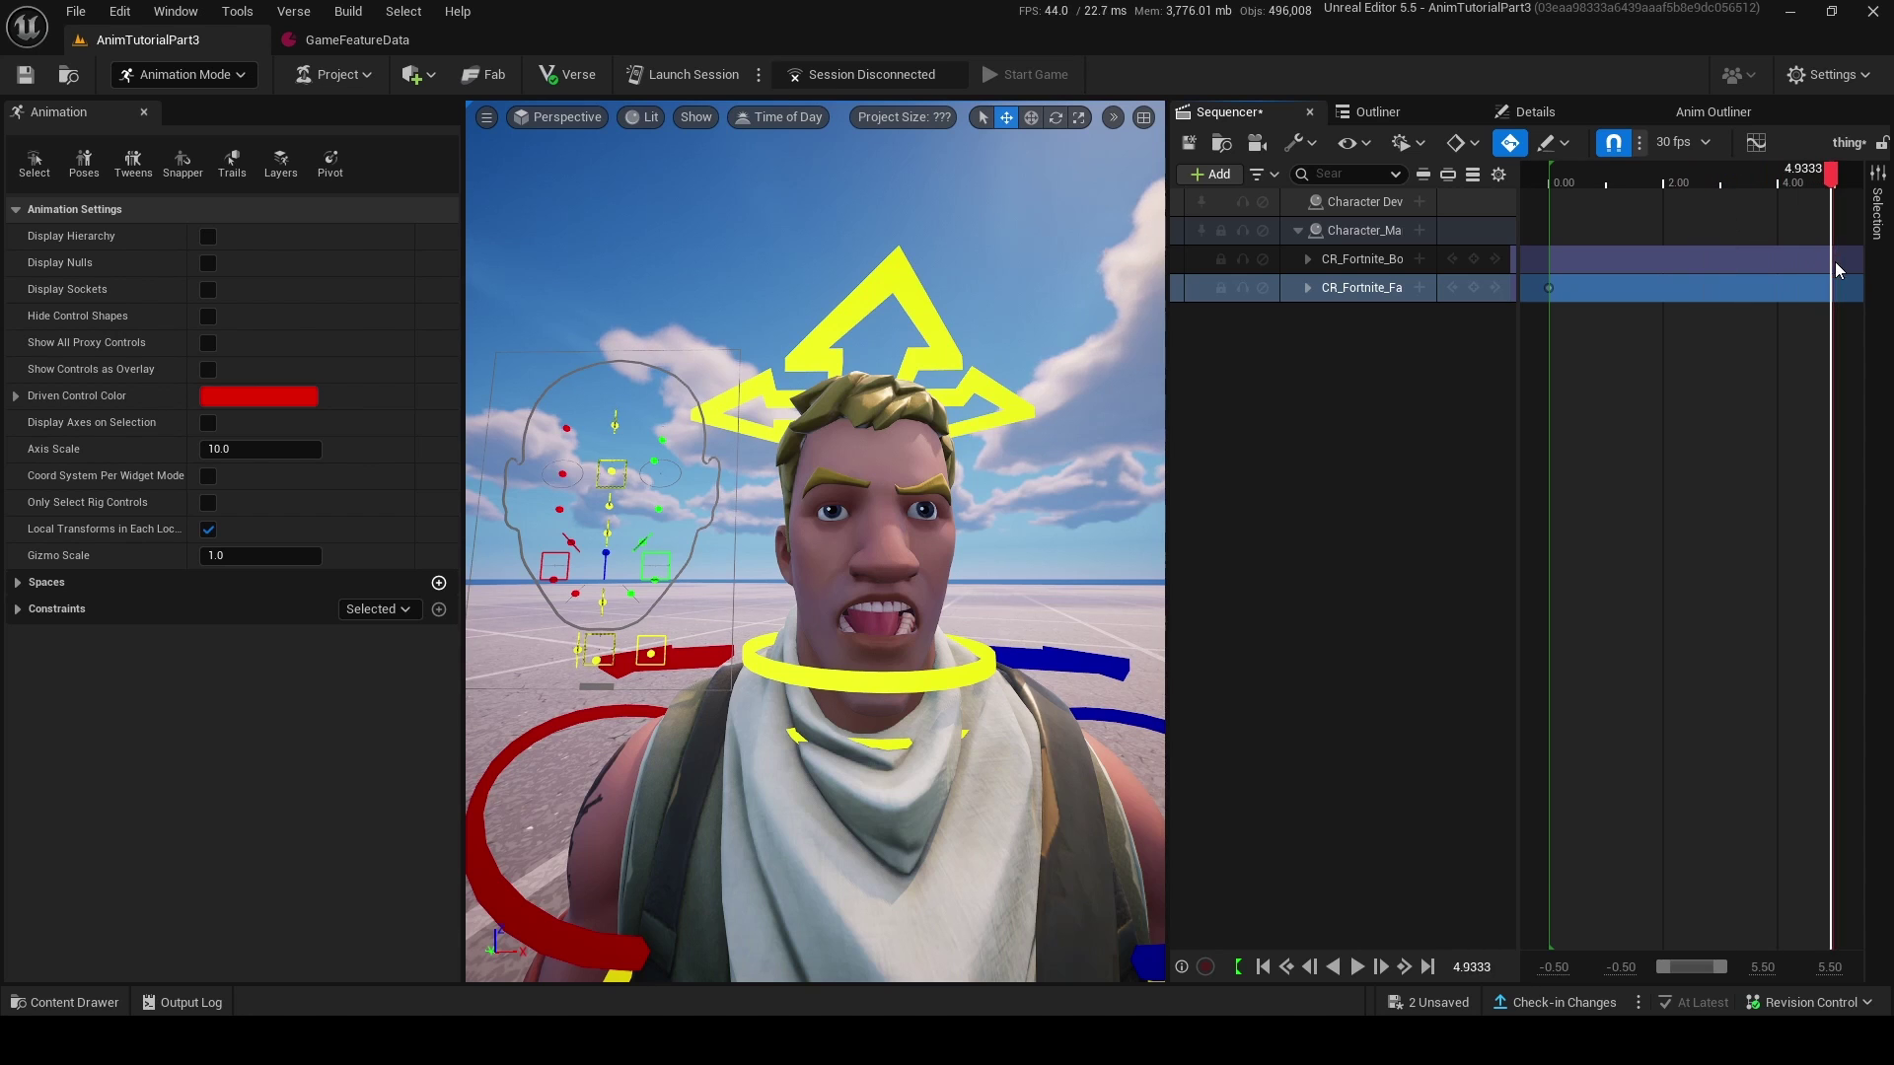
left_click_drag(1834, 262, 1830, 263)
left_click(595, 651)
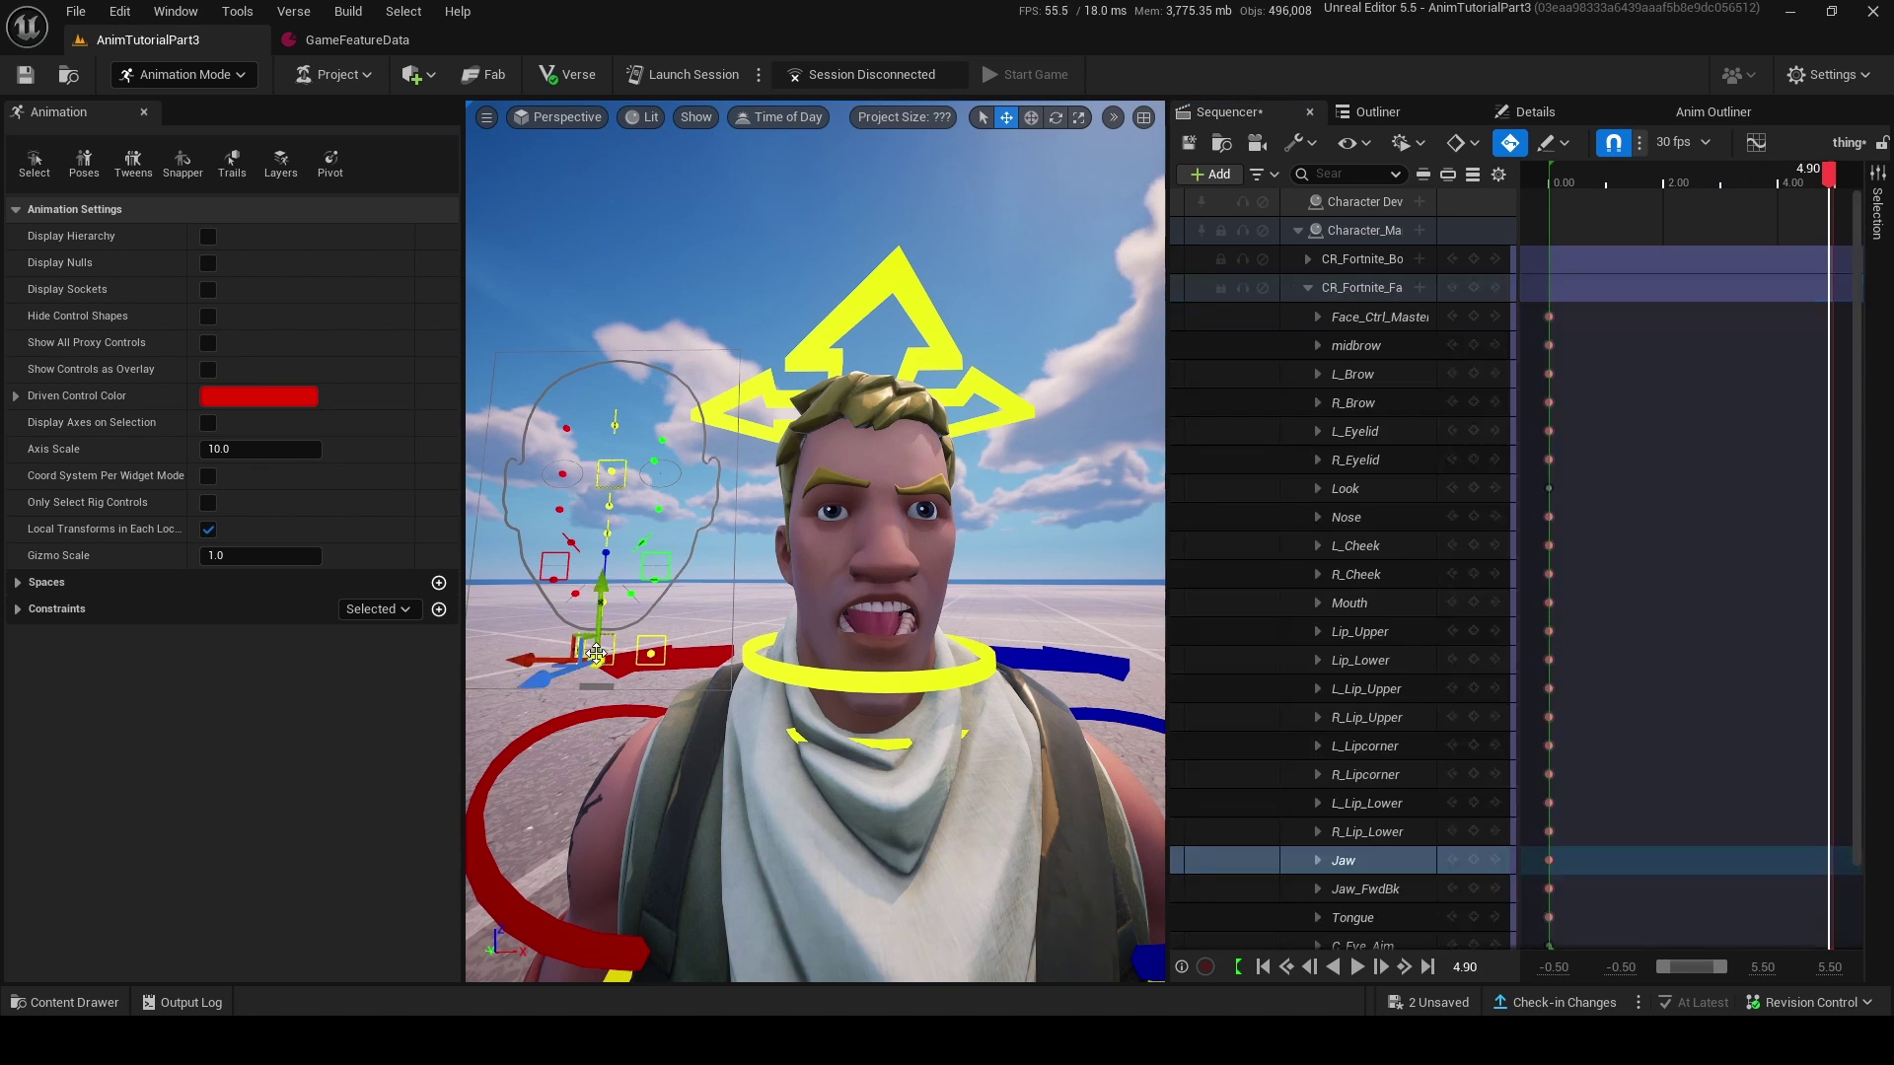
left_click(1625, 186)
key("space")
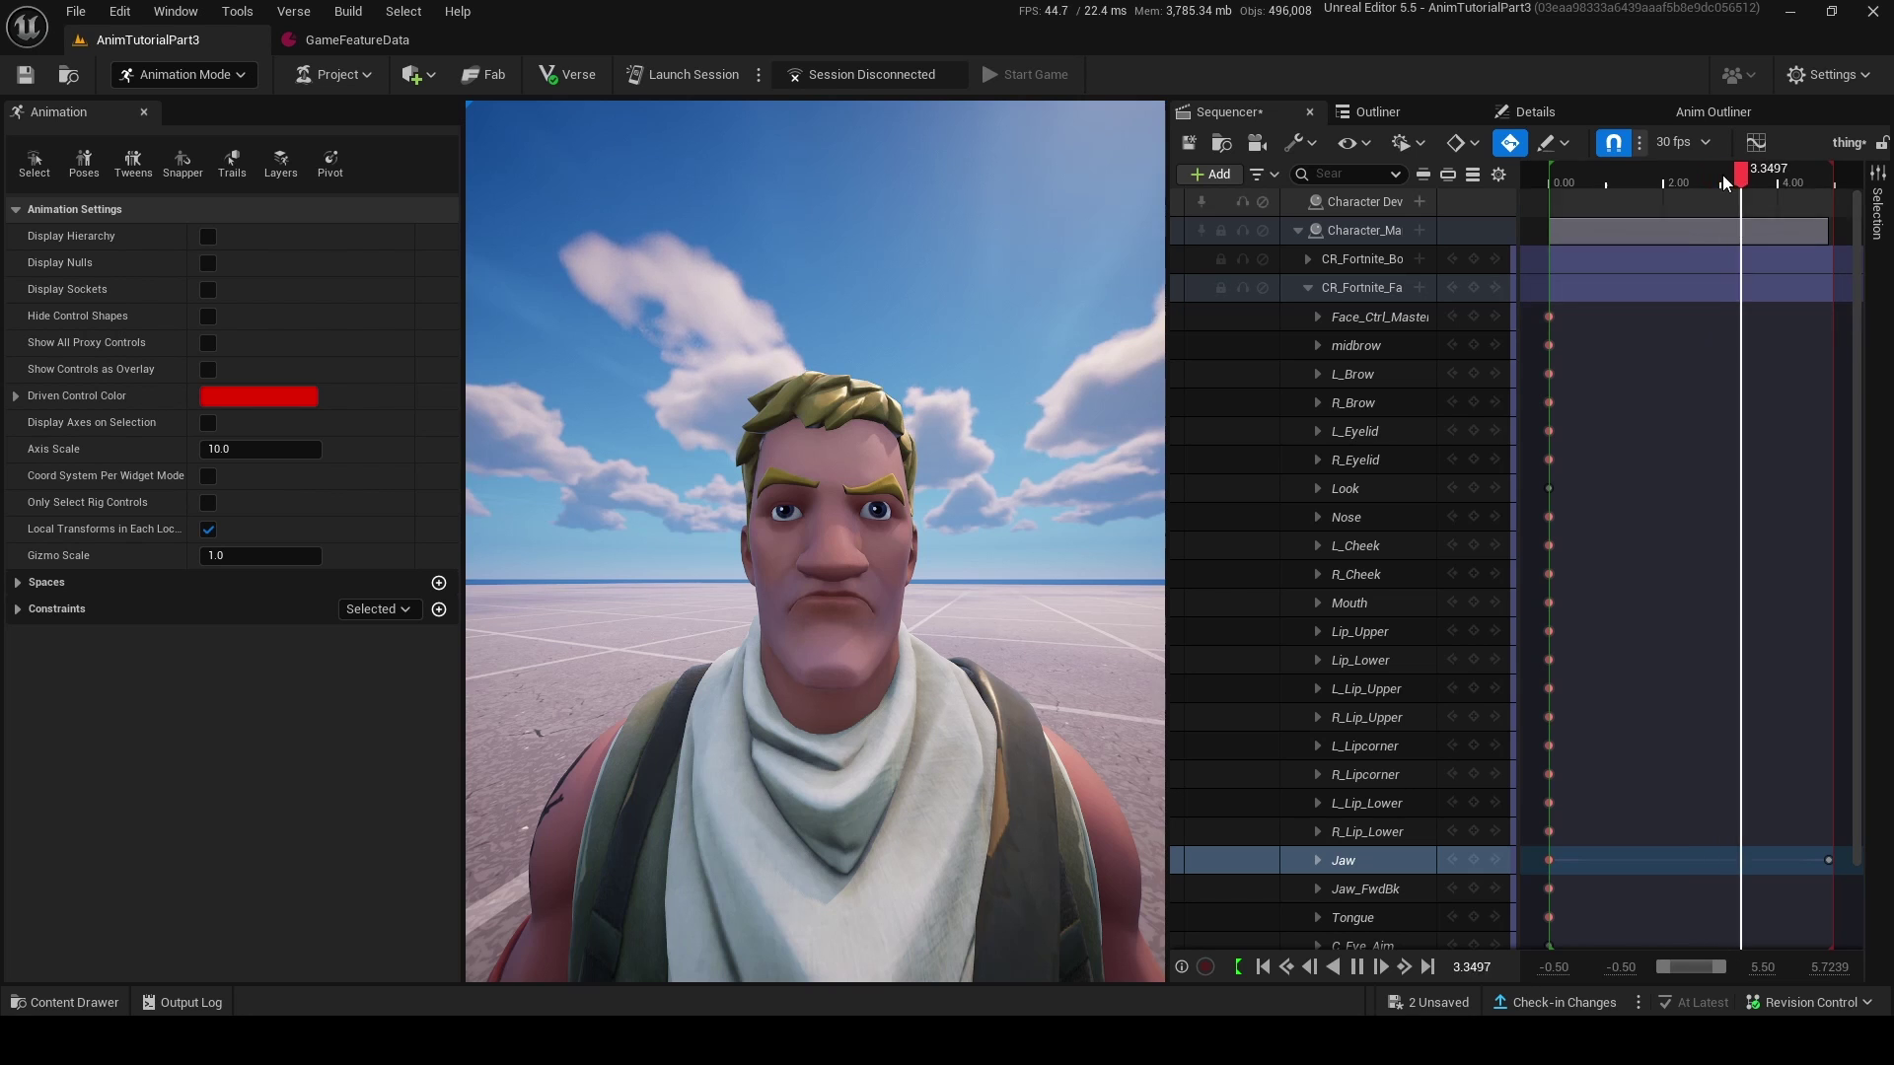
left_click_drag(1752, 174, 1631, 359)
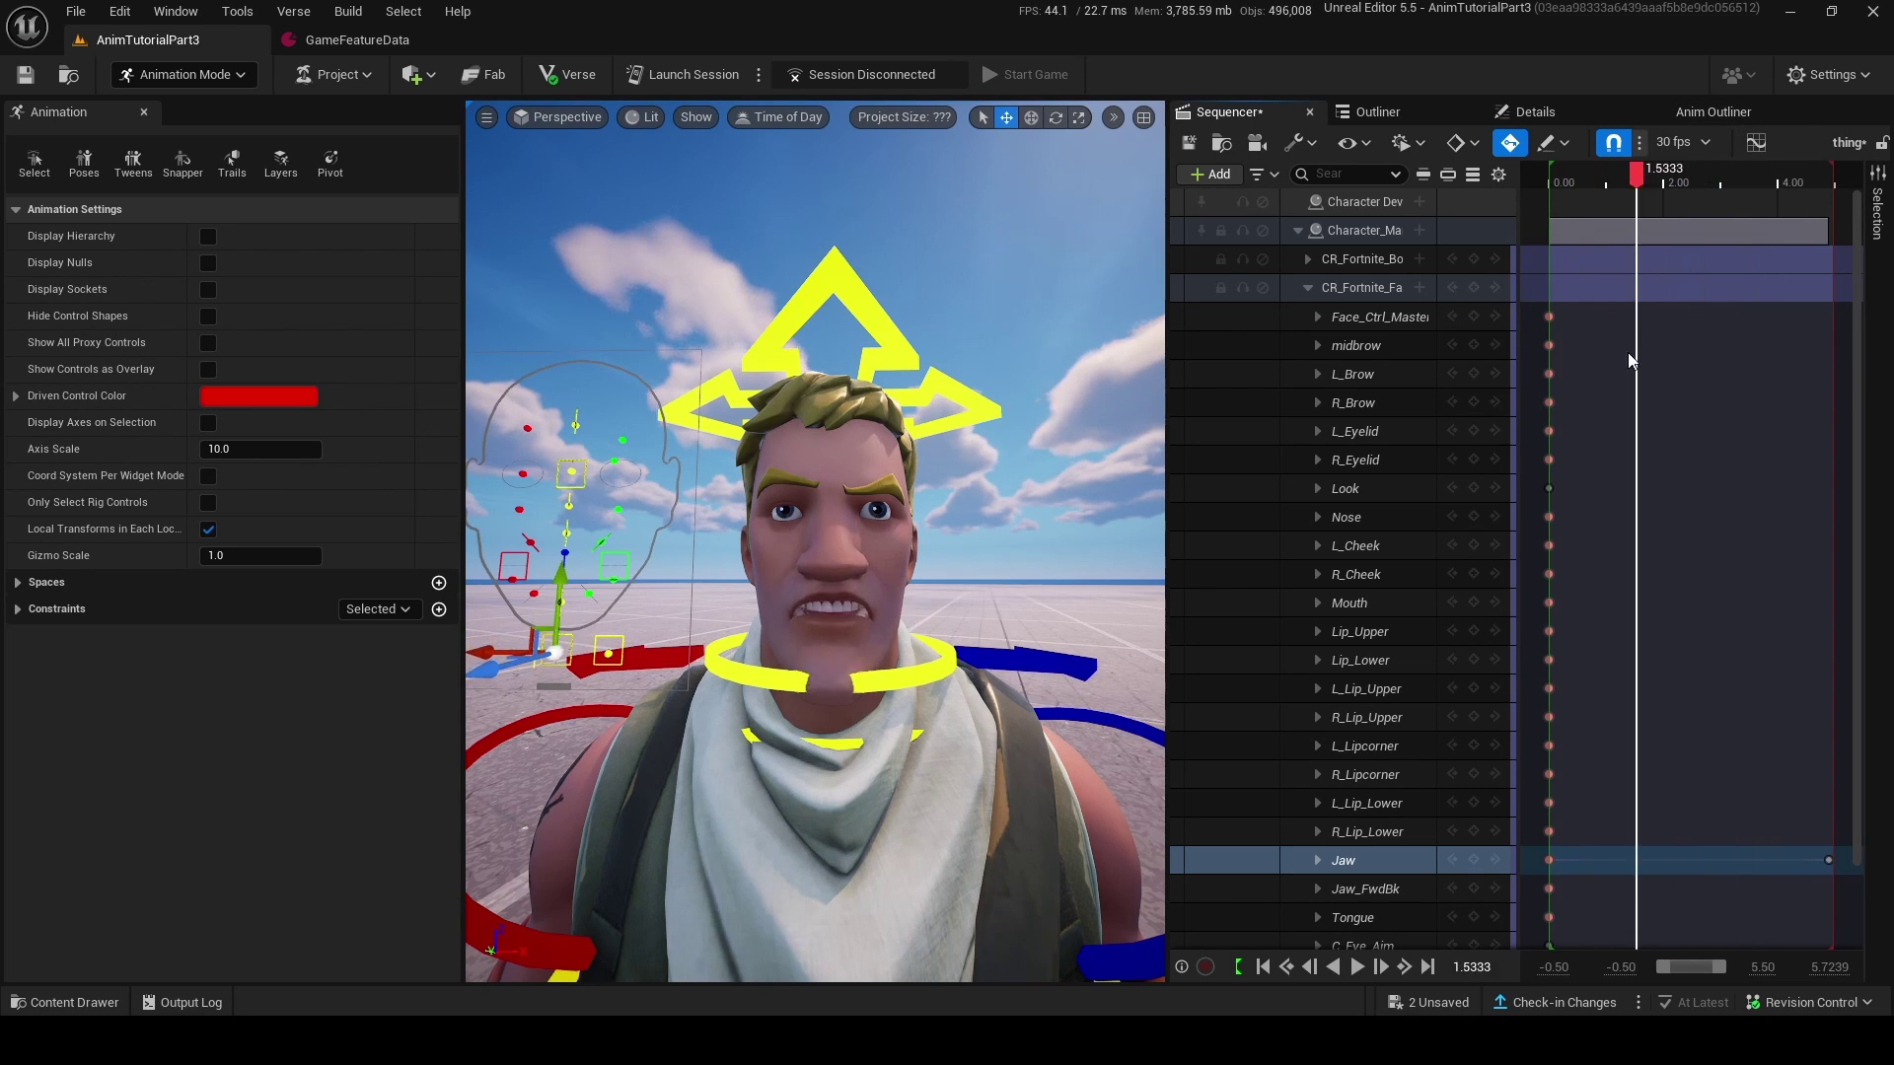
- Rotate the left upper arm FK control at 2.7333 so the arm swings outward from the body
mouse_move(931, 459)
right_mouse_down()
mouse_move(930, 493)
mouse_move(917, 483)
right_mouse_up()
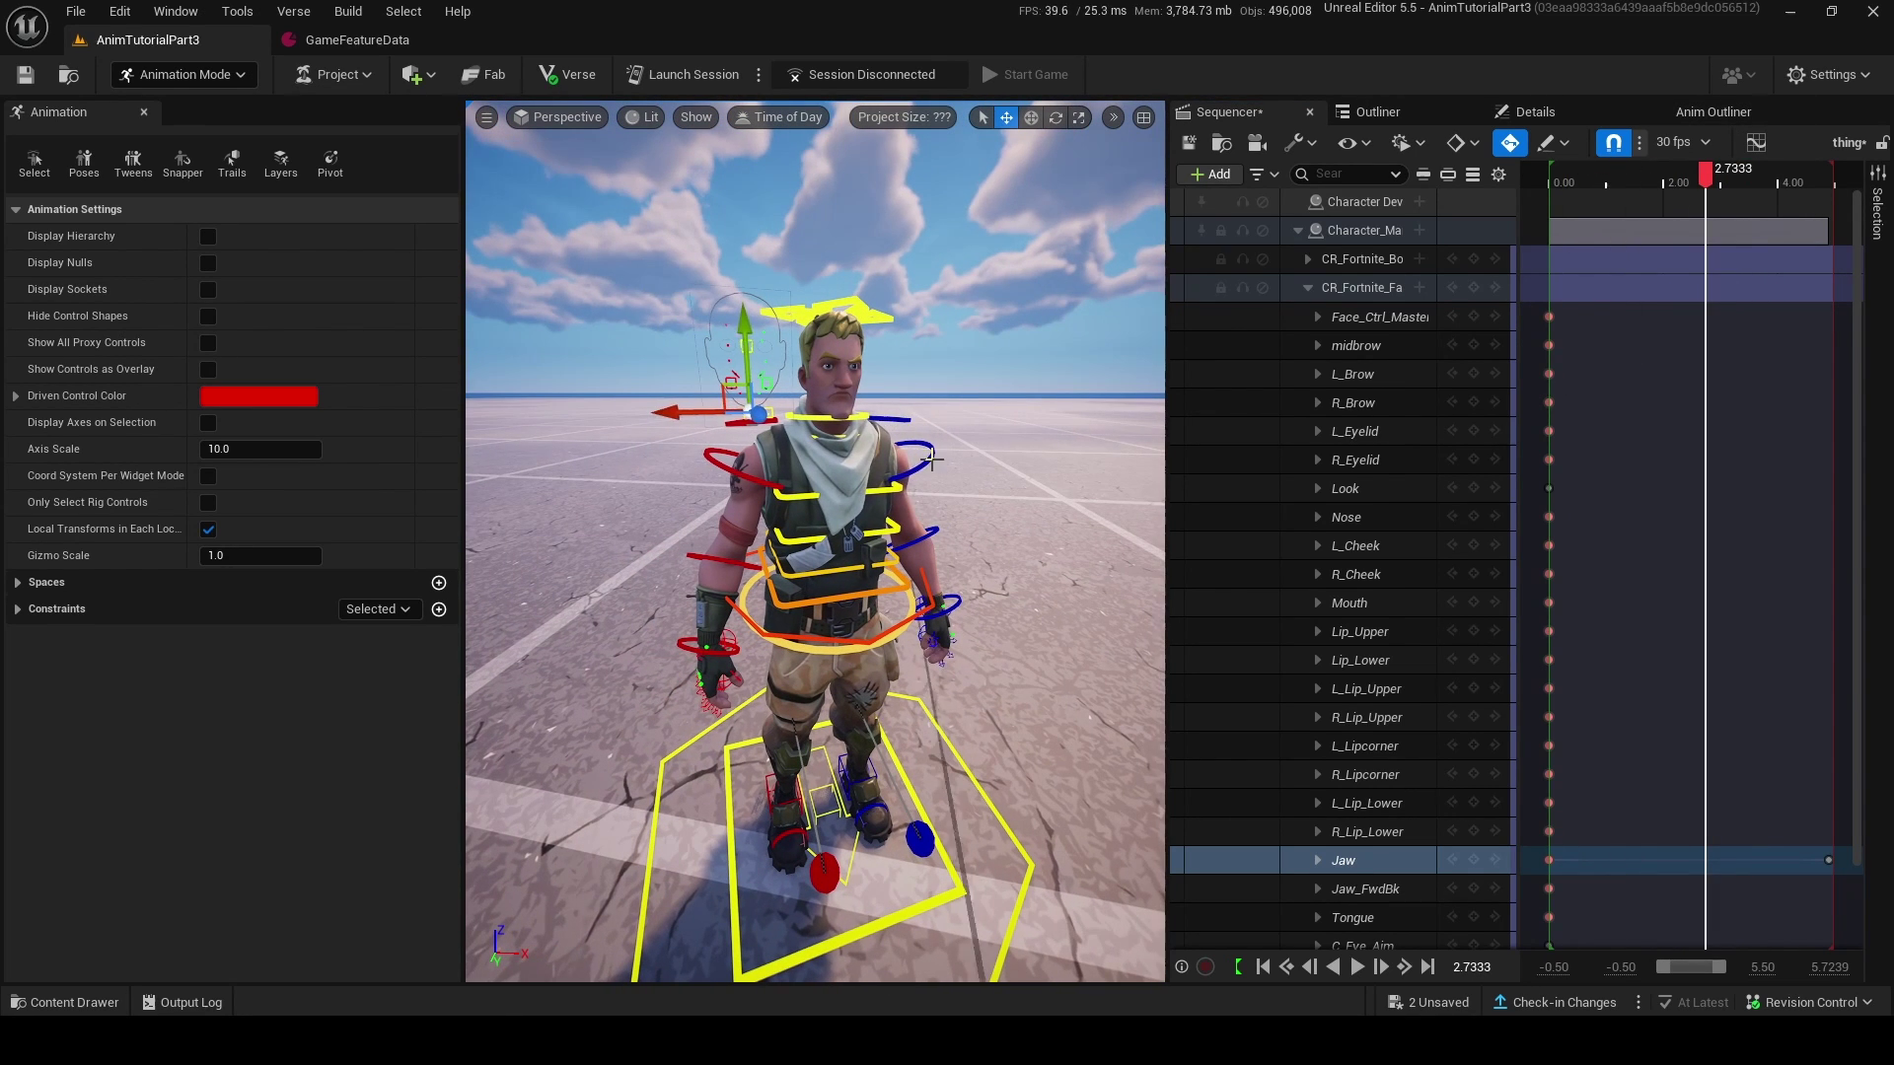
left_click(931, 458)
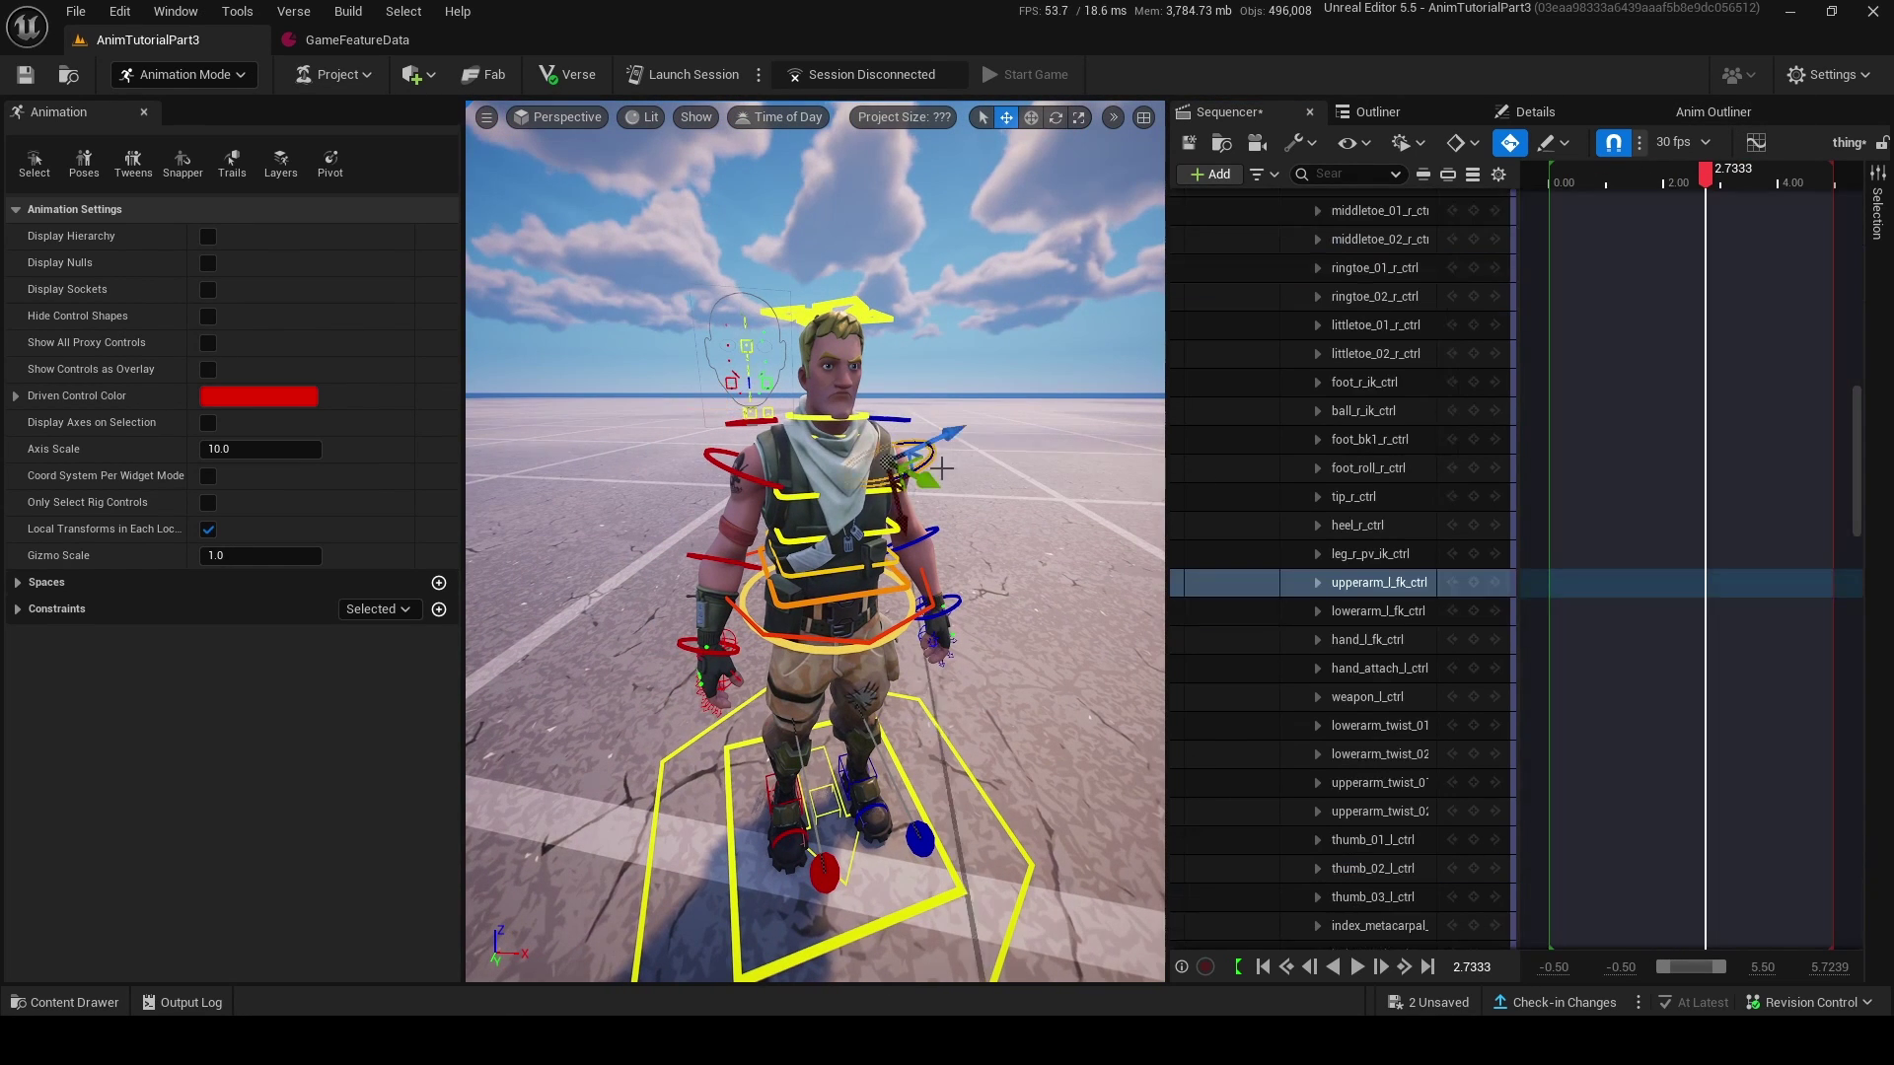
key("e")
left_click_drag(962, 380, 986, 519)
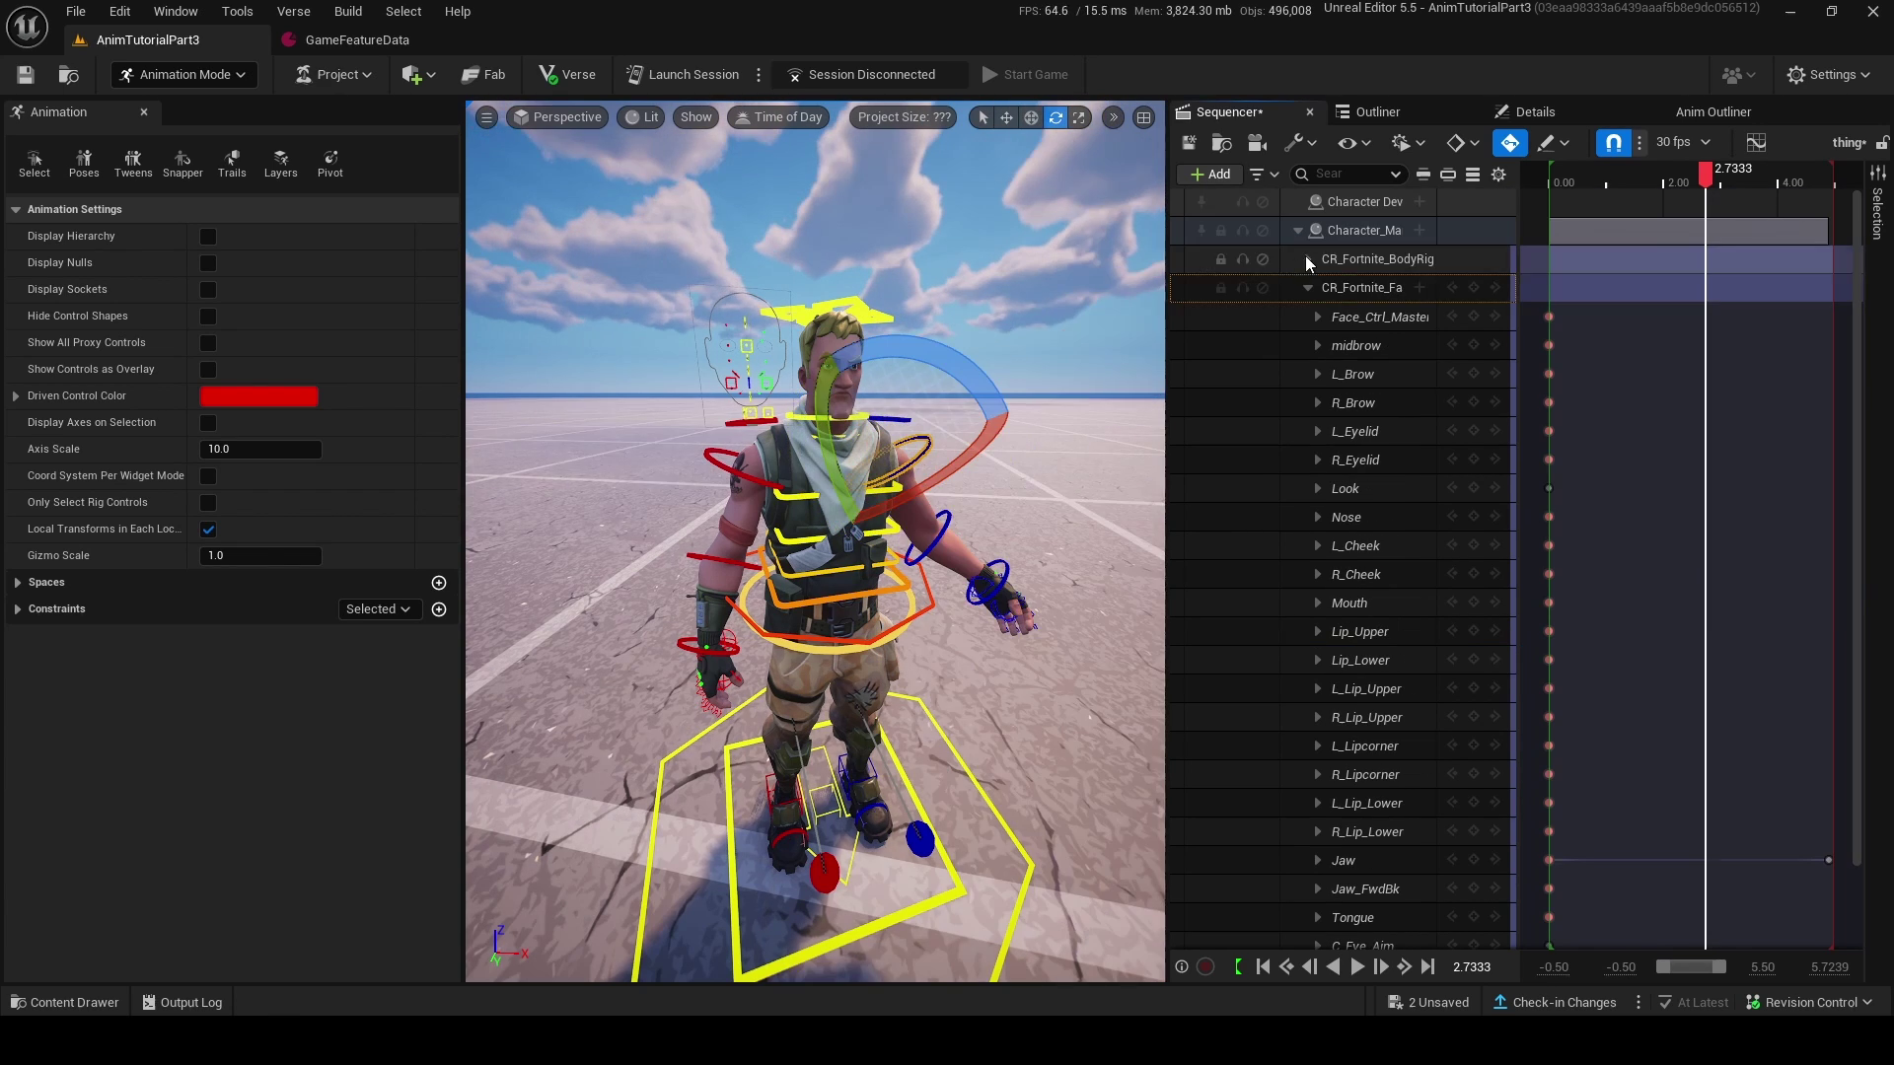
right_click_drag(848, 439, 809, 394)
- Bake the Character_Mannequin track to an animation sequence named whatever, using the default export options
left_click(1307, 288)
left_click(1393, 377)
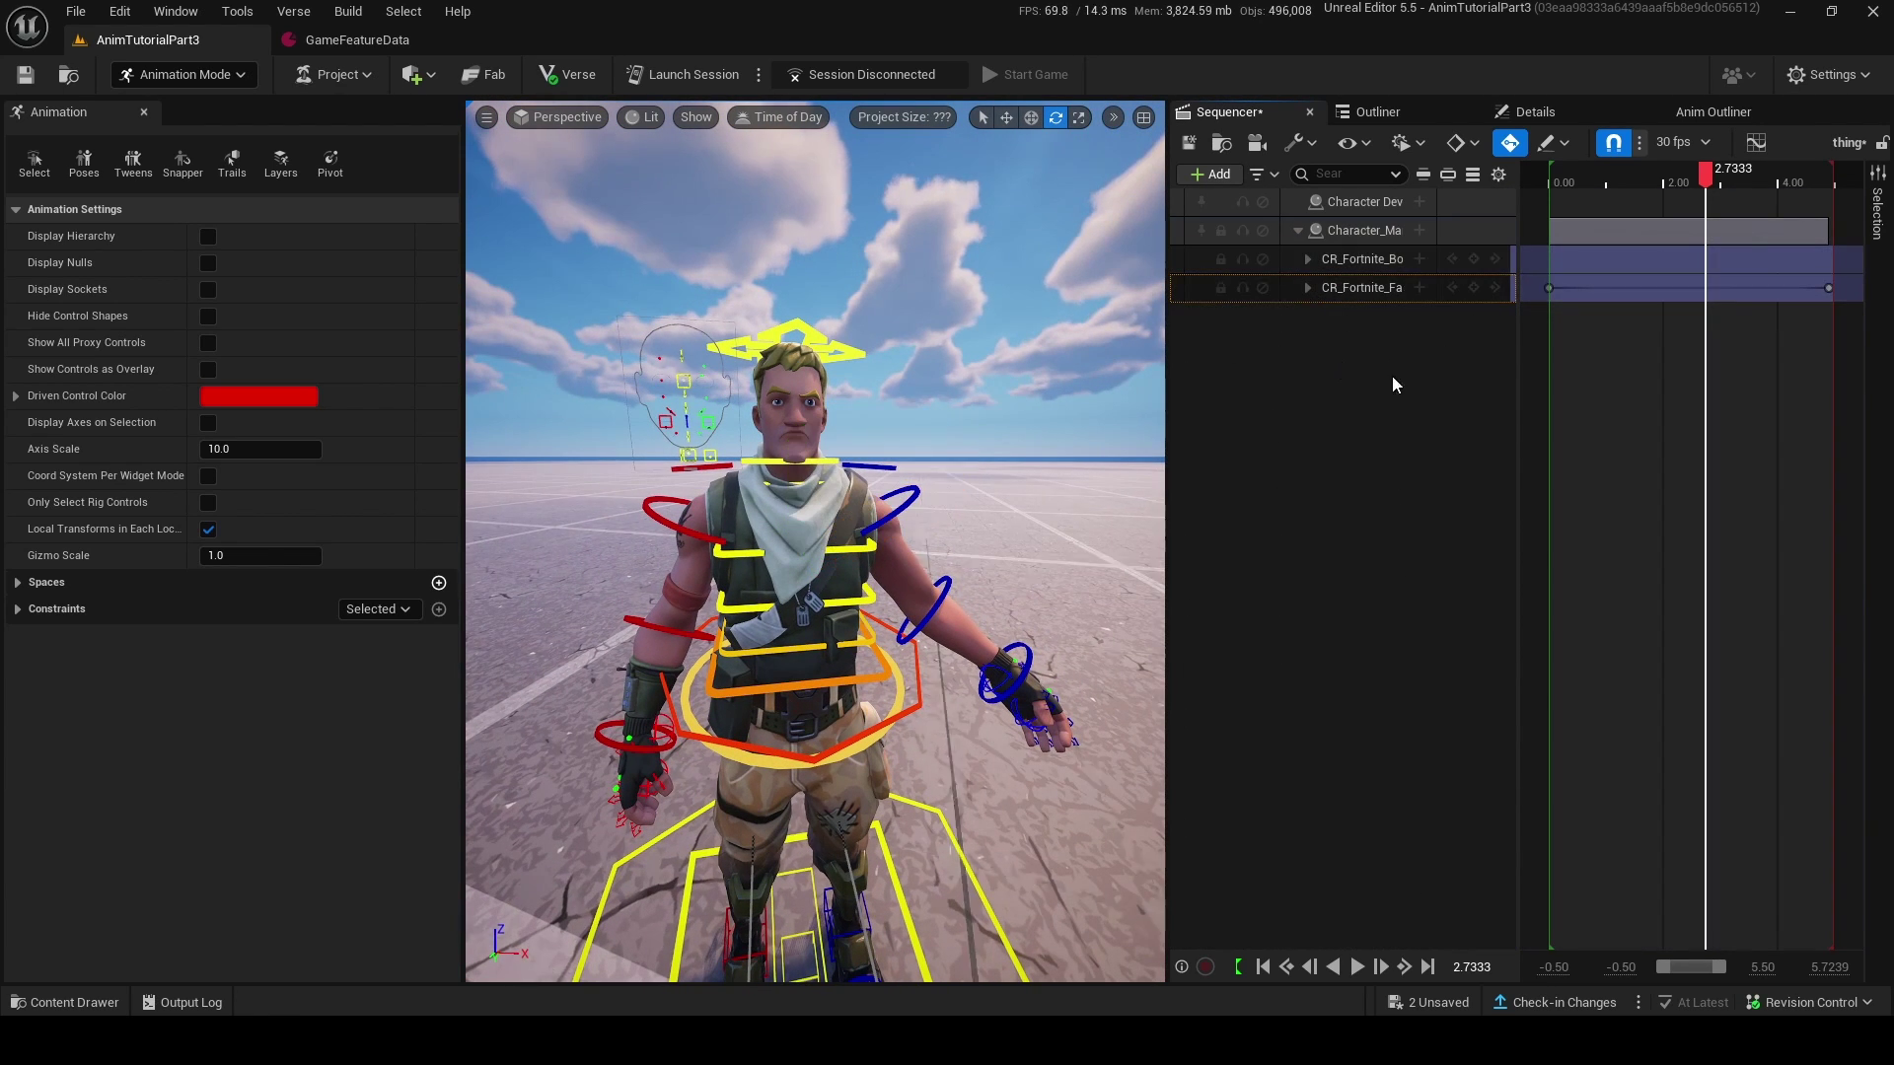
right_click(1353, 231)
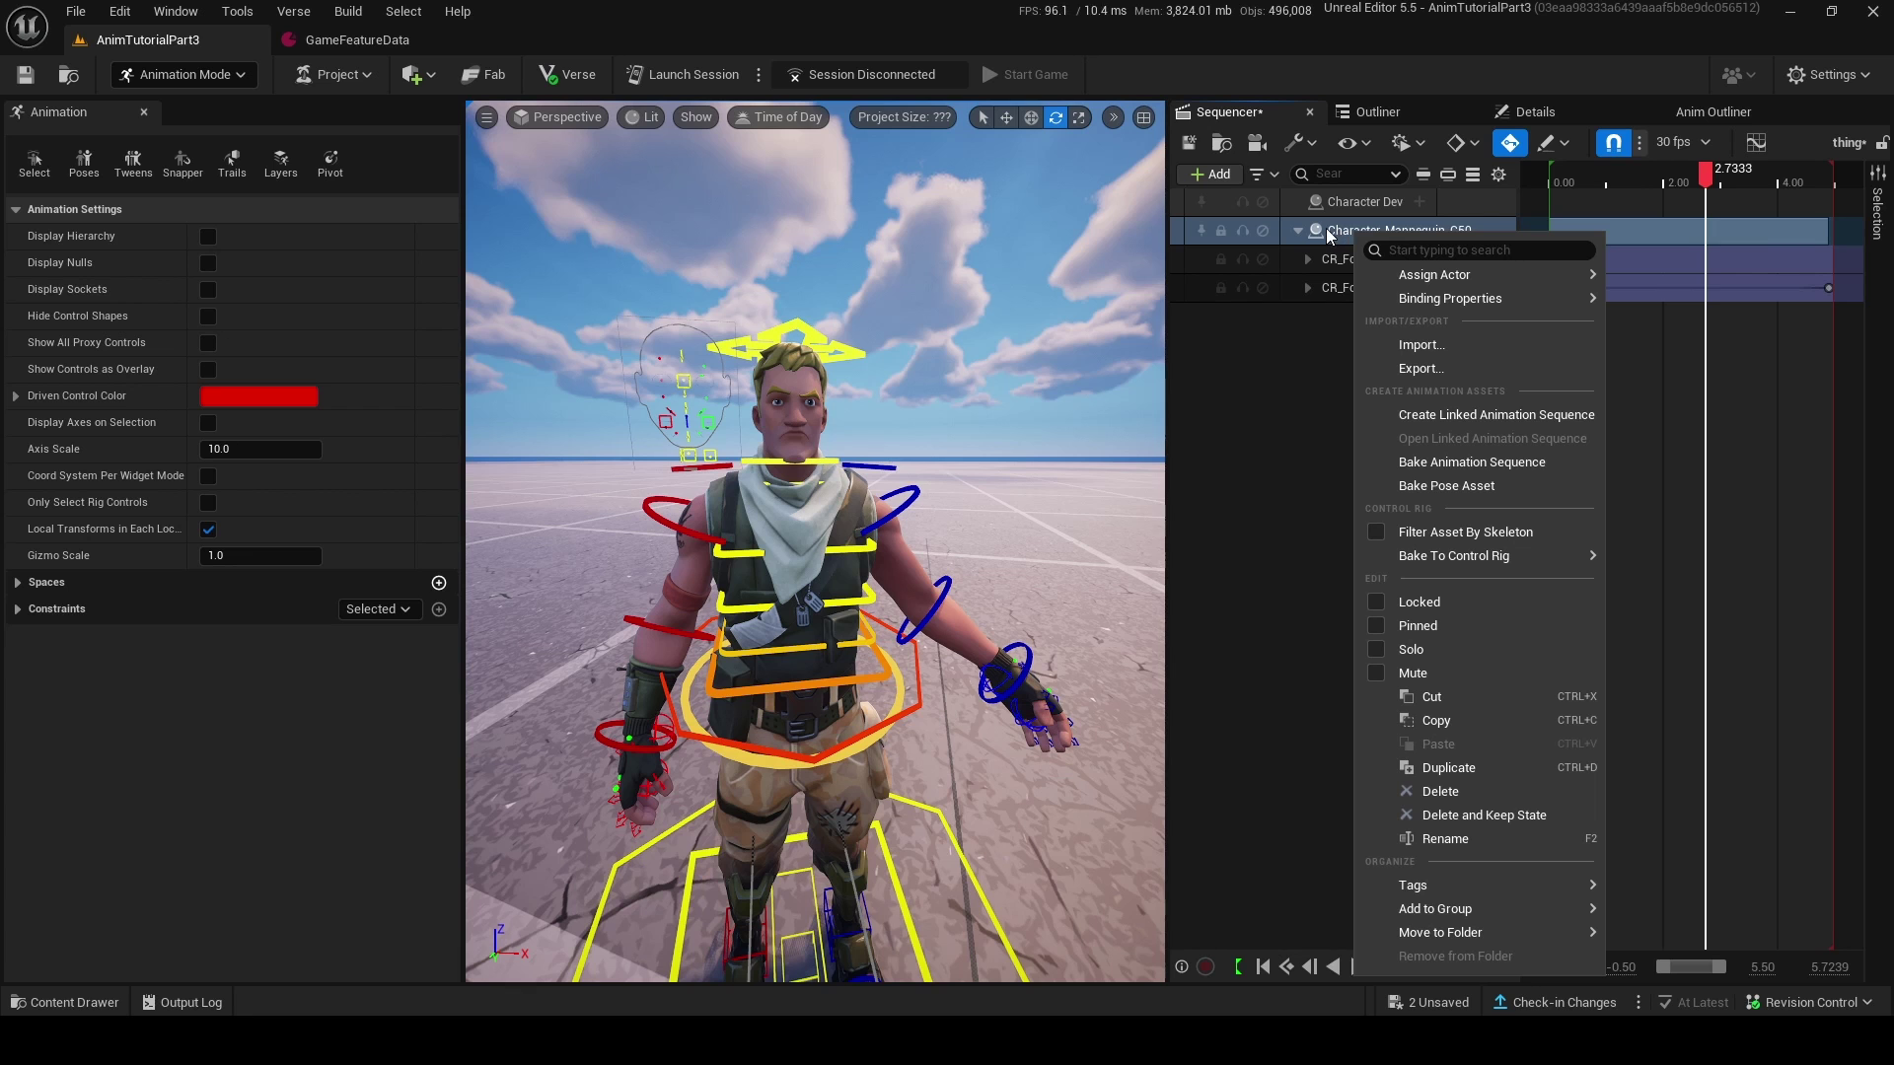
left_click(1570, 478)
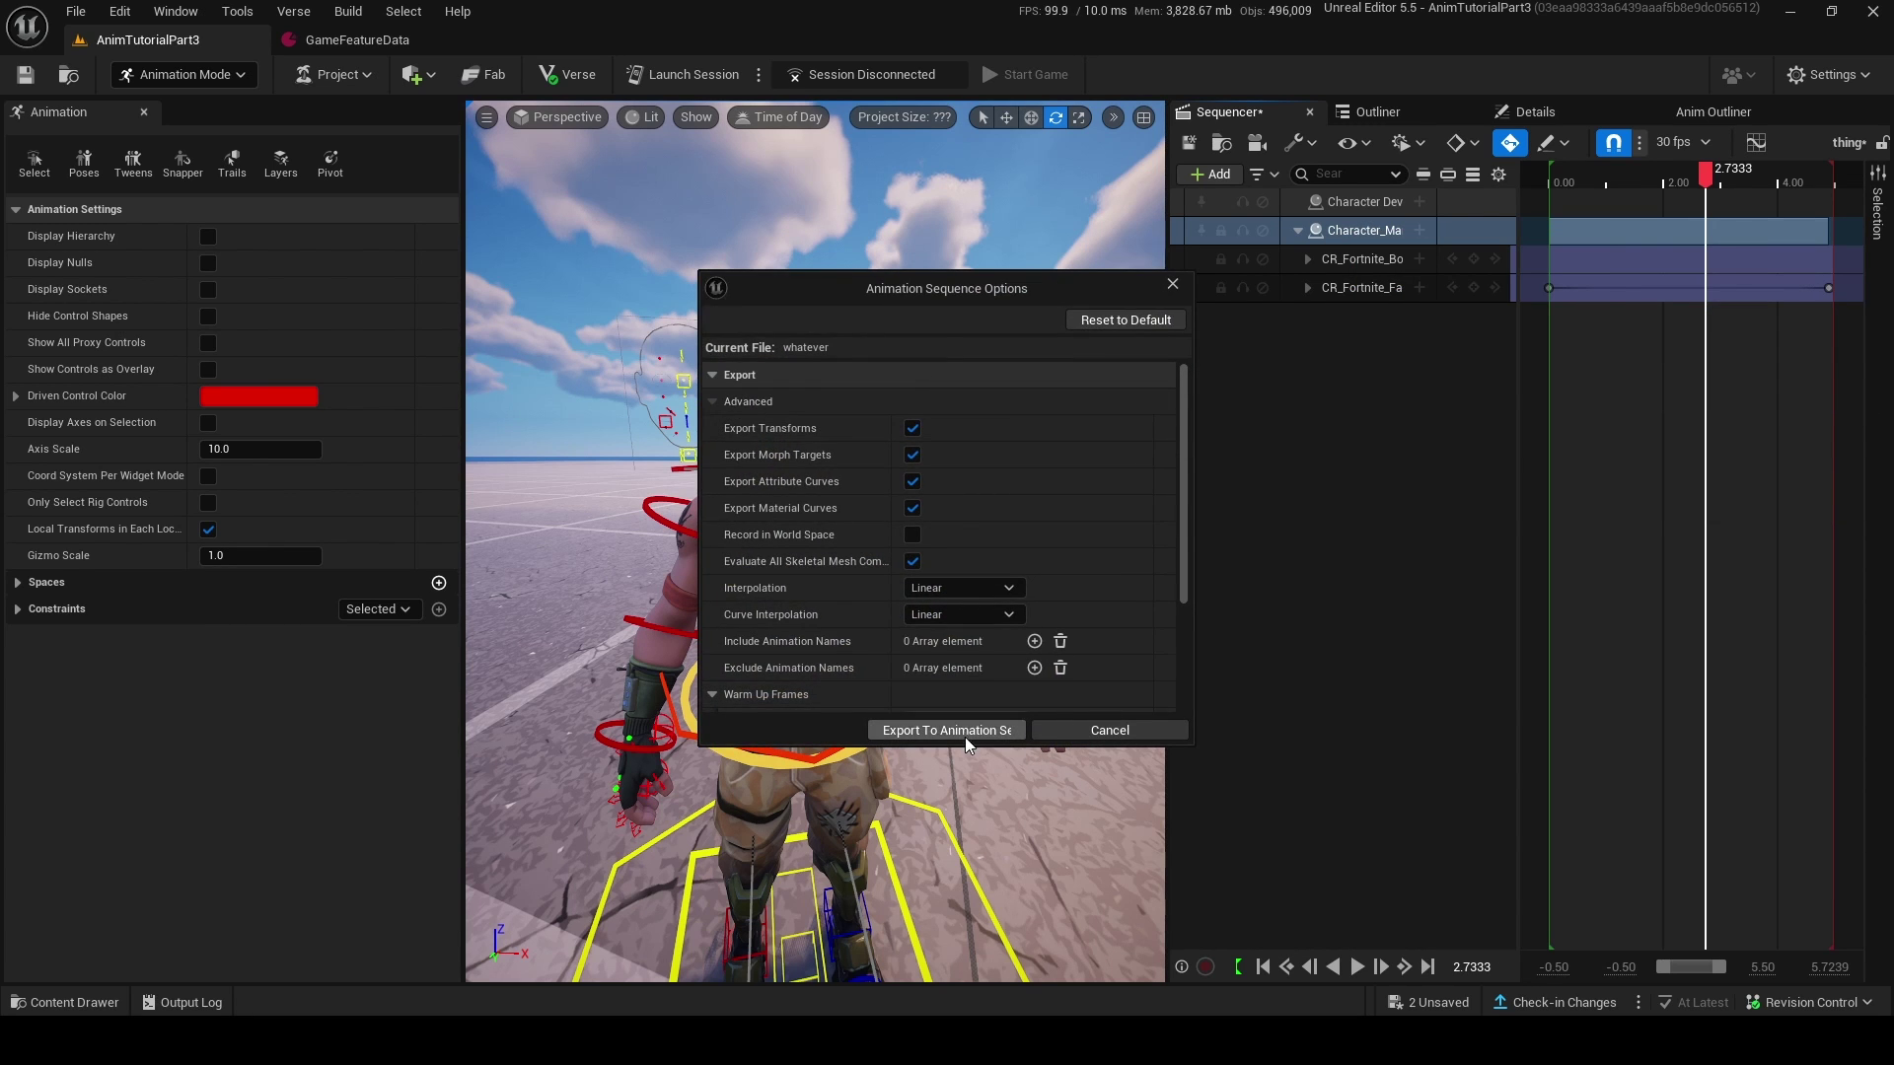
left_click(965, 737)
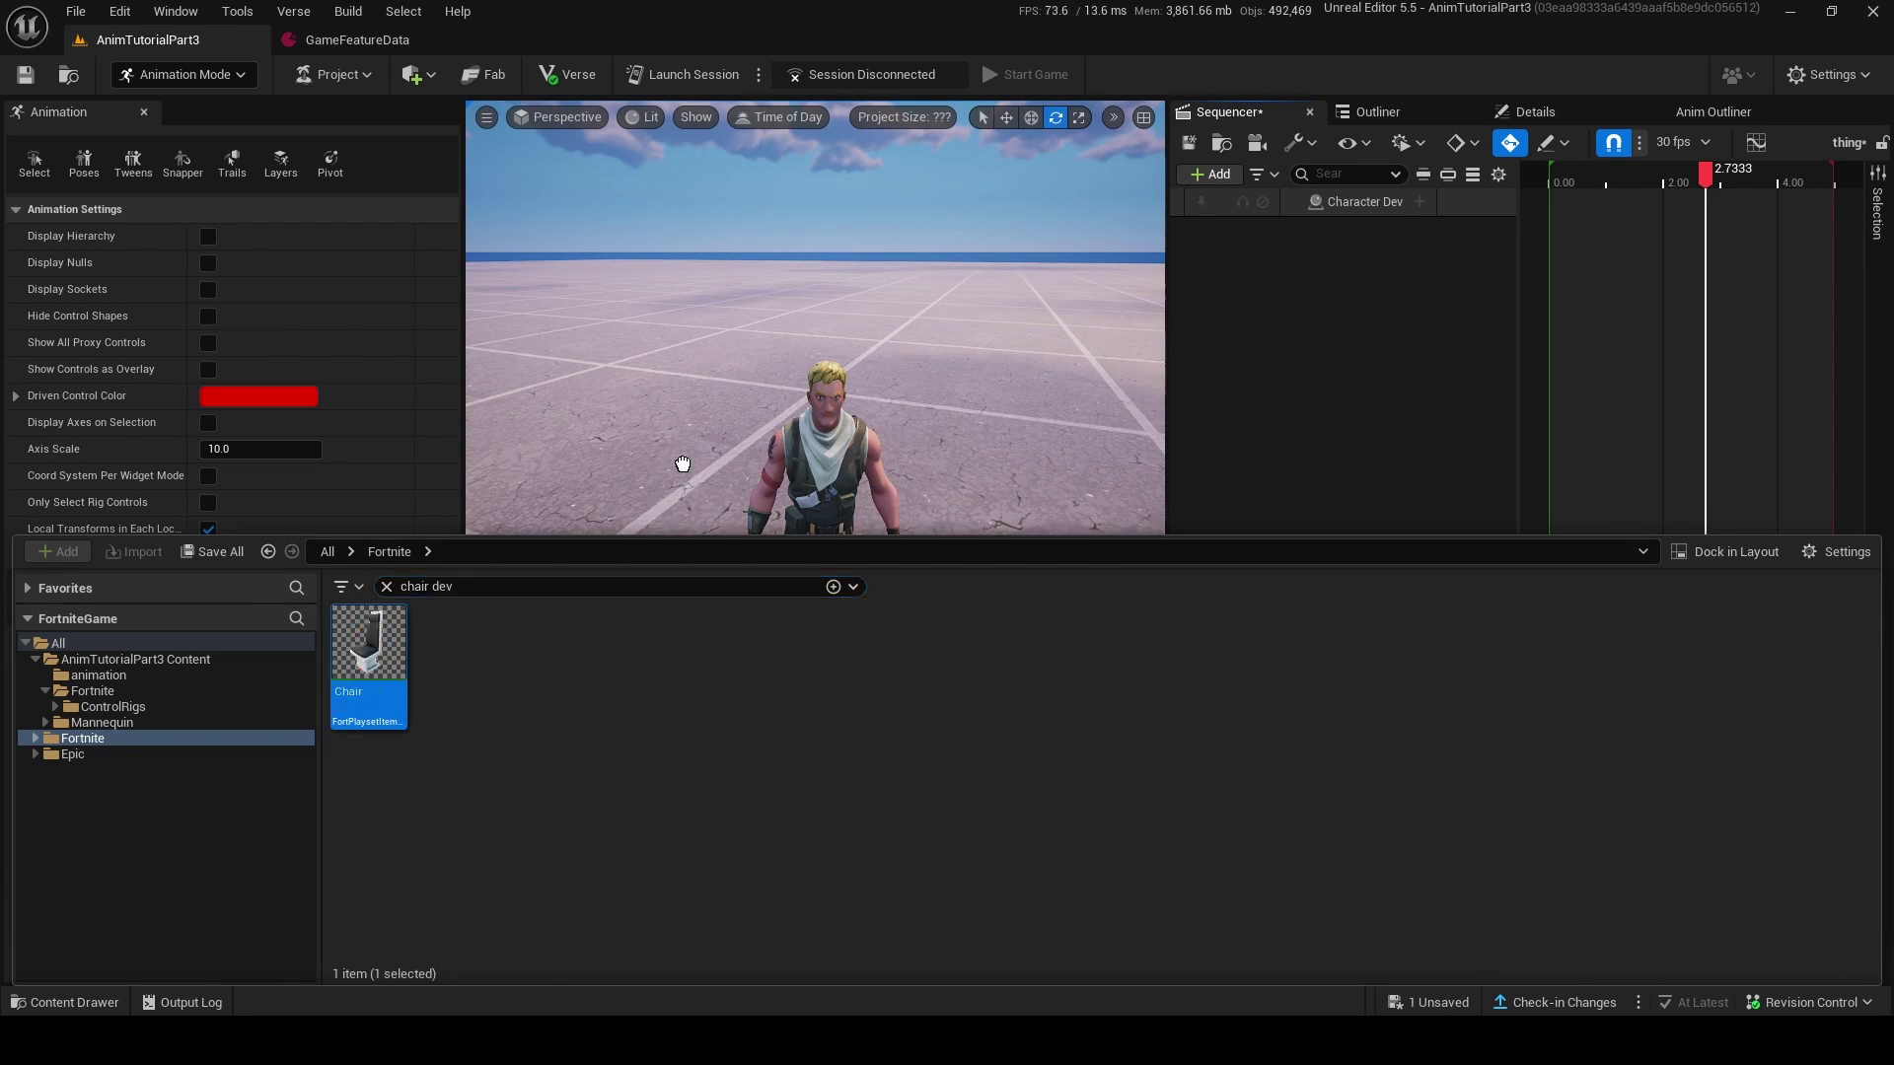
- Place the Chair device on the ground beside the character and display its details
left_click_drag(681, 464, 648, 641)
key("w")
left_click(1534, 111)
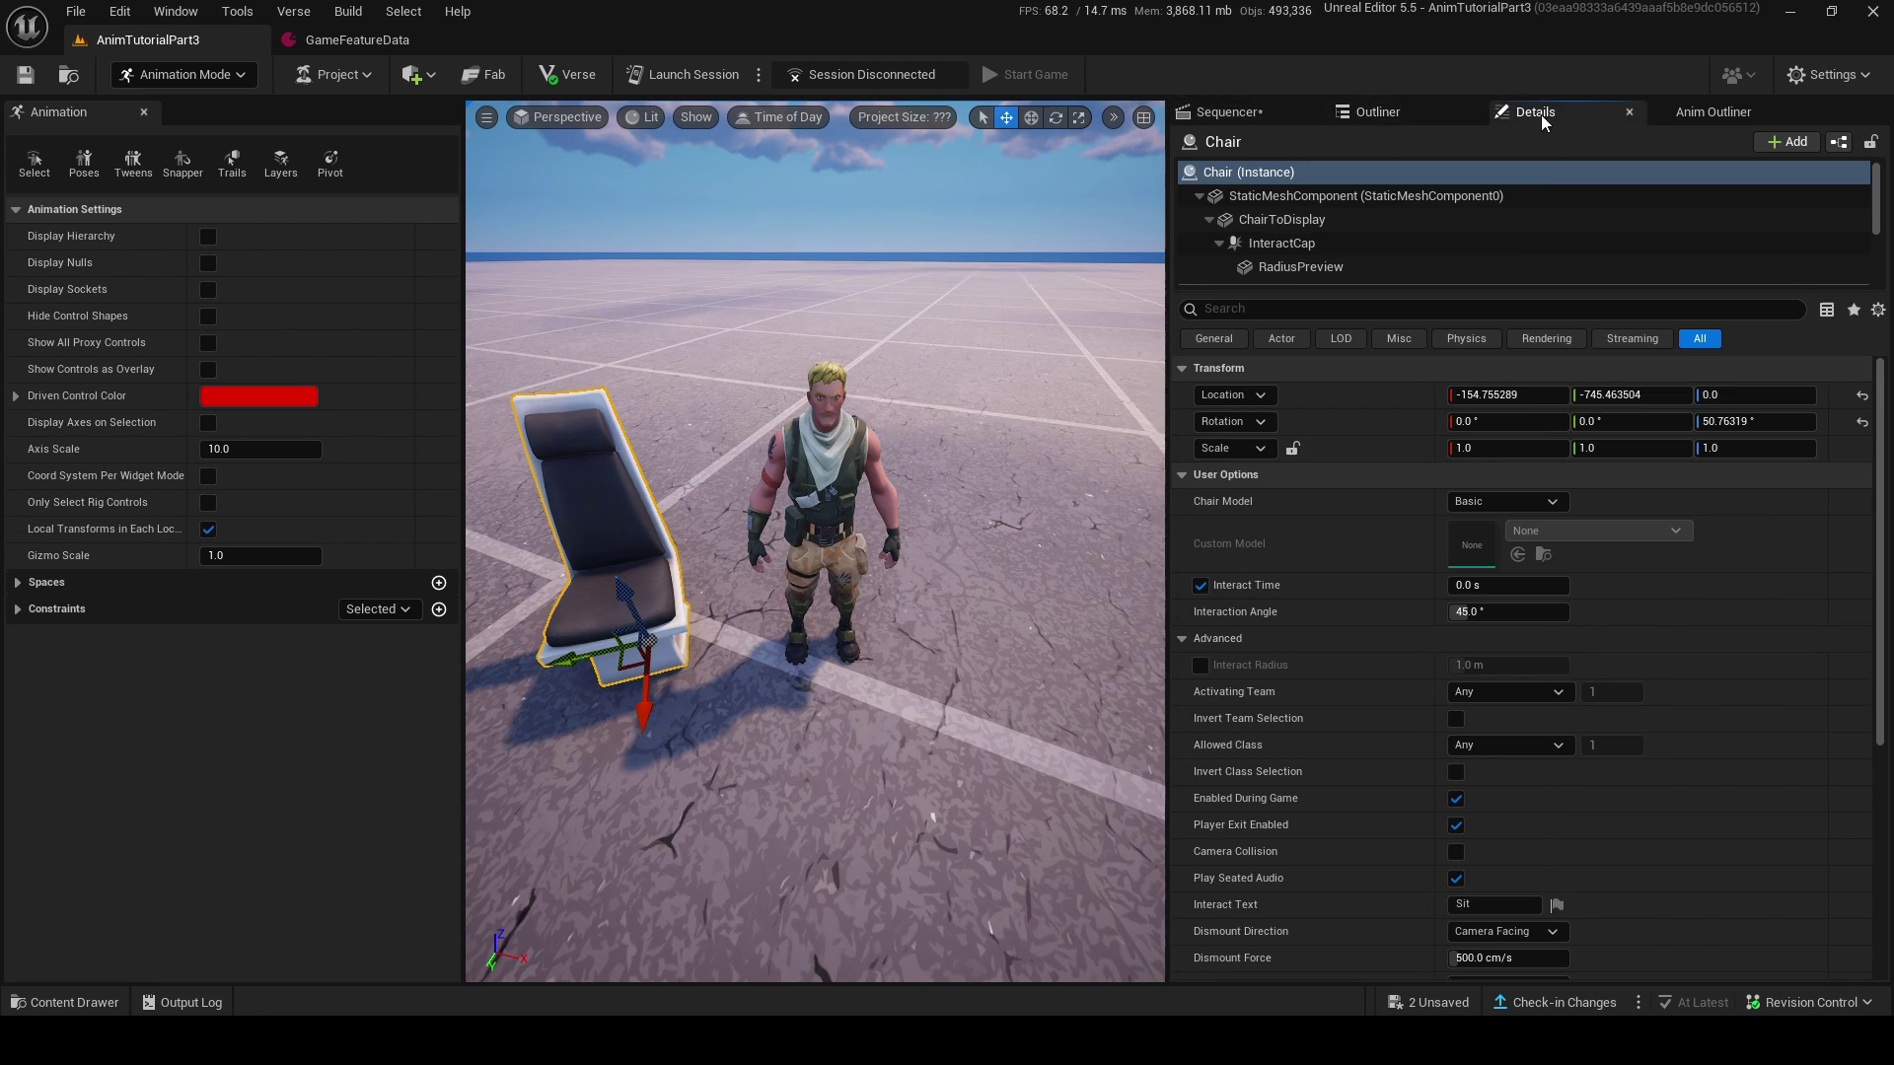
- Set the chair's Chair Model to Invisible and disable Player Exit Enabled
scroll(1499, 474, "down", 1)
left_click(1503, 470)
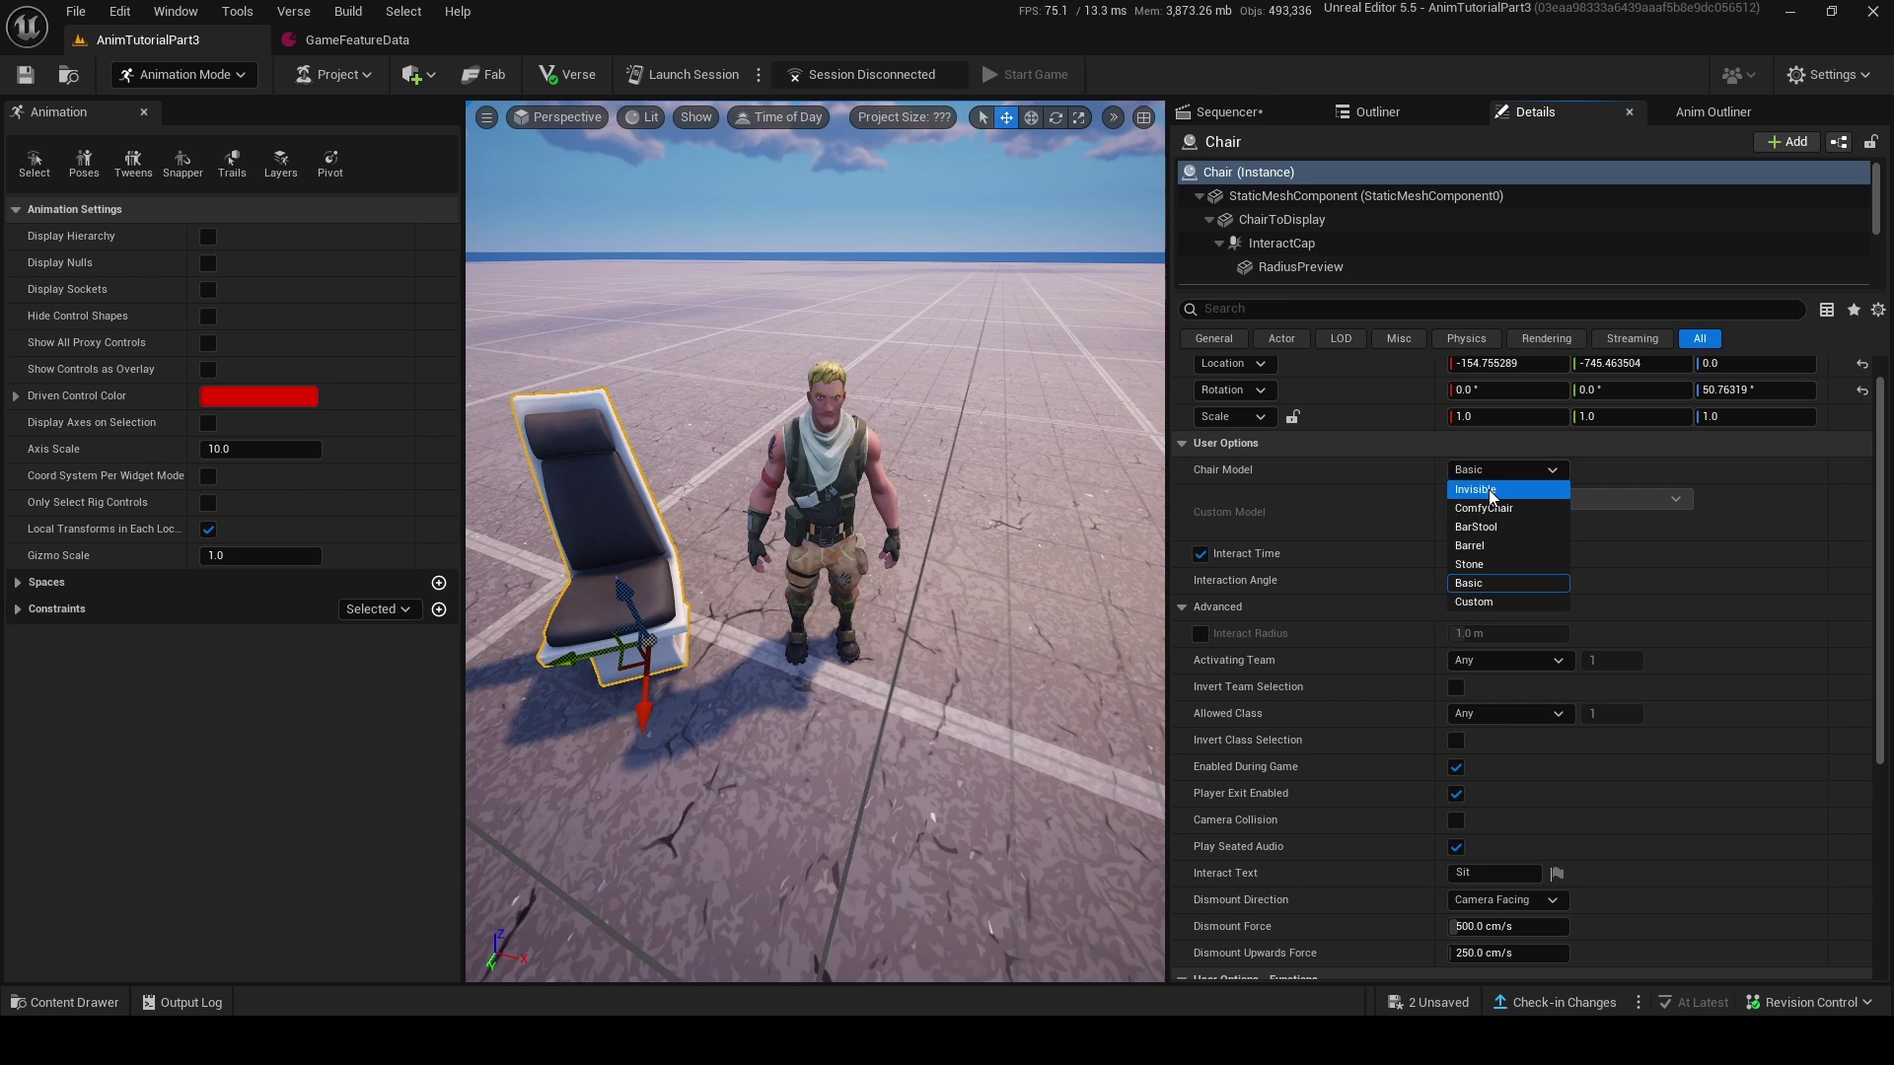
left_click(1479, 513)
scroll(1539, 444, "down", 1)
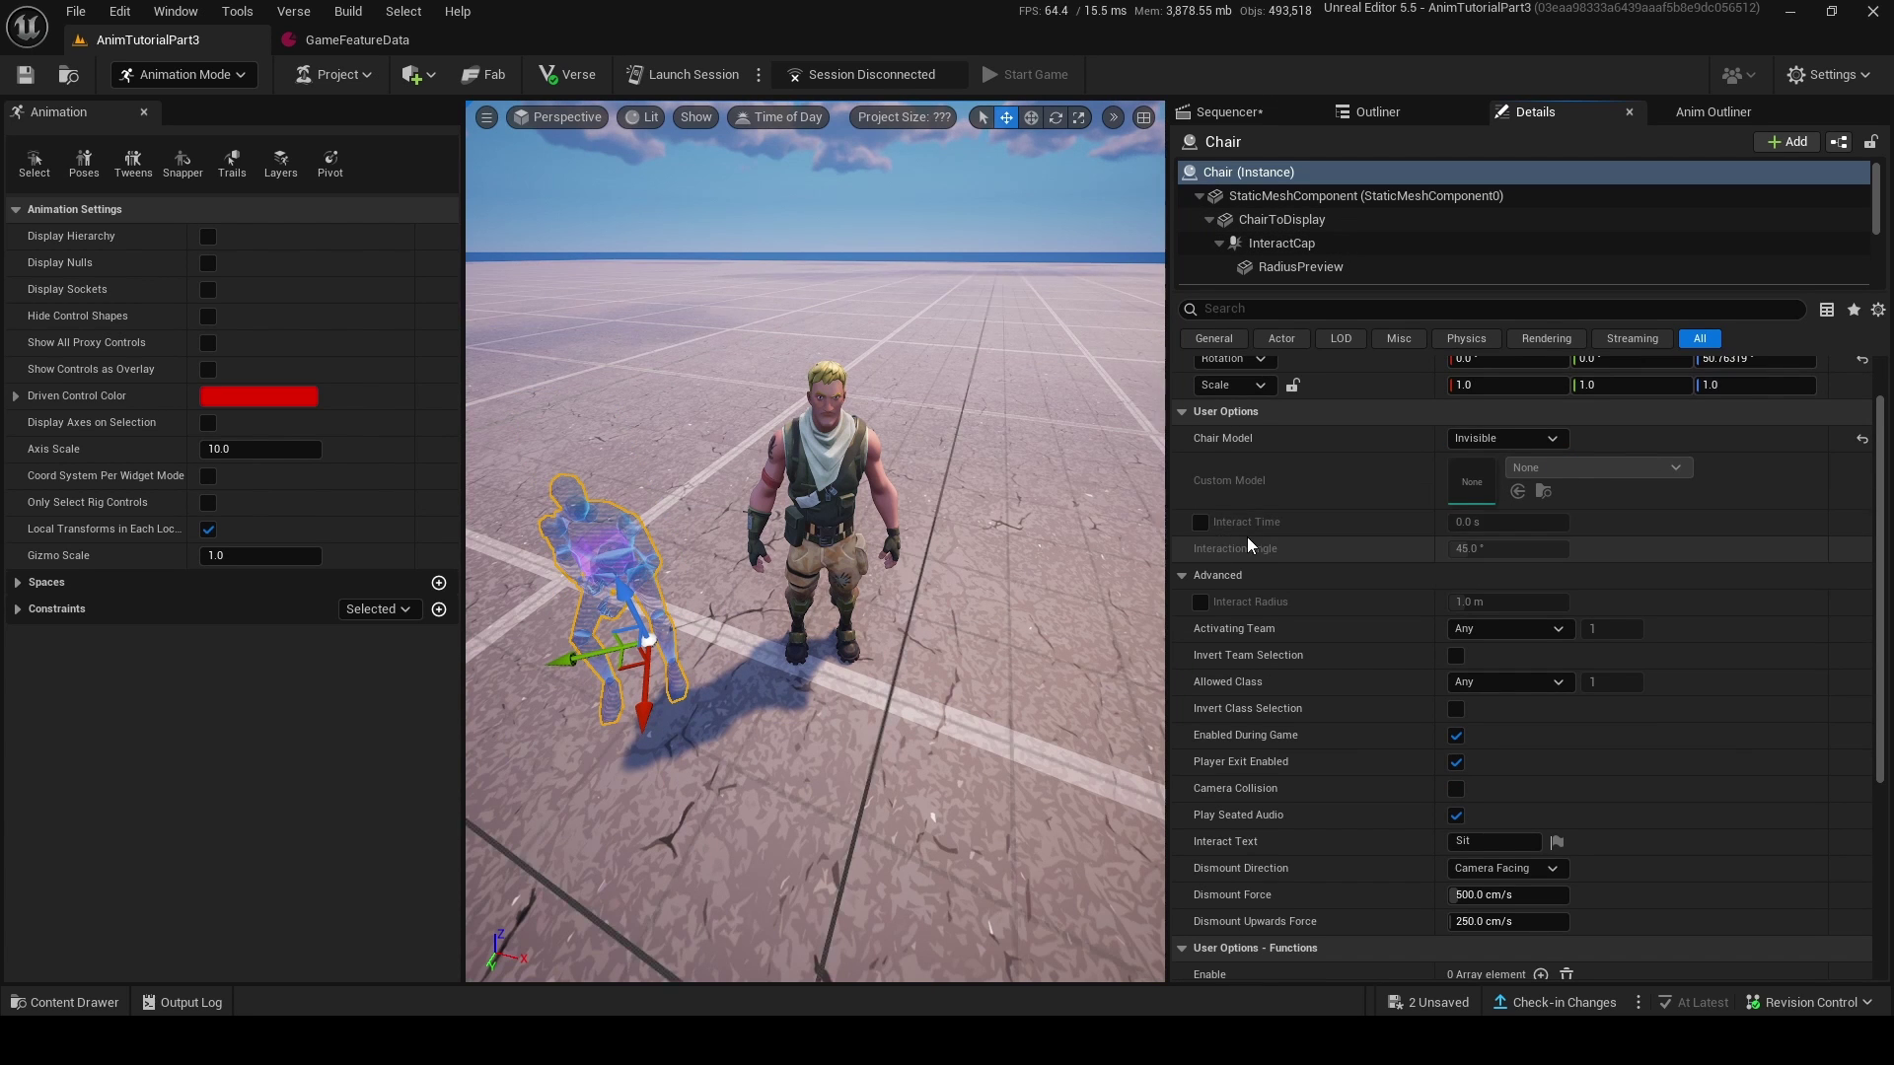
scroll(1321, 636, "down", 4)
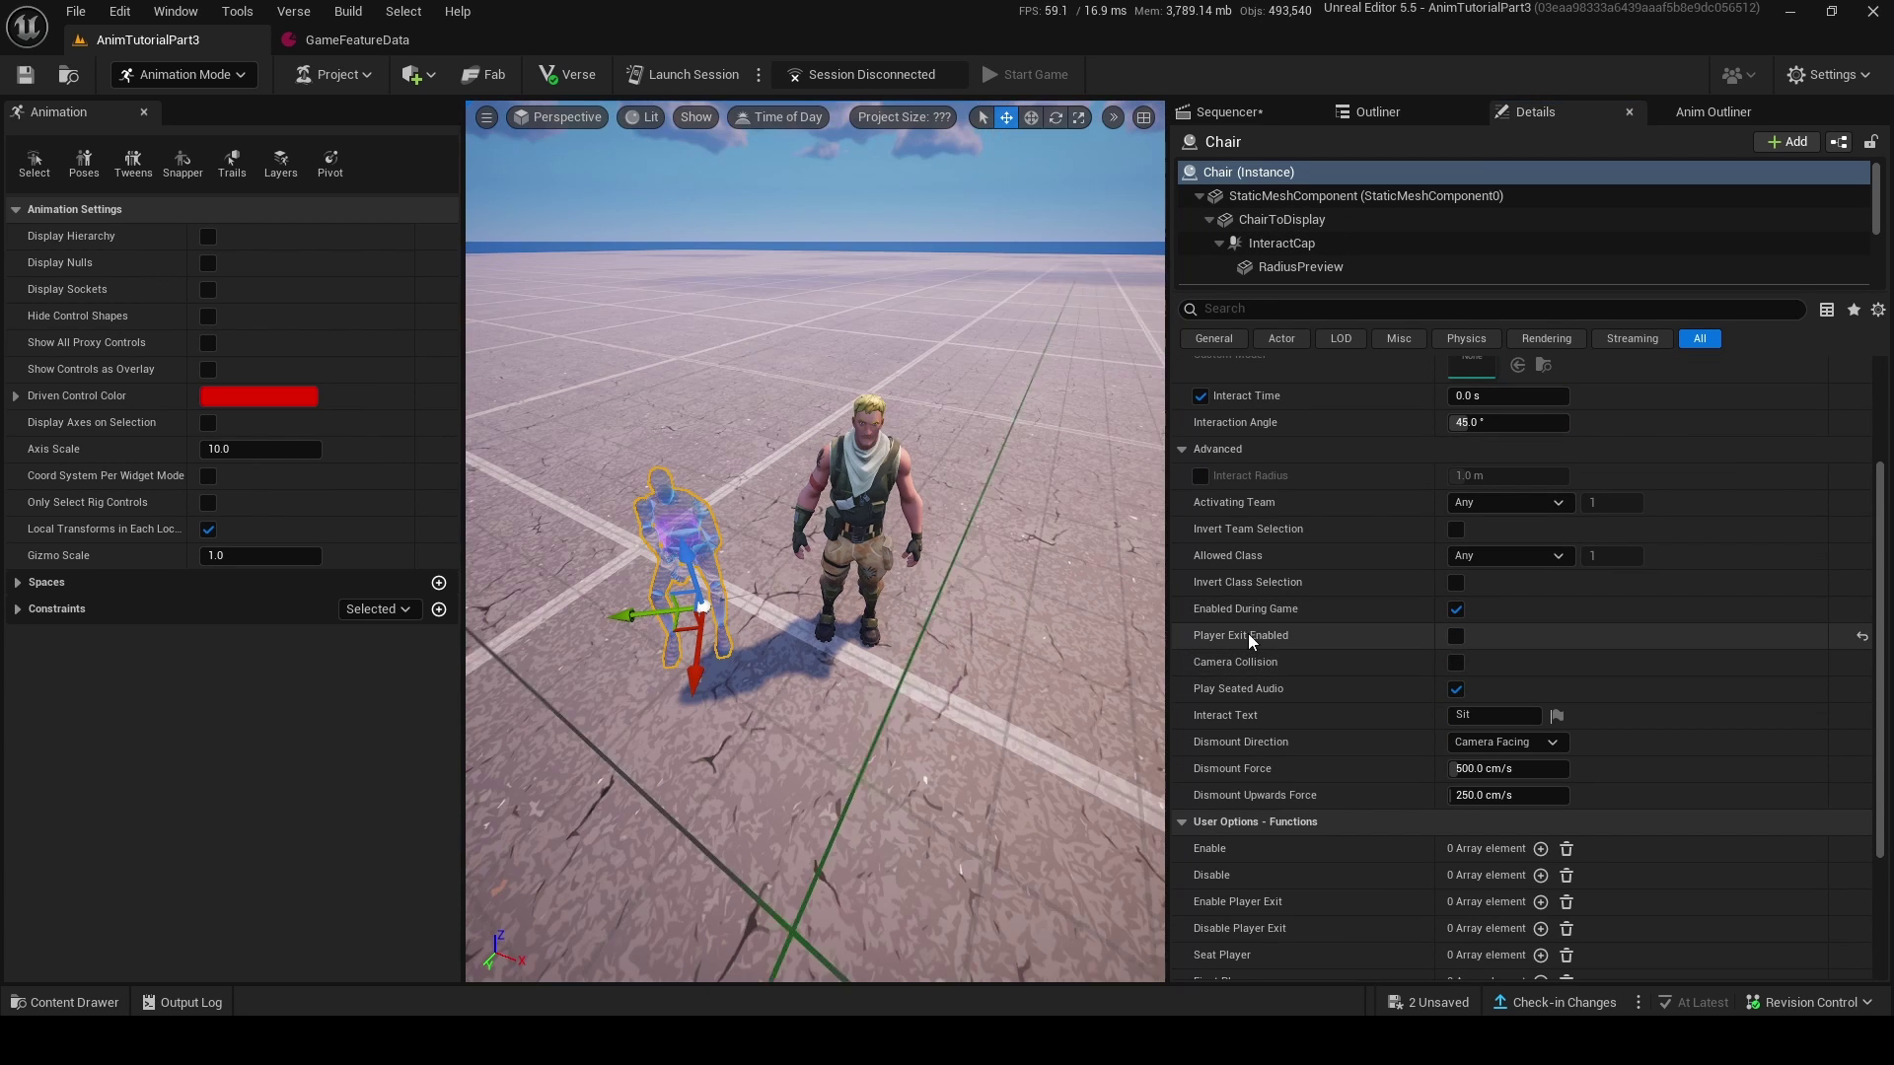
left_click(1454, 636)
scroll(1442, 643, "down", 6)
- Switch to Notepad, paste the chair's copied actor text and add the line Default Animation="" below ActorLabel="Chair"
key("alt+Tab")
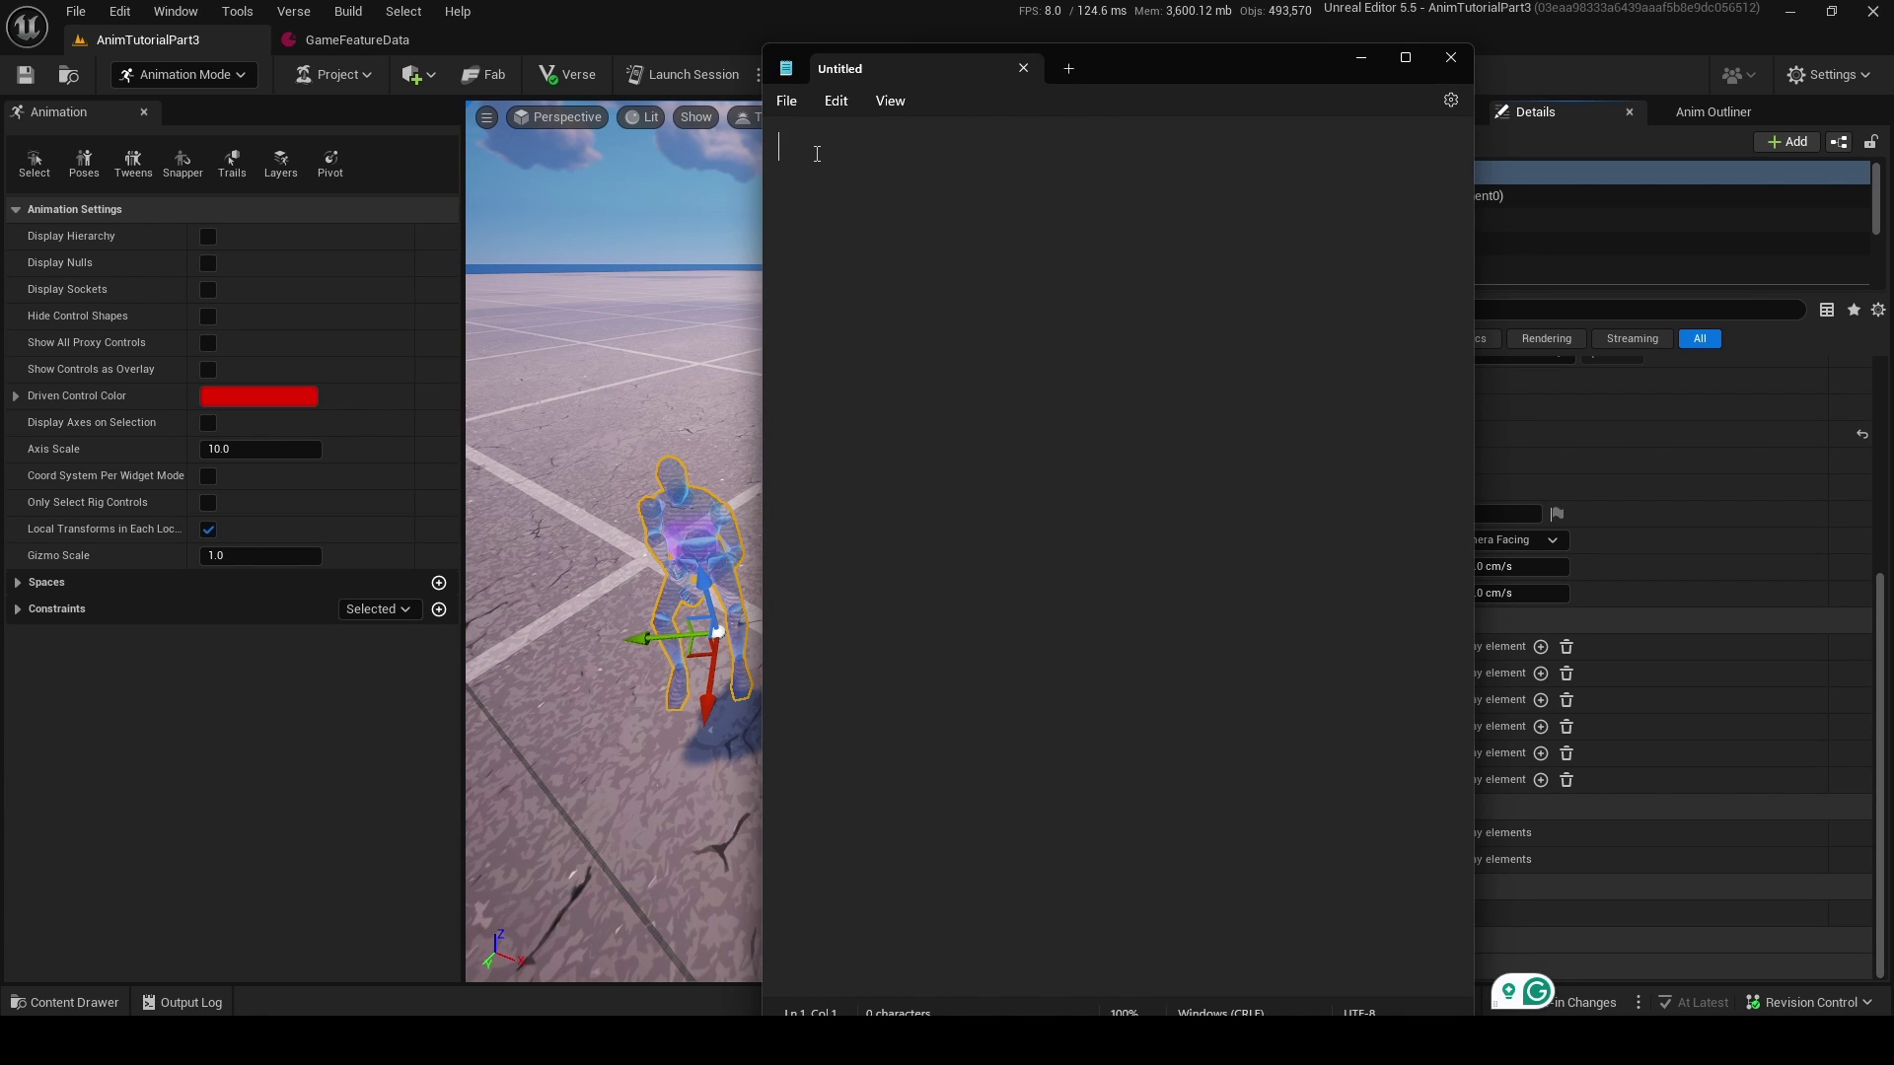
key("ctrl+v")
left_click_drag(762, 376, 186, 365)
type("D")
key("Caps_Lock")
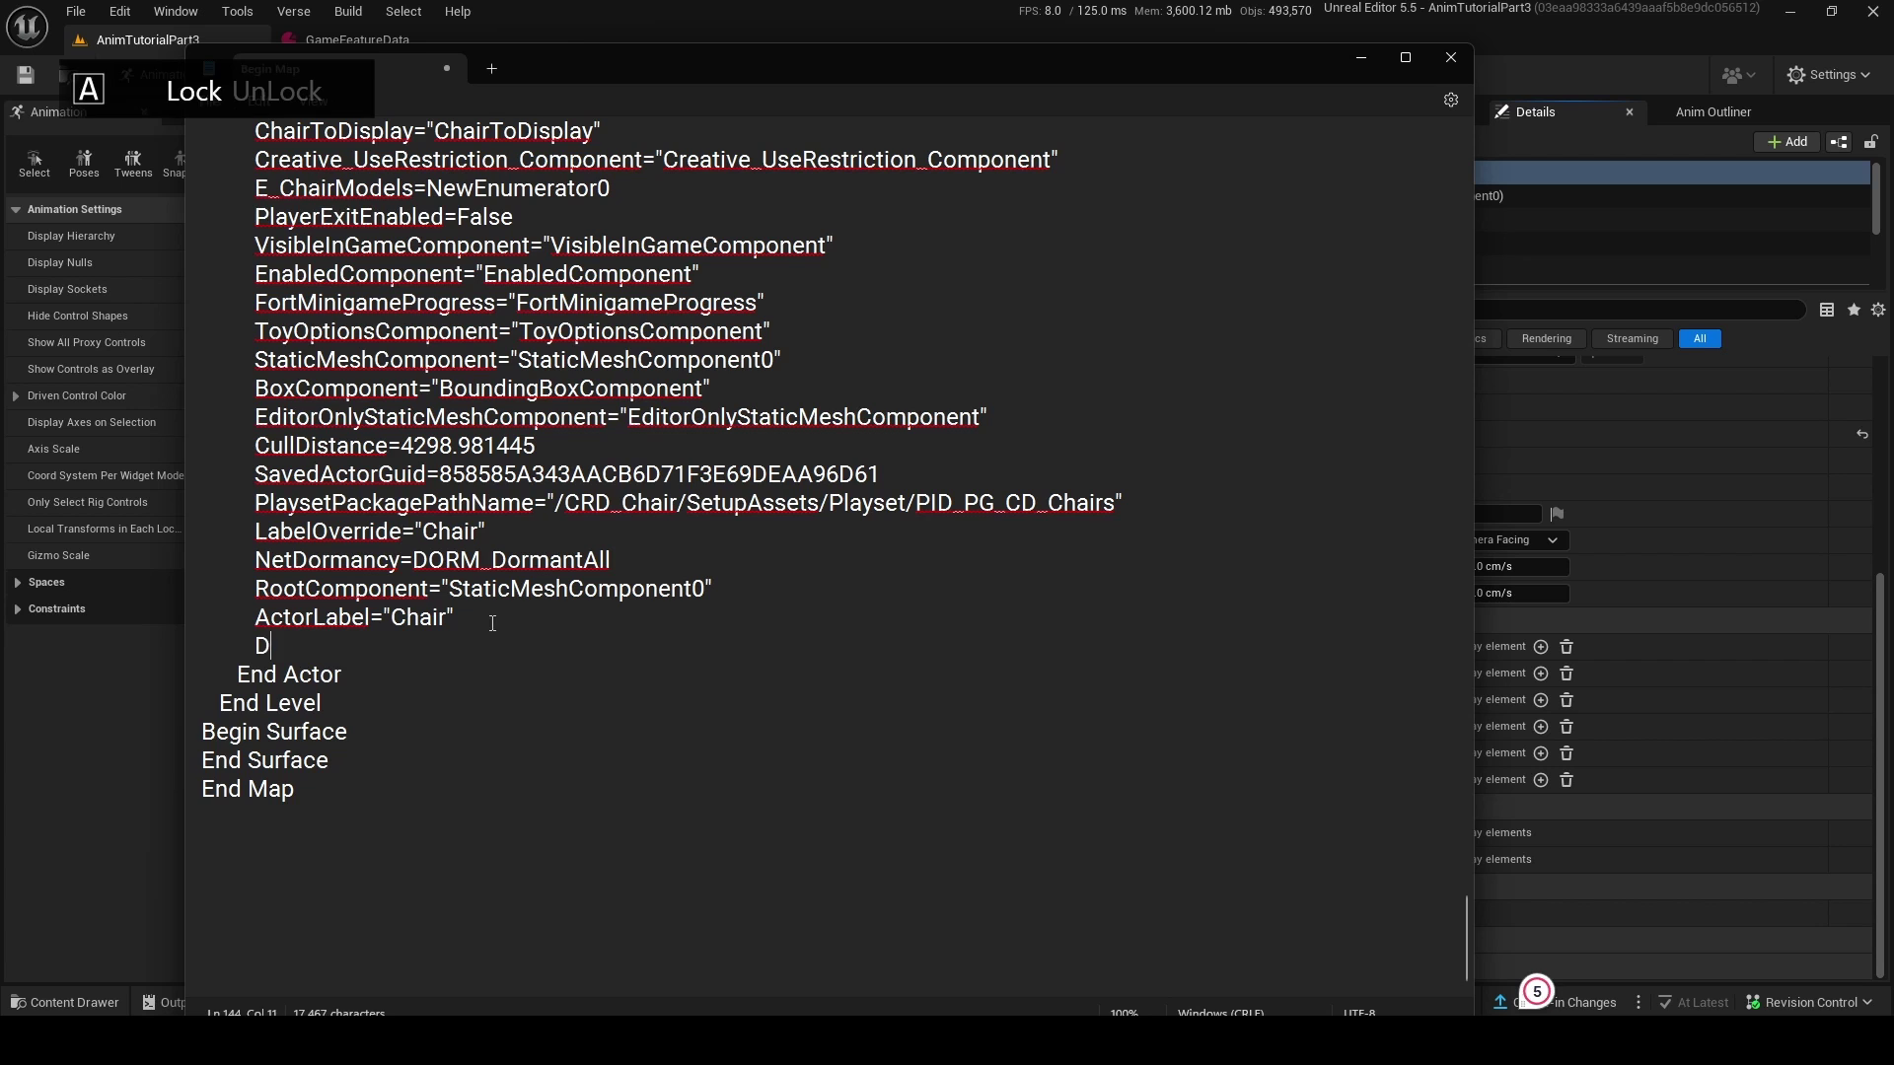
type("efault Animation=\"\"")
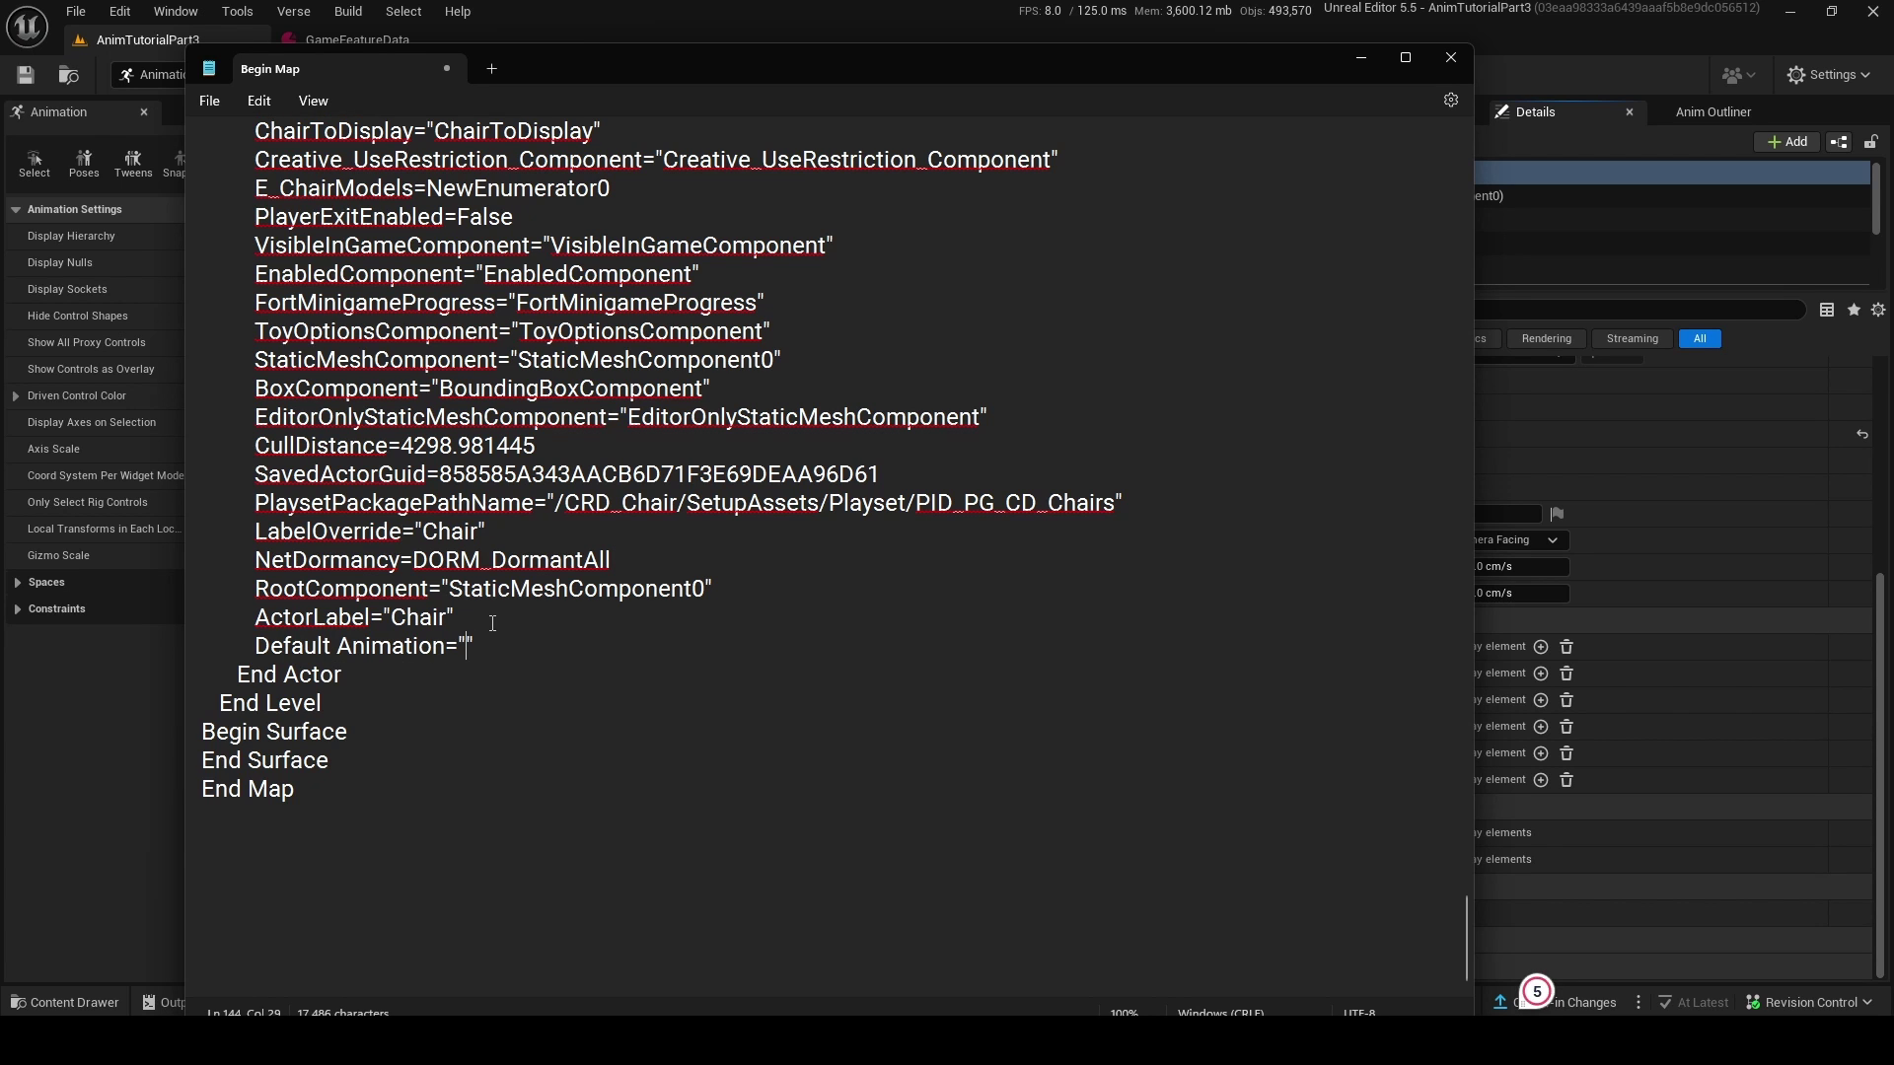
- Copy the reference of the whatever animation sequence from the AnimTutorialPart3 Content folder in Unreal Editor
left_click(49, 915)
left_click(63, 1002)
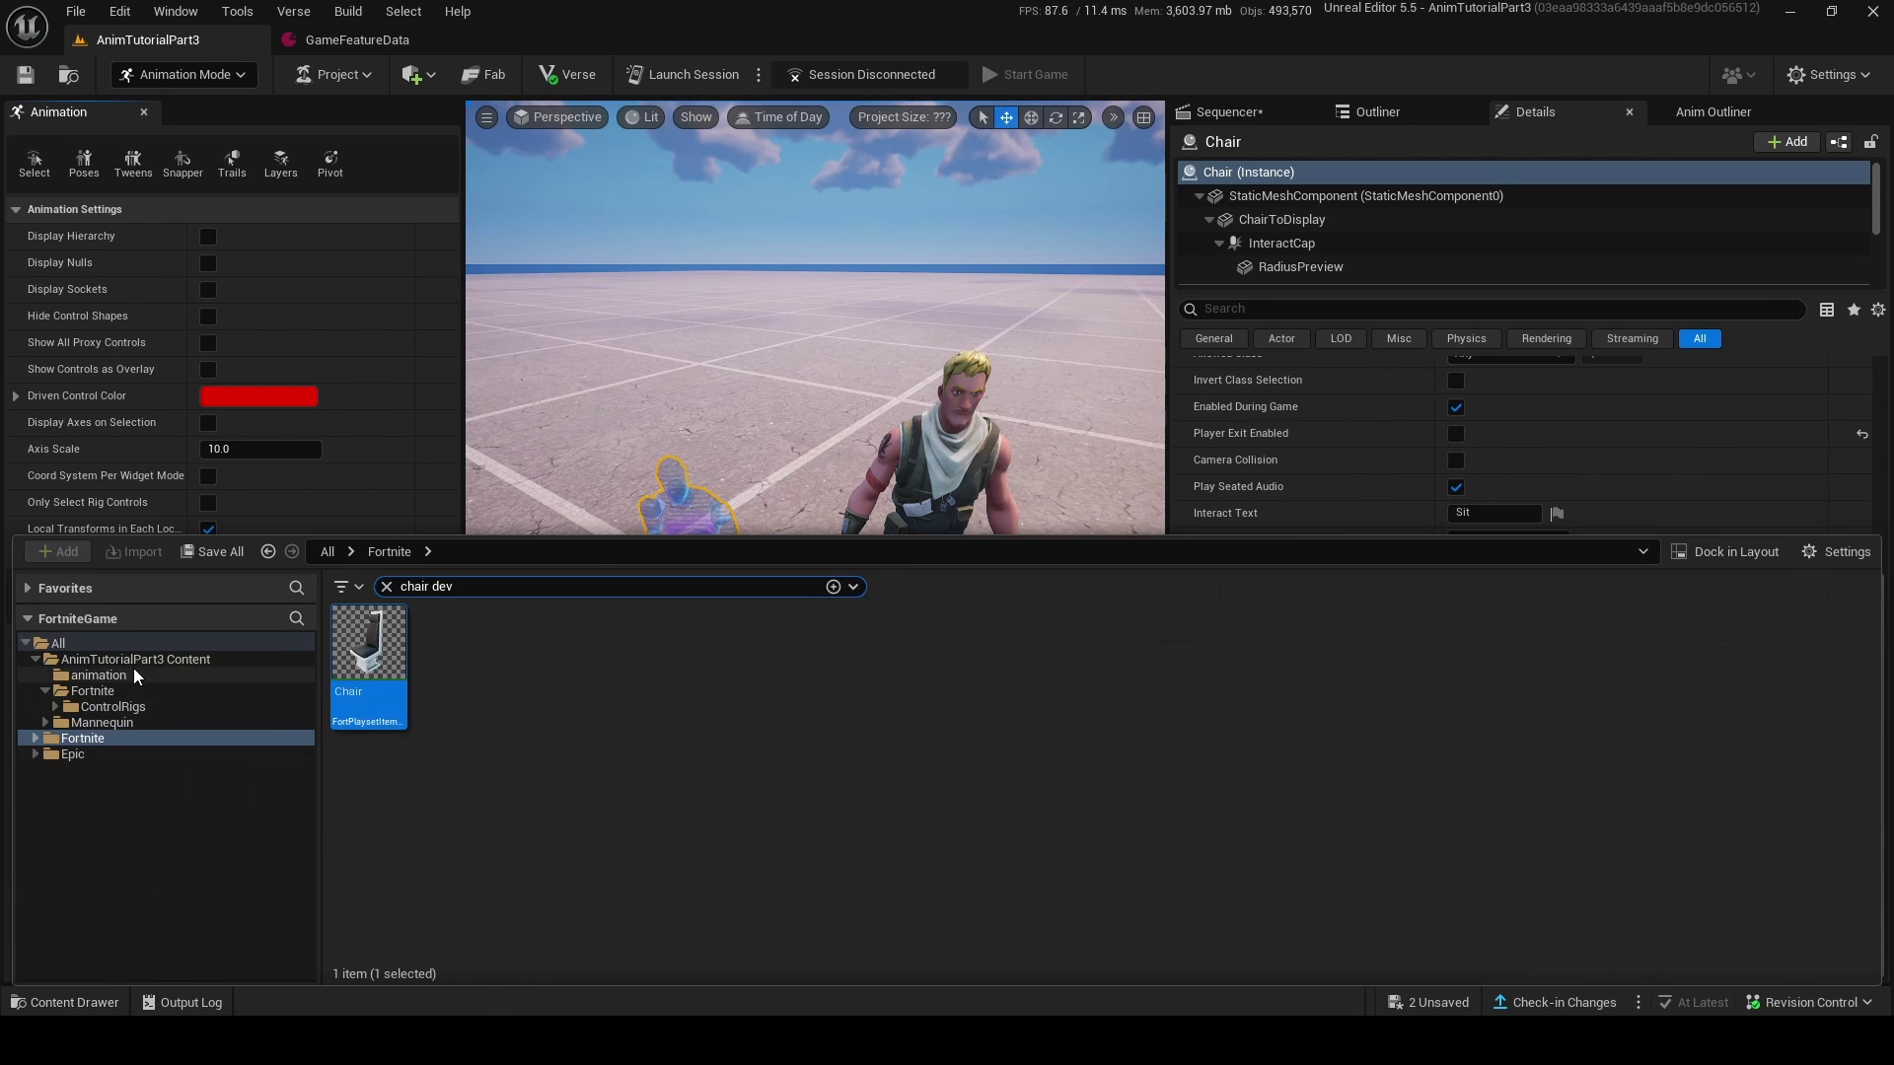
left_click(128, 673)
left_click(359, 587)
left_click(135, 659)
left_click(868, 659)
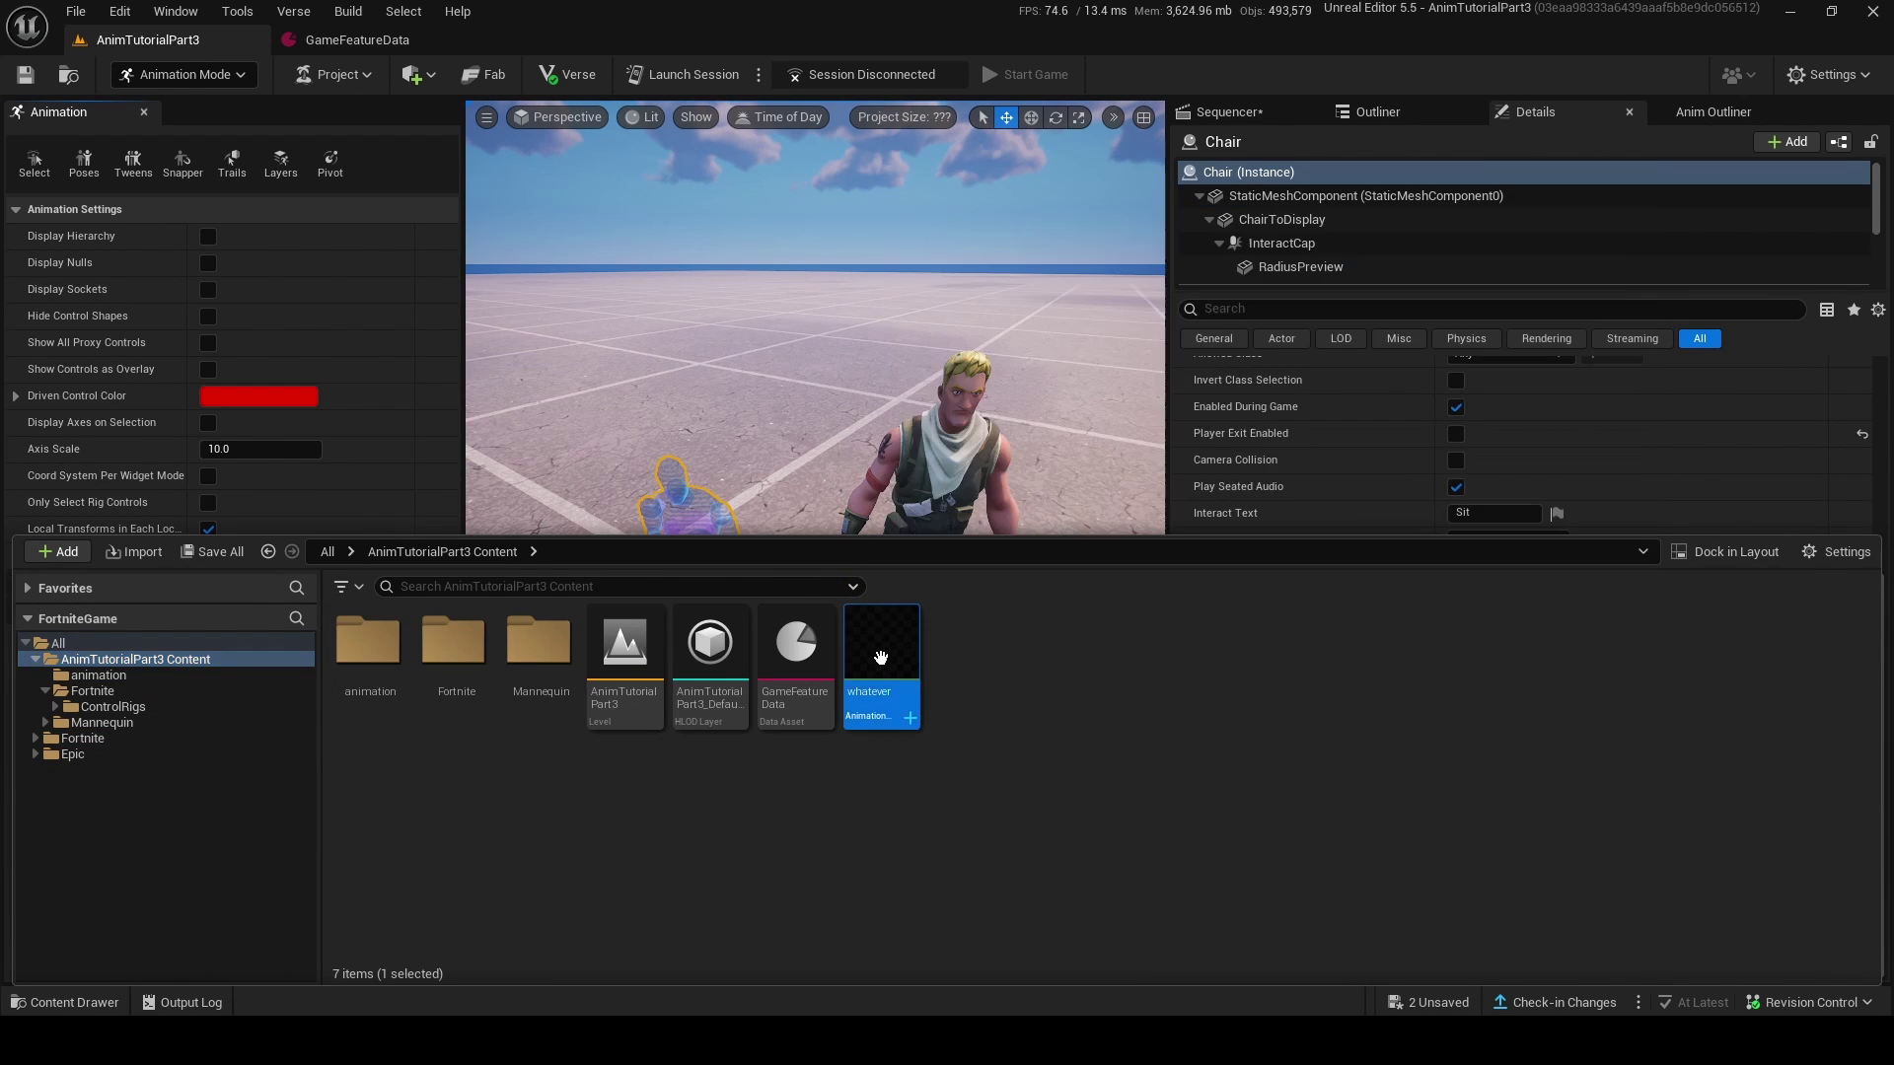
right_click(888, 659)
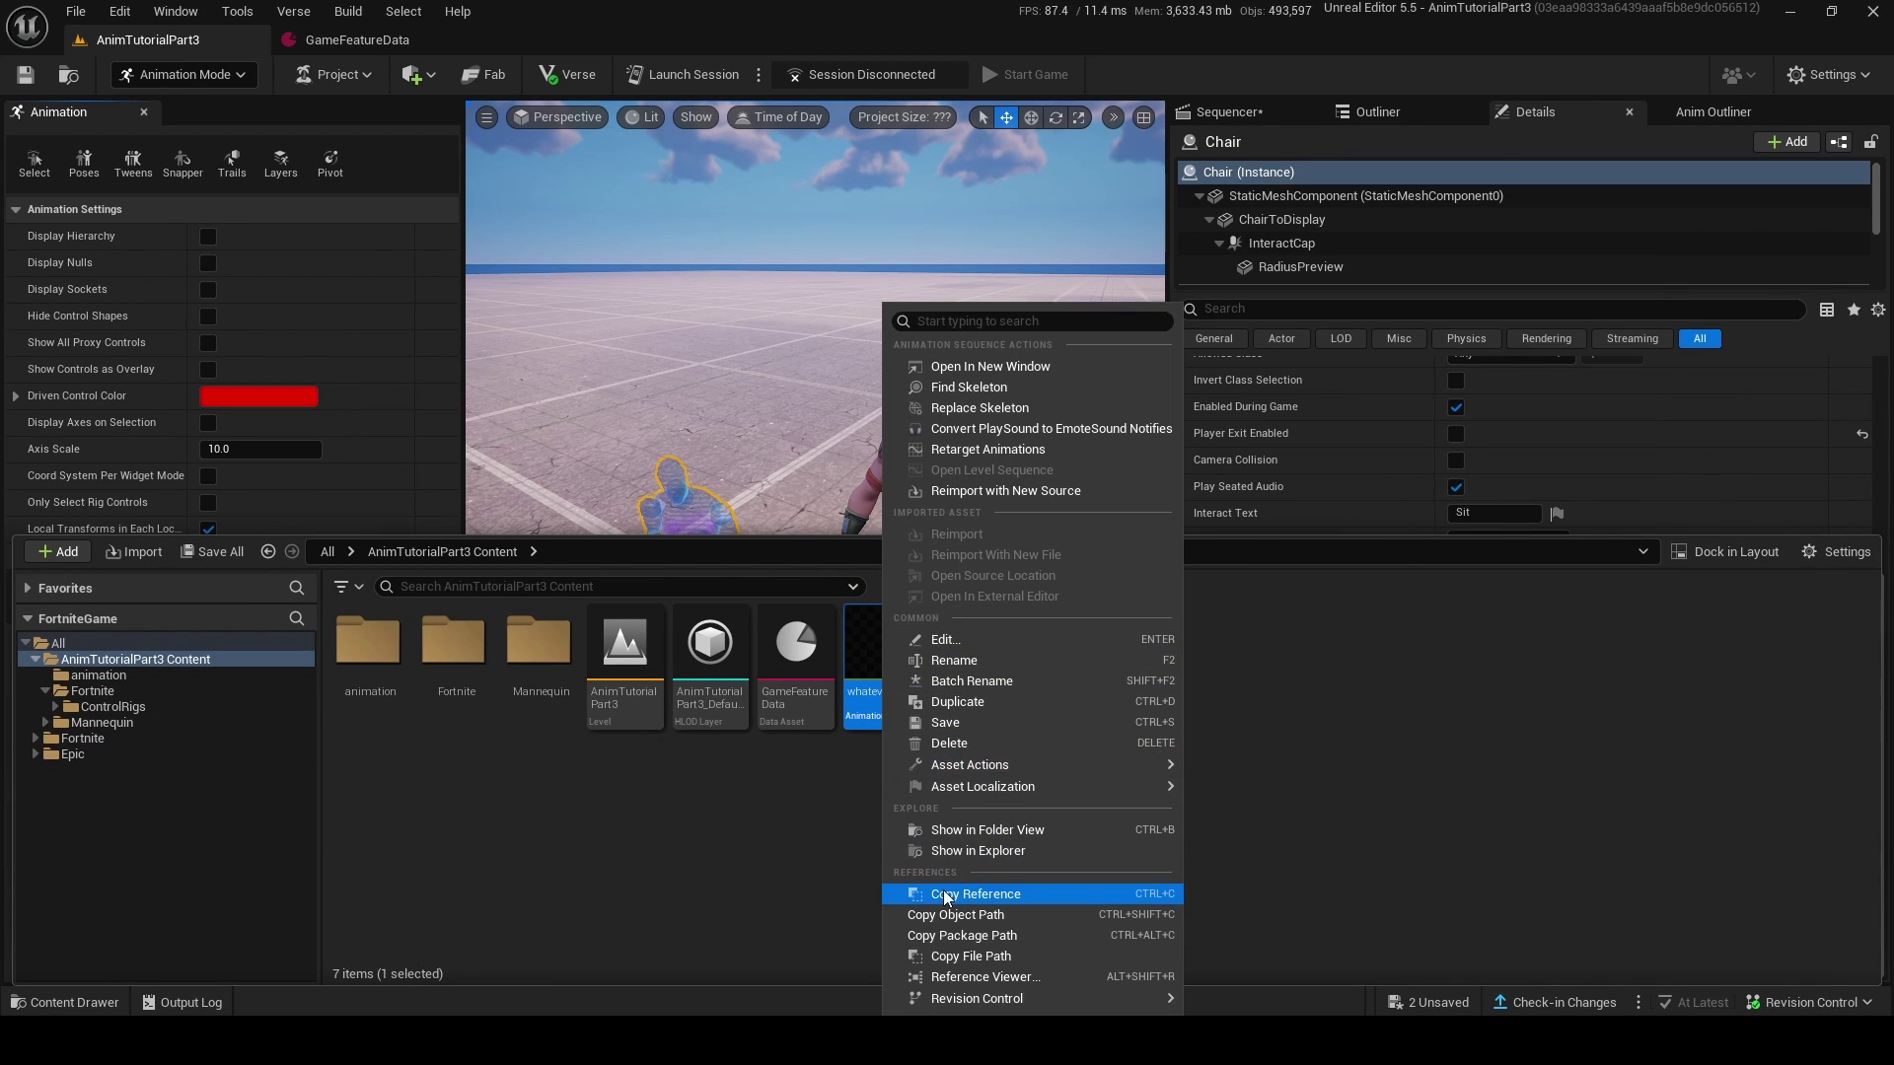
left_click(996, 894)
- Insert the animation reference between the Default Animation quotes in Notepad and copy the complete actor text
key("alt+Tab")
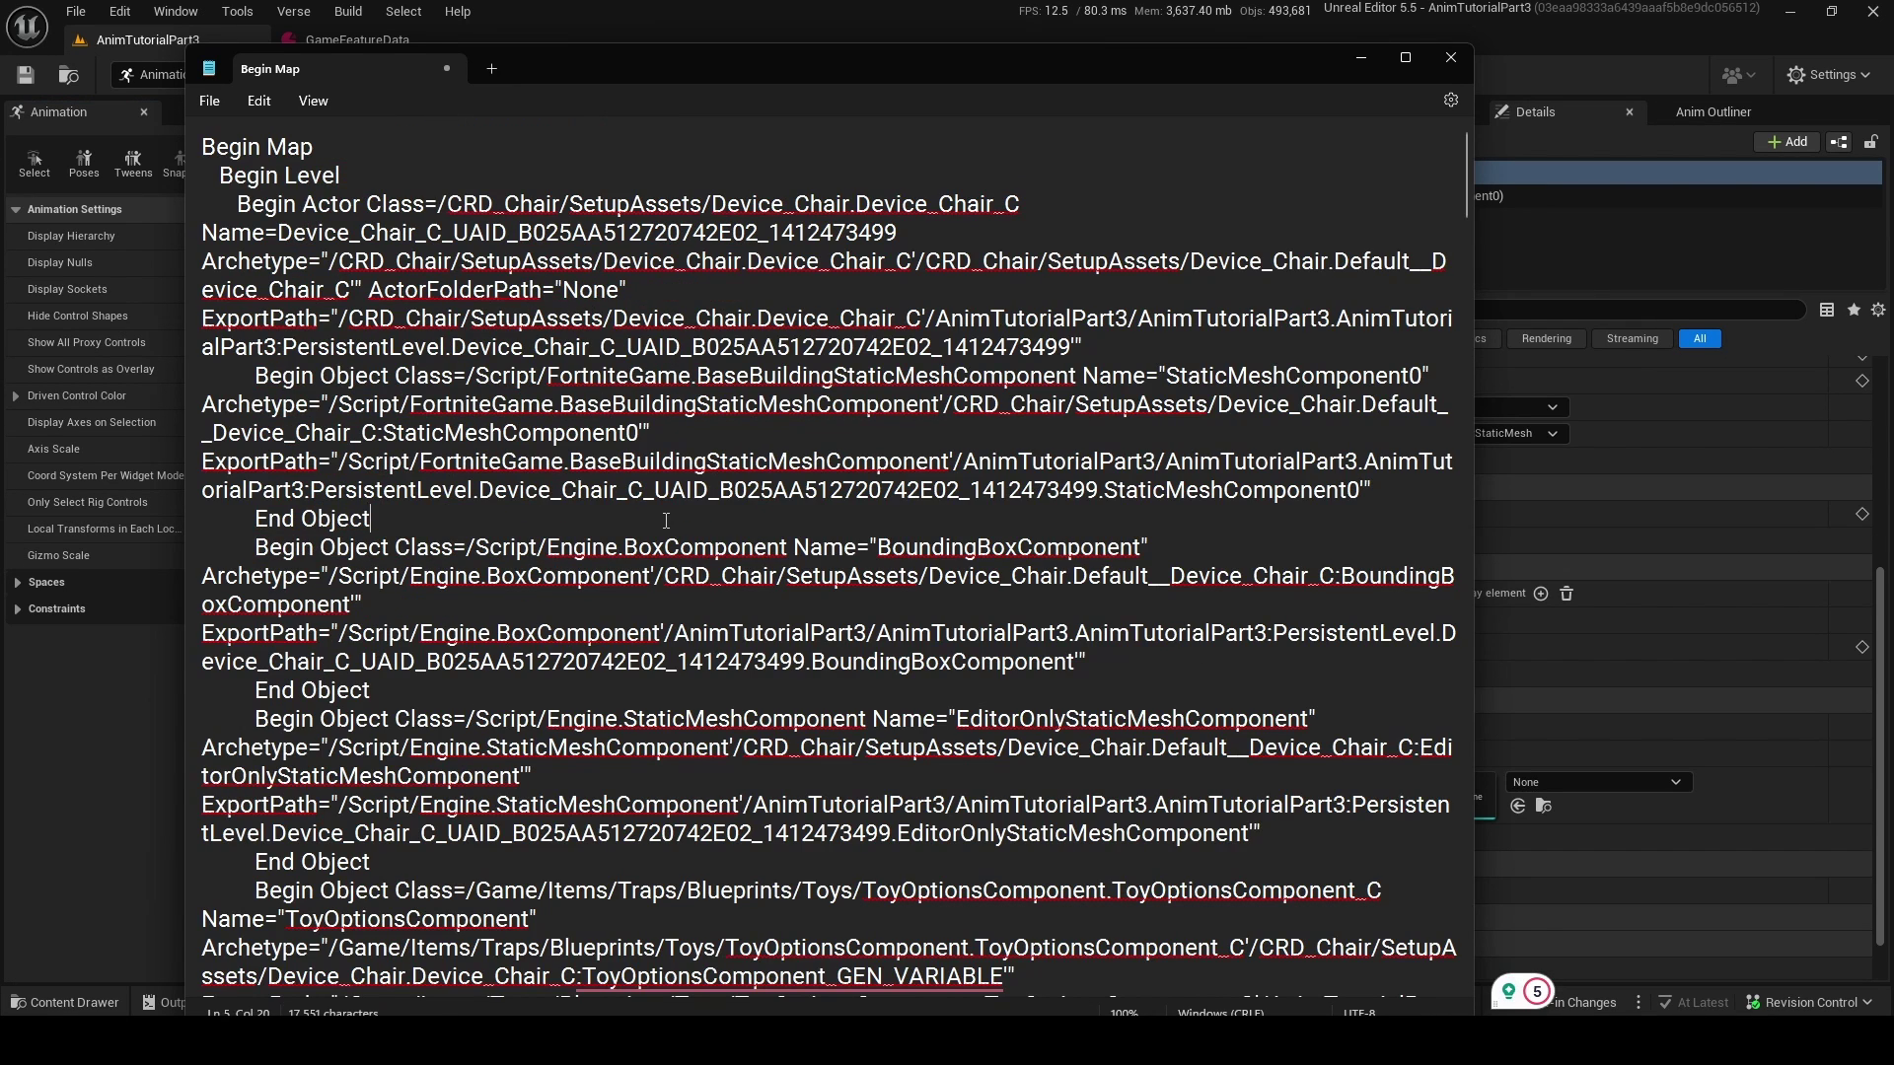
key("ctrl+a")
left_click(1363, 59)
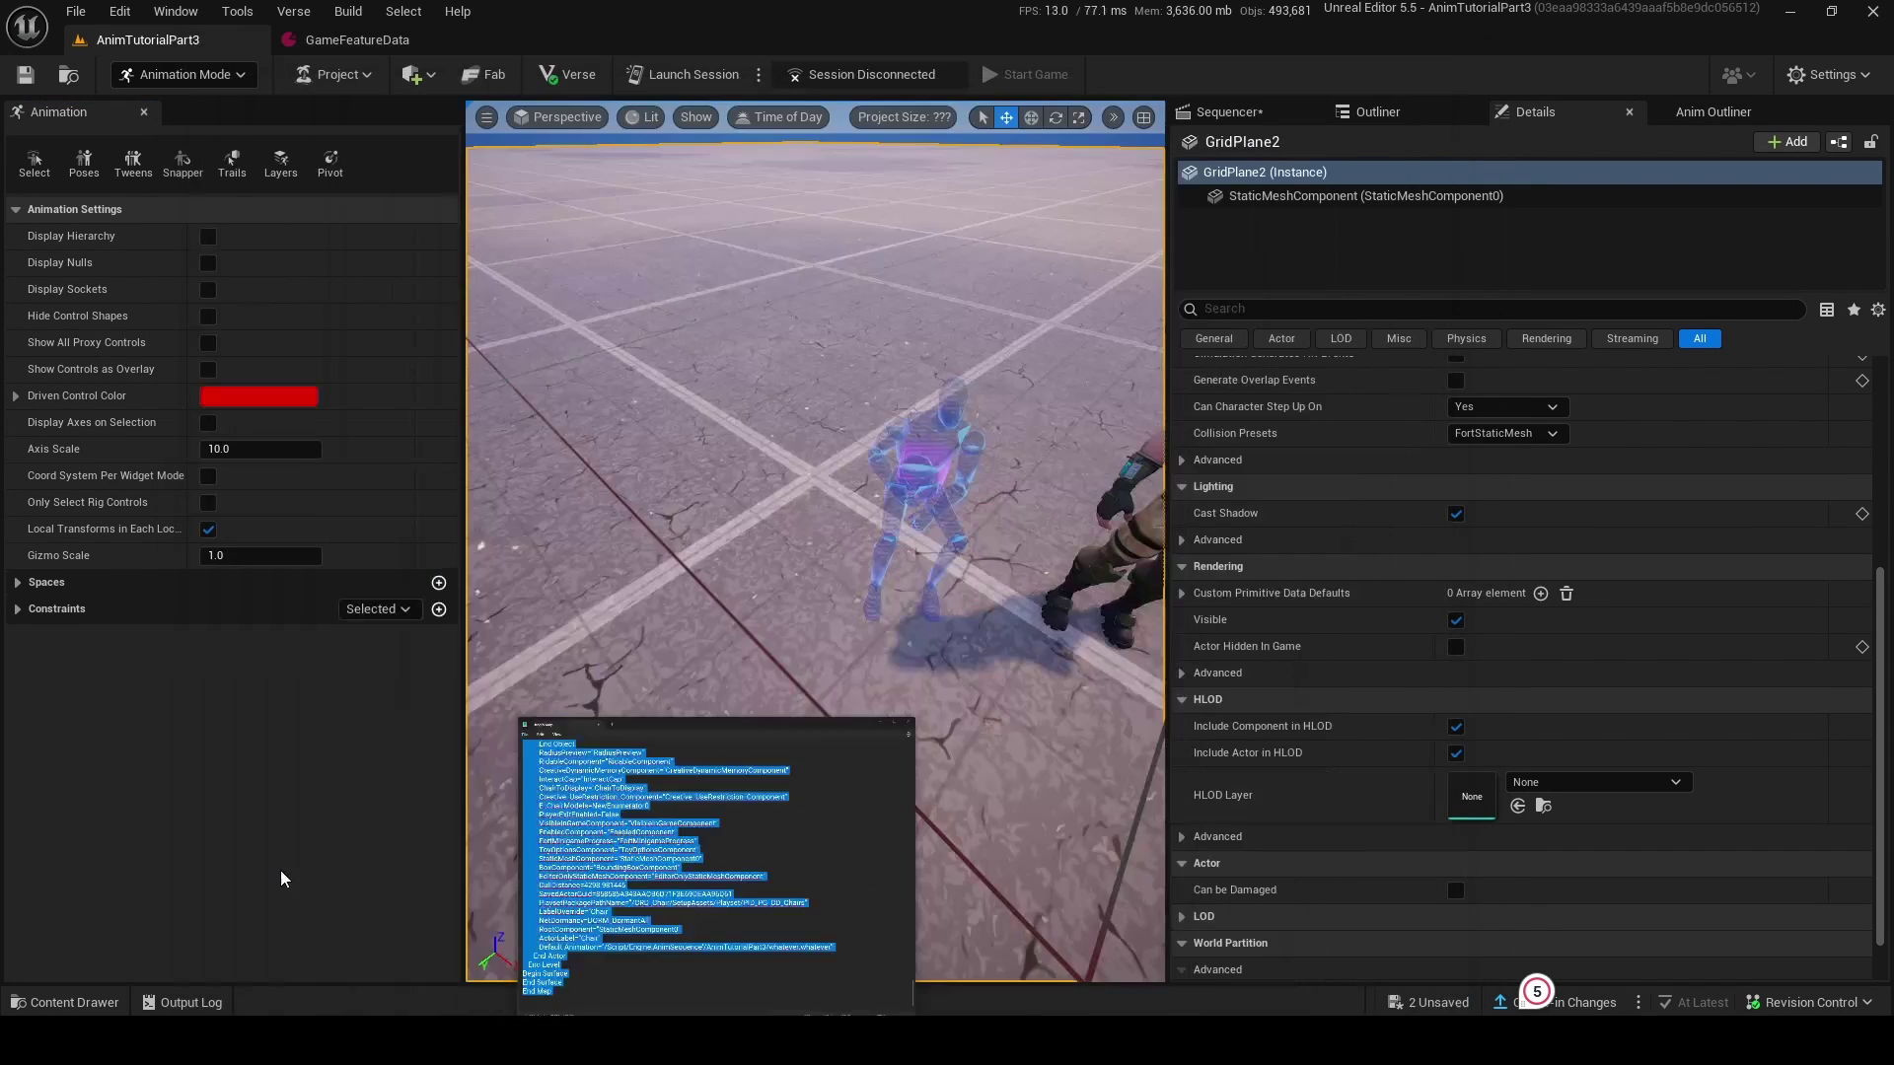
- Change the editor to Selection Mode, paste the edited chair actor onto the ground and move it closer to the original chair
left_click(226, 77)
left_click(188, 98)
right_click(301, 587)
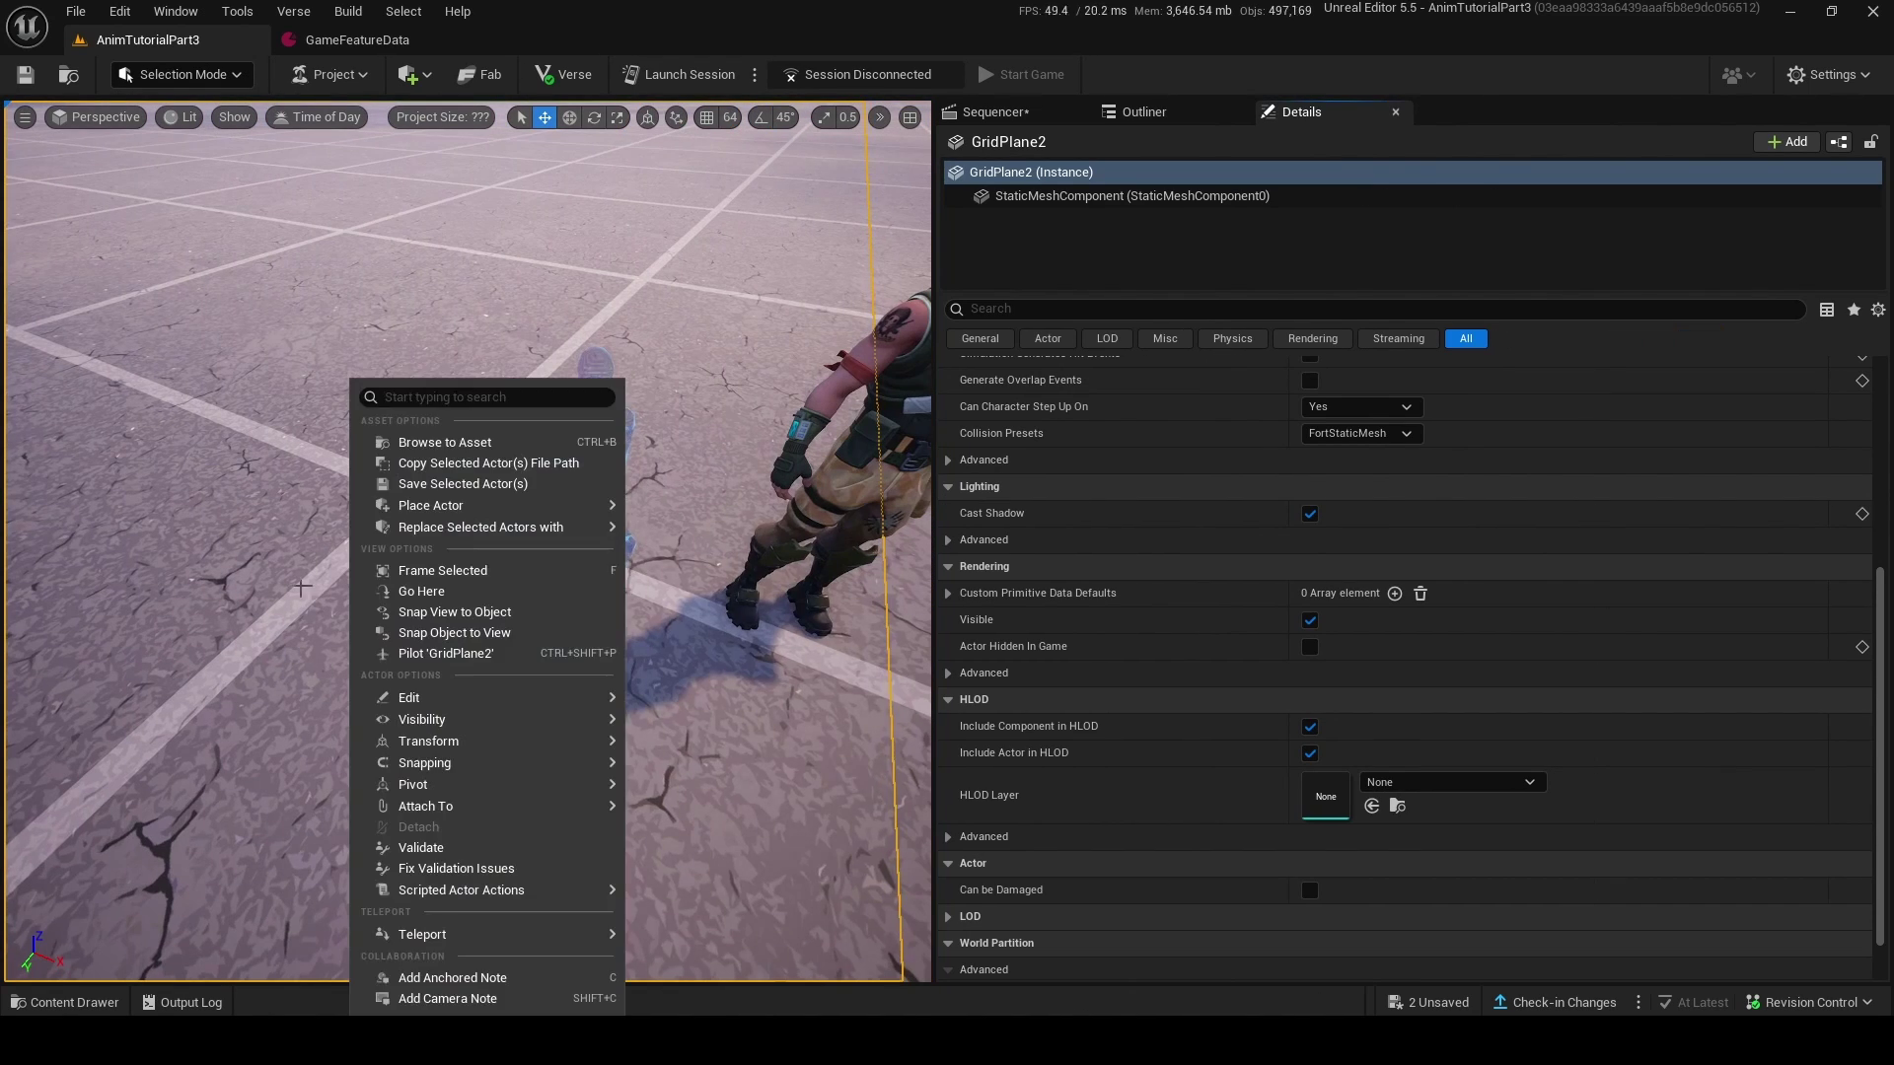
mouse_move(483, 698)
left_click(697, 770)
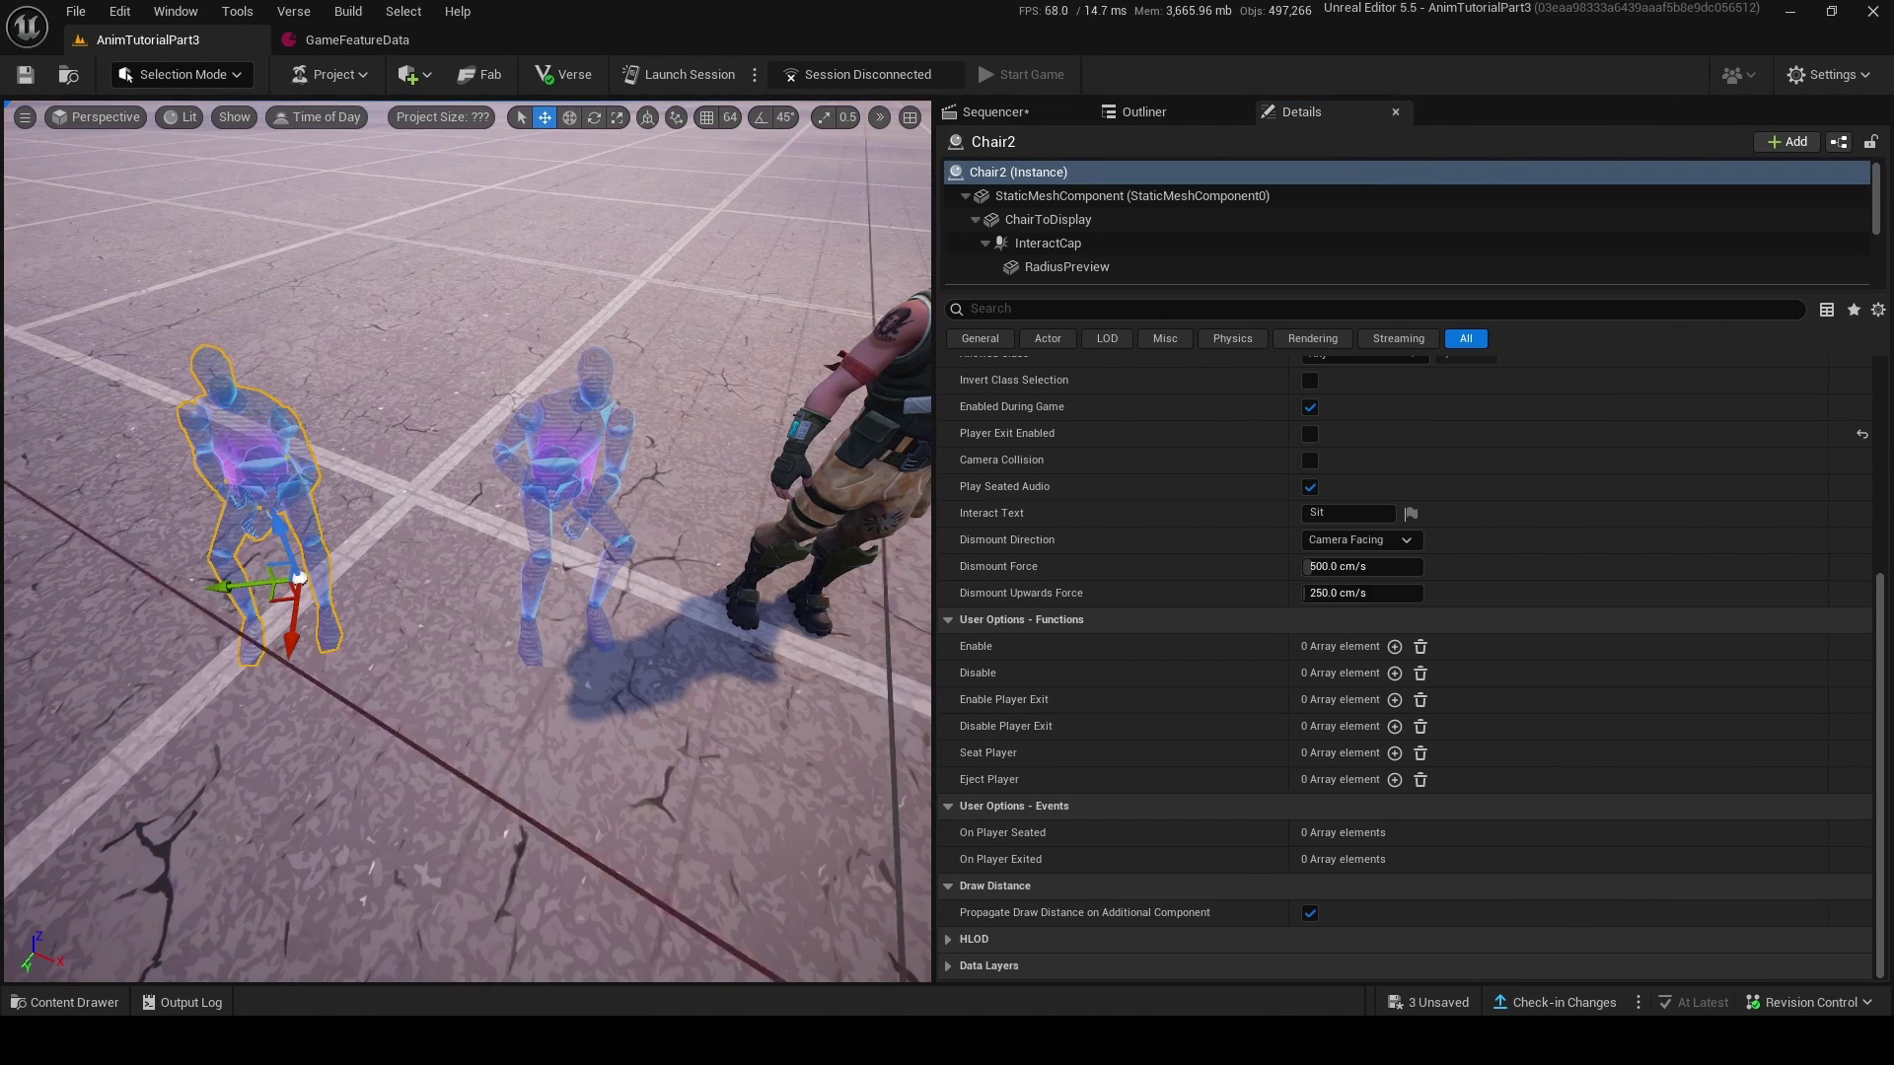
left_click_drag(229, 584, 330, 572)
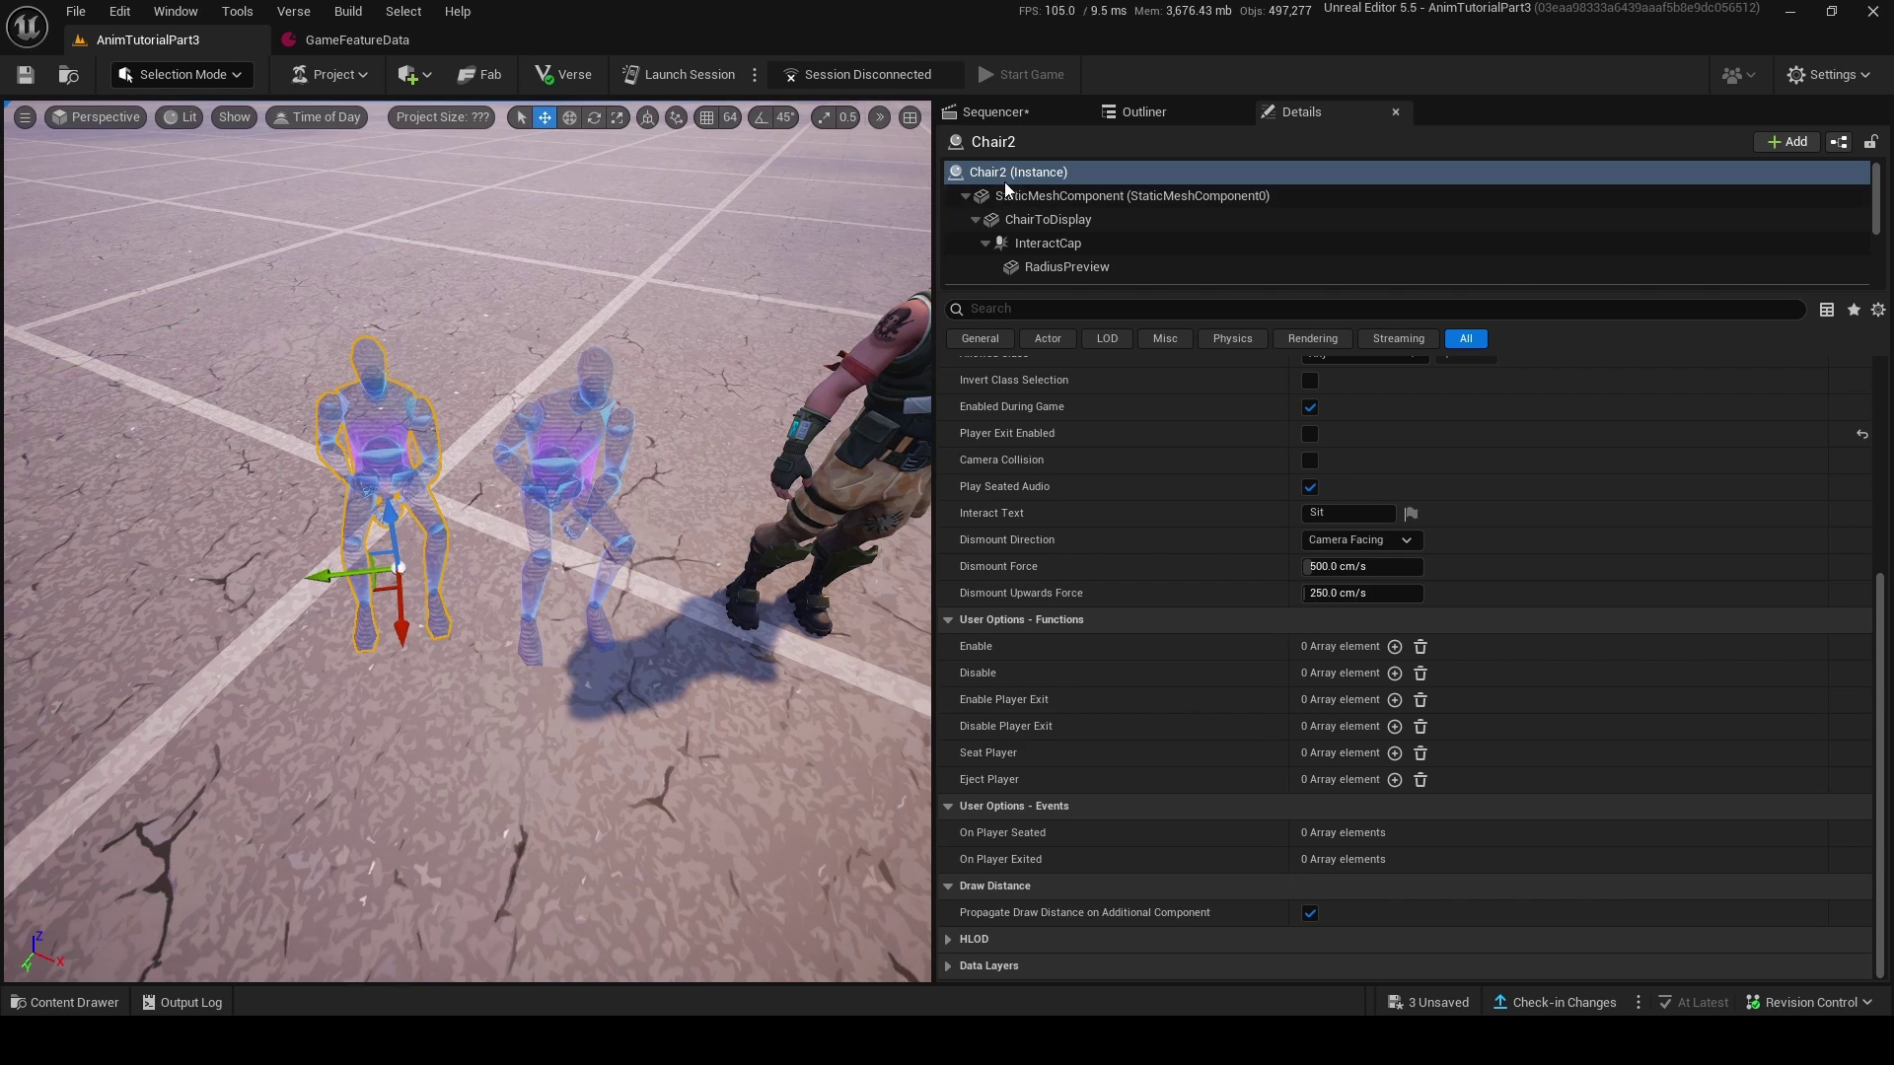
- Delete the original Chair device and select the pasted chair
scroll(1608, 565, "up", 2)
scroll(1608, 565, "up", 3)
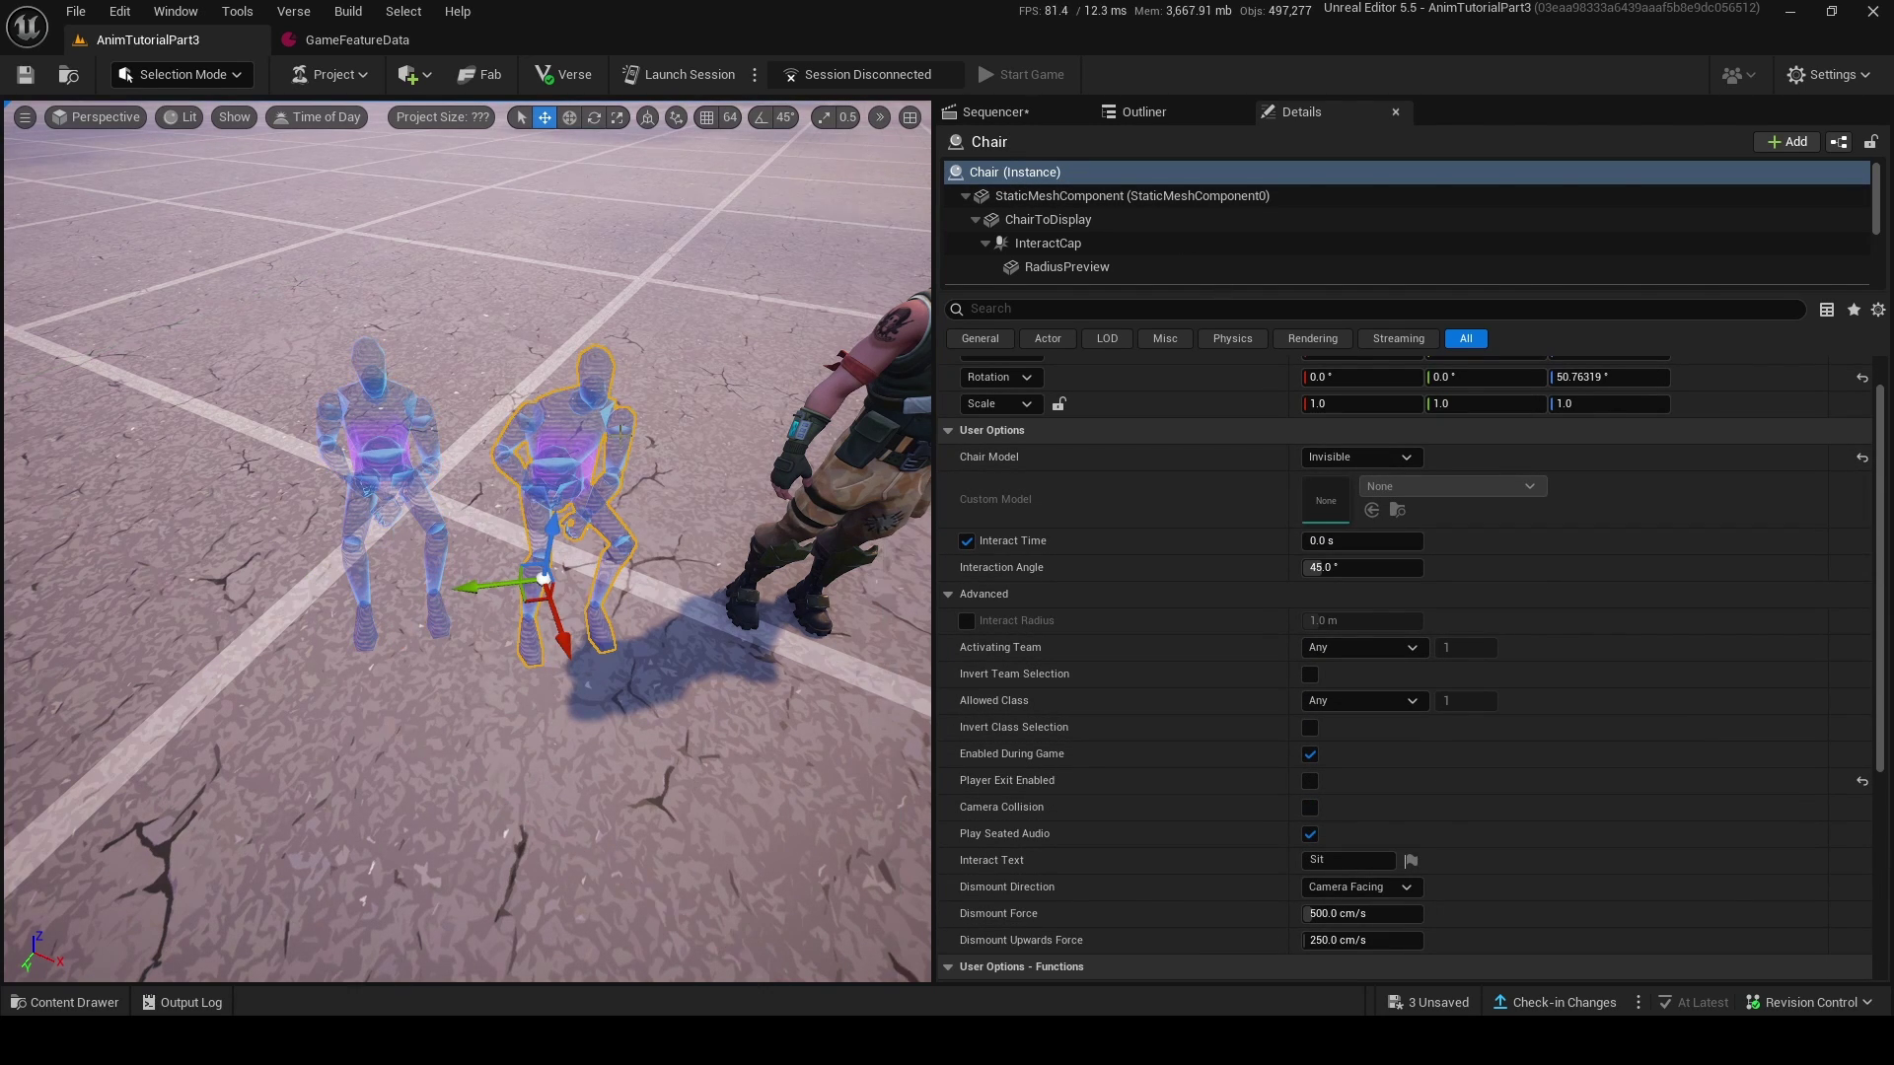
key("Delete")
left_click(384, 463)
right_click_drag(385, 464, 444, 463)
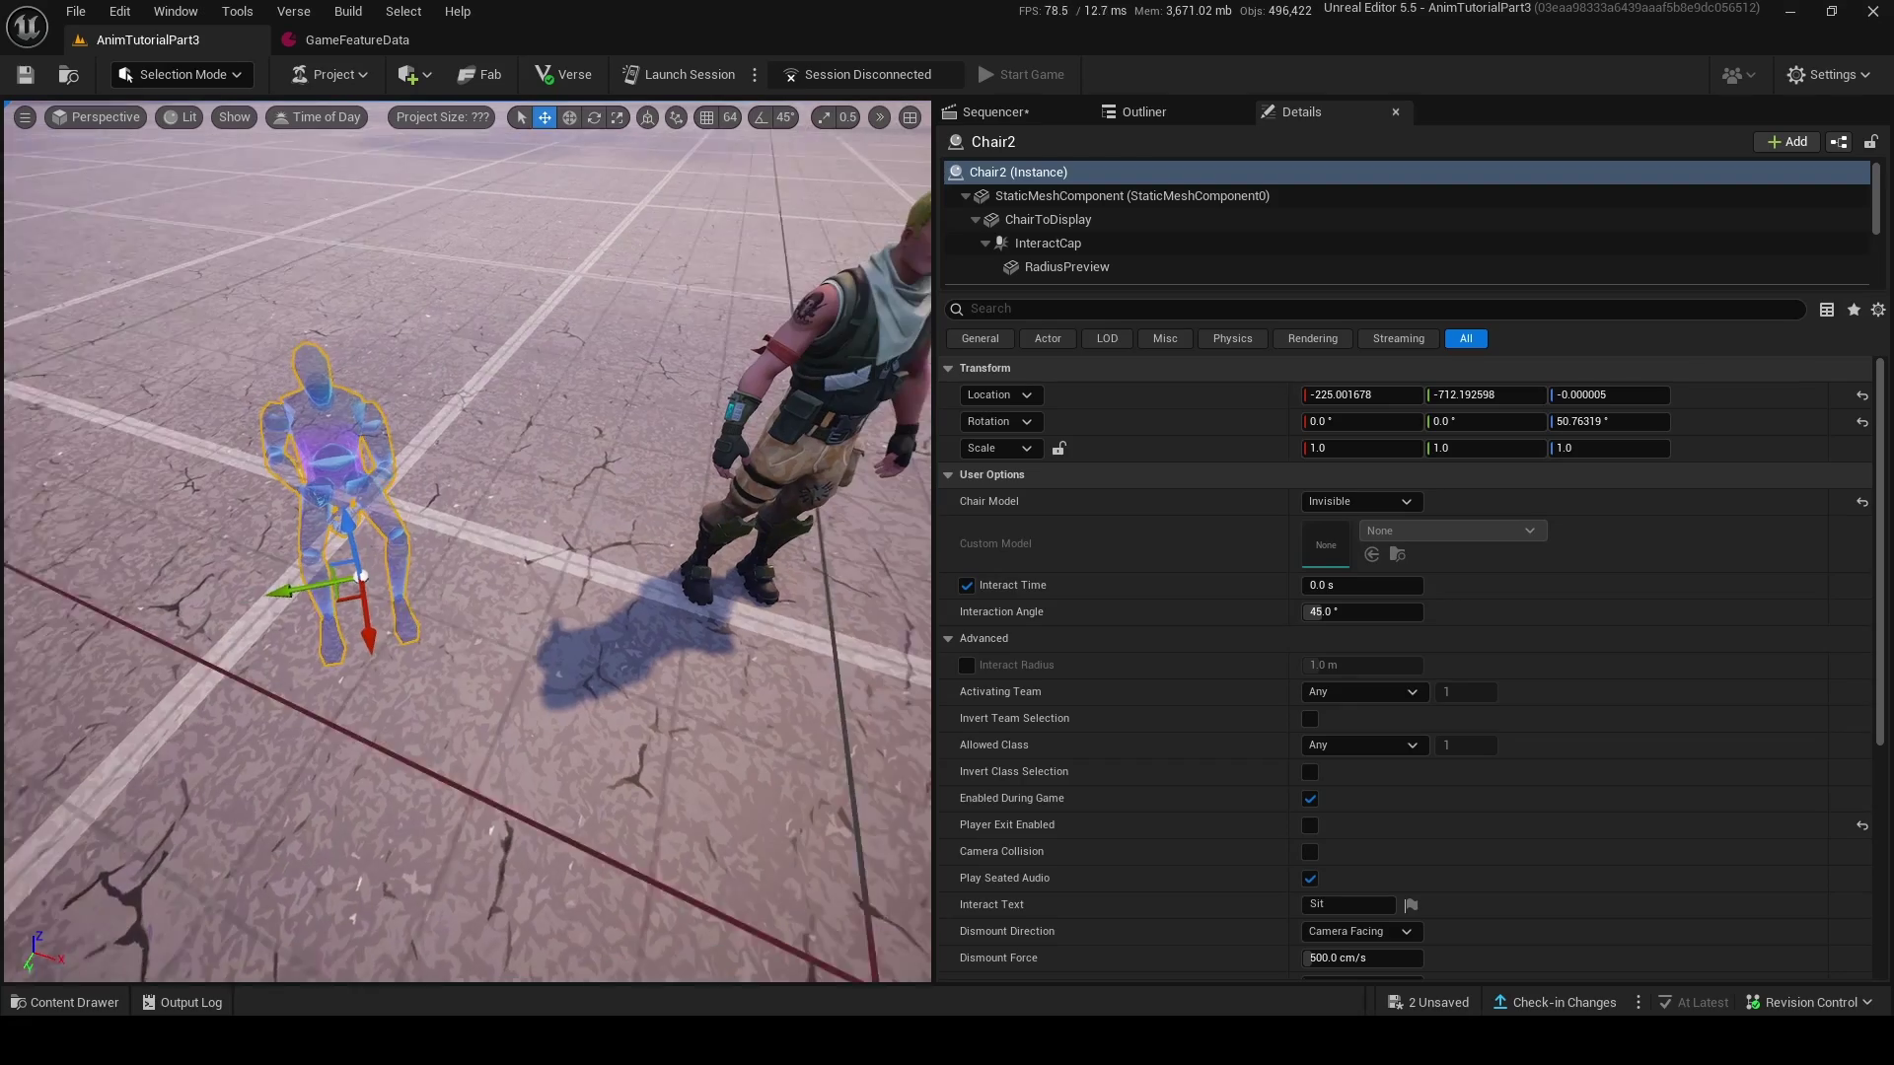
- Move the pasted chair onto the Character Device's position and rotate it to about 65° to match the character's facing
right_click_drag(297, 568, 287, 578)
left_click_drag(512, 636, 529, 681)
key("e")
left_click_drag(379, 754, 361, 755)
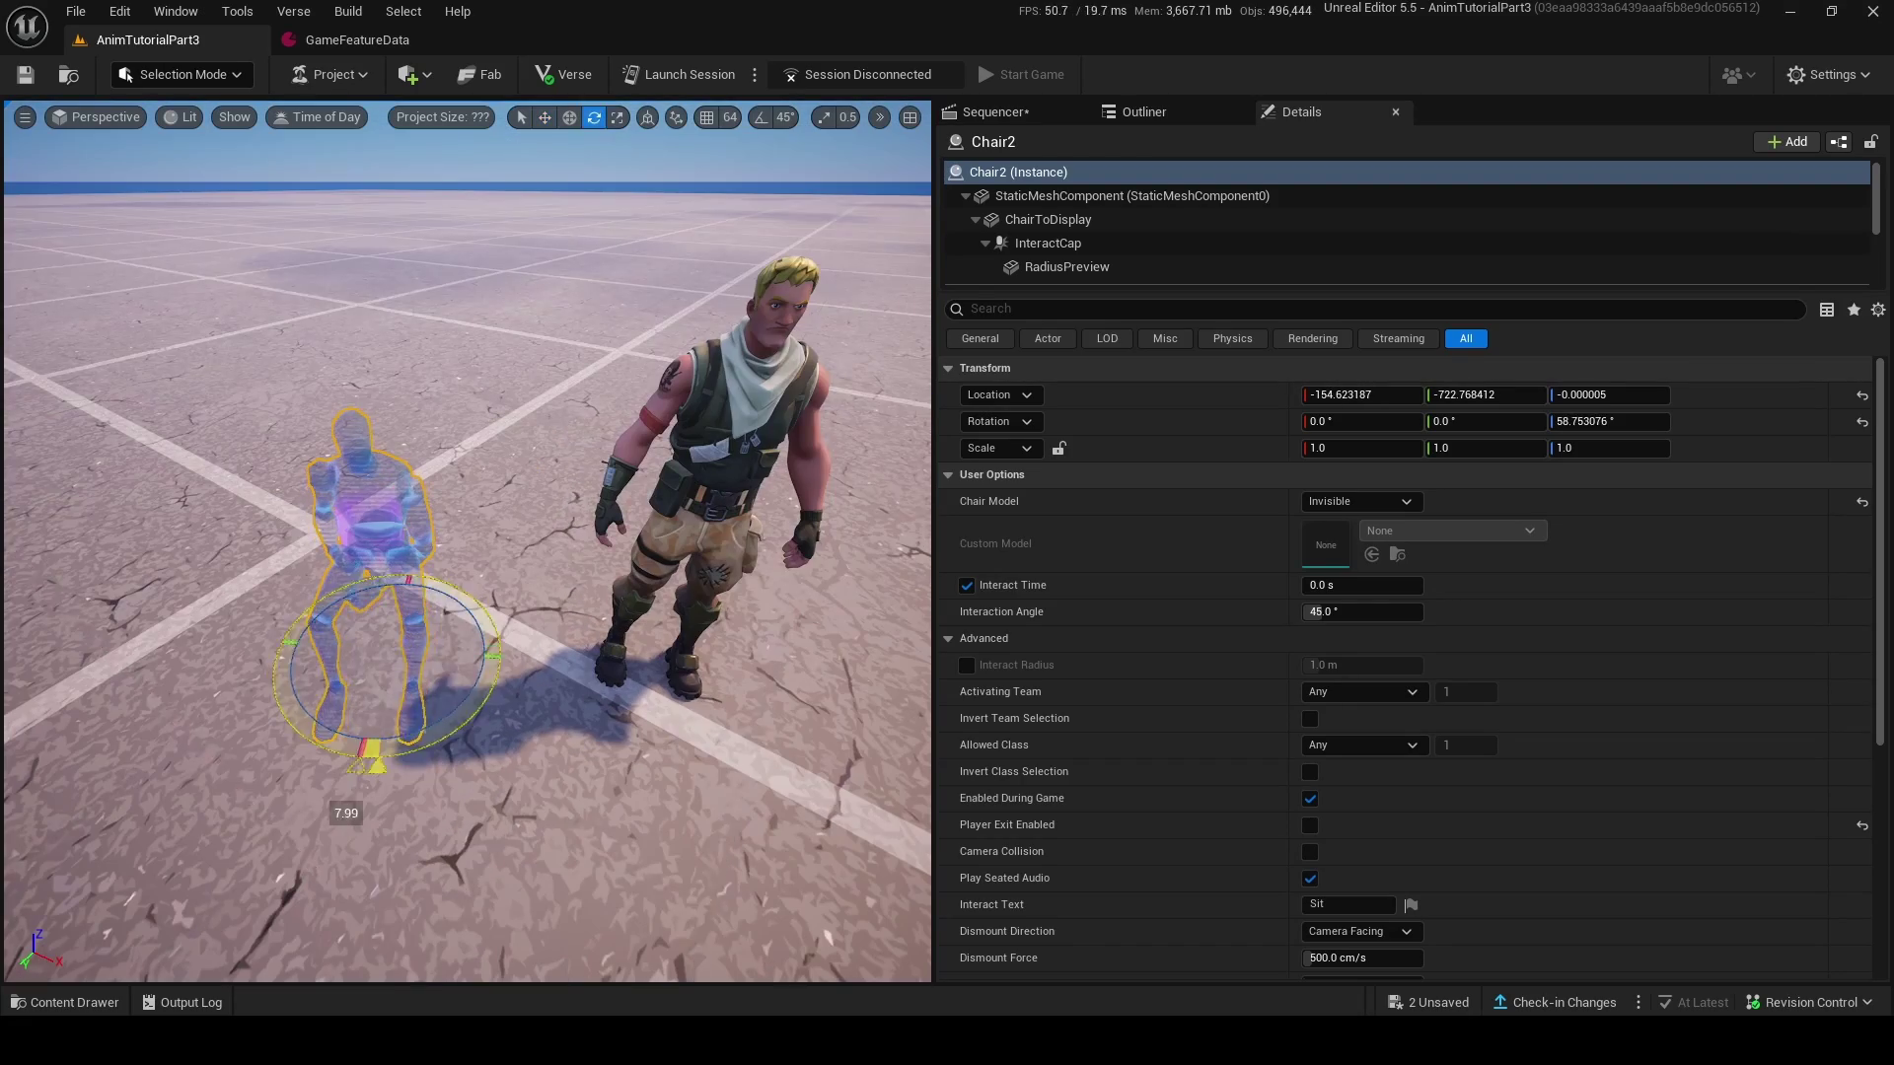
left_click_drag(321, 641, 577, 658)
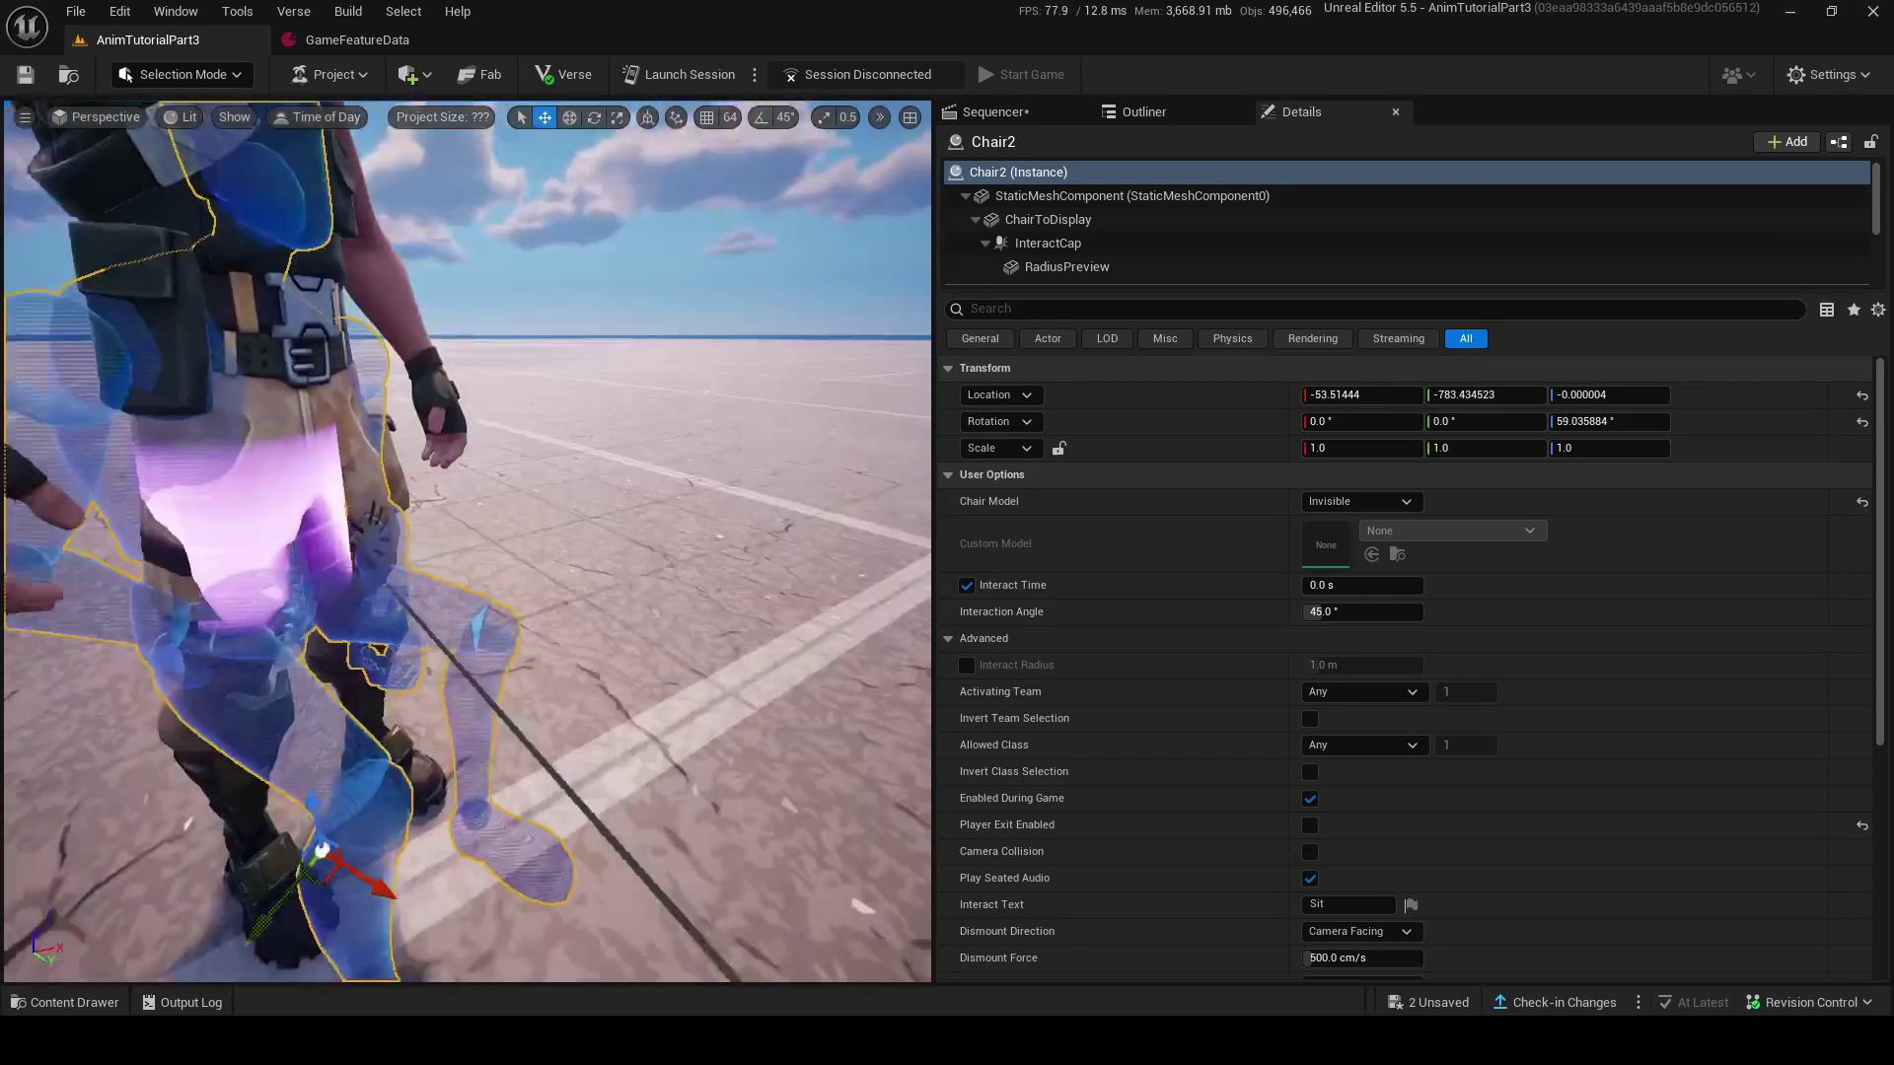
right_click_drag(577, 659, 450, 641)
left_click(577, 659)
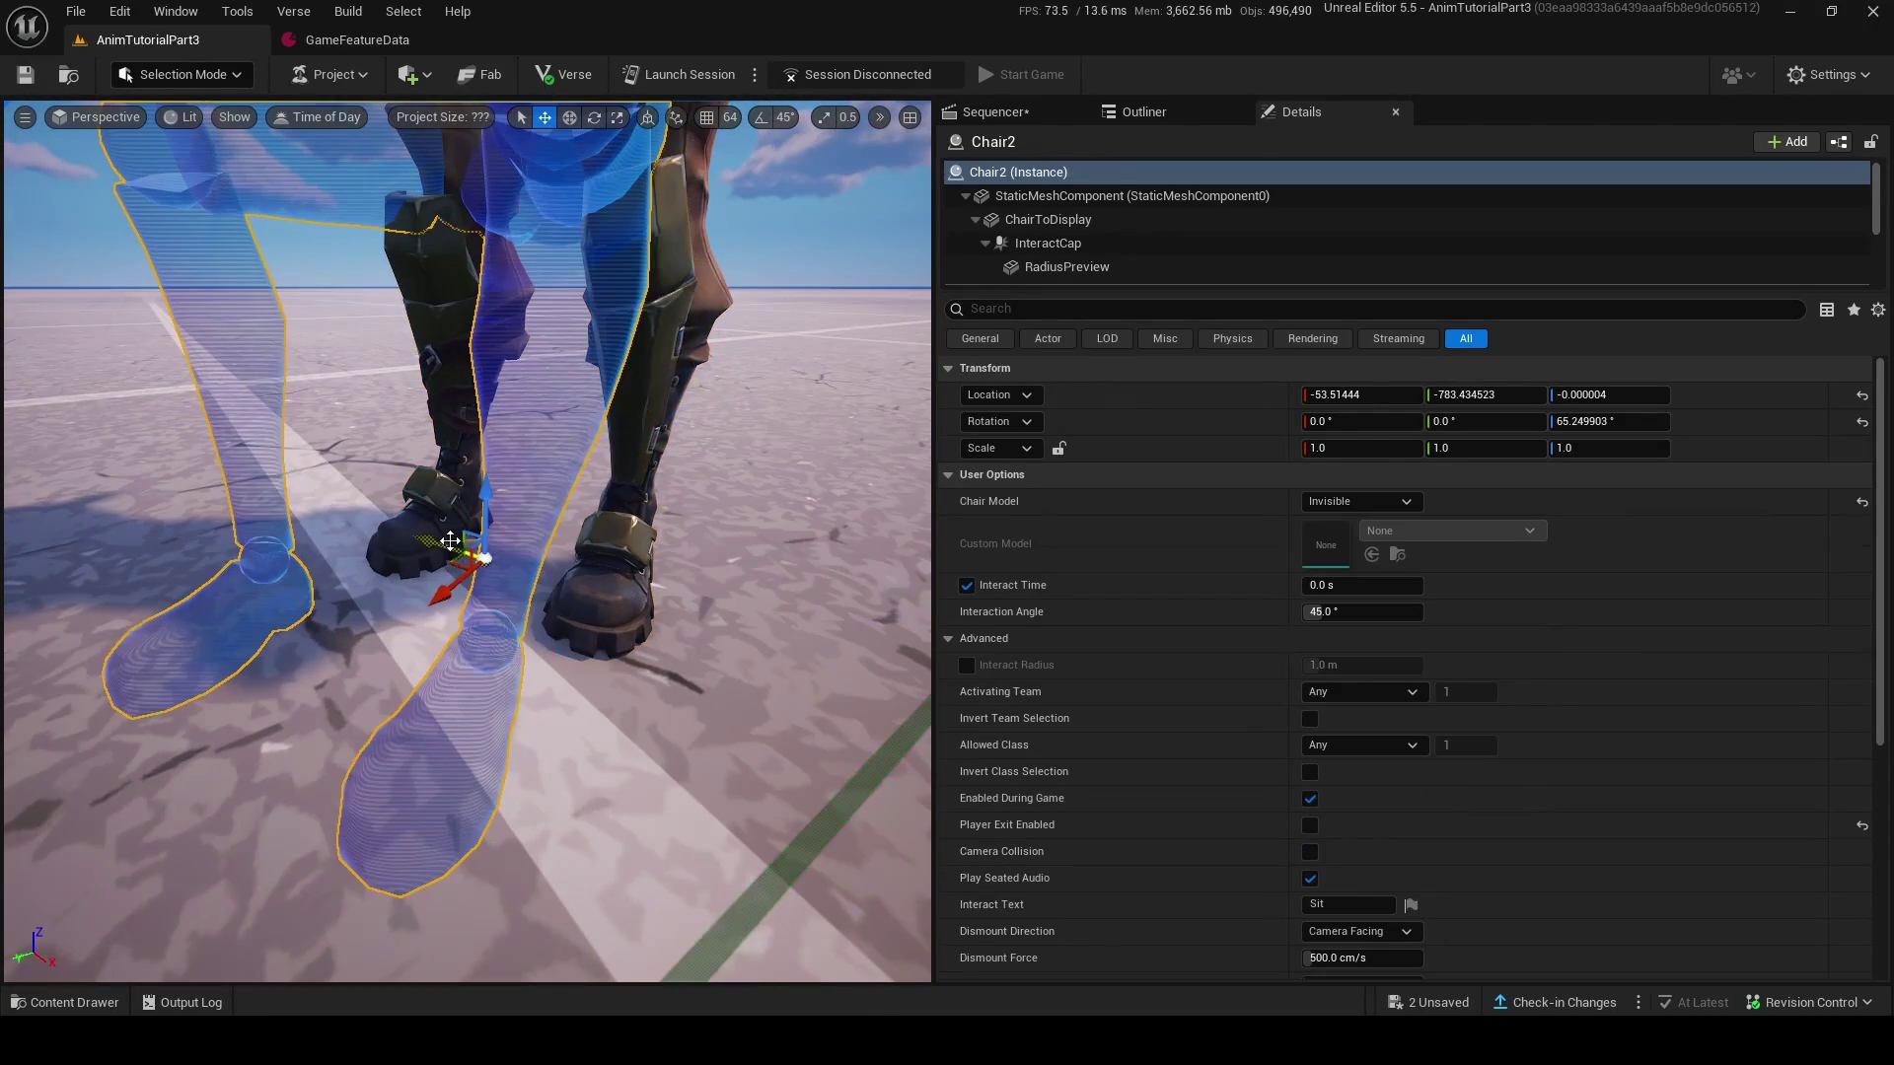
left_click_drag(450, 541, 494, 535, "shift")
right_click_drag(494, 535, 463, 582)
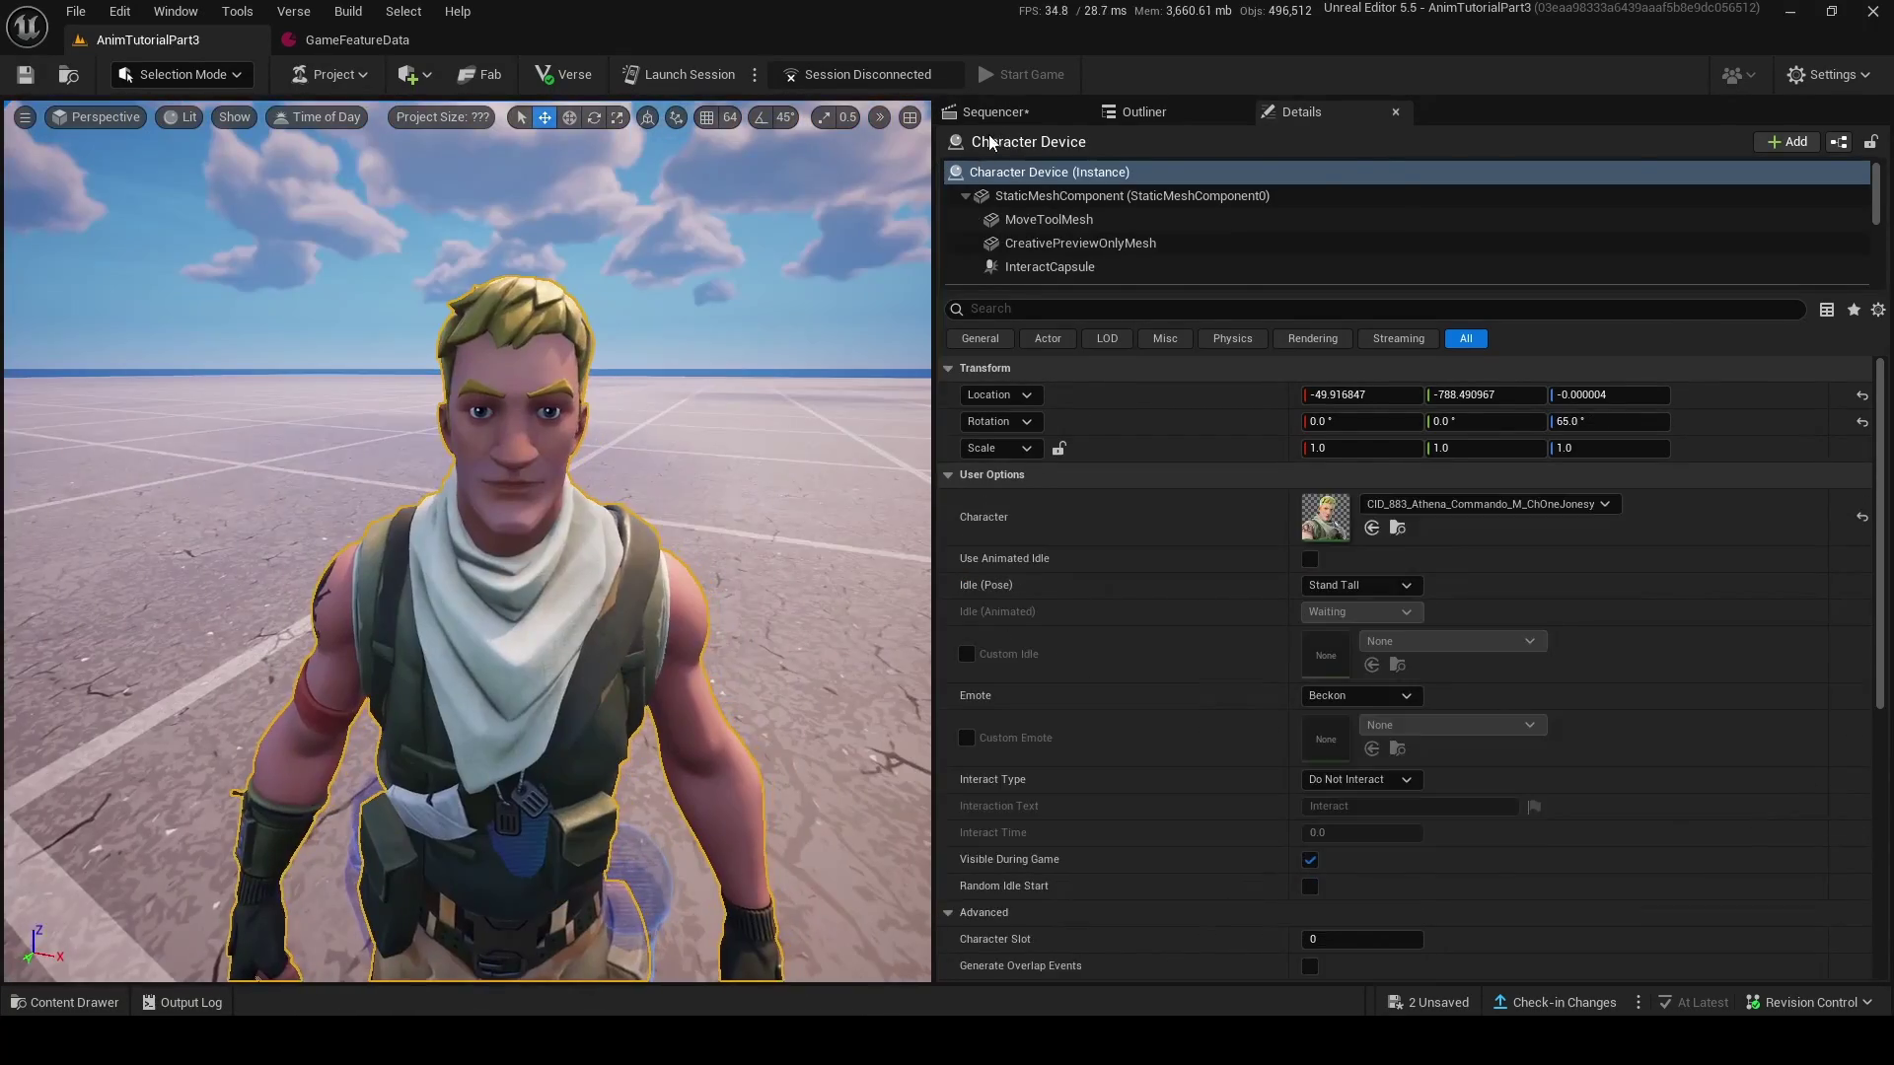
- Add a cine camera to the level sequence with a current aperture of 10000 and a focal length of 15
left_click(994, 112)
left_click(1024, 144)
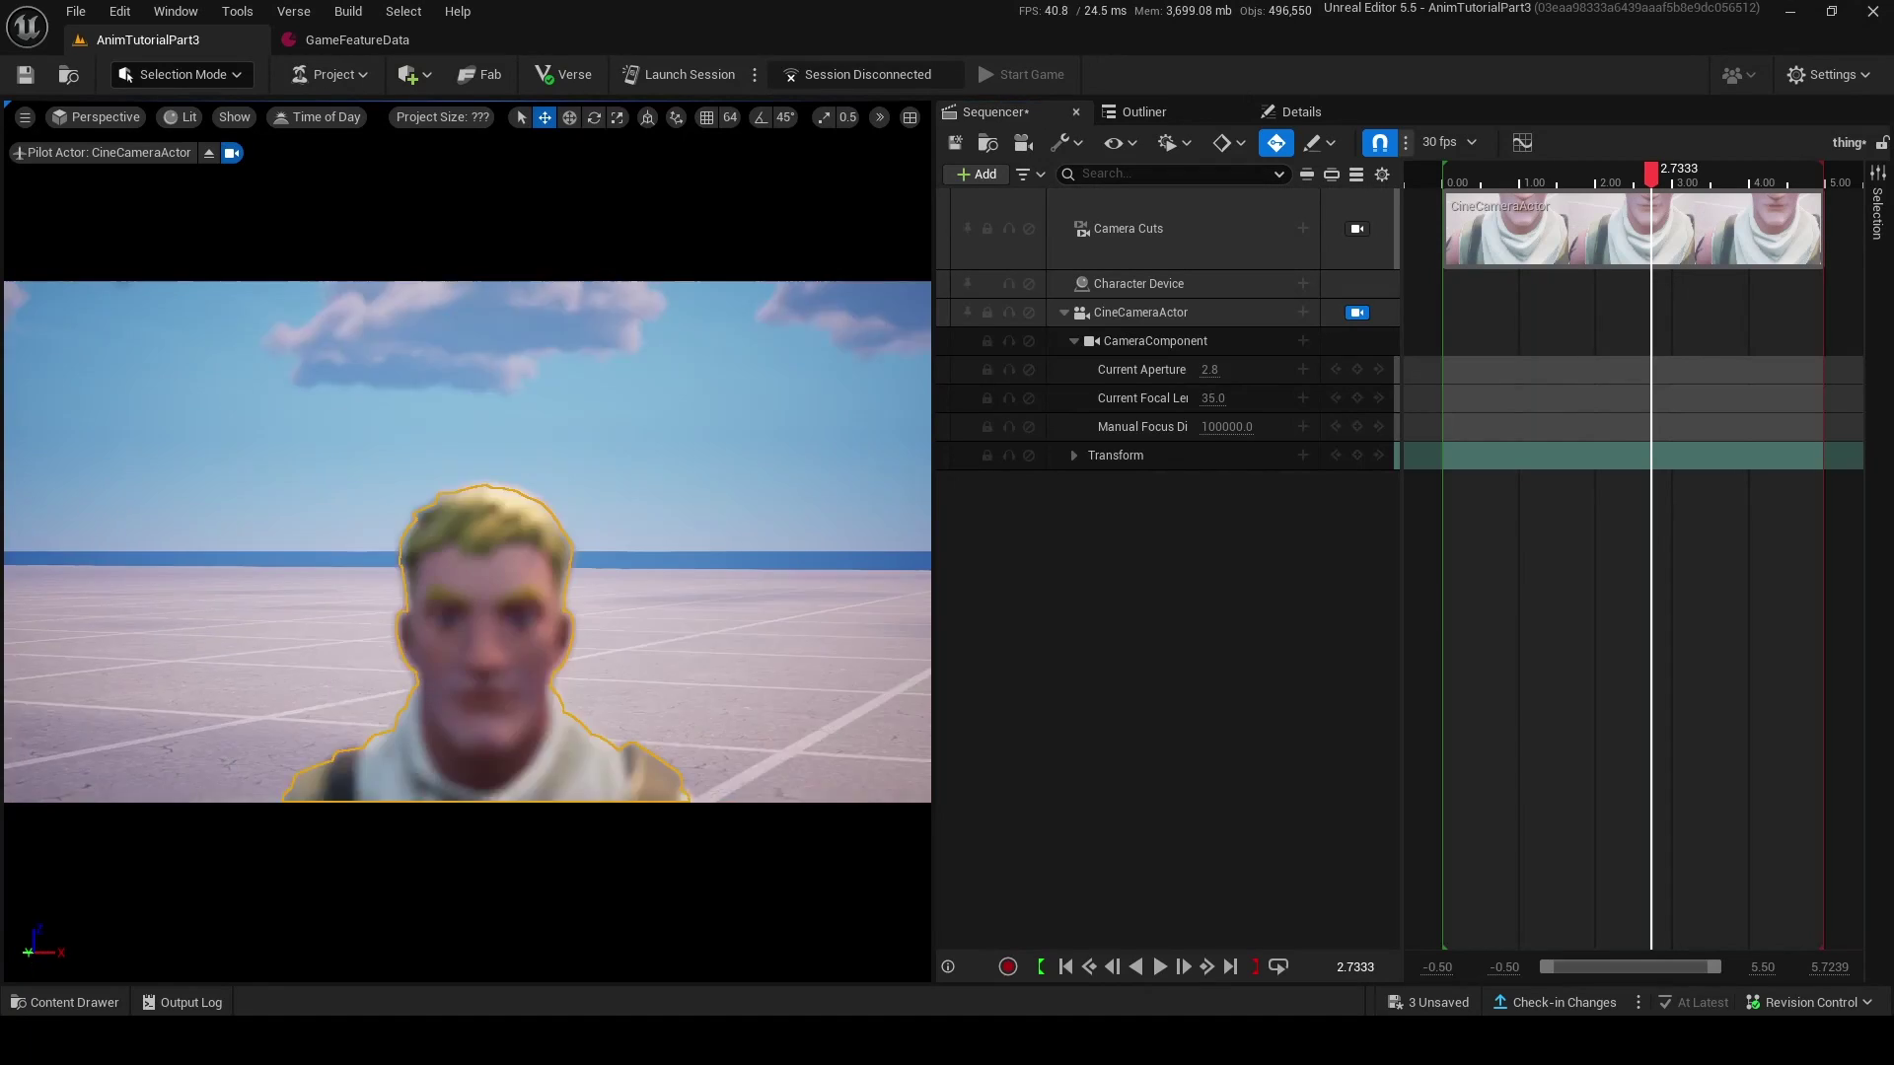
left_click(1225, 371)
type("10000")
key("Return")
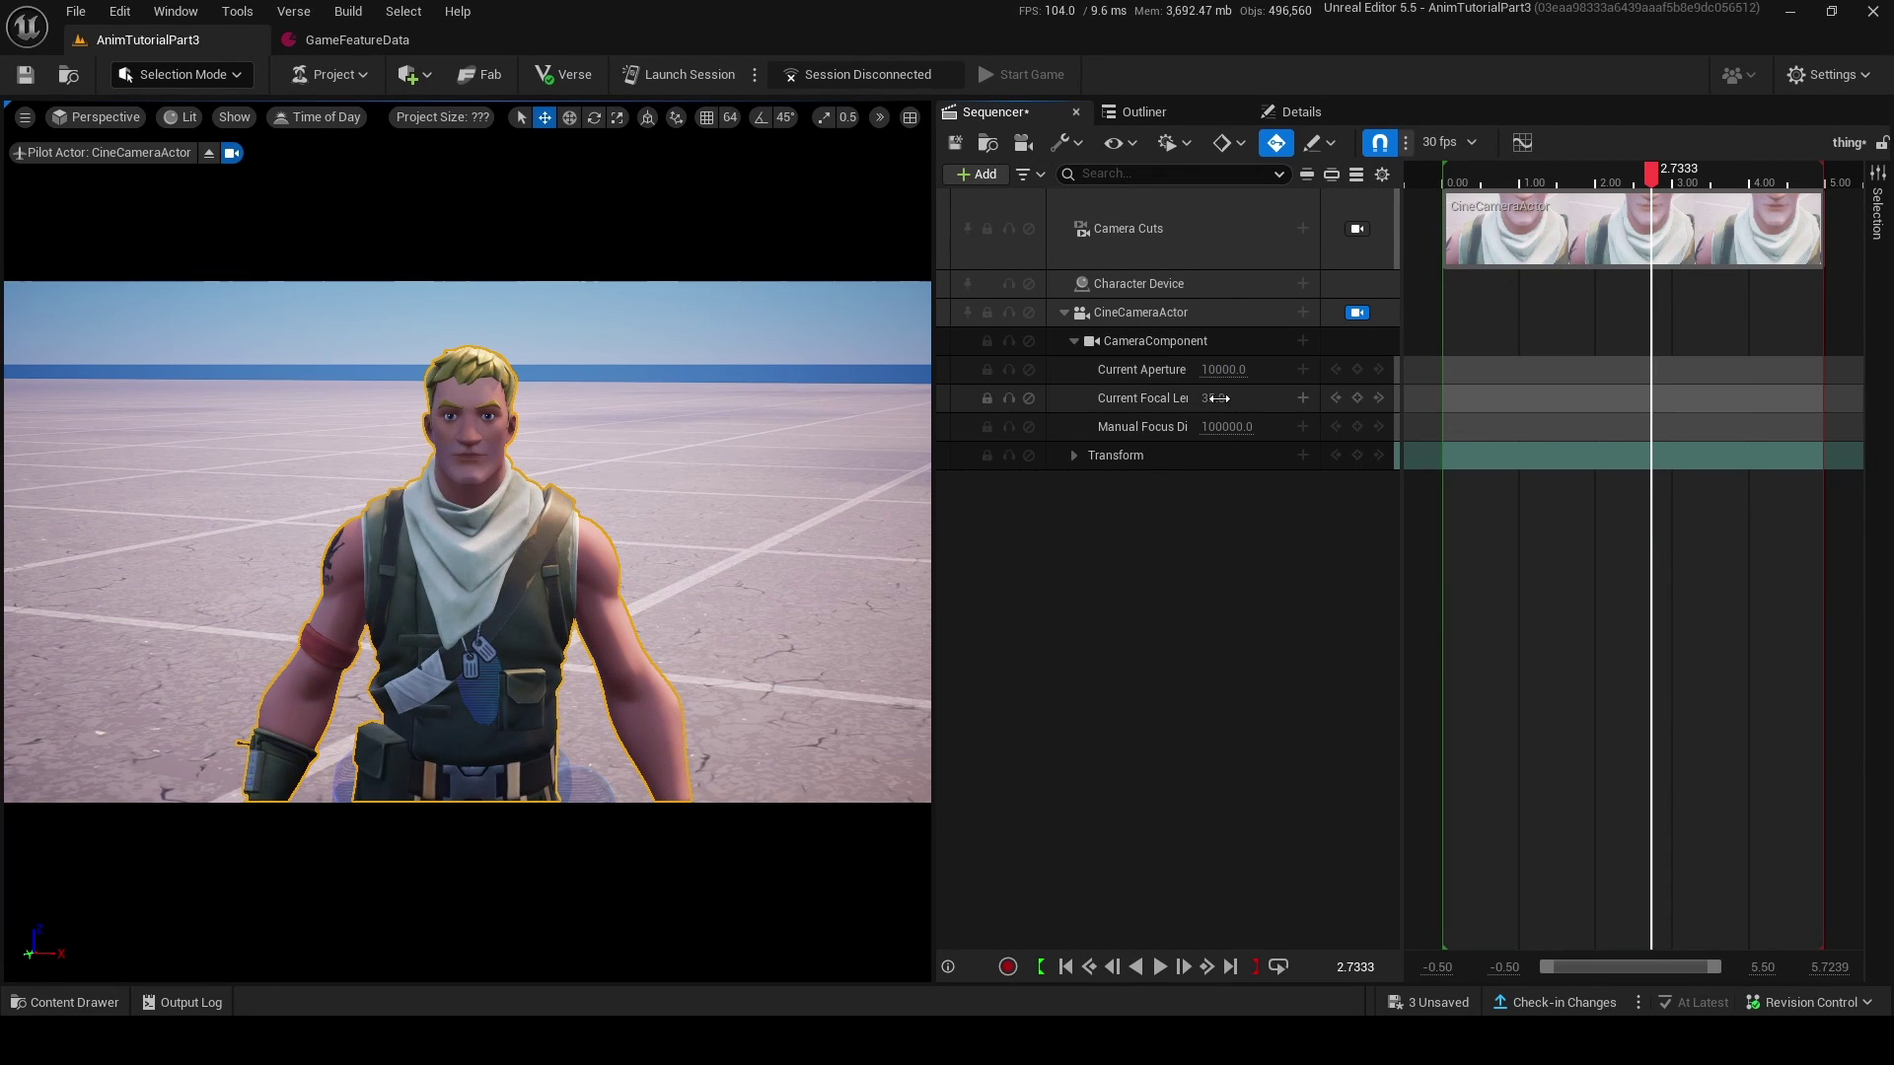
left_click(1218, 400)
type("15")
key("Return")
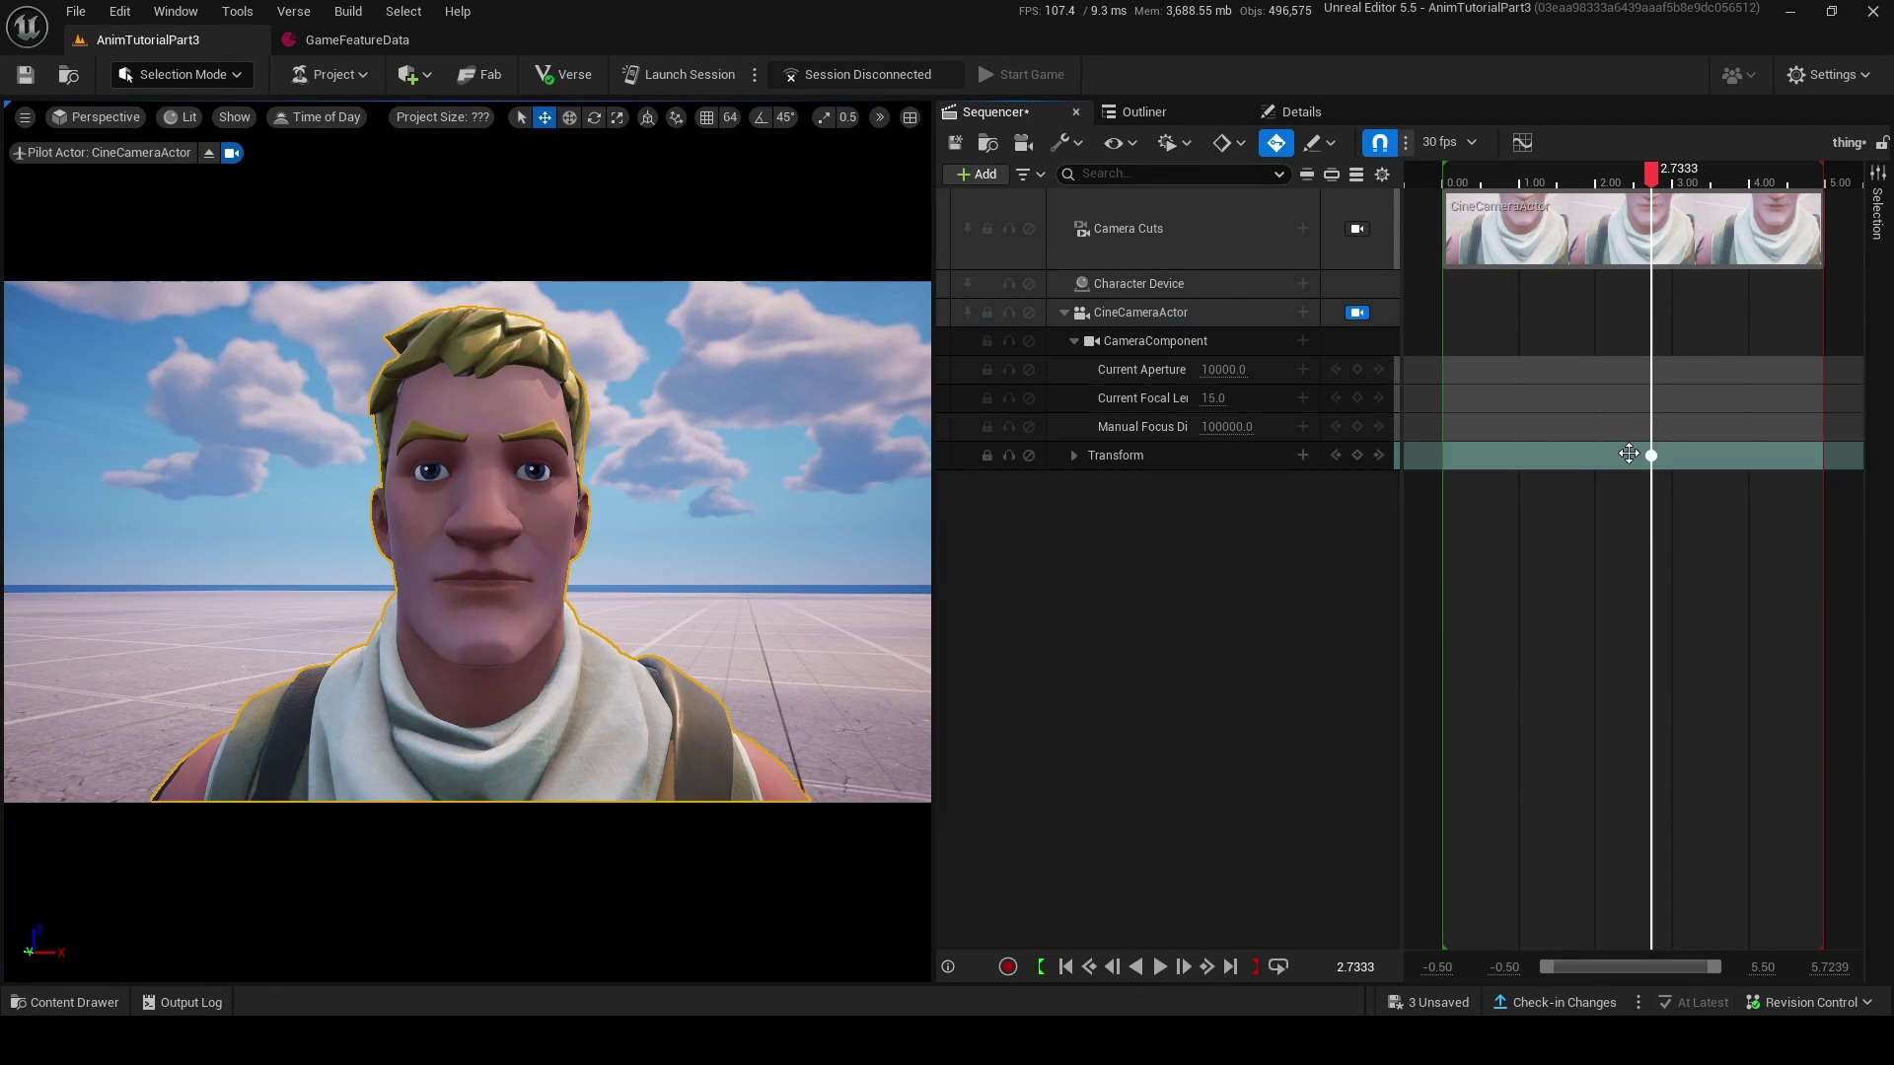
- Shift the camera's Transform key to time 0.00, then save and close the sequence
left_click_drag(1648, 455, 1467, 454)
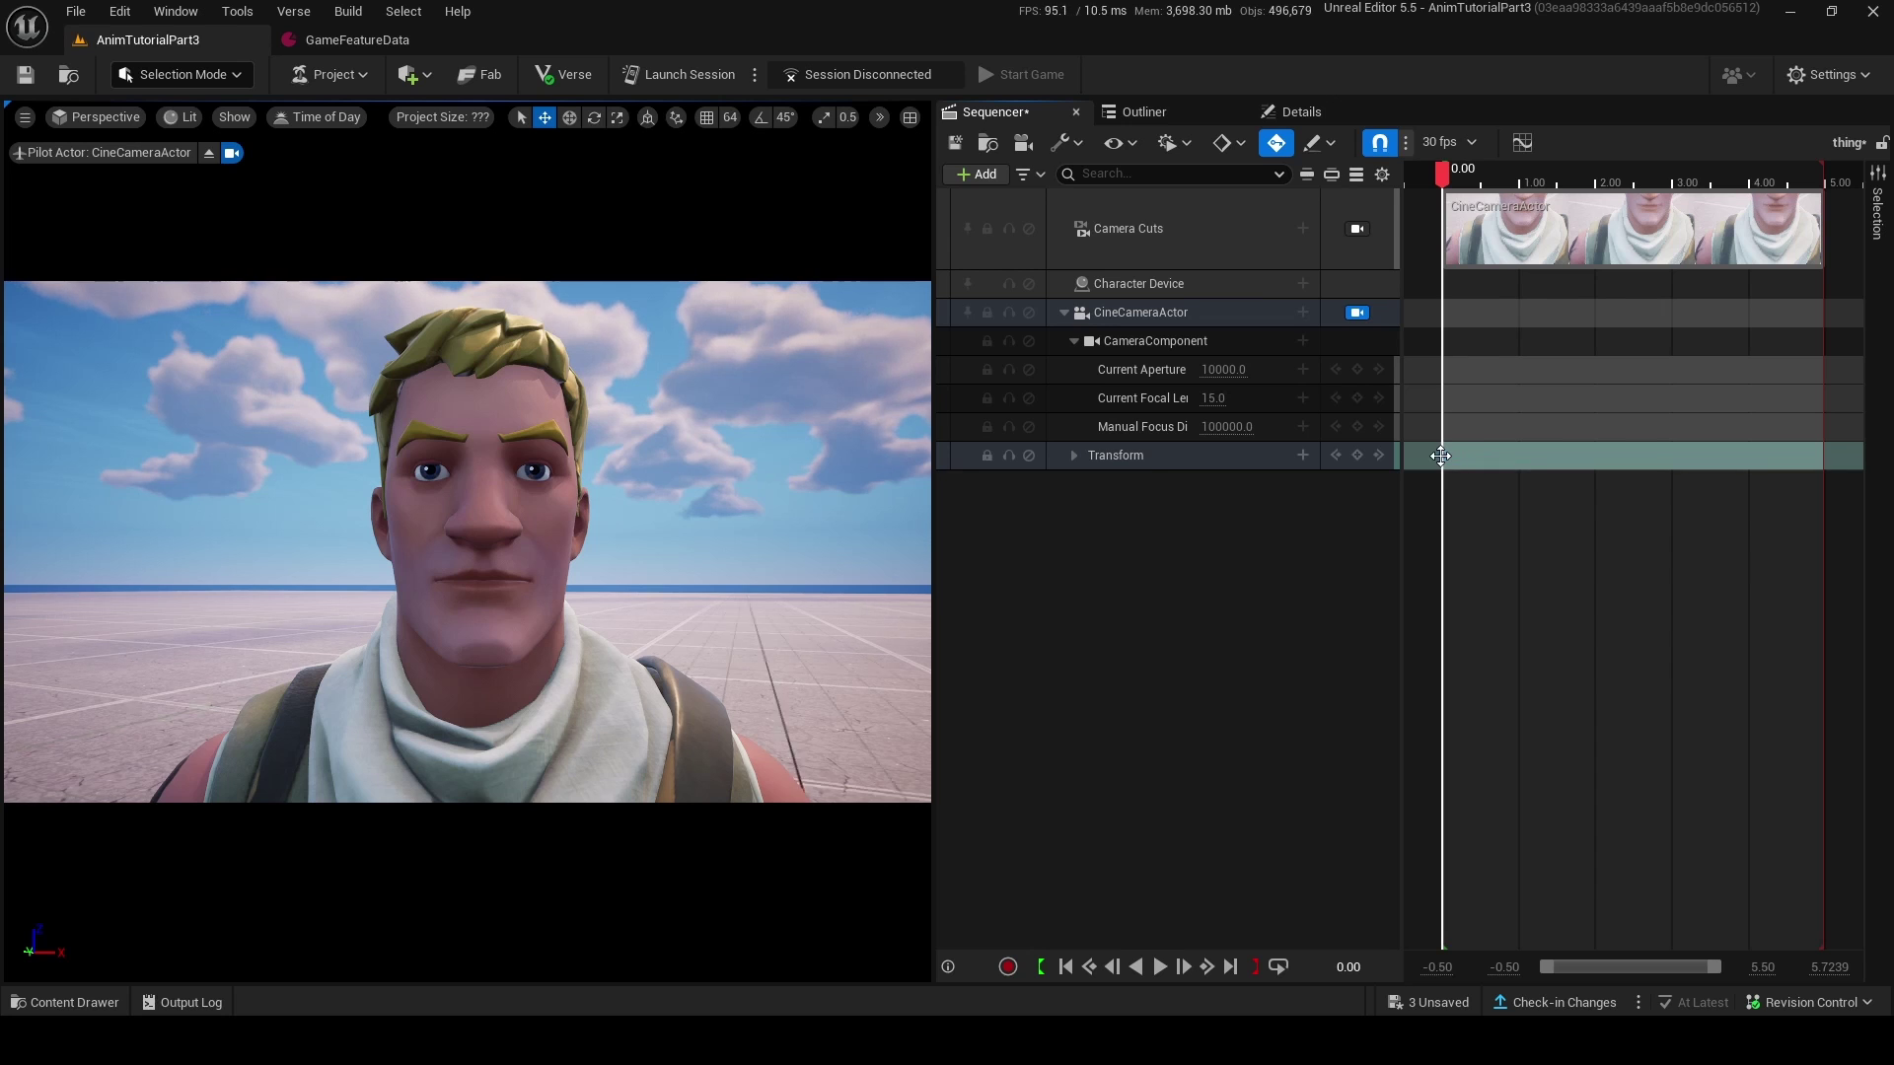
left_click(951, 144)
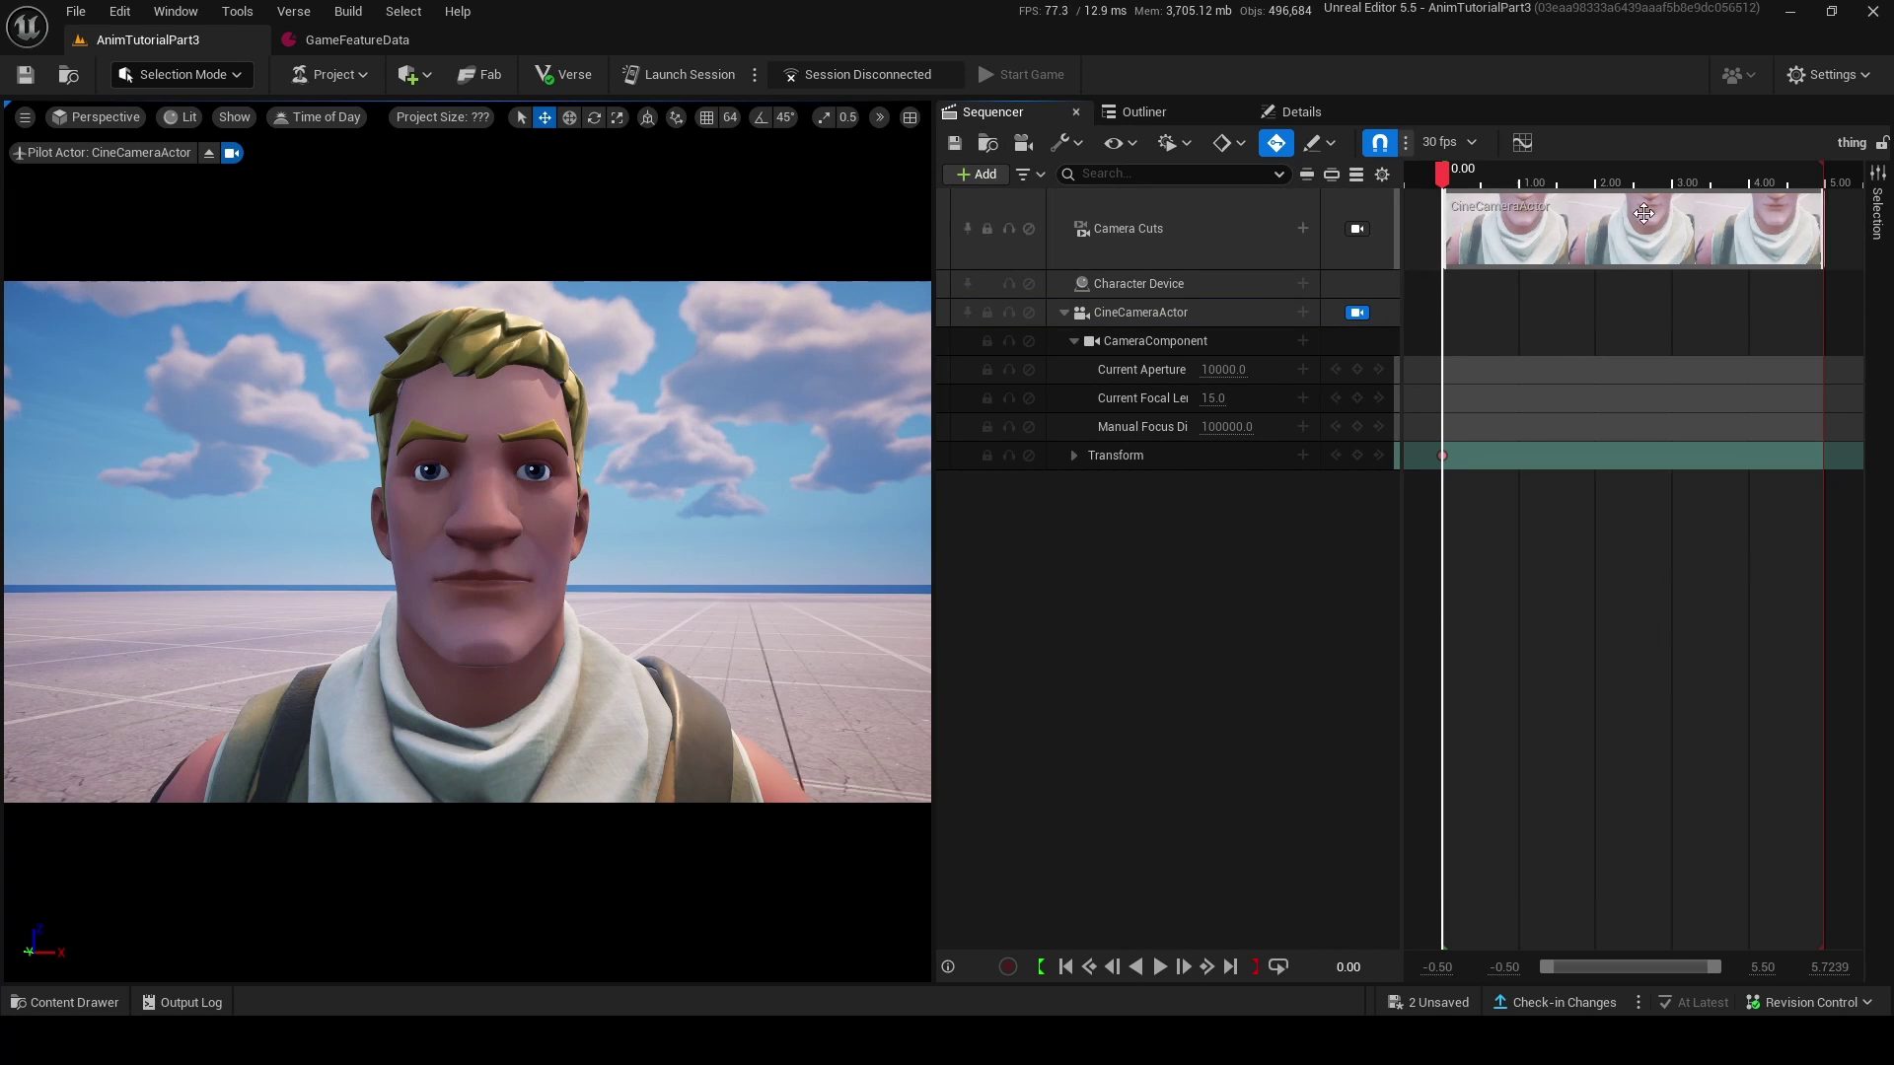
left_click(1075, 112)
left_click(208, 153)
- Delete the Character Device from the level
right_click_drag(575, 319, 750, 424)
left_click(575, 318)
right_click_drag(574, 318, 575, 256)
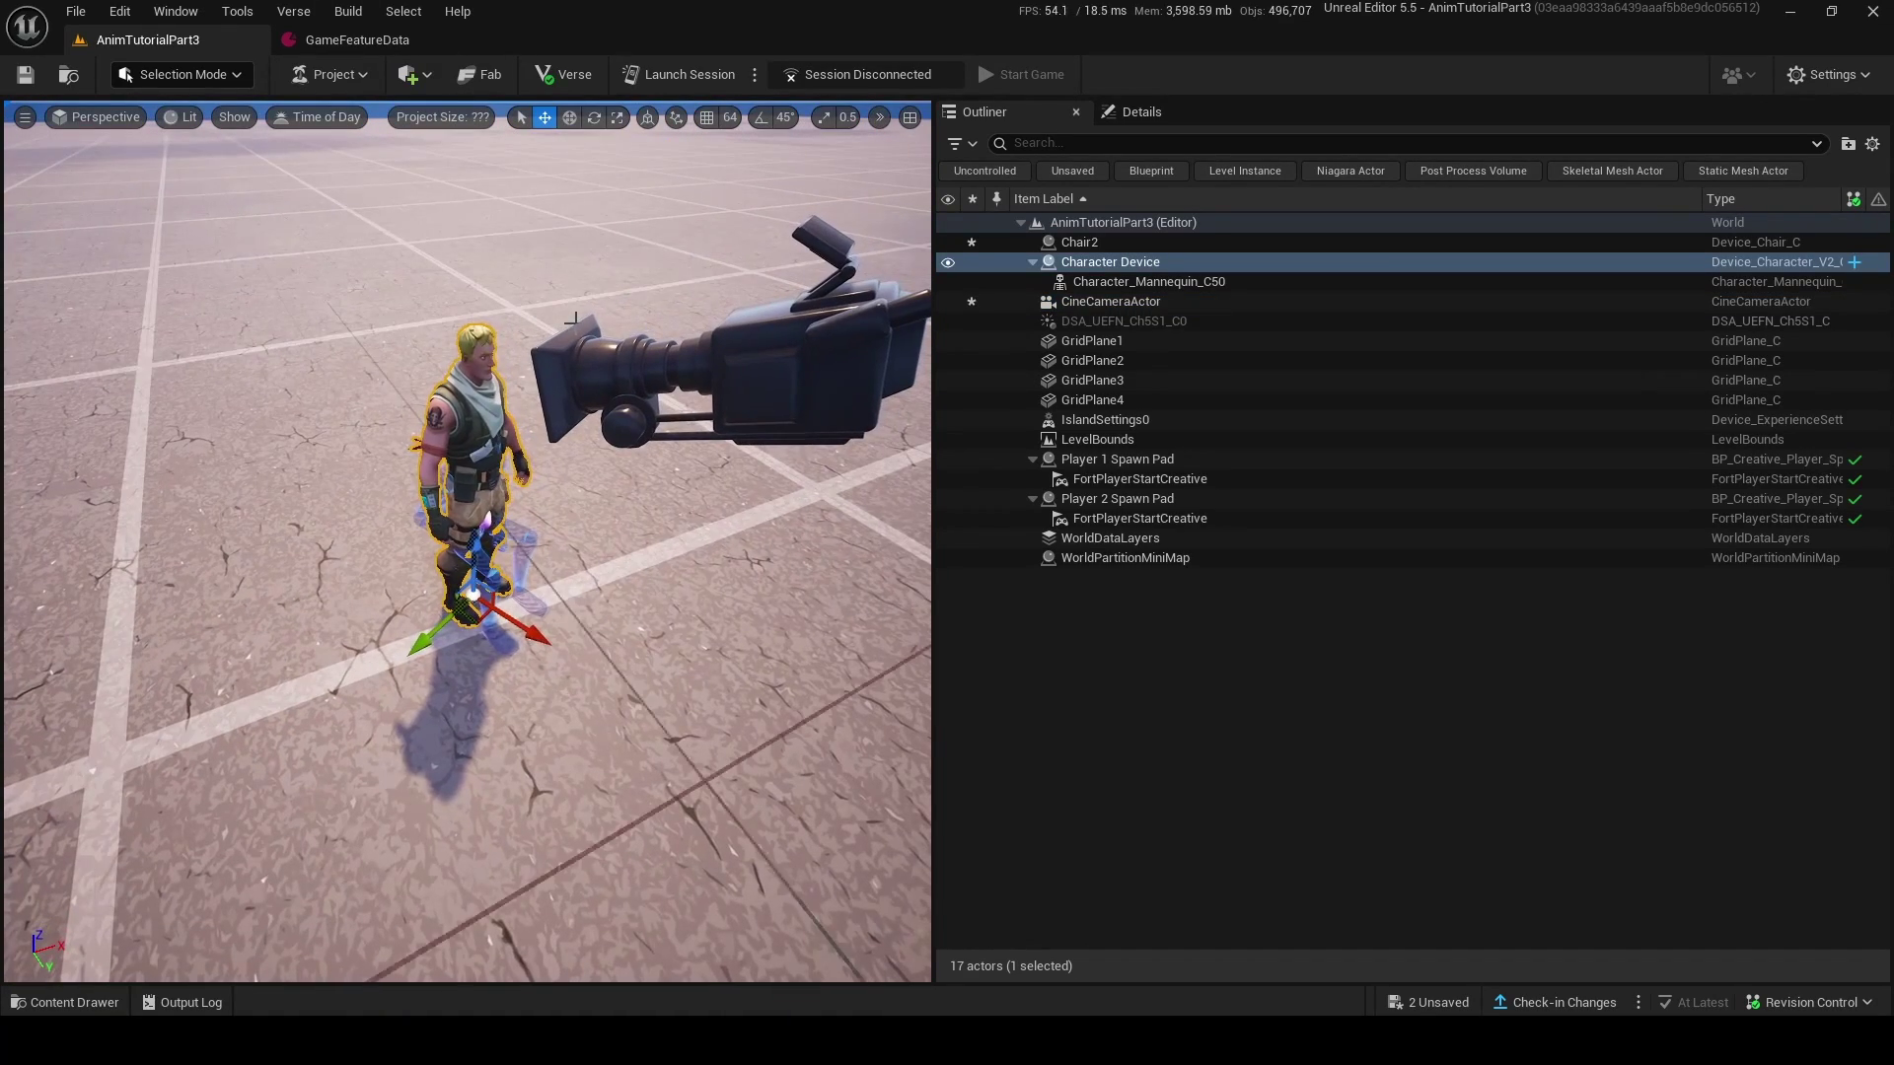
key("Delete")
- Search the Fortnite content folder for the cinematic device and place a Cinematic Sequence Device on the ground near the chair
left_click(91, 1008)
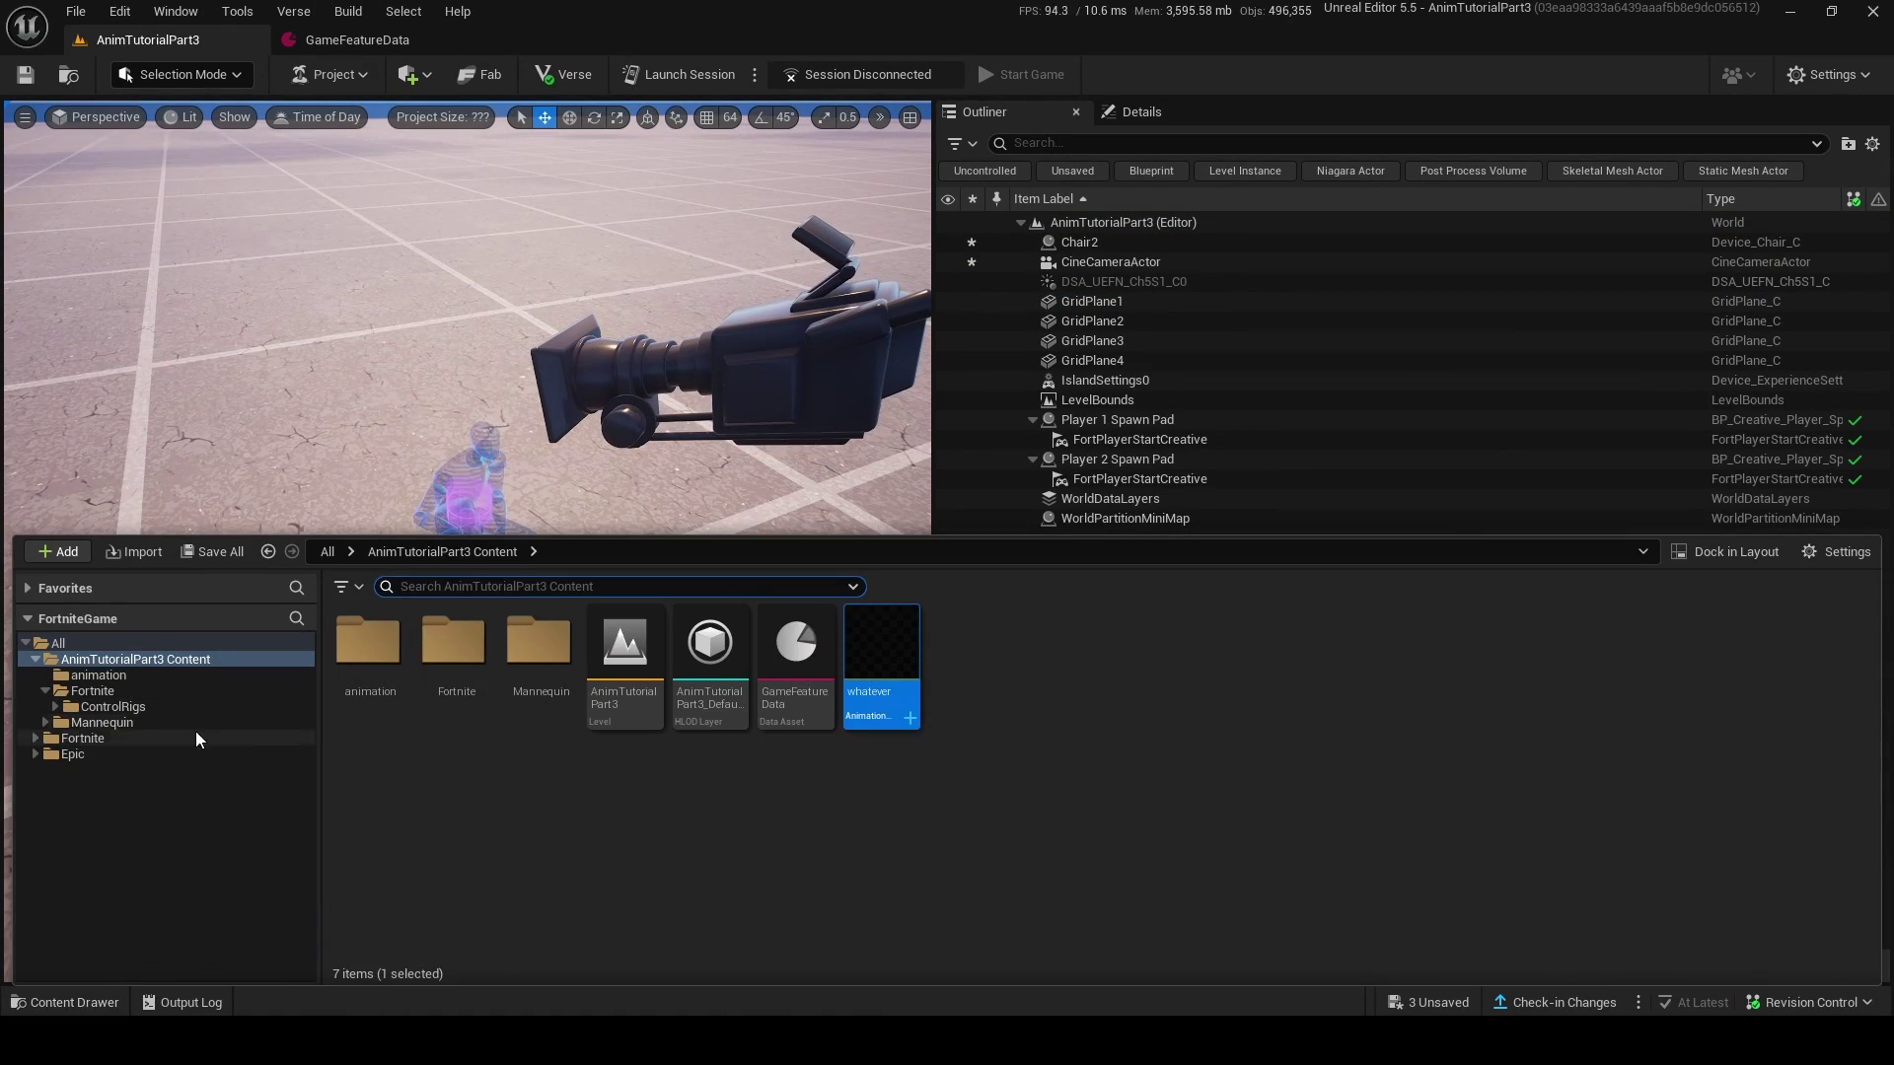
right_click_drag(595, 445, 659, 531)
left_click(46, 1000)
left_click(82, 738)
left_click(468, 587)
type("cinematic dev")
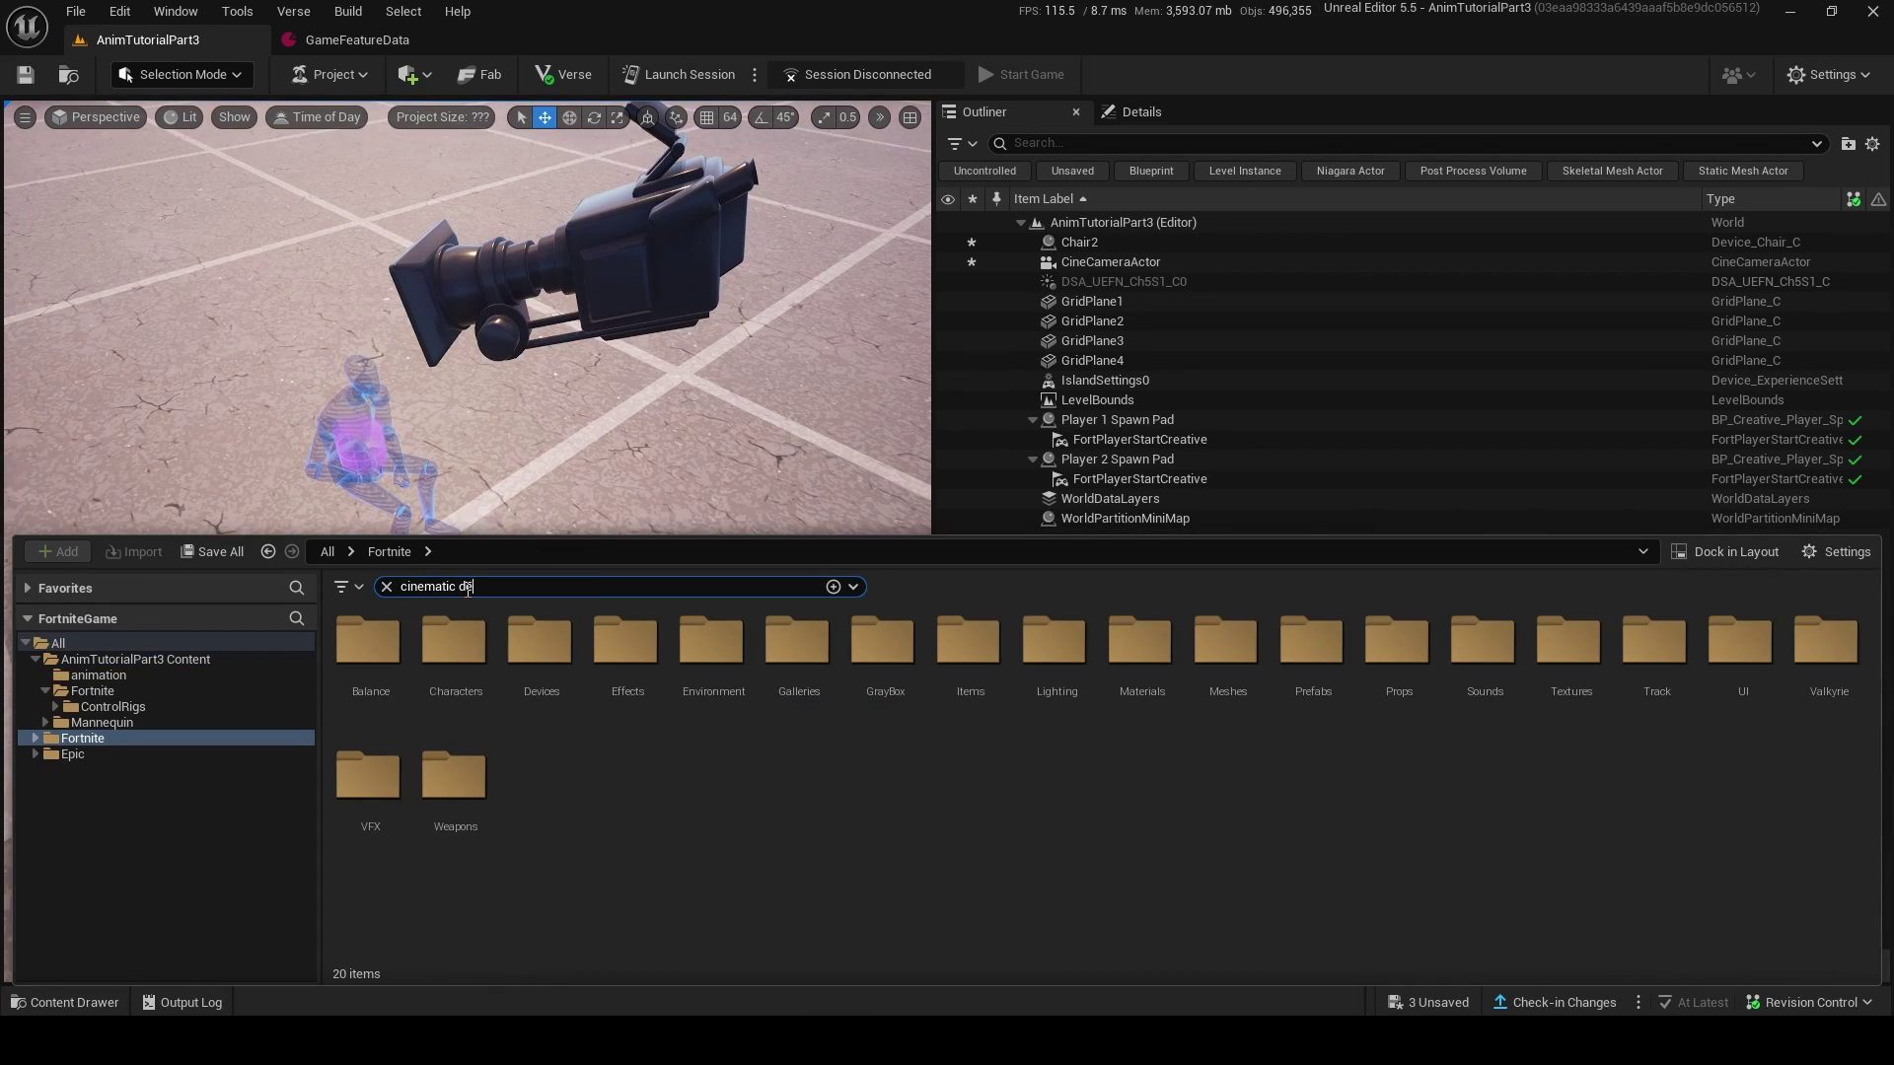
left_click_drag(368, 646, 263, 727)
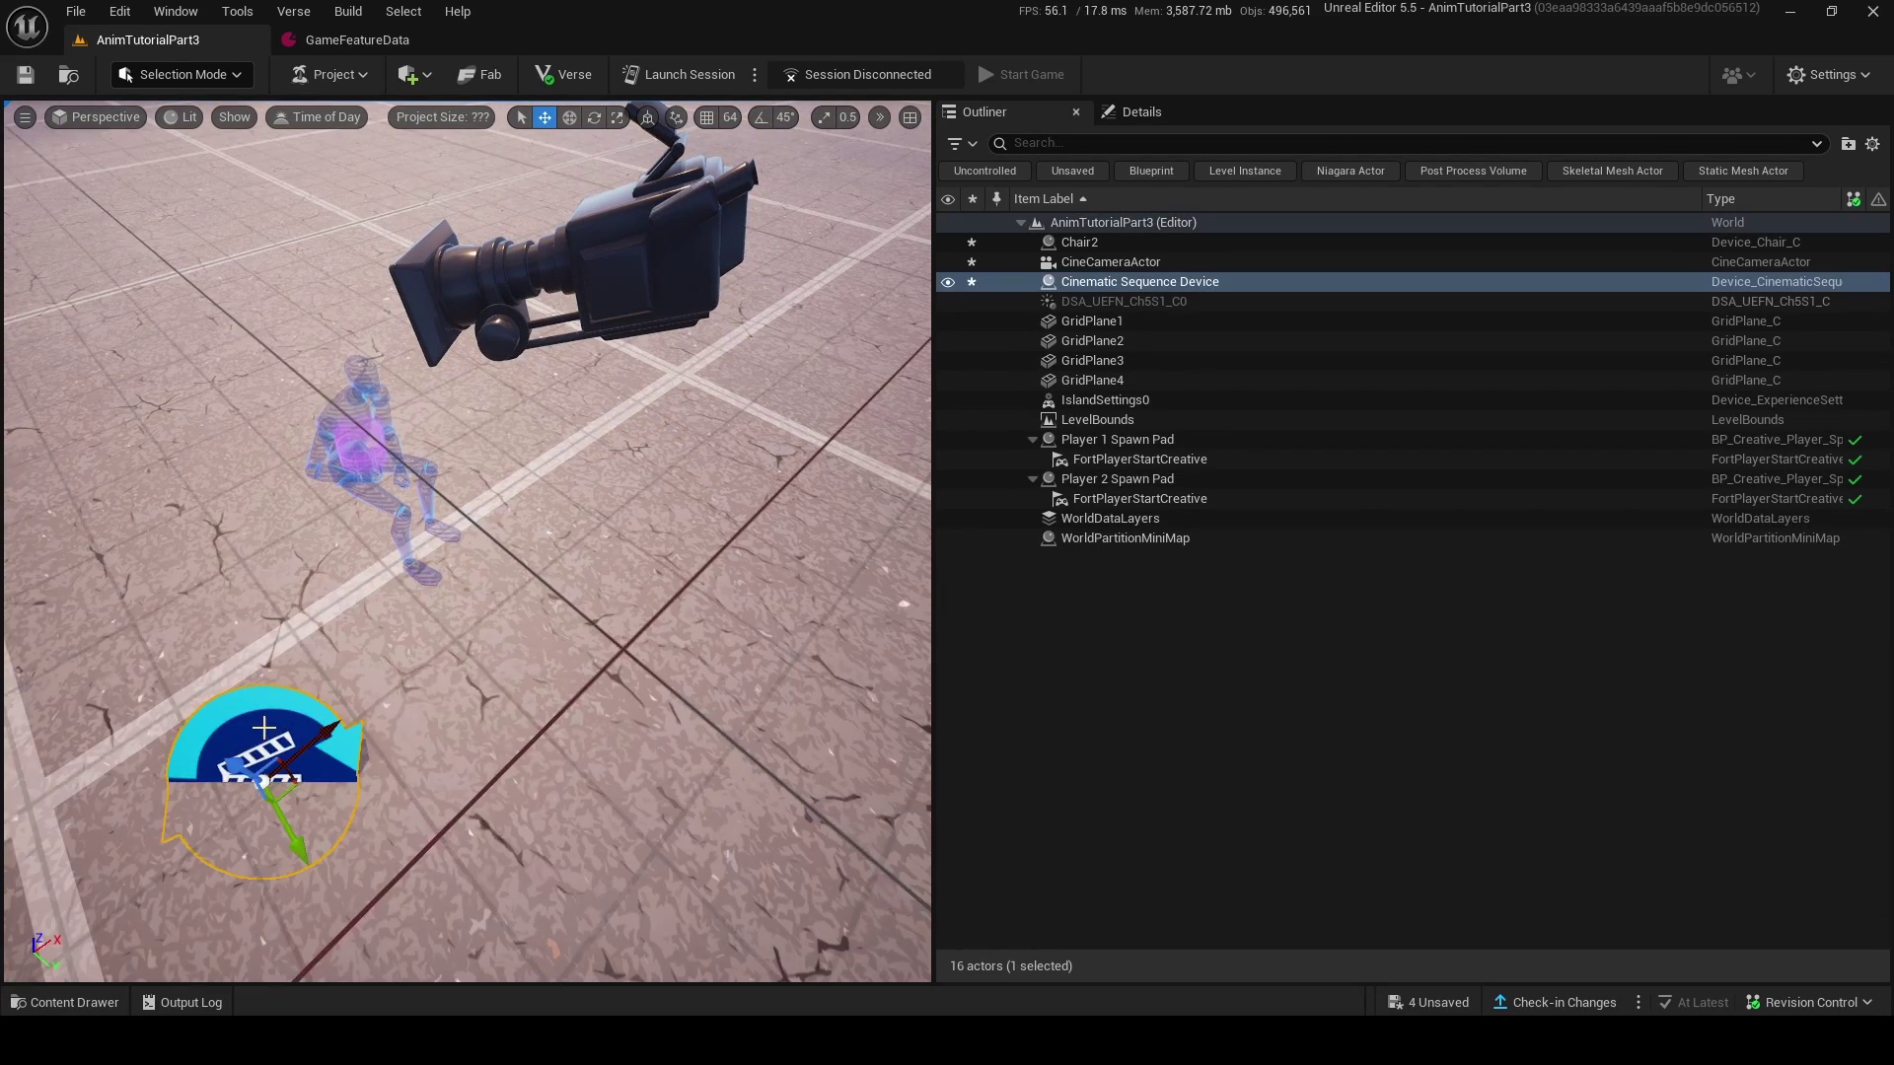
right_click_drag(263, 728, 263, 728)
- Assign the thing sequence to the Cinematic Sequence Device, enable Loop Playback and set Finish Completion State Override to Force Restore State
left_click(1197, 120)
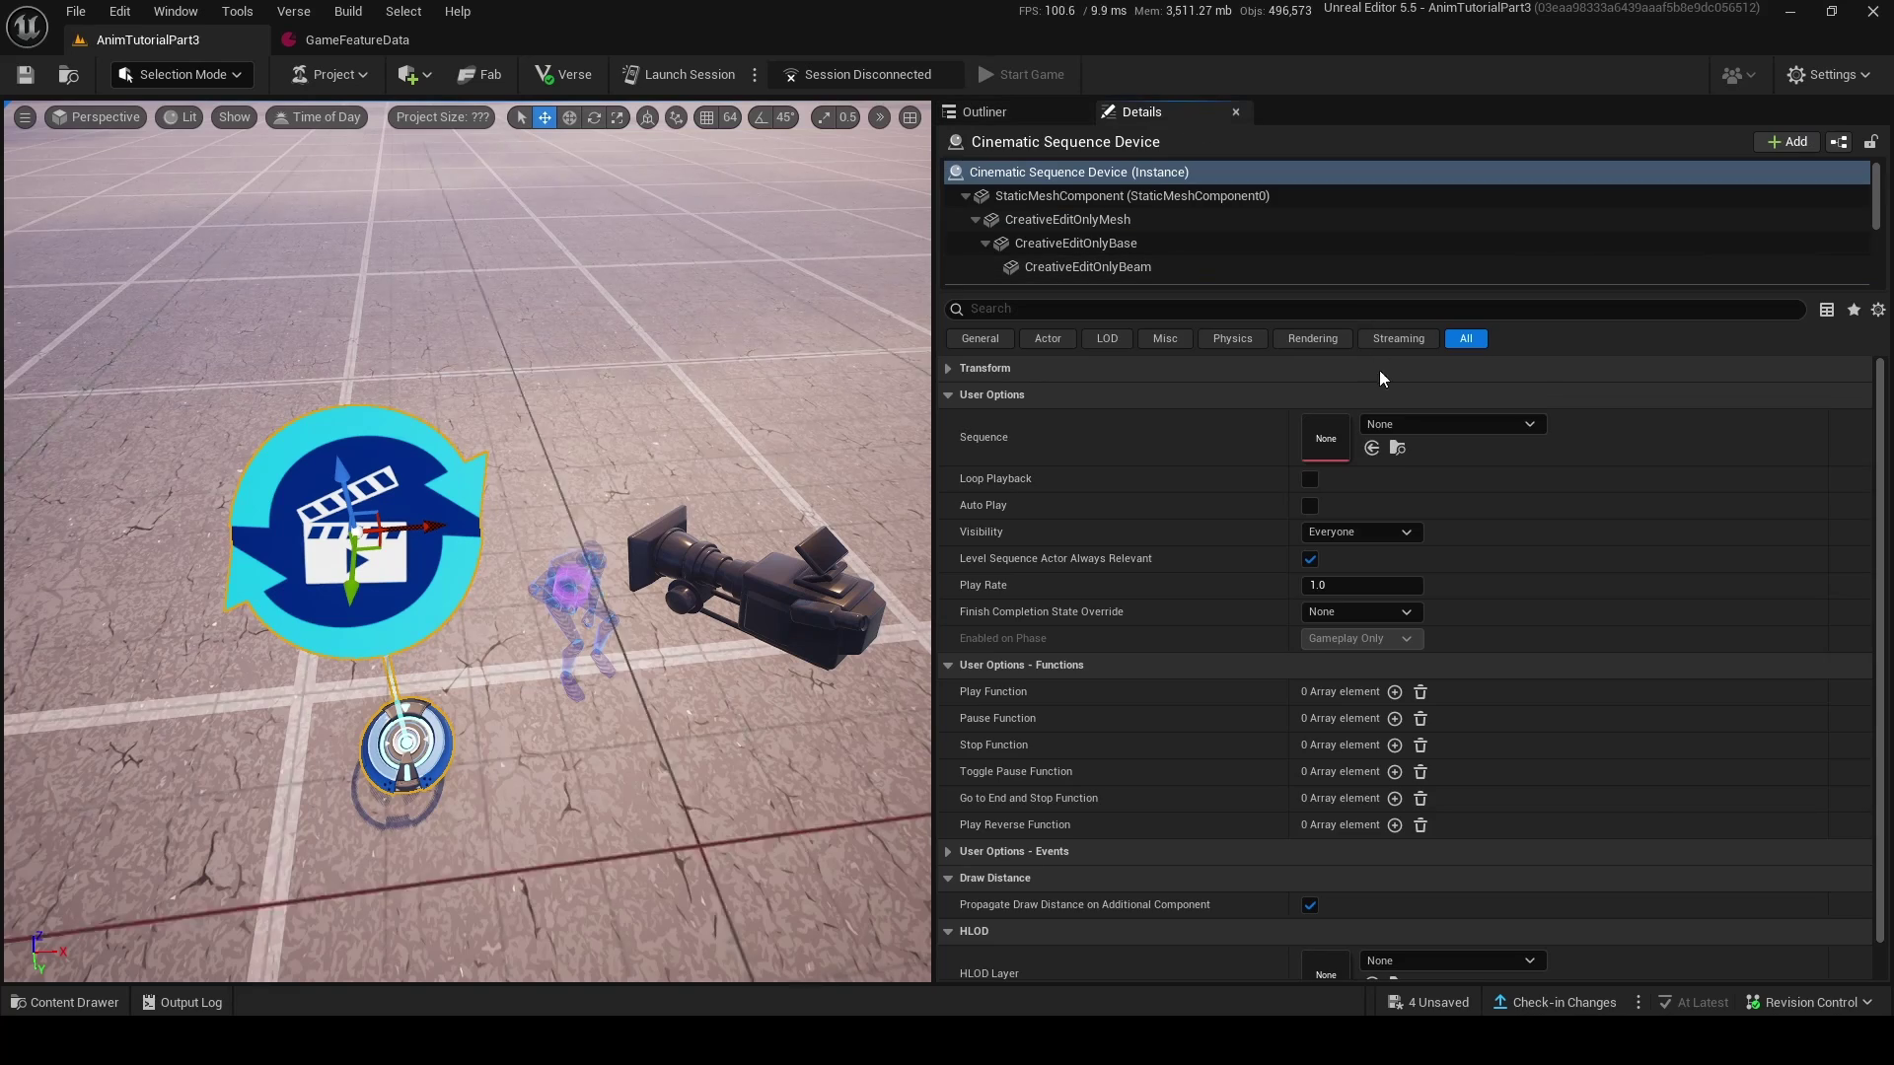
left_click(1424, 422)
left_click(1440, 676)
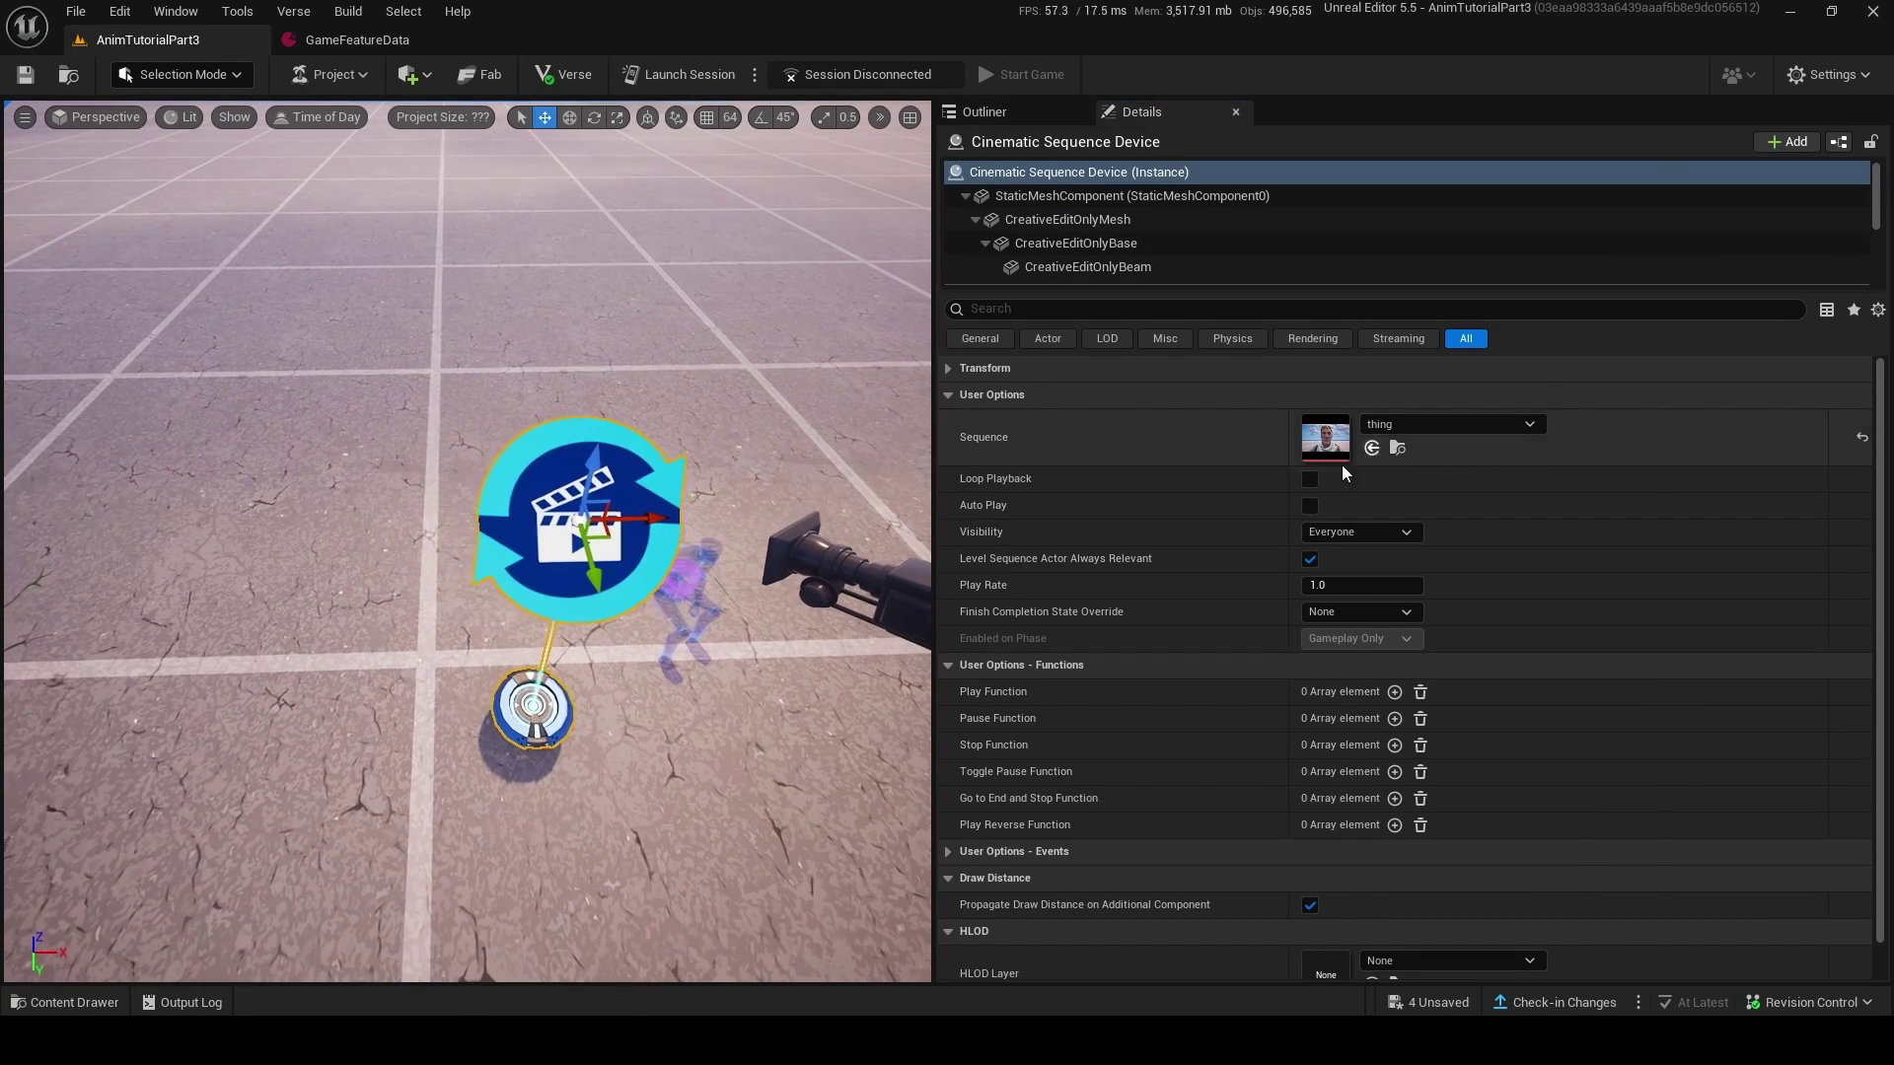
left_click(1310, 480)
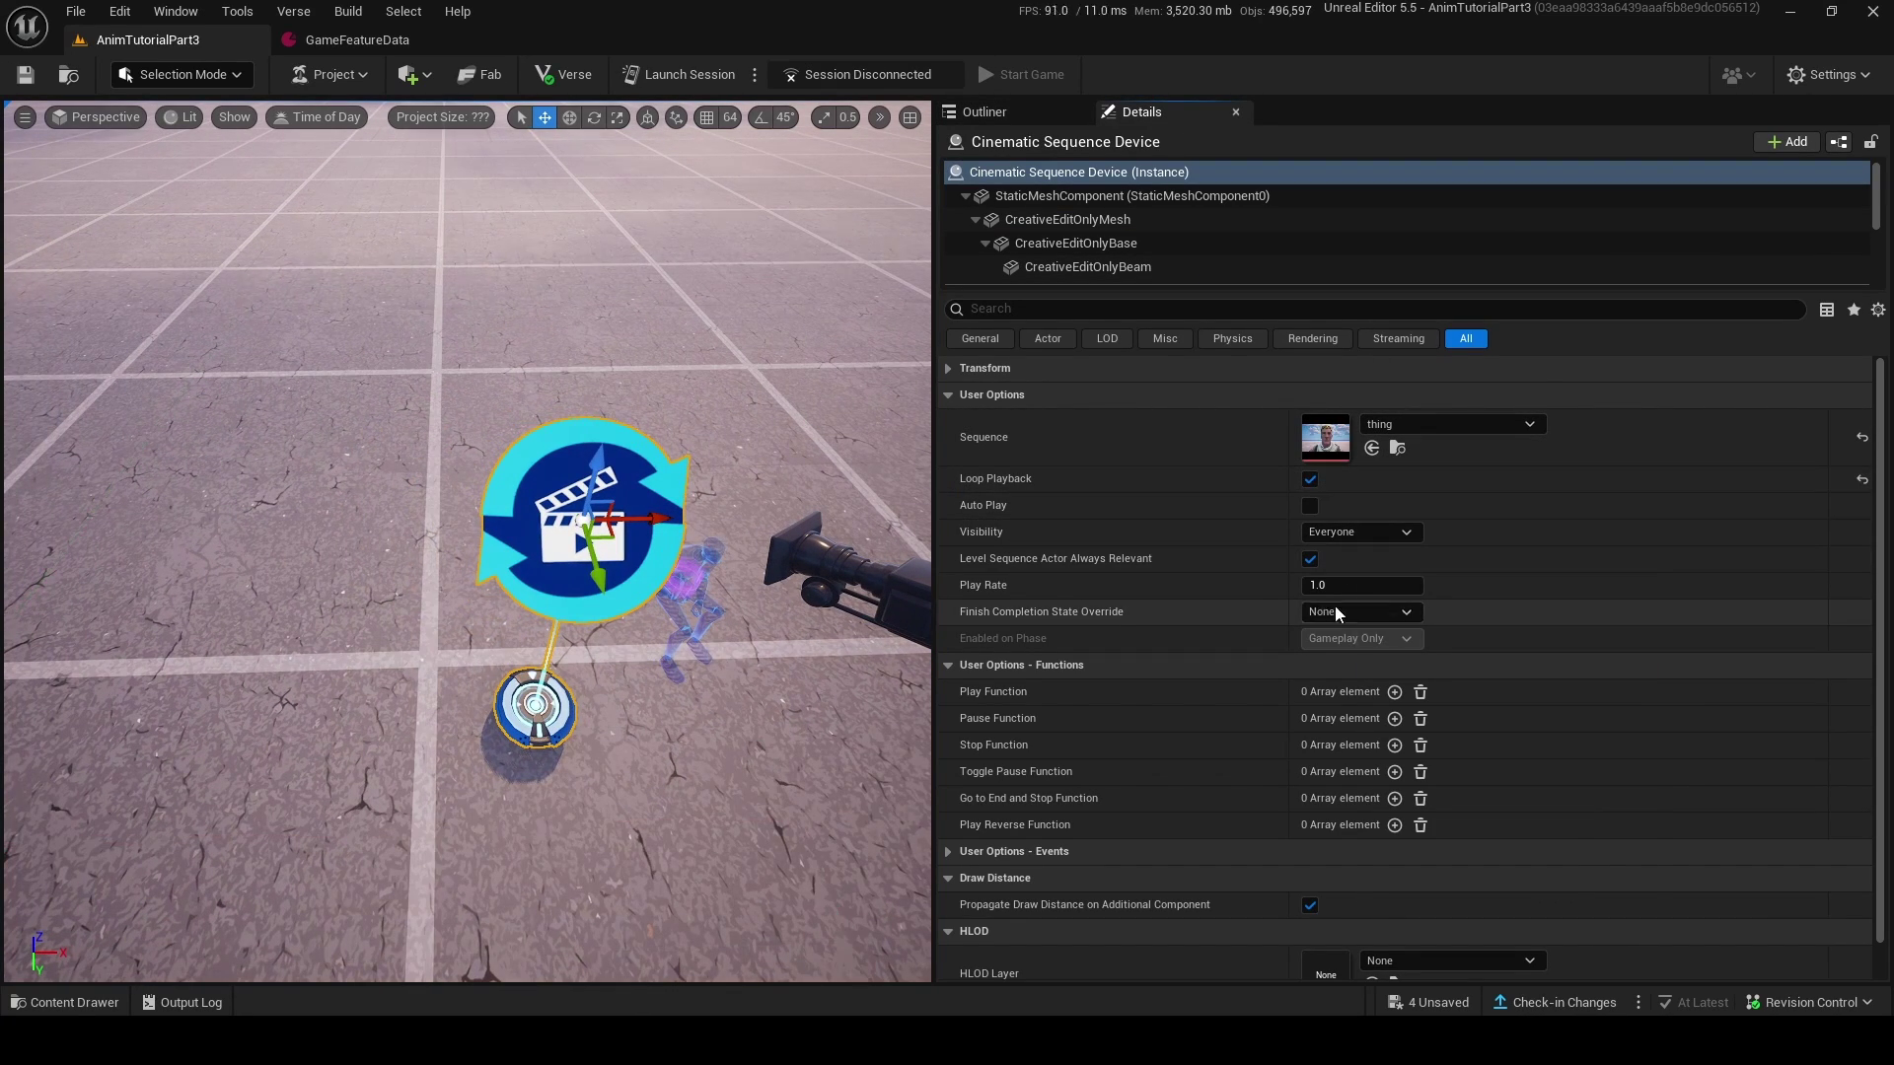
left_click(1335, 611)
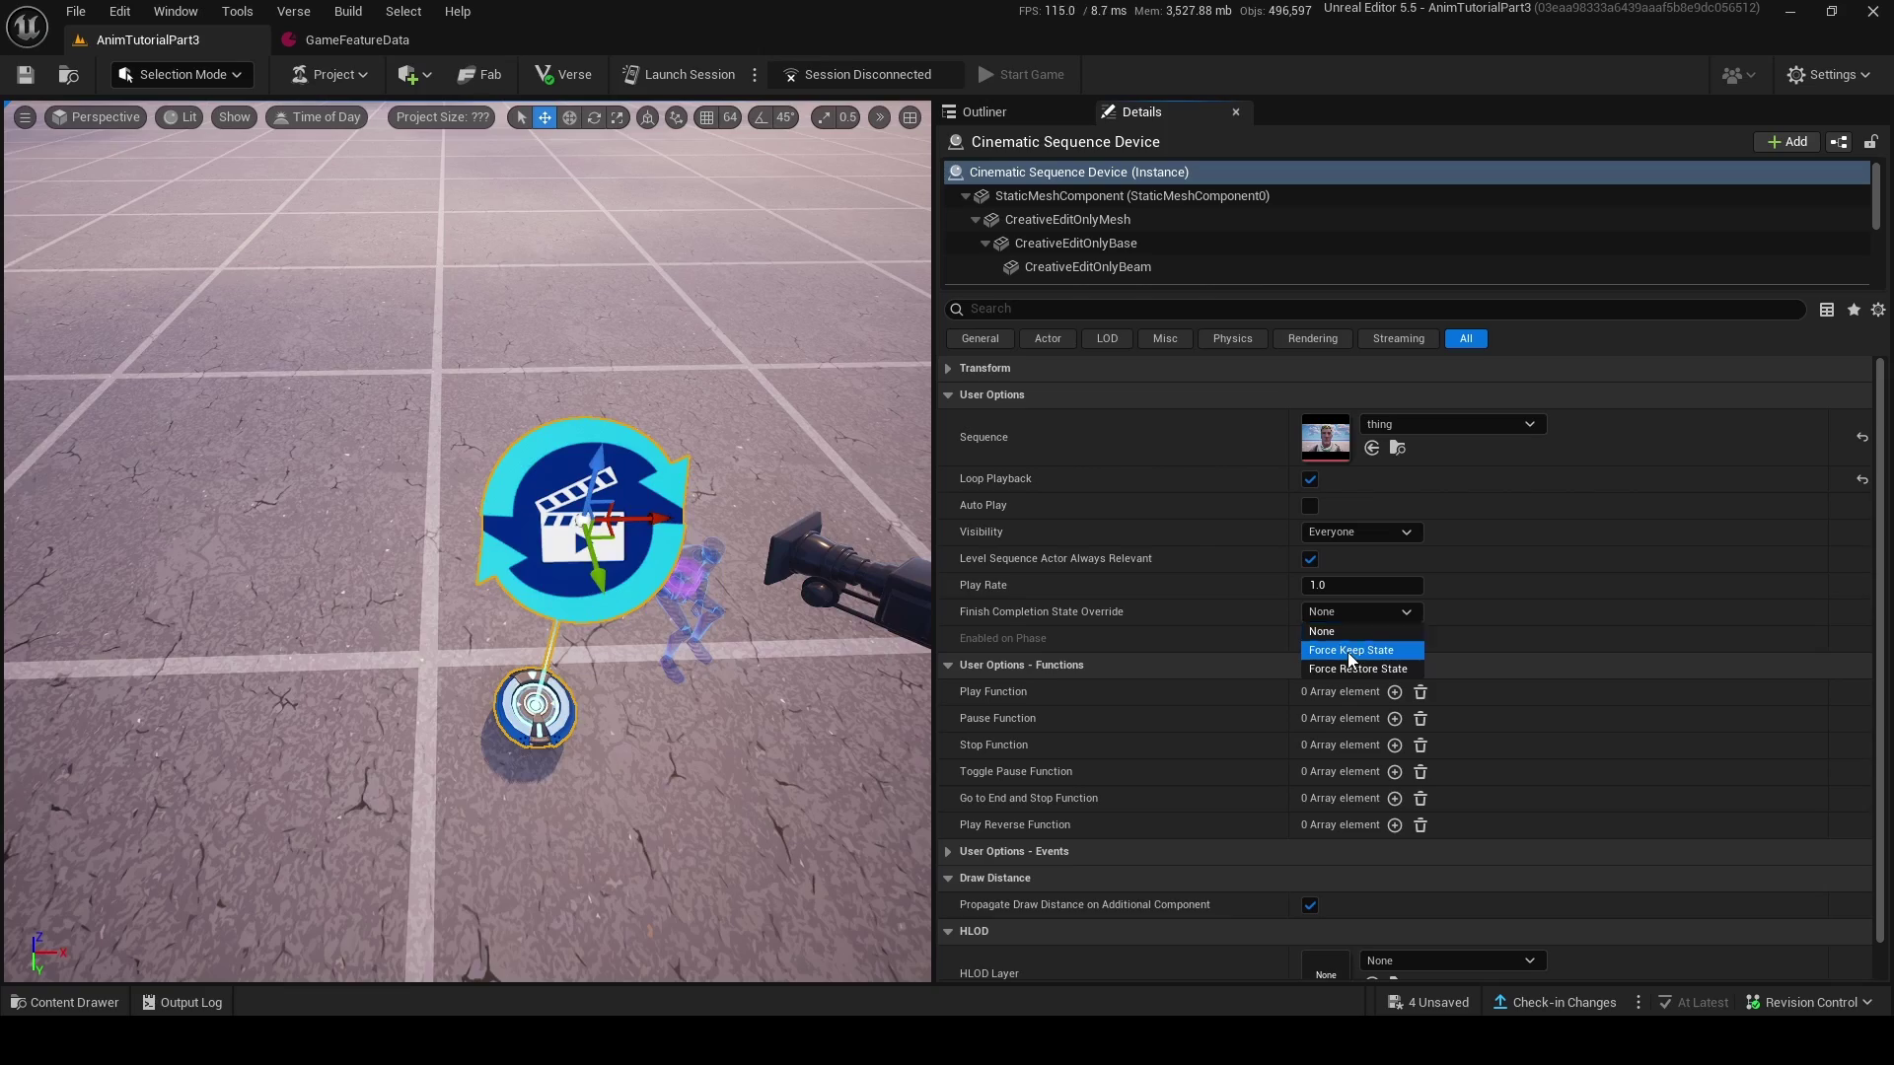
left_click(1351, 667)
- Search the Fortnite content for trigger and place a Trigger device on the ground near the Cinematic Sequence Device
right_click_drag(607, 809, 691, 789)
key("ctrl+space")
key("BackSpace")
key("BackSpace")
key("BackSpace")
key("BackSpace")
key("BackSpace")
key("BackSpace")
key("BackSpace")
key("BackSpace")
key("BackSpace")
key("BackSpace")
key("BackSpace")
key("BackSpace")
key("BackSpace")
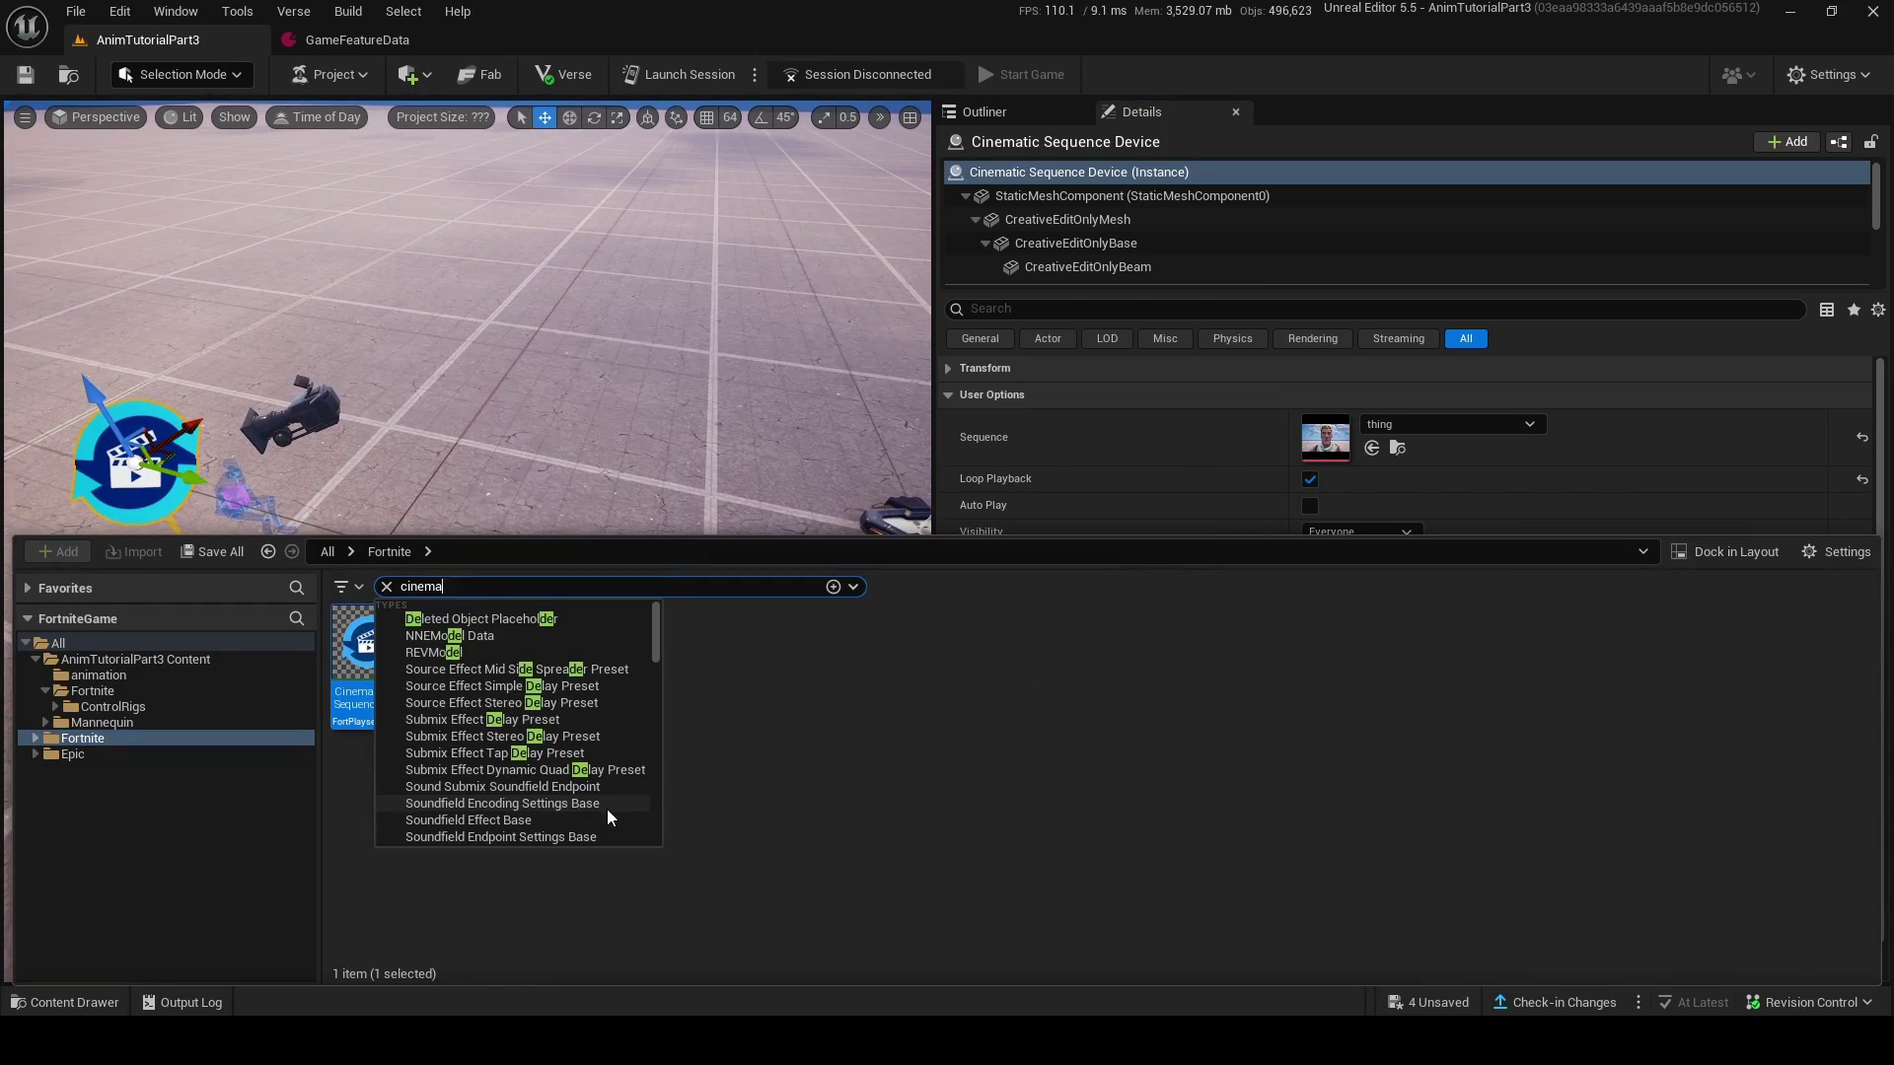
type("trigger")
left_click_drag(1310, 671, 534, 336)
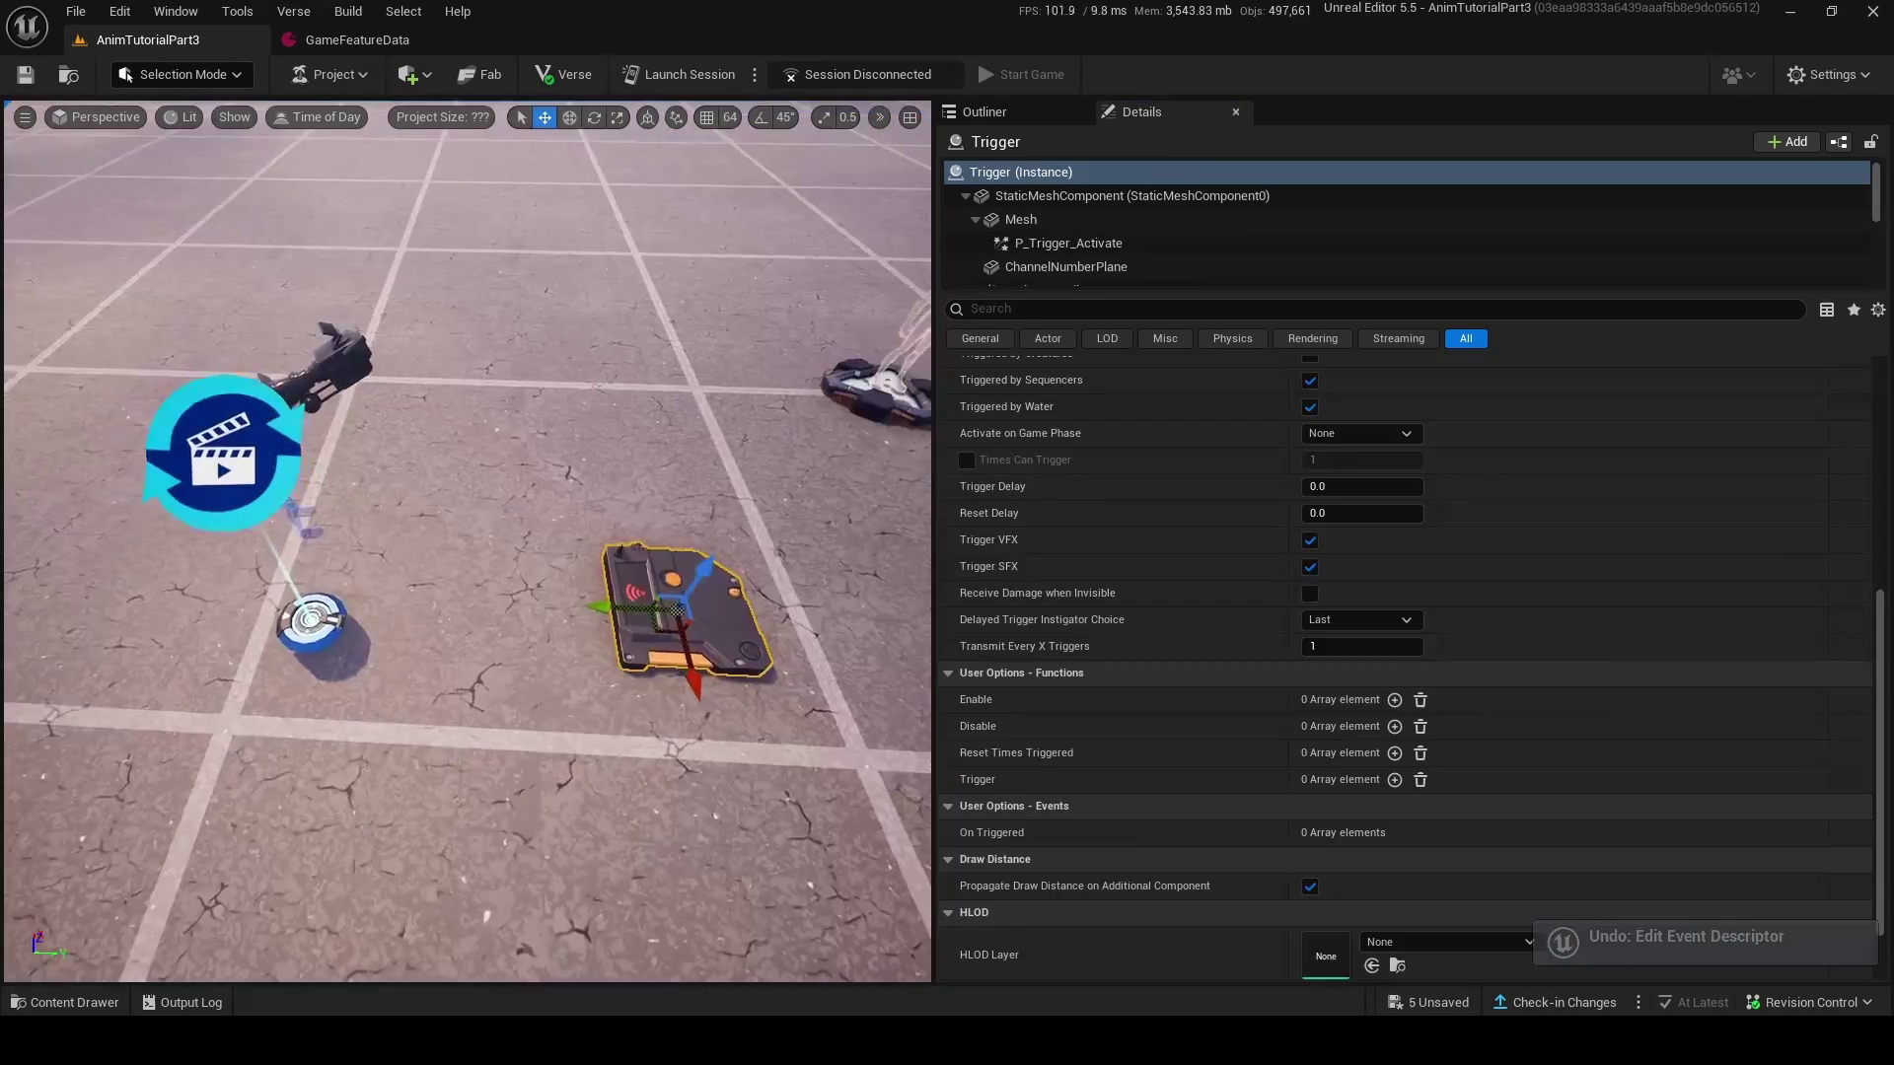
right_click_drag(463, 542, 336, 434)
- Bind the Cinematic Sequence Device's Play Function to the Trigger and add a Seat Player binding to the chair
left_click(501, 598)
right_click_drag(501, 598, 581, 650)
left_click(1394, 642)
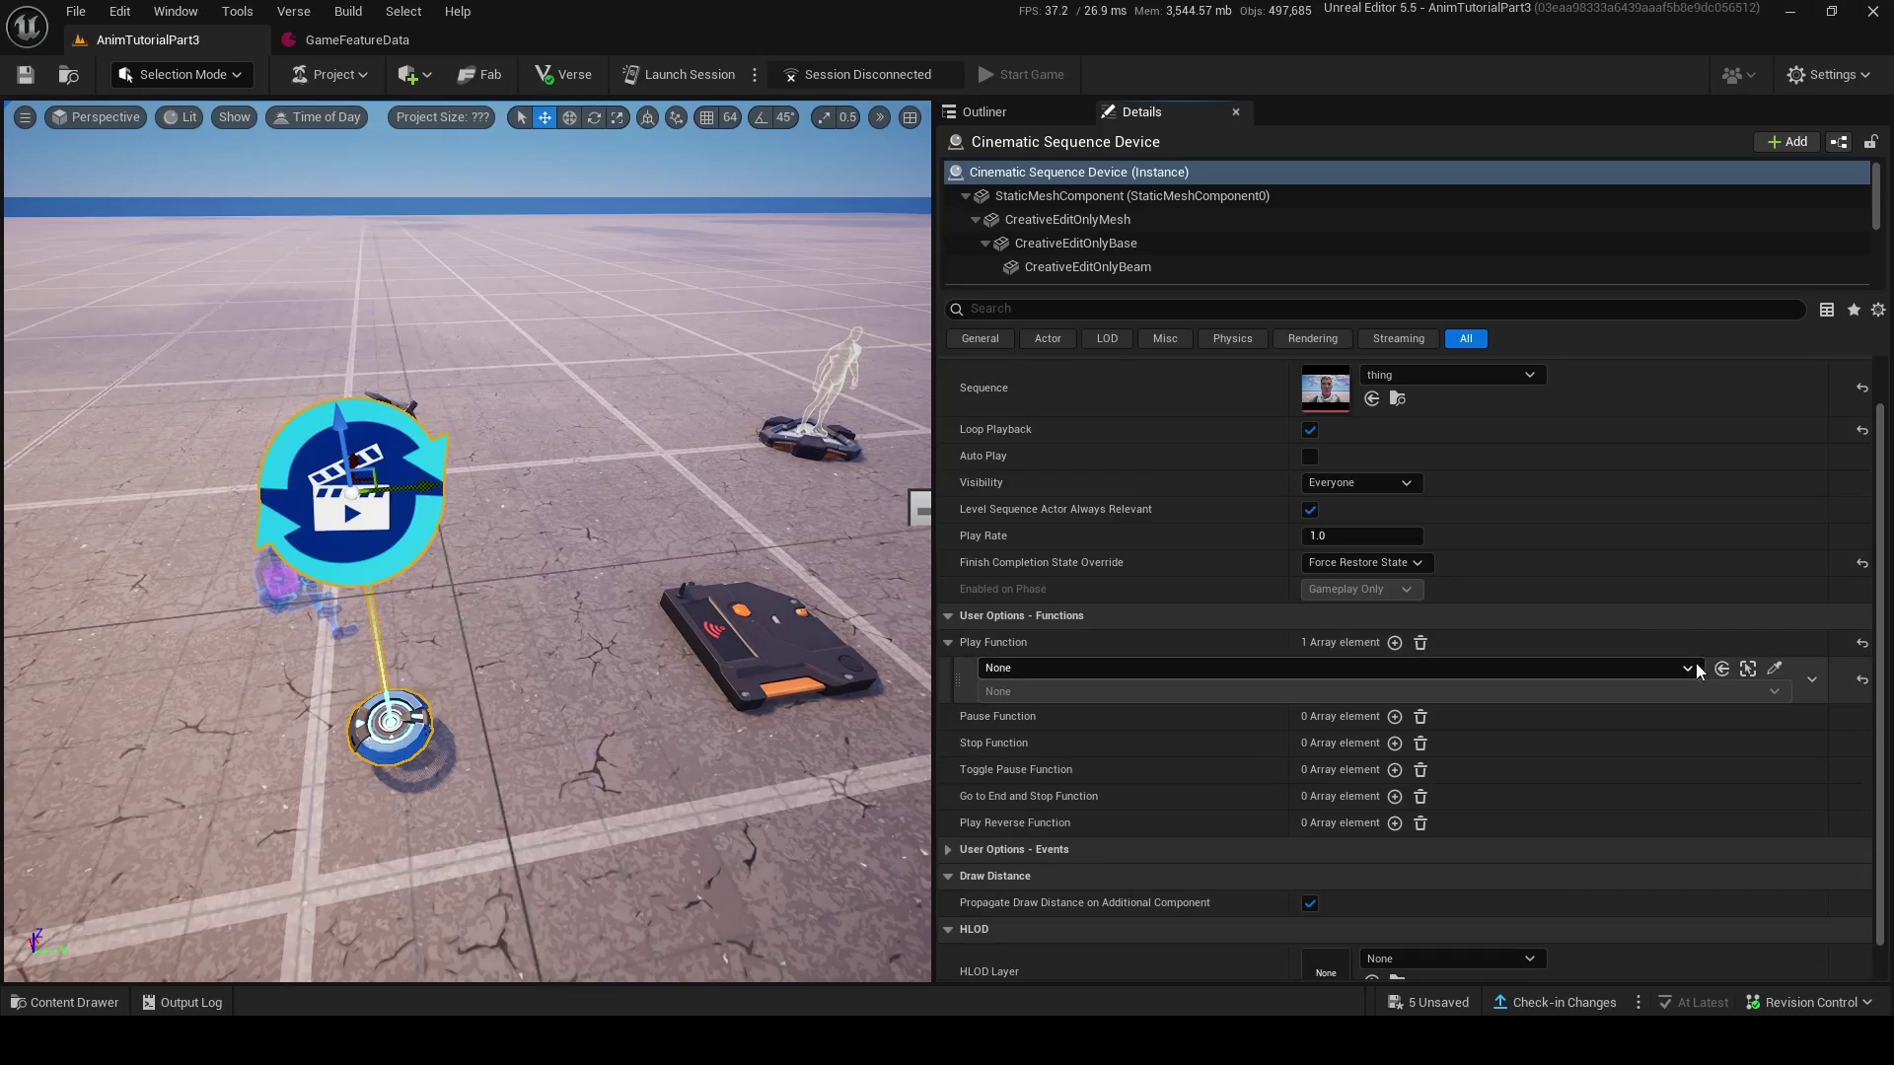
left_click(1030, 667)
left_click(1122, 696)
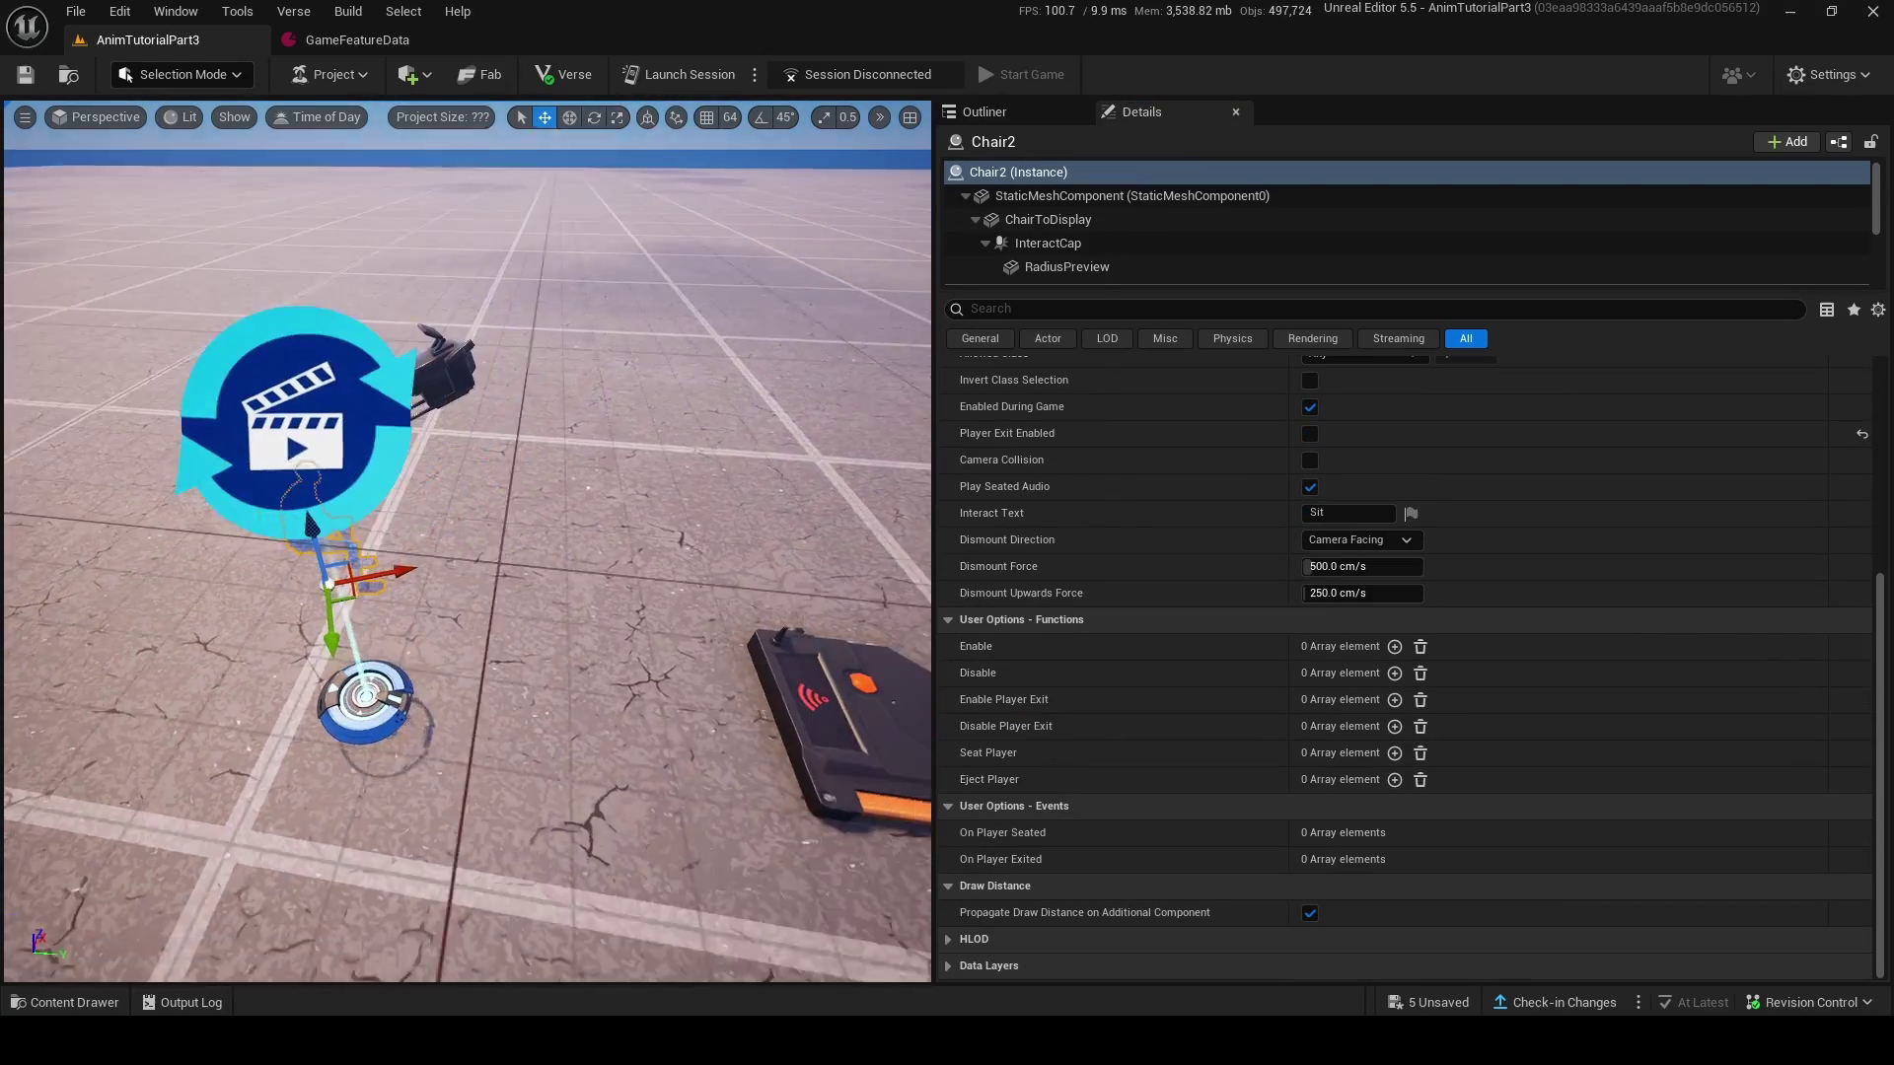
left_click(1393, 753)
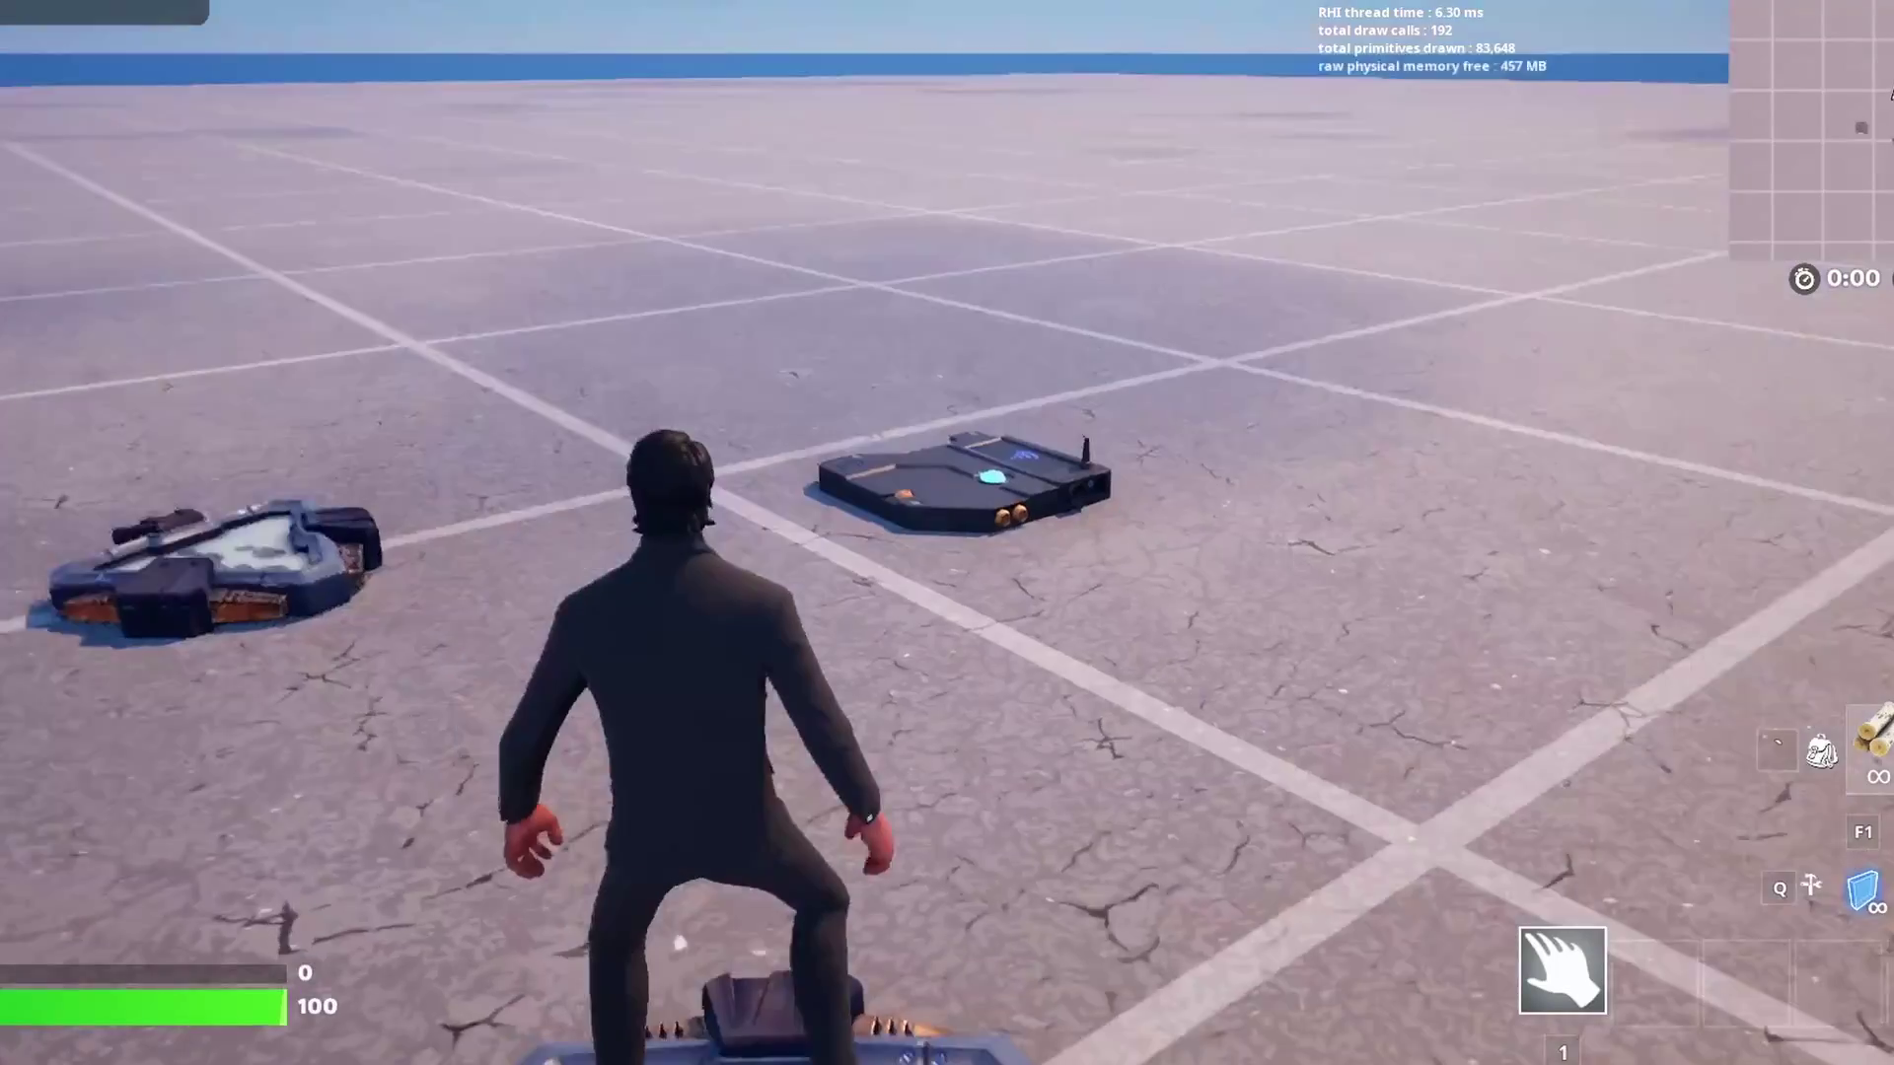
- Run the player character onto the trigger in the game session to test the seated animation and camera sequence
key("w")
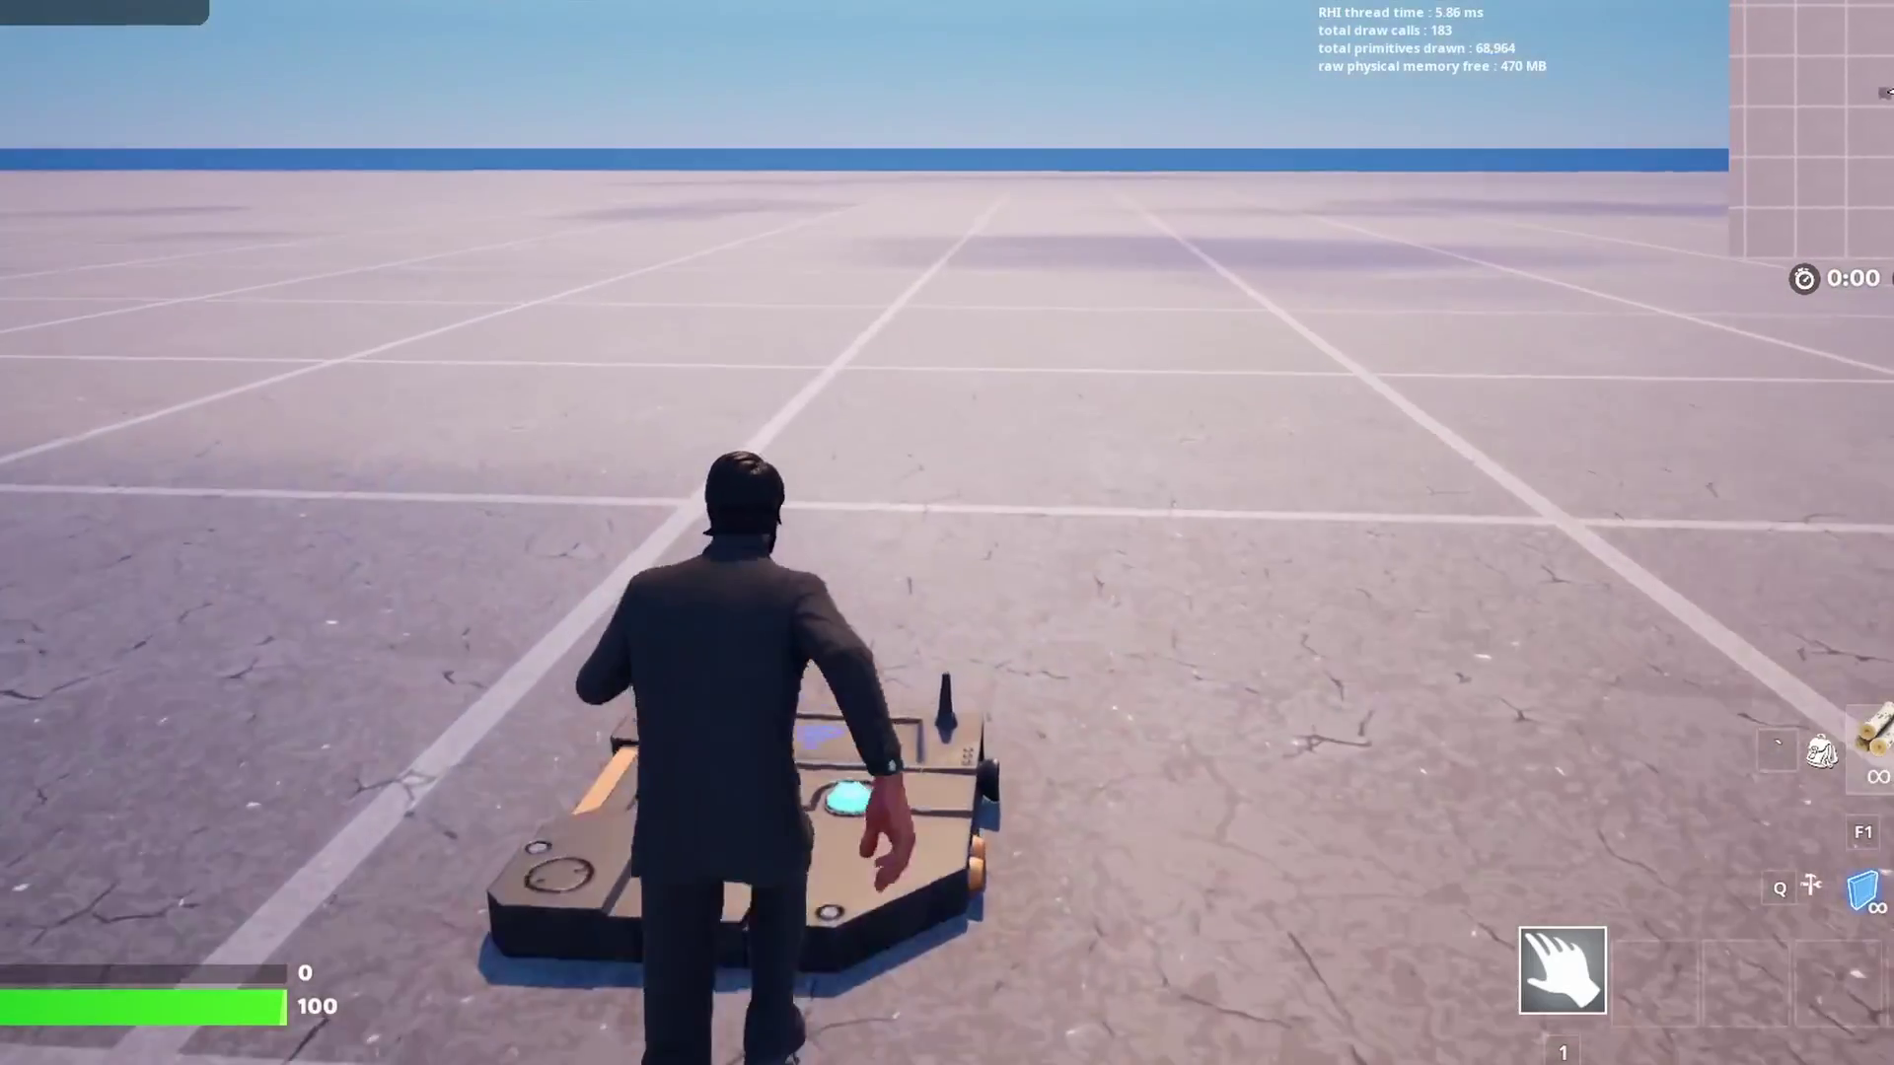